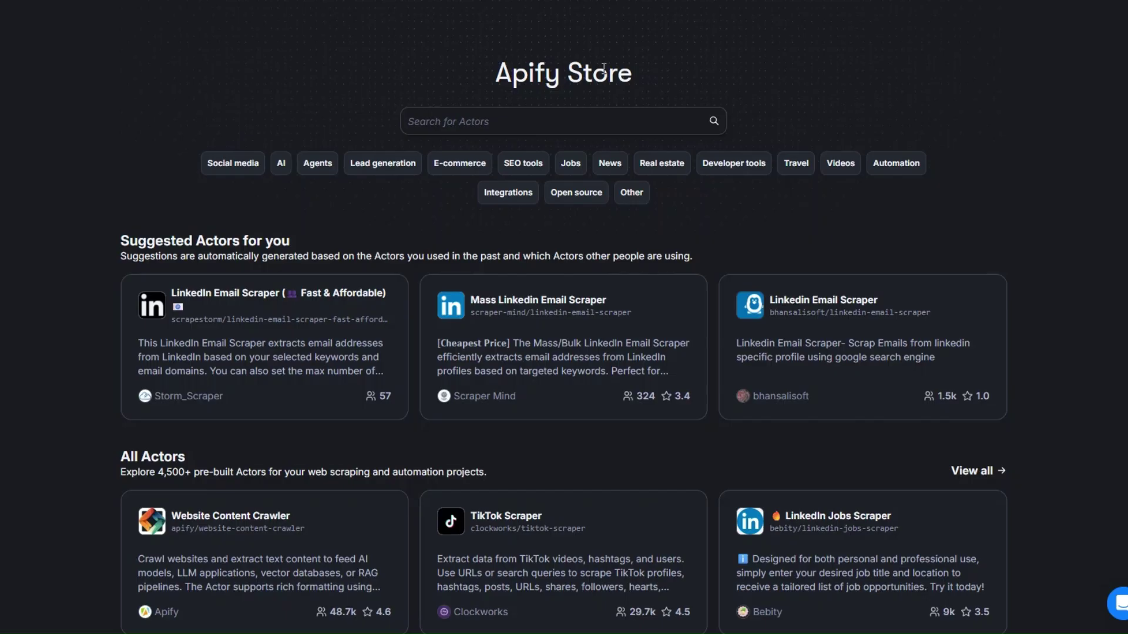
Step: Search the Apify Store for "google maps" and show all matching Actors
click(479, 126)
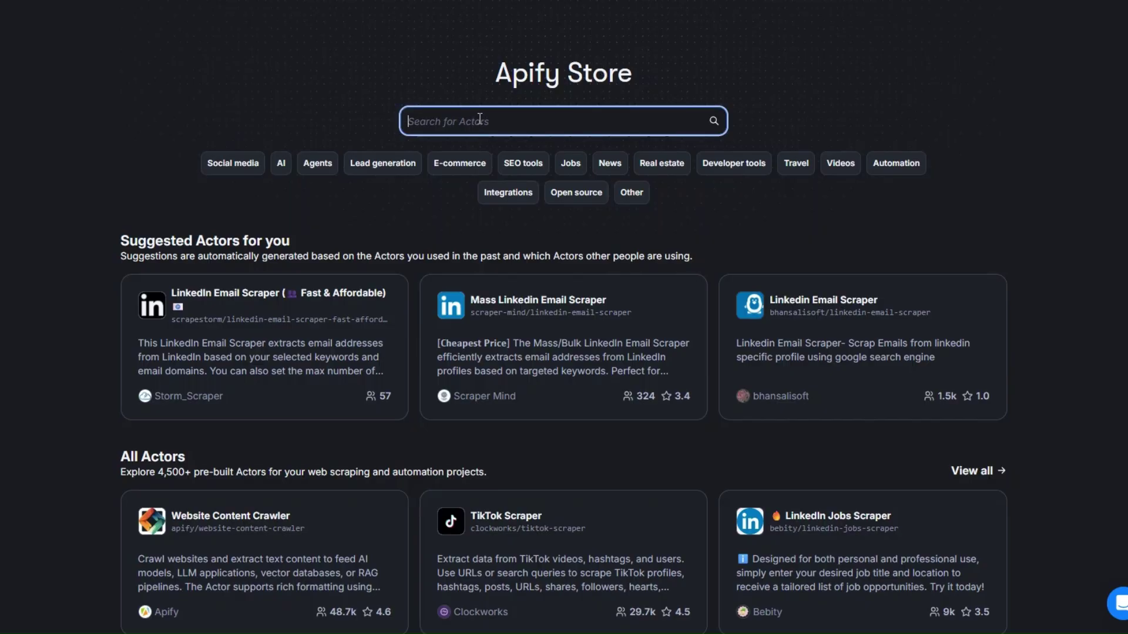
text(g)
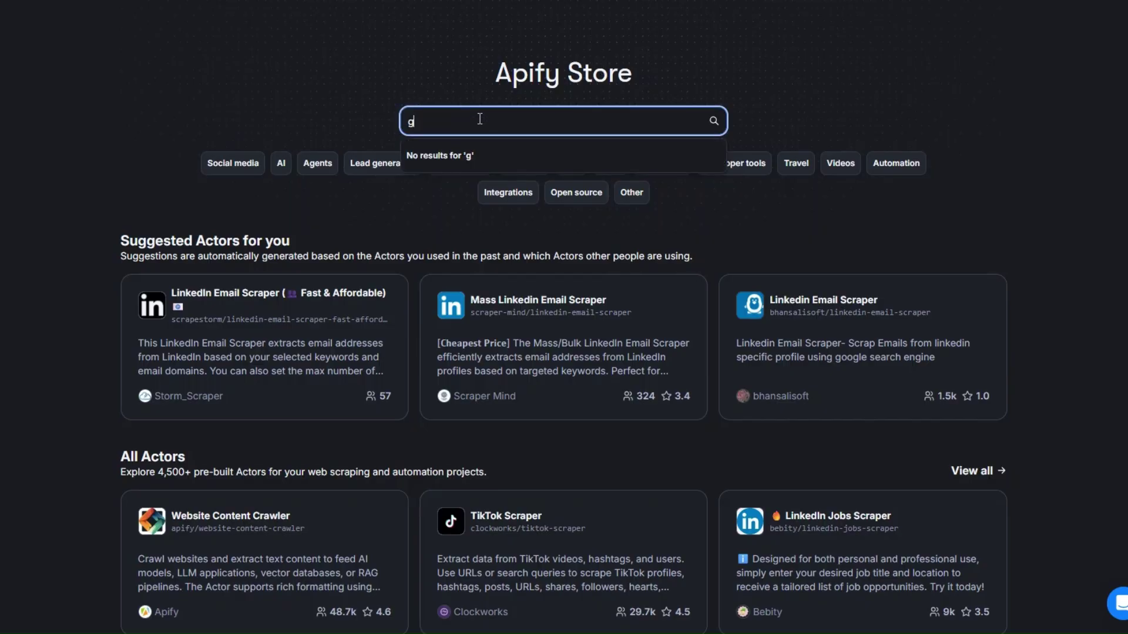
text(oogle maps)
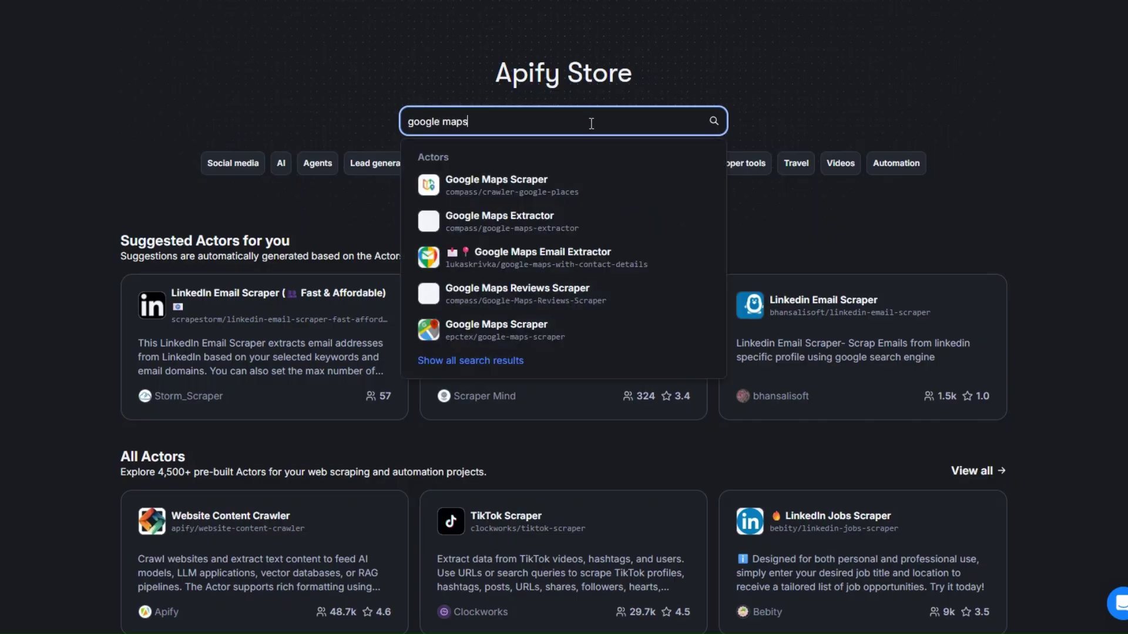
click(713, 121)
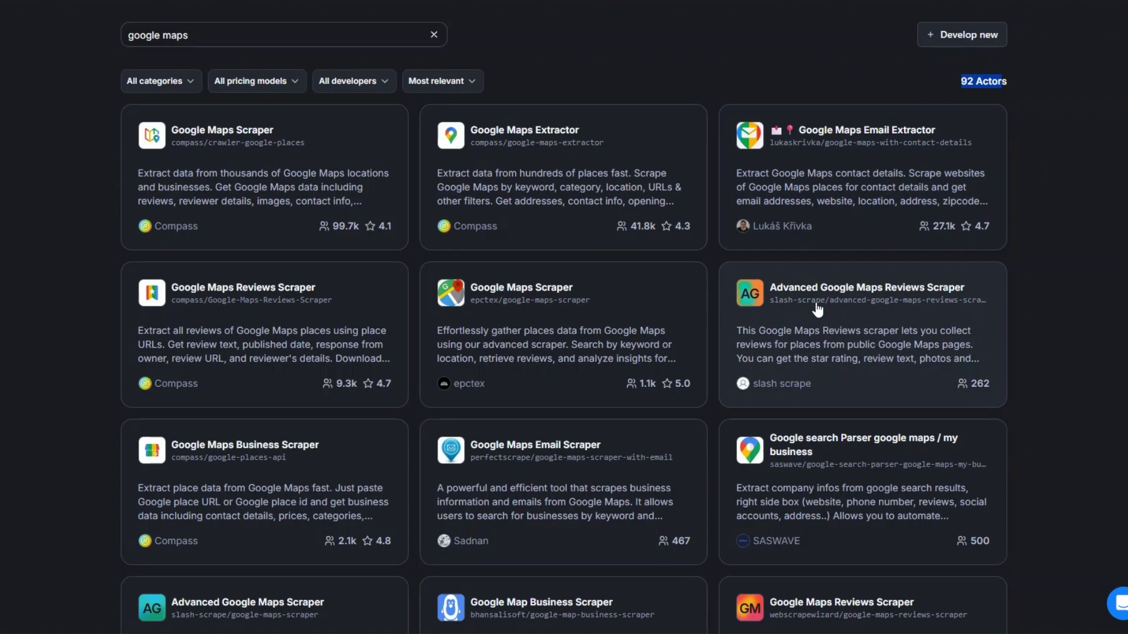
Step: Open the Google Maps Email Extractor Actor from the search results
scroll(1015, 166, down, 20)
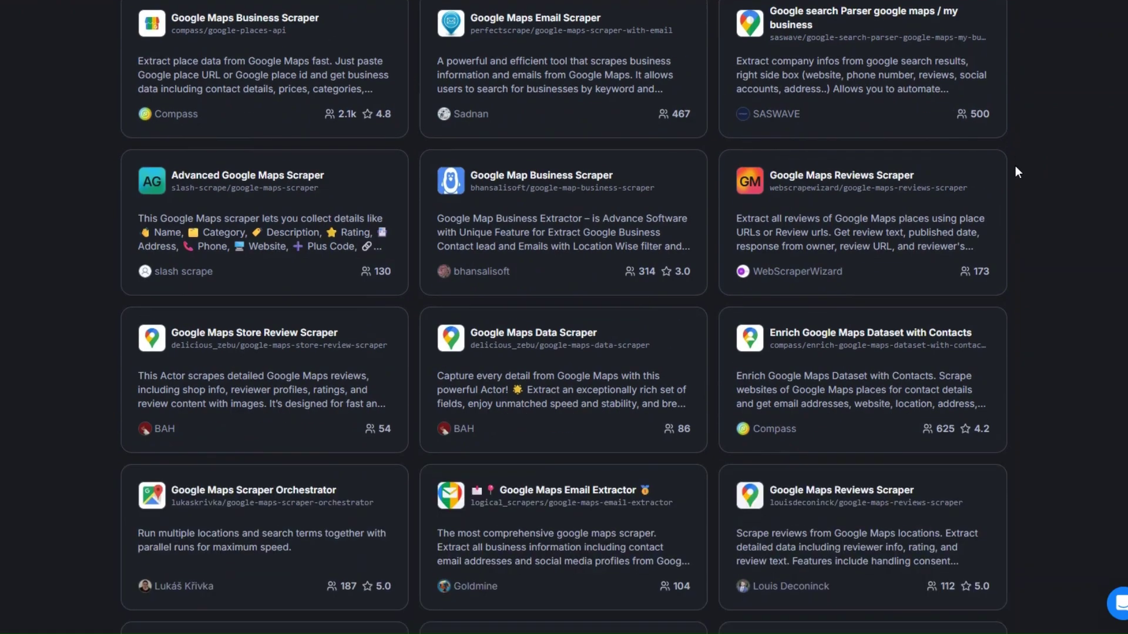
scroll(628, 221, up, 20)
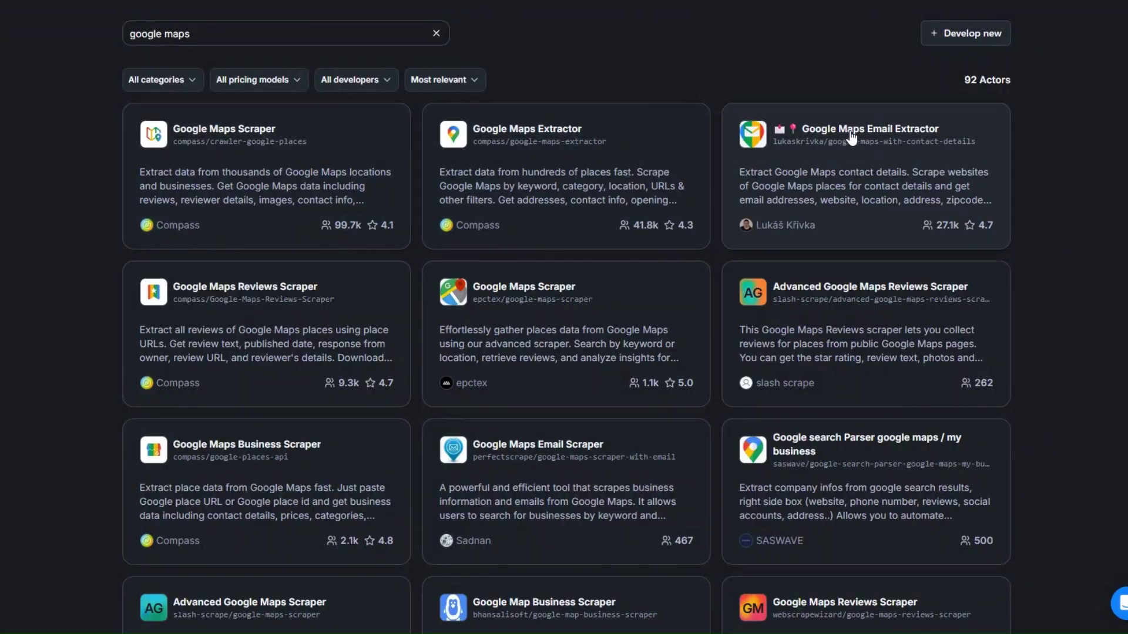
click(875, 153)
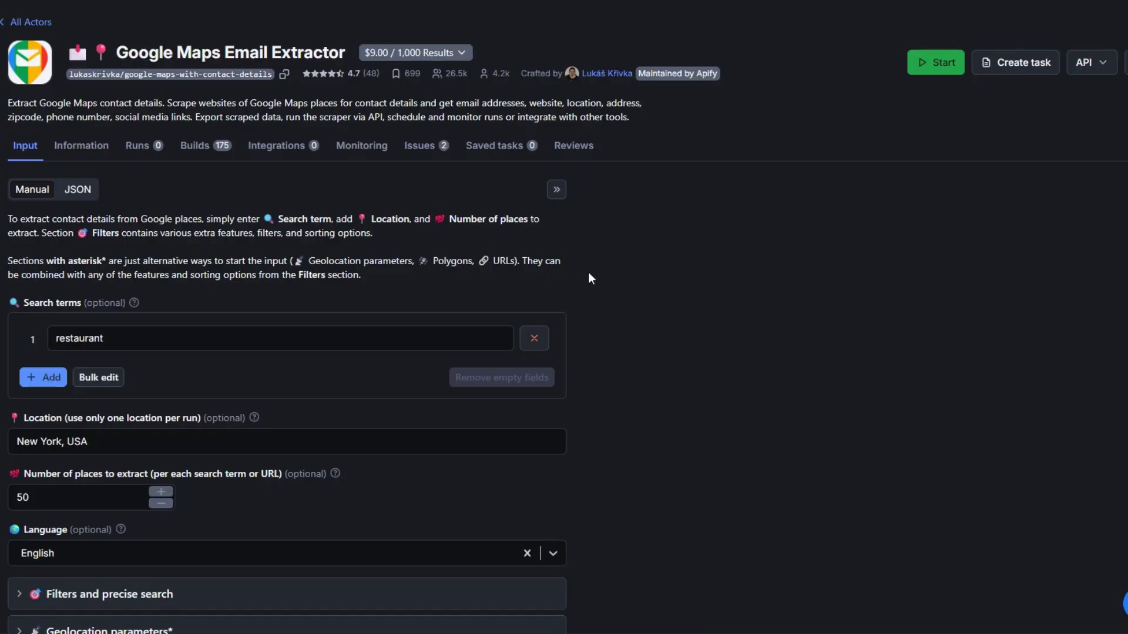
Step: Set the number of places to extract per search term or URL to 5
click(176, 339)
scroll(196, 254, down, 1)
scroll(164, 282, up, 1)
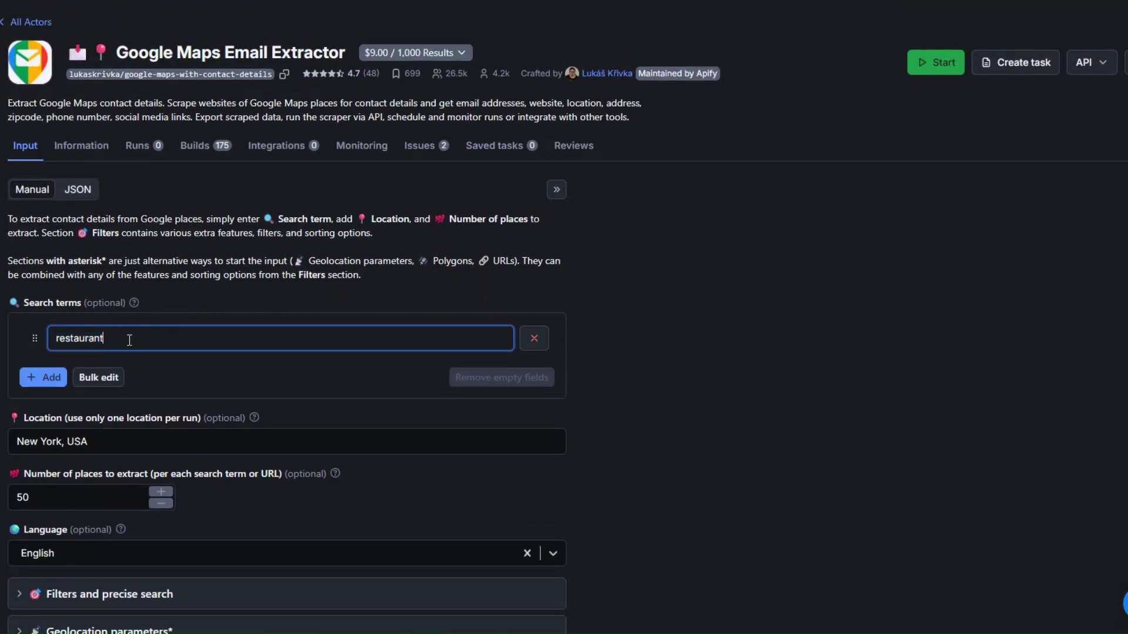
scroll(273, 239, down, 3)
click(142, 238)
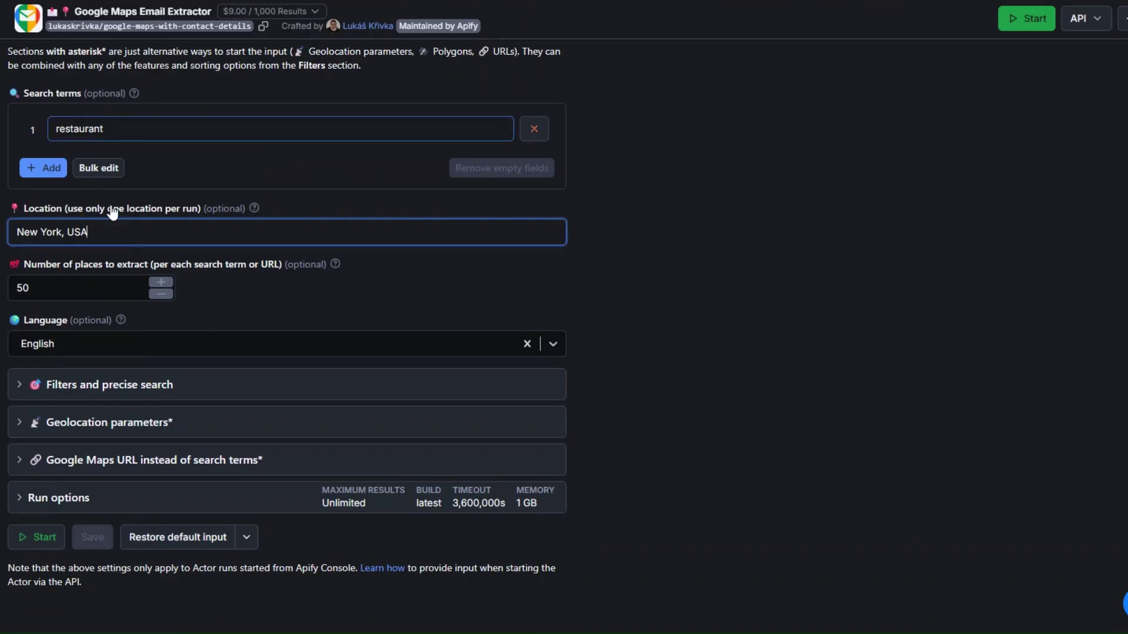
click(49, 289)
drag(48, 289, 17, 290)
key(Right)
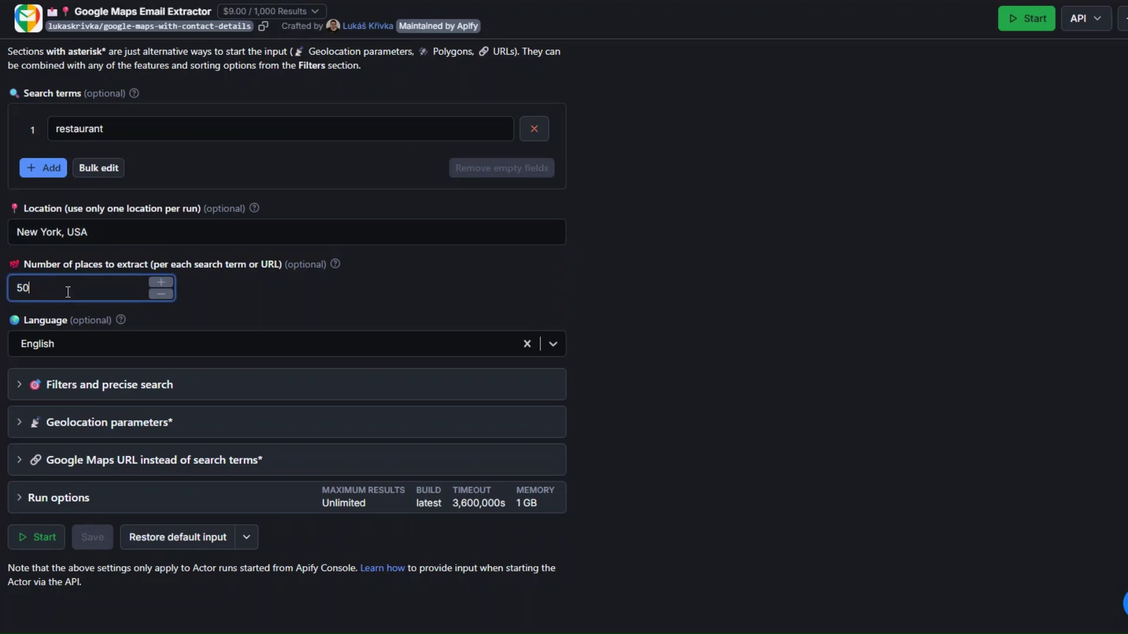
key(BackSpace)
Step: Expand the filters and precise search section and examine its rating, website and name-match options
click(18, 384)
scroll(234, 325, down, 3)
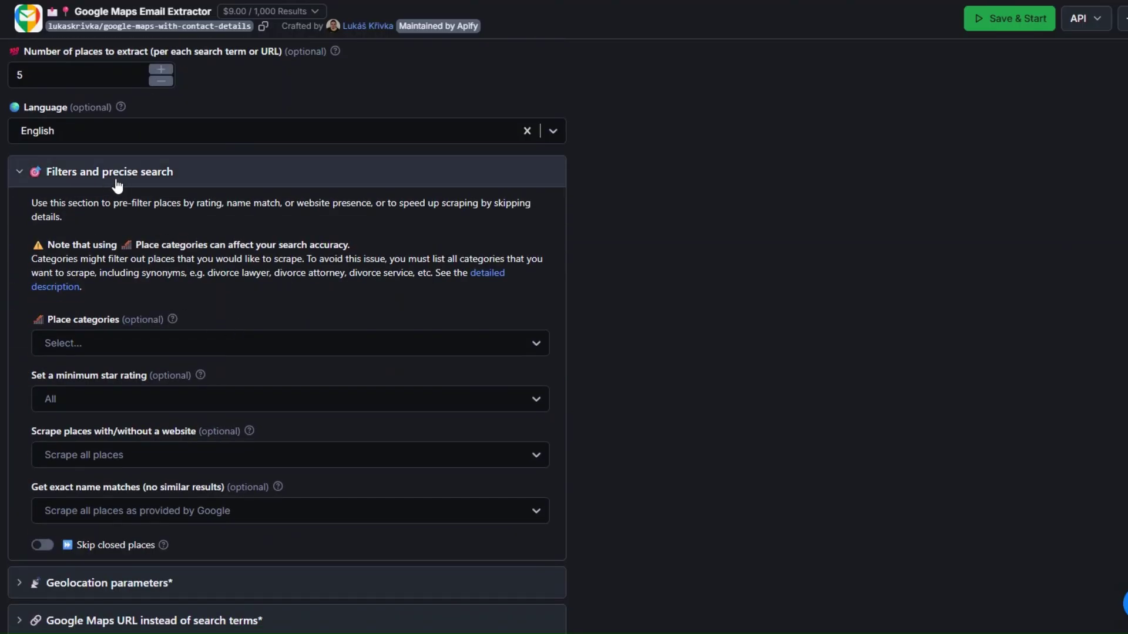
scroll(241, 283, down, 1)
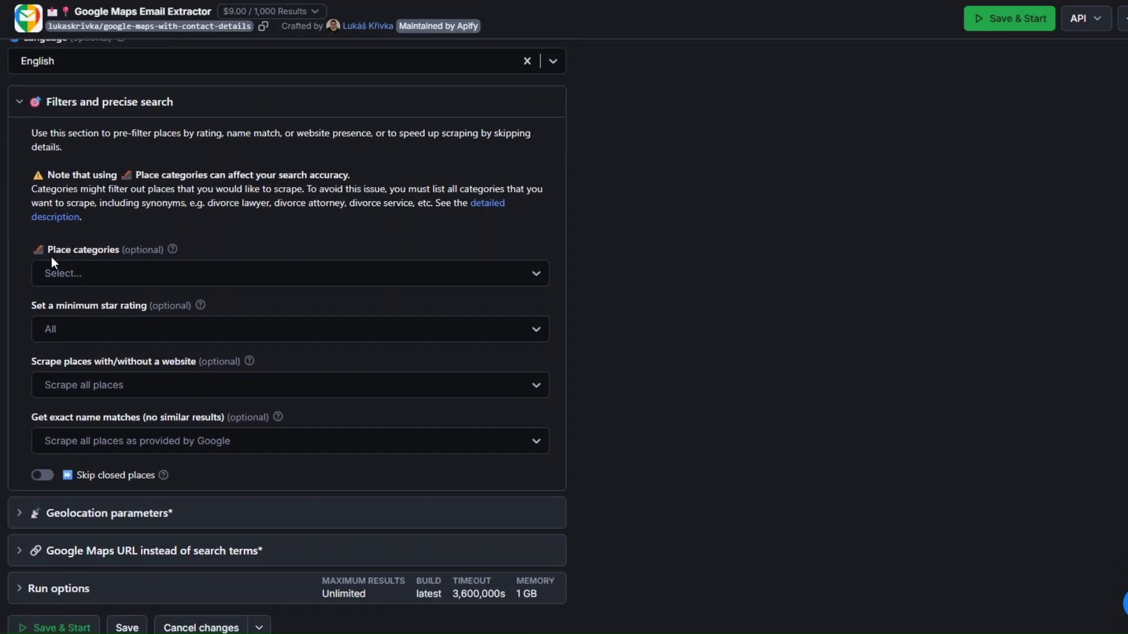
click(94, 274)
click(78, 325)
click(79, 326)
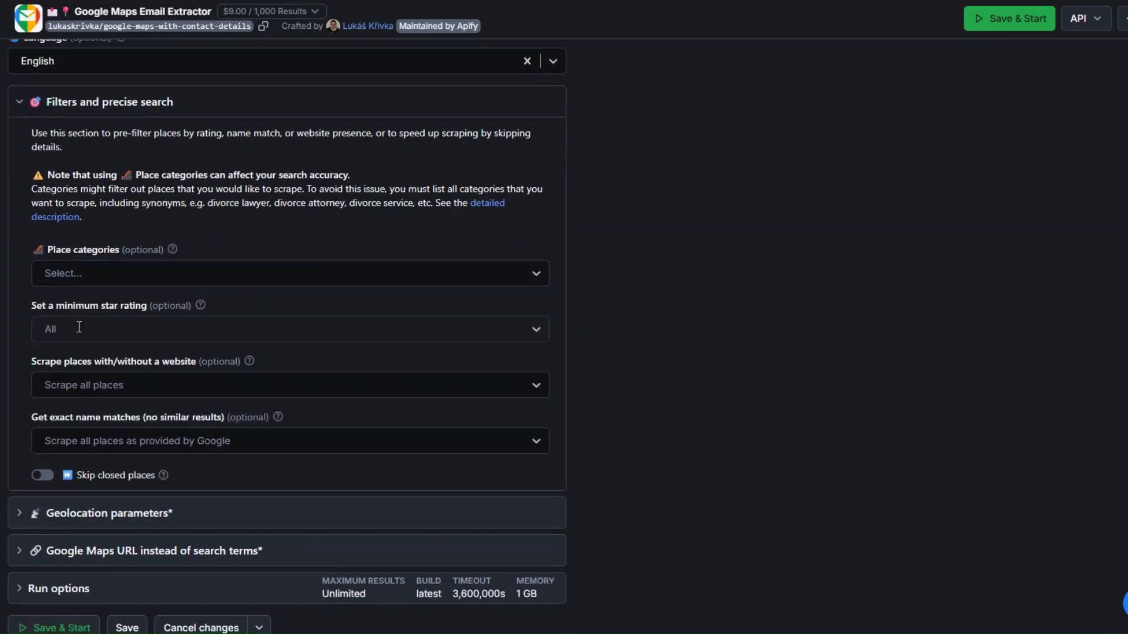
click(81, 384)
click(81, 385)
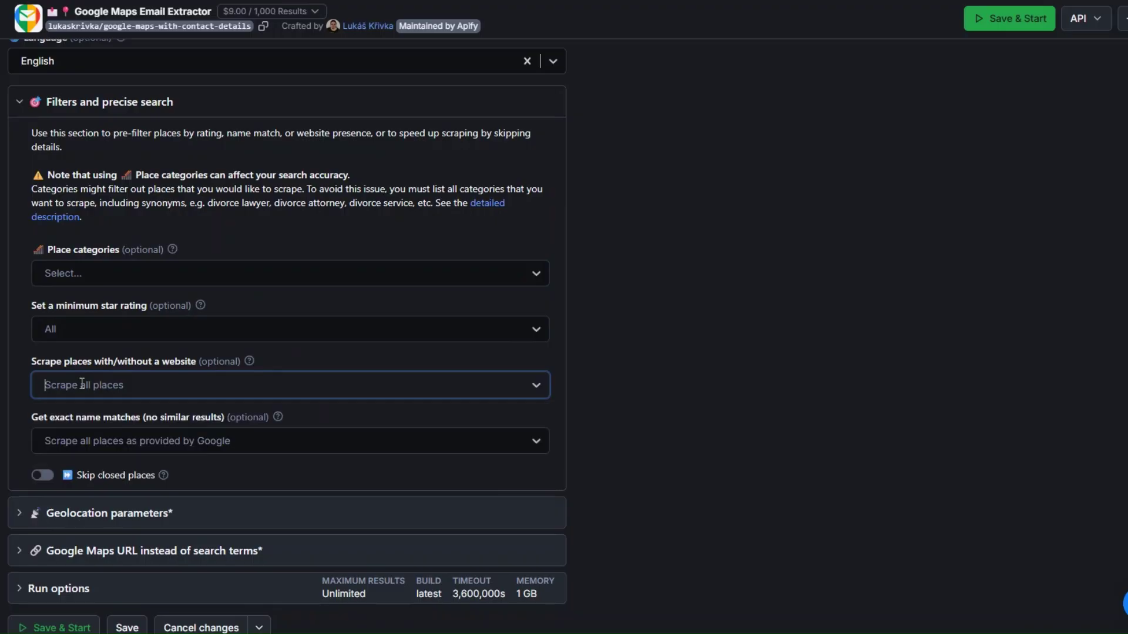
click(96, 441)
click(96, 440)
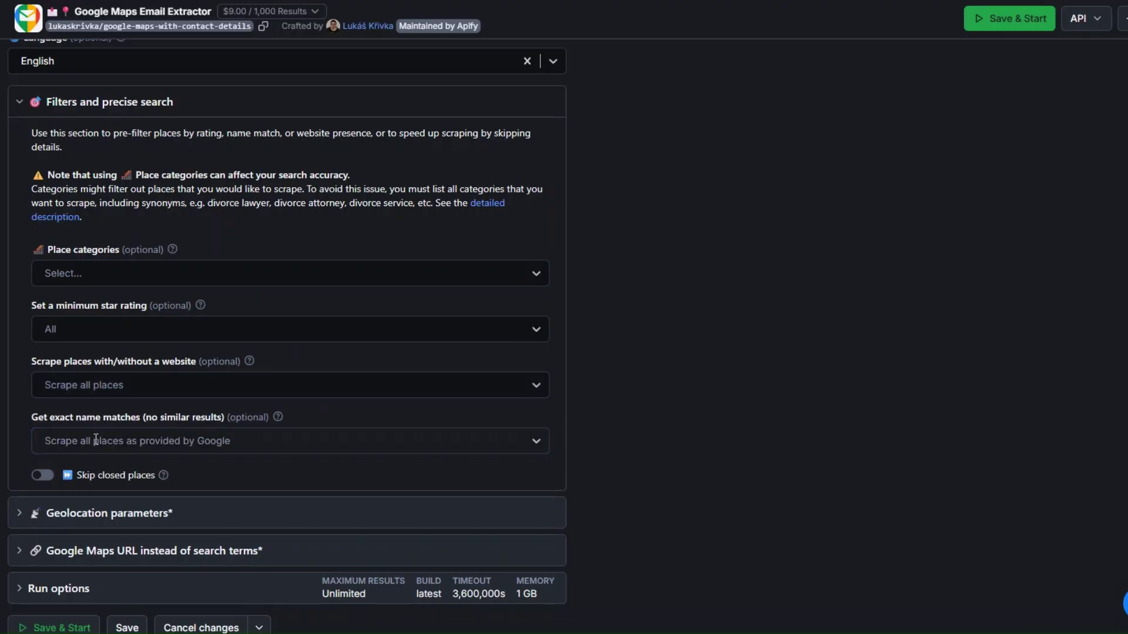
Step: Browse the available place categories, then collapse the filters and precise search section
click(130, 272)
scroll(146, 362, down, 4)
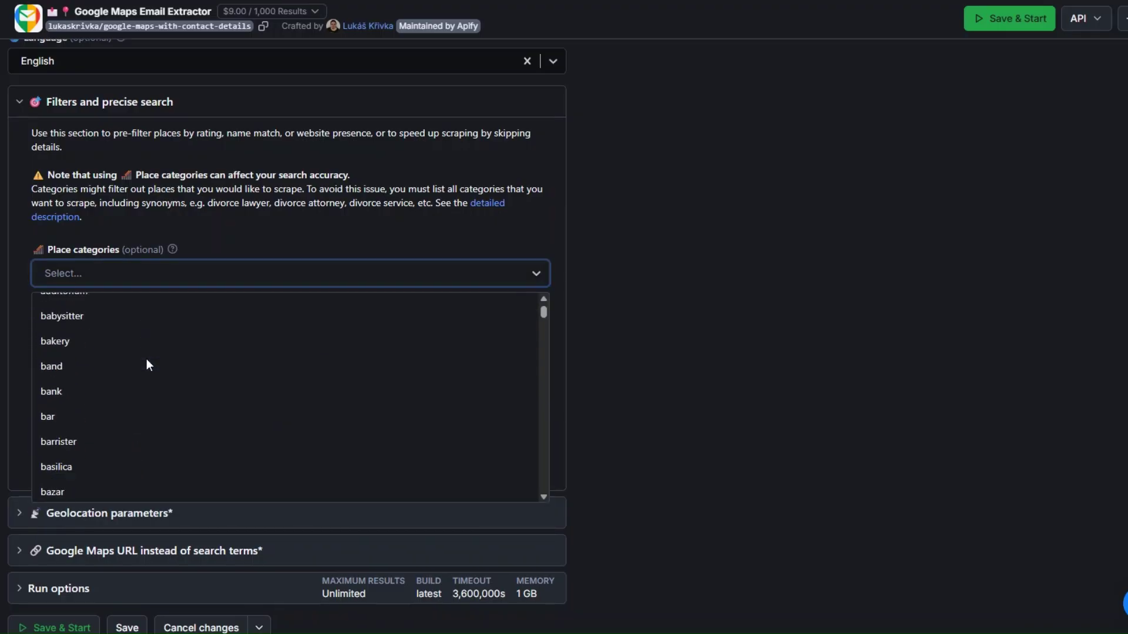
scroll(147, 363, down, 3)
scroll(147, 364, down, 10)
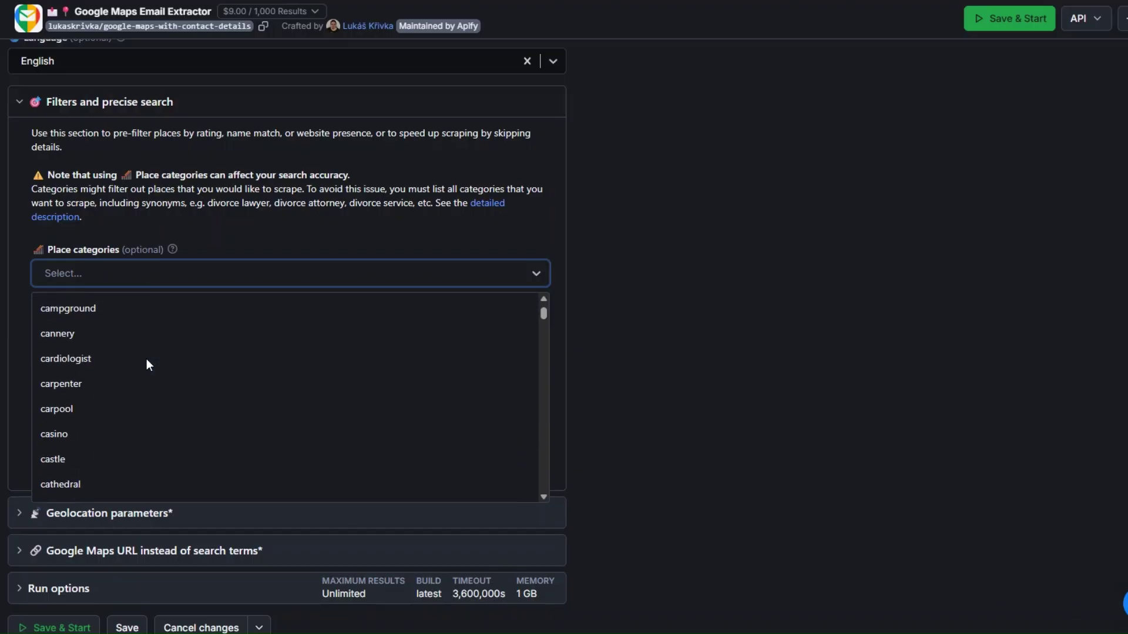
scroll(145, 368, down, 5)
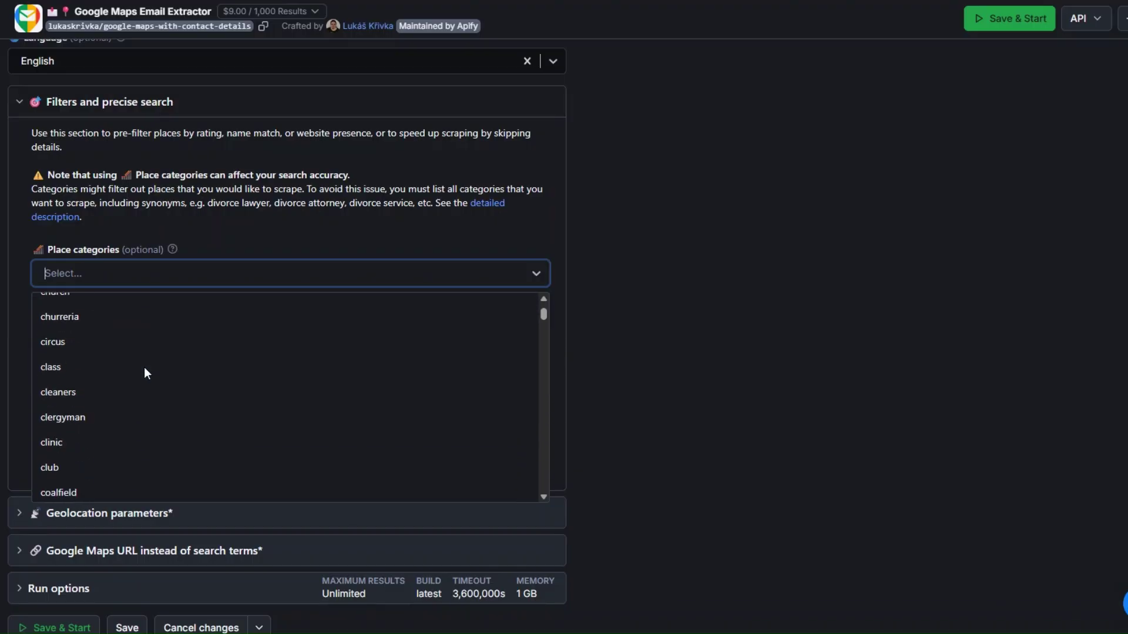
scroll(145, 369, down, 8)
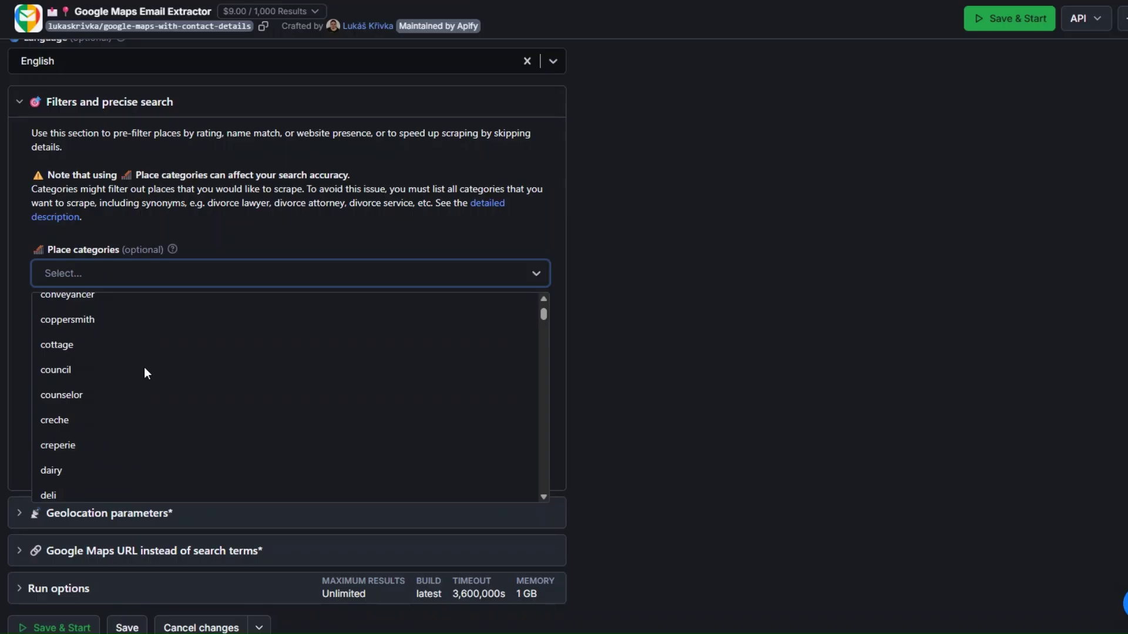
scroll(145, 369, down, 10)
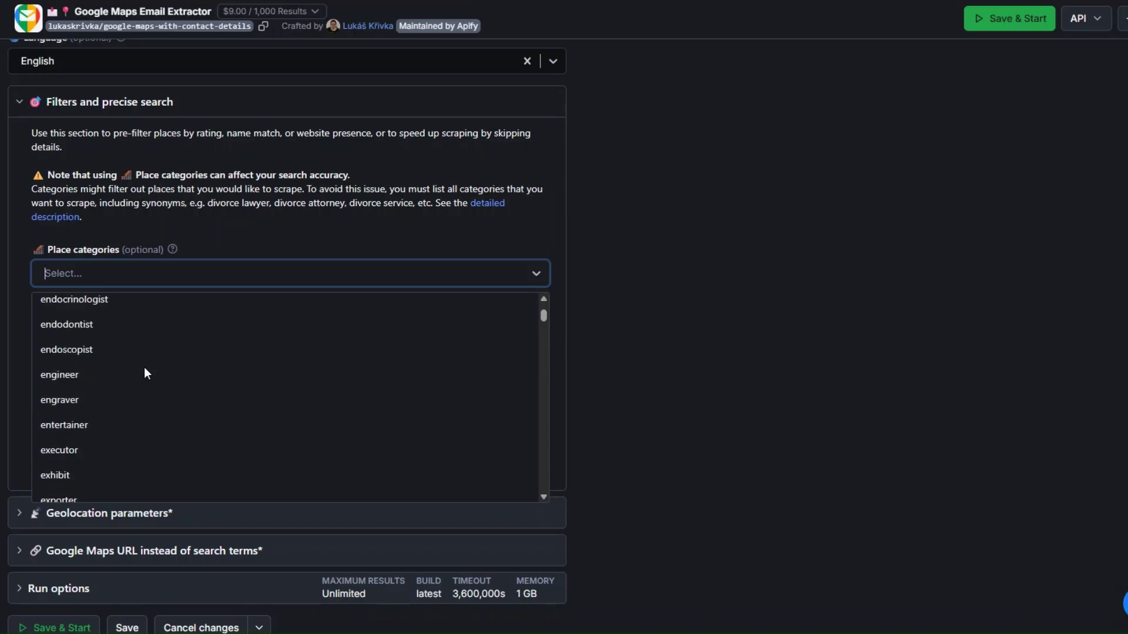
scroll(143, 368, down, 4)
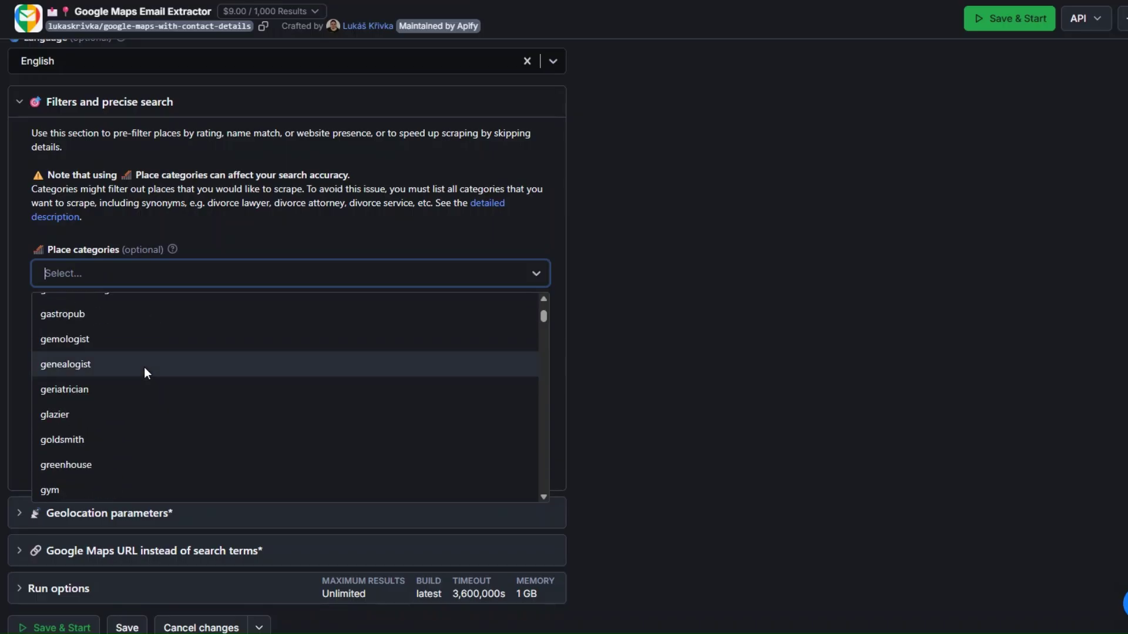
click(90, 102)
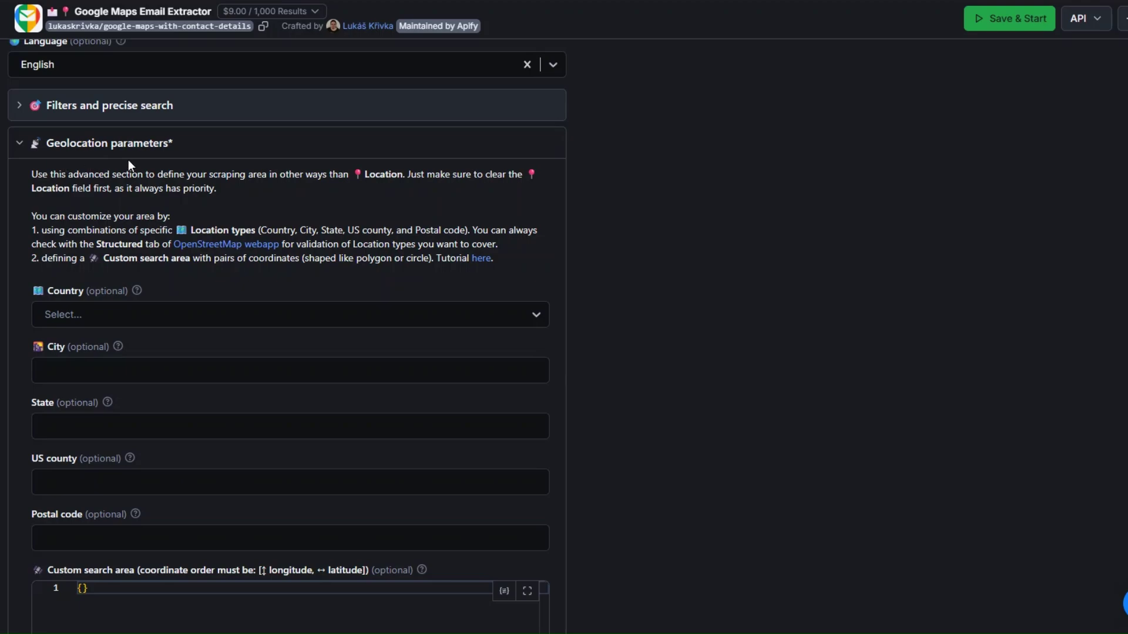
Step: Review the geolocation parameters for country, city, state, US county and postal code, then collapse that section
scroll(148, 228, down, 1)
click(119, 304)
click(116, 356)
click(106, 413)
click(94, 473)
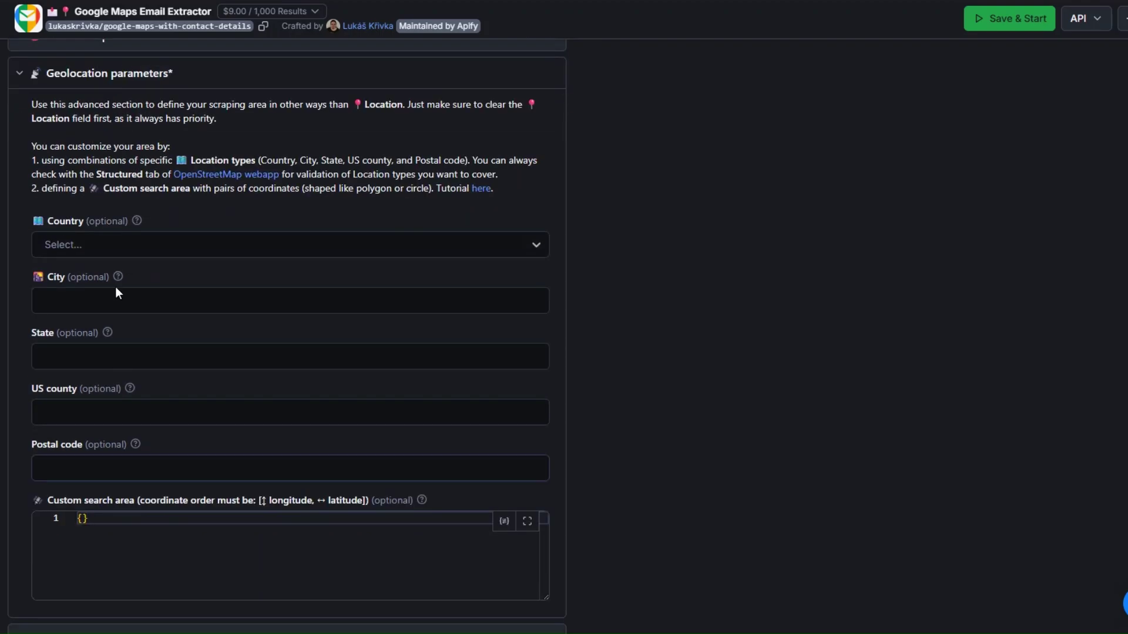
click(14, 63)
Step: Examine the Google Maps URL alternative to the search terms, then collapse that section
click(21, 457)
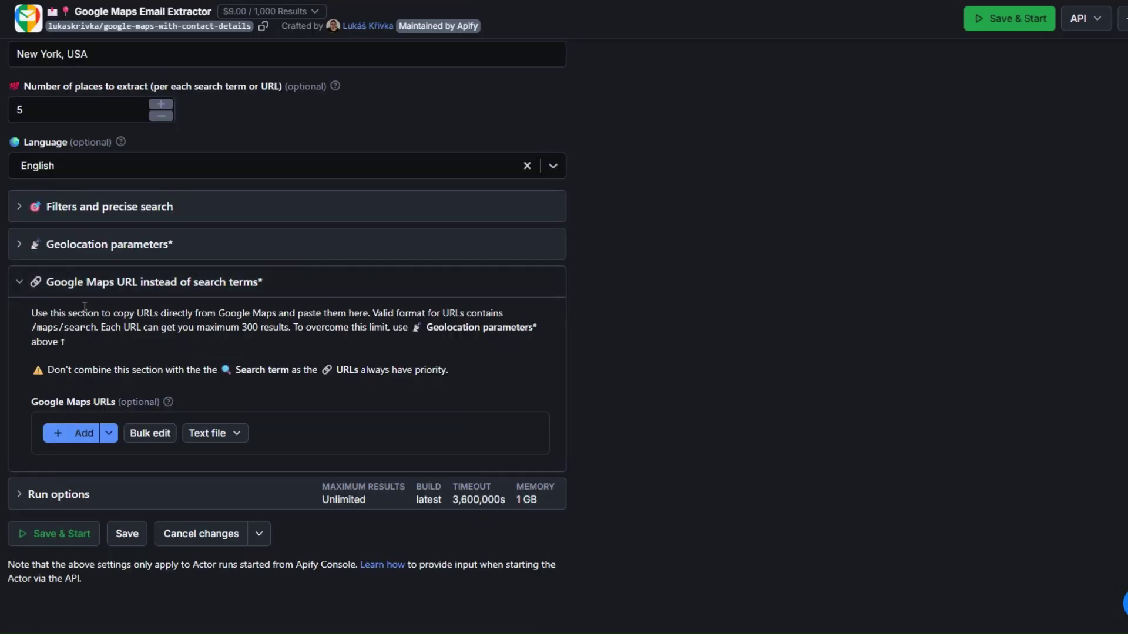
scroll(175, 360, up, 7)
click(127, 339)
double_click(127, 339)
click(127, 339)
scroll(126, 340, down, 3)
scroll(125, 340, down, 4)
click(20, 282)
Step: Save the input for restaurants in New York, USA and start the extractor run
scroll(136, 313, up, 5)
click(125, 336)
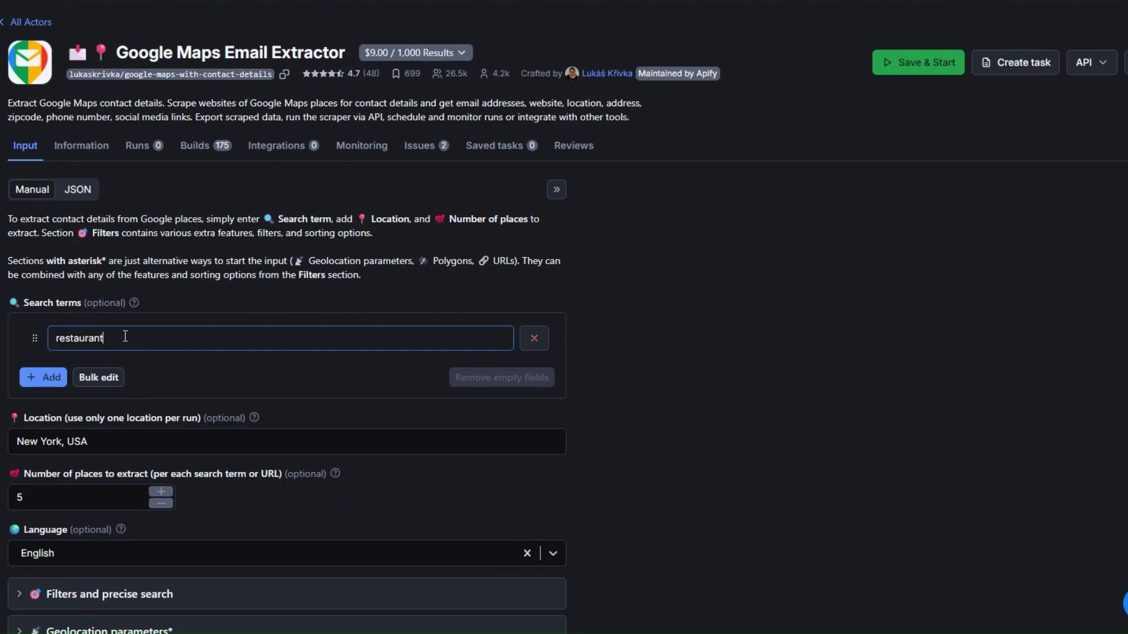
double_click(124, 336)
click(123, 336)
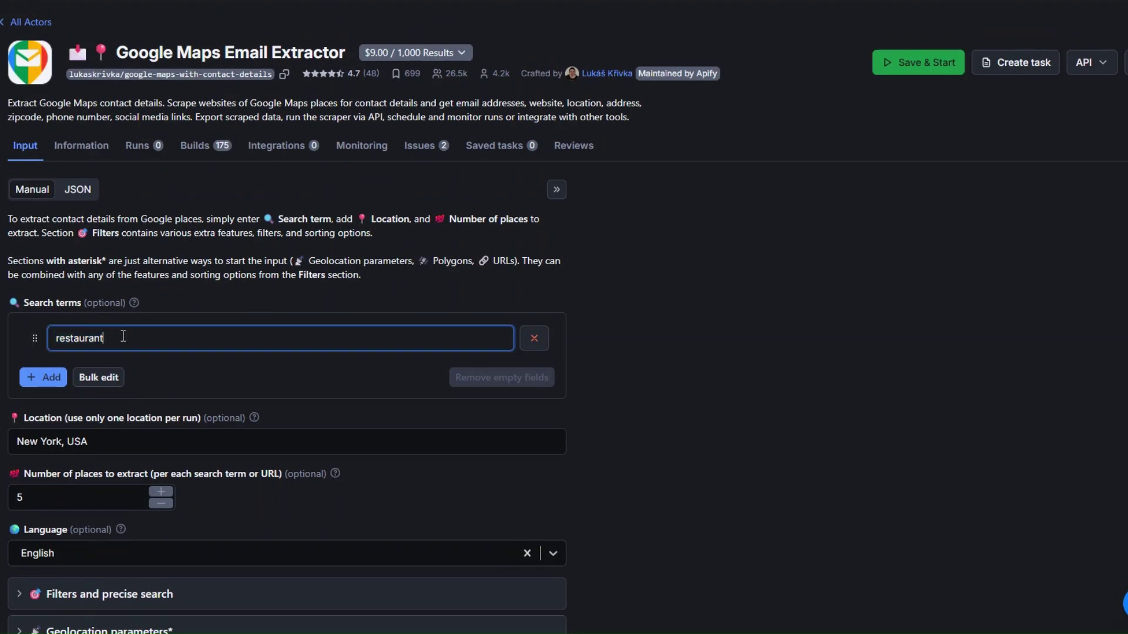
scroll(124, 336, down, 3)
click(141, 302)
scroll(176, 411, down, 2)
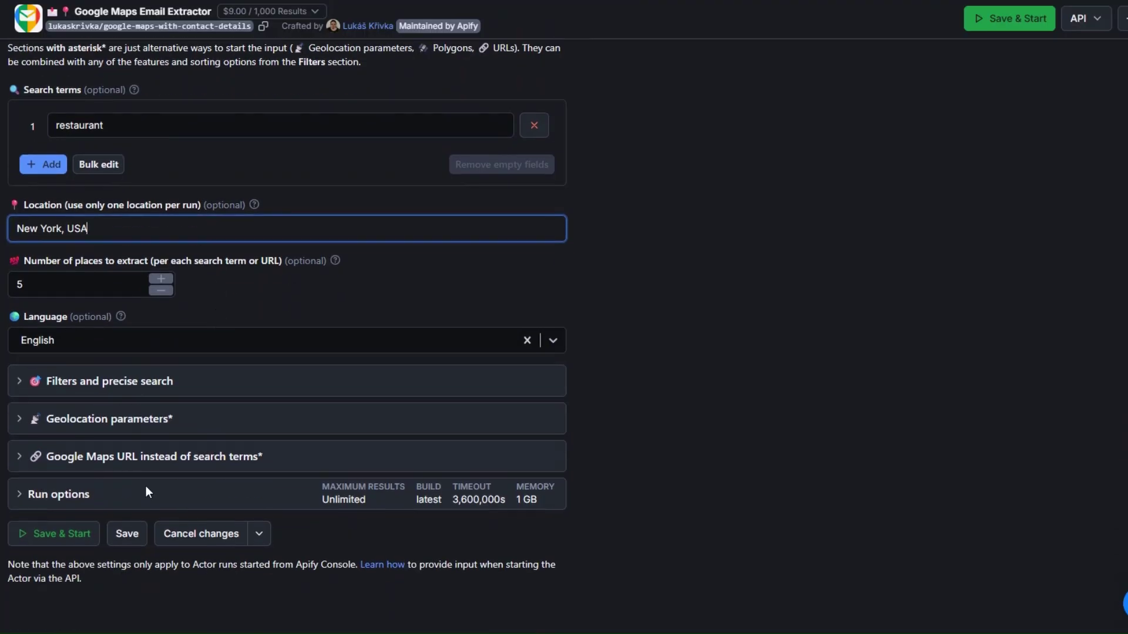
click(71, 534)
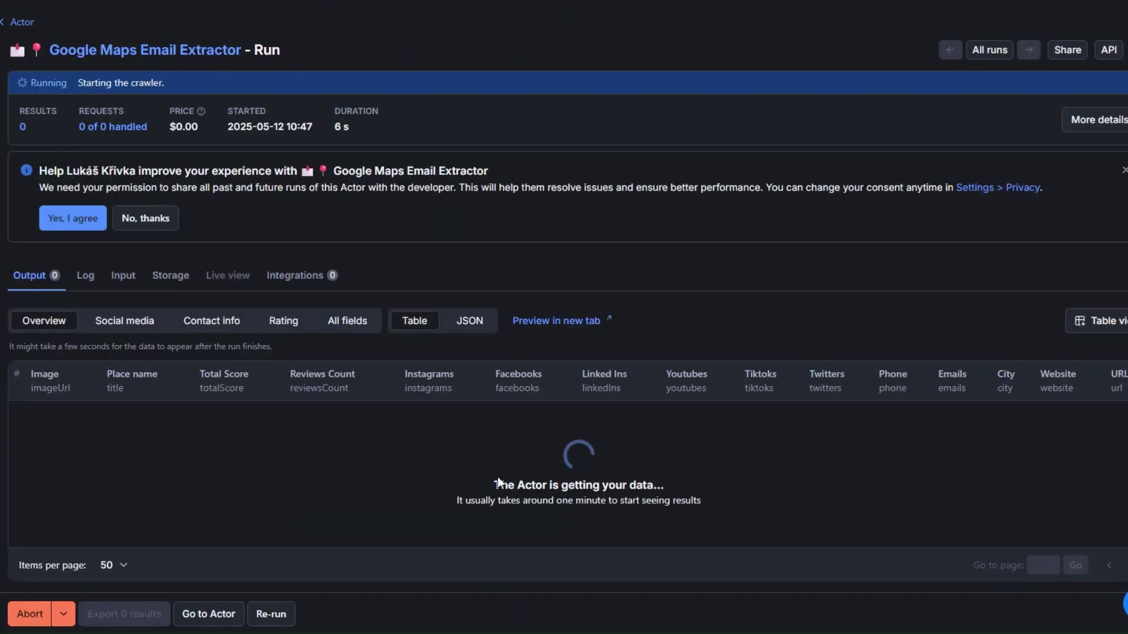
Step: Follow the run until it finishes and examine the scraped restaurants in the output table
drag(494, 482, 678, 476)
click(657, 473)
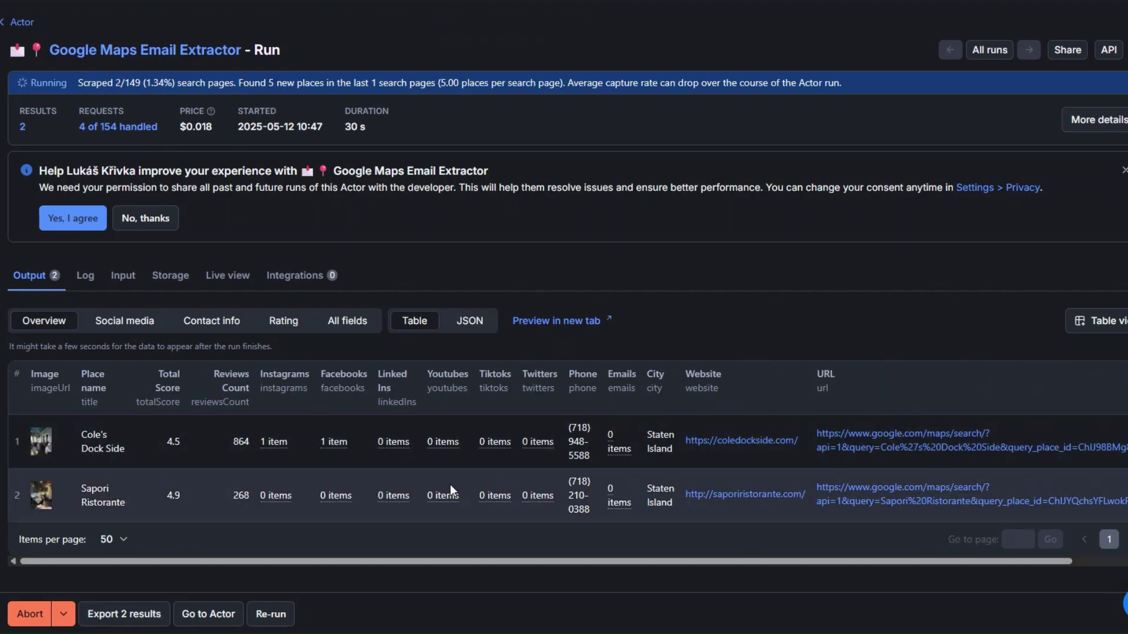
scroll(448, 469, down, 1)
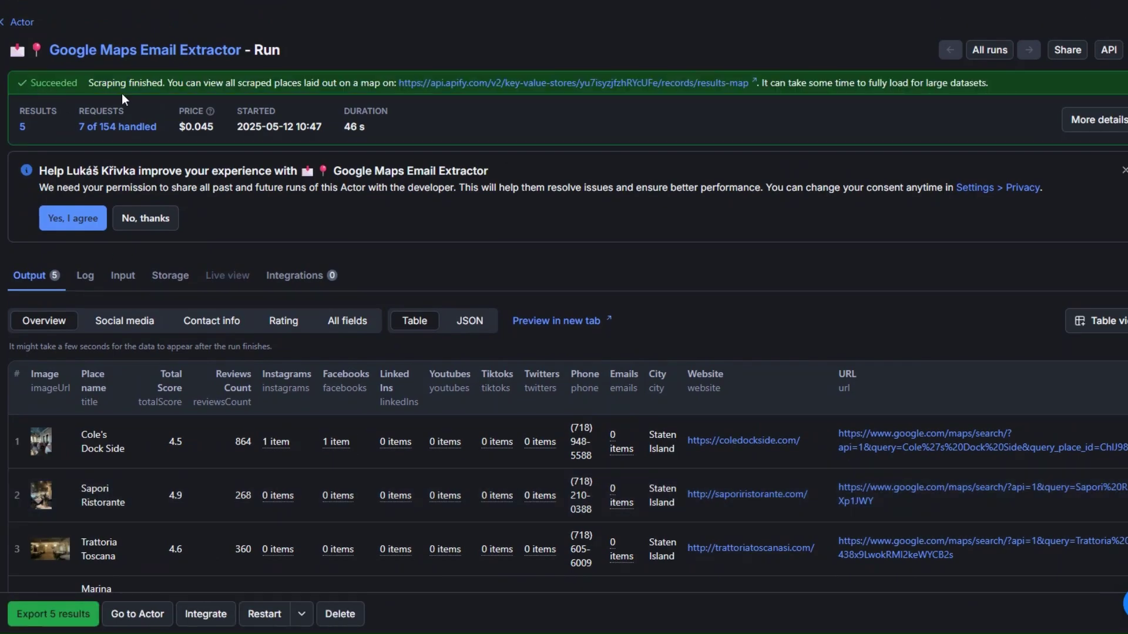
scroll(15, 132, down, 3)
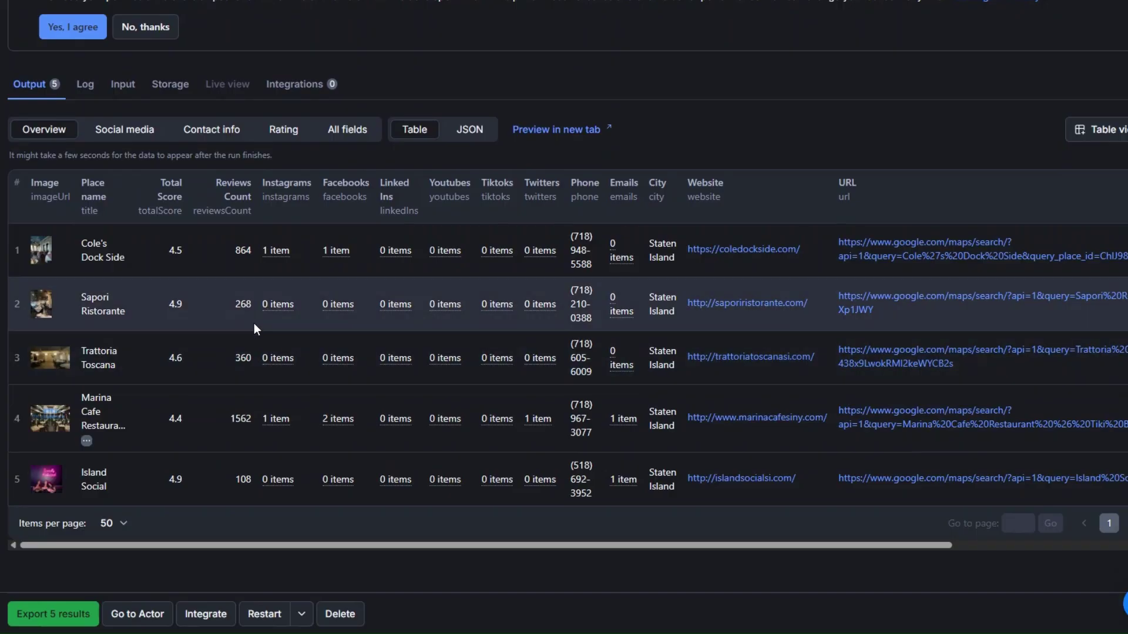
scroll(209, 217, up, 3)
scroll(209, 217, down, 3)
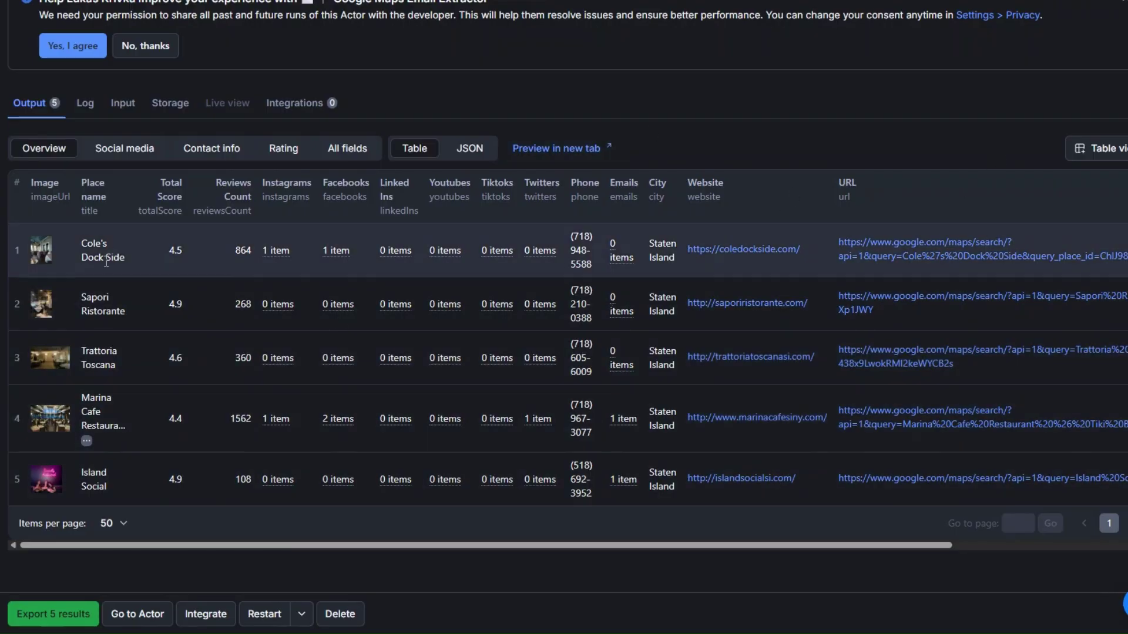
scroll(617, 300, up, 3)
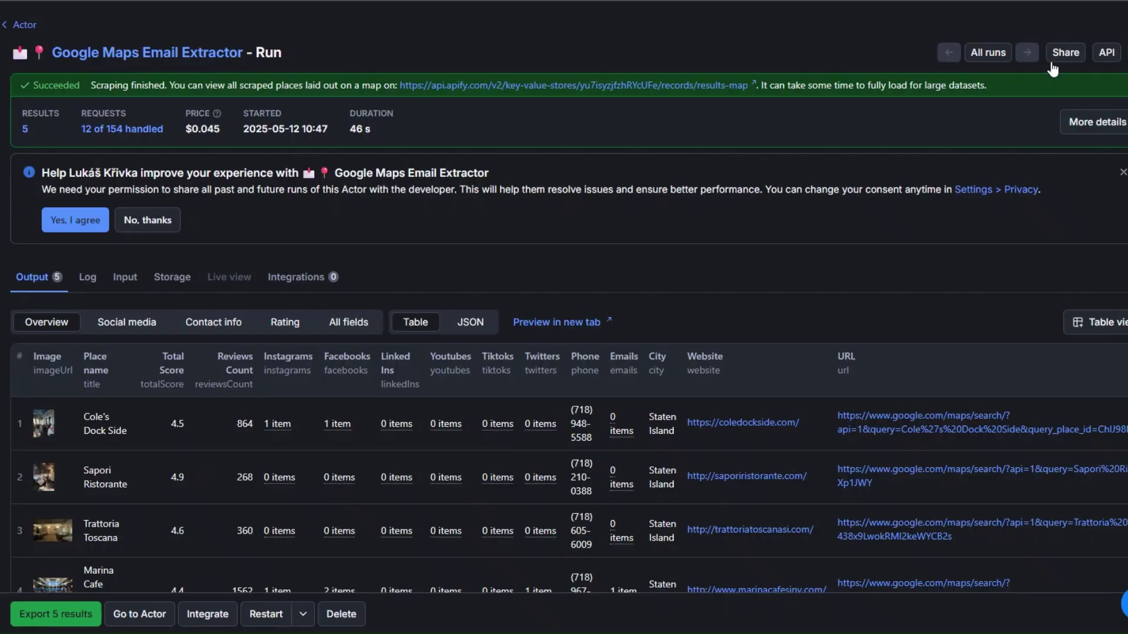
Step: Open the finished run's API endpoints and copy the URL of the Get dataset items endpoint
click(1106, 52)
scroll(427, 251, down, 1)
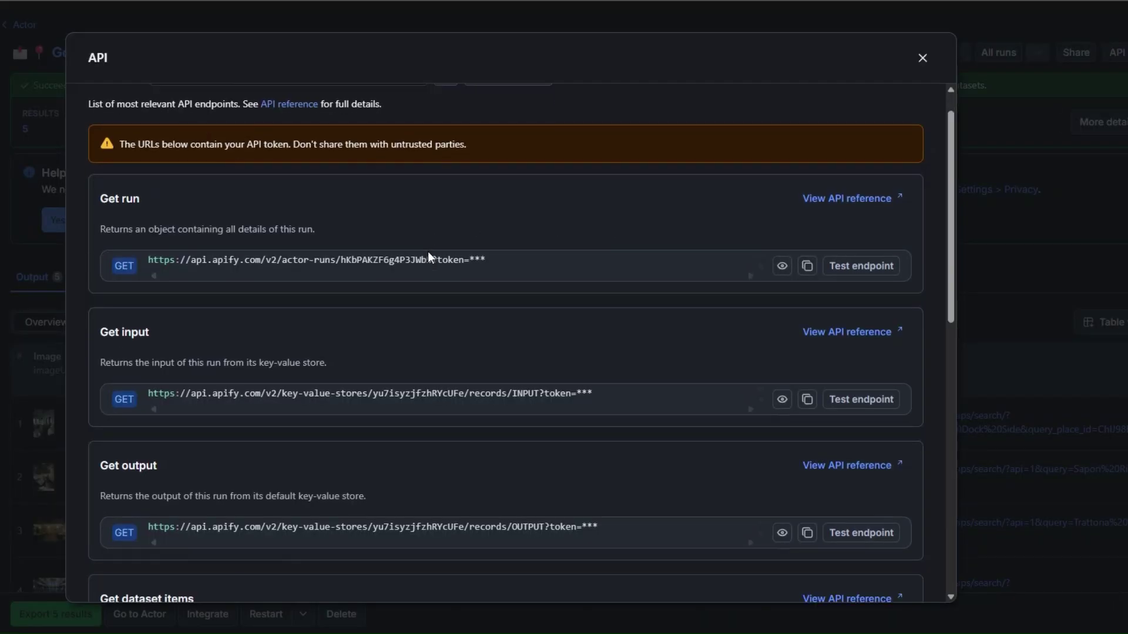
scroll(429, 254, down, 5)
drag(99, 288, 179, 292)
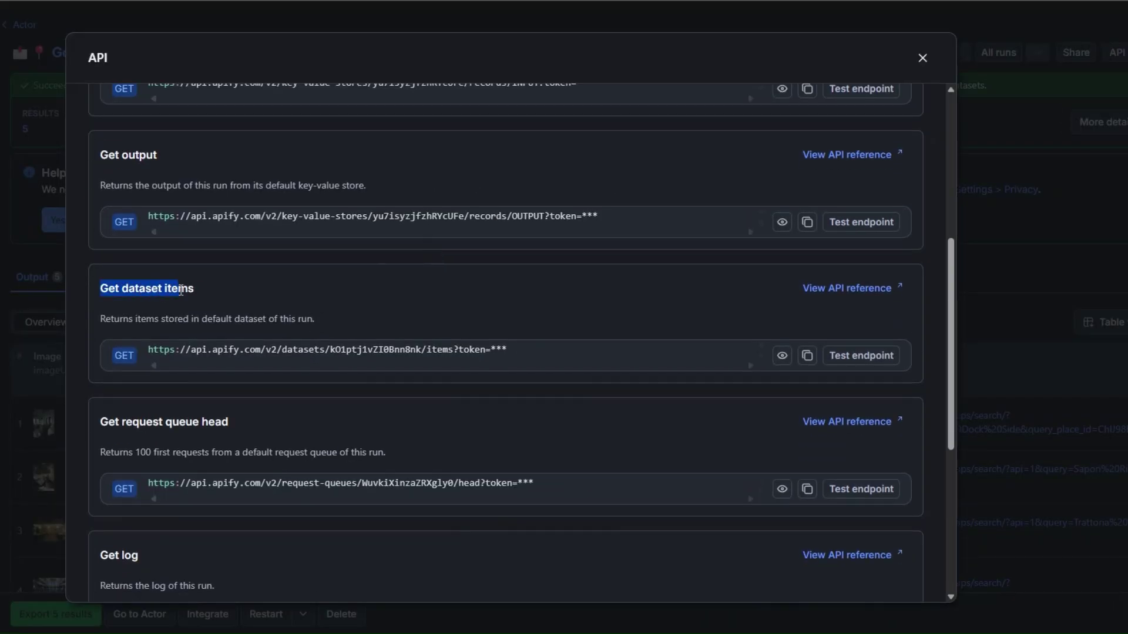
click(201, 290)
click(807, 355)
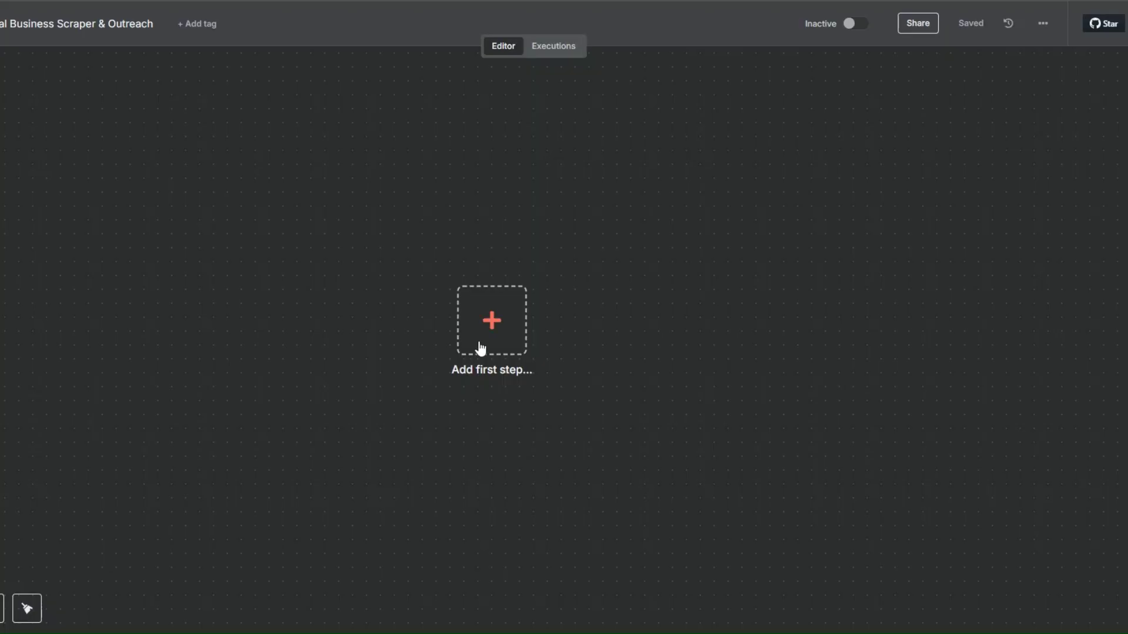
Step: Switch to the empty n8n workflow and add an HTTP Request node as its first step
click(469, 335)
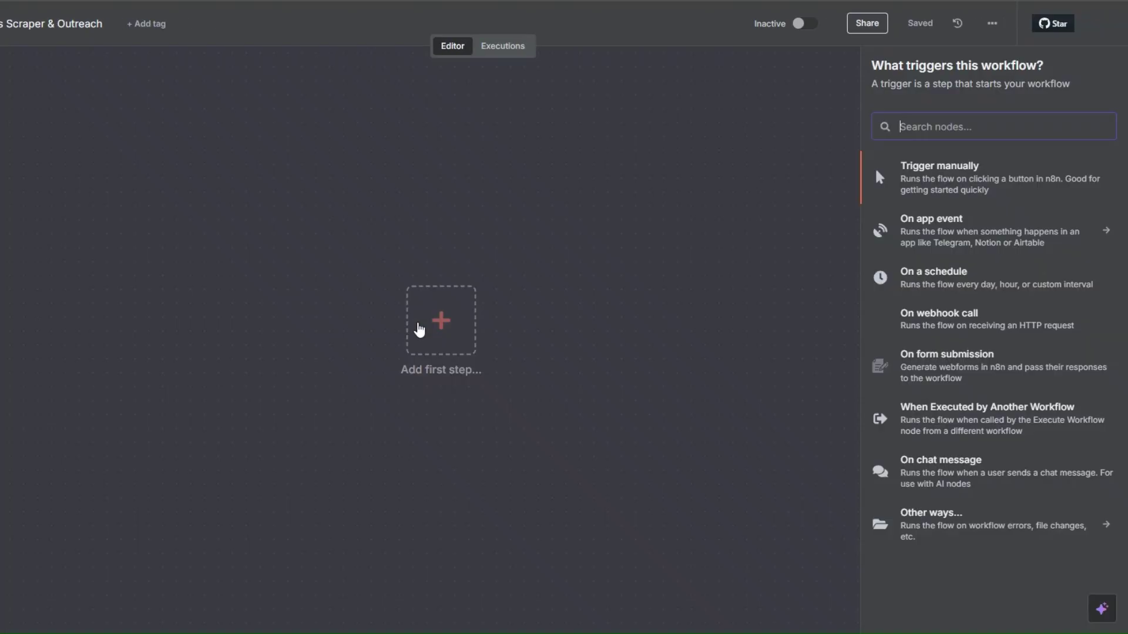
text(http)
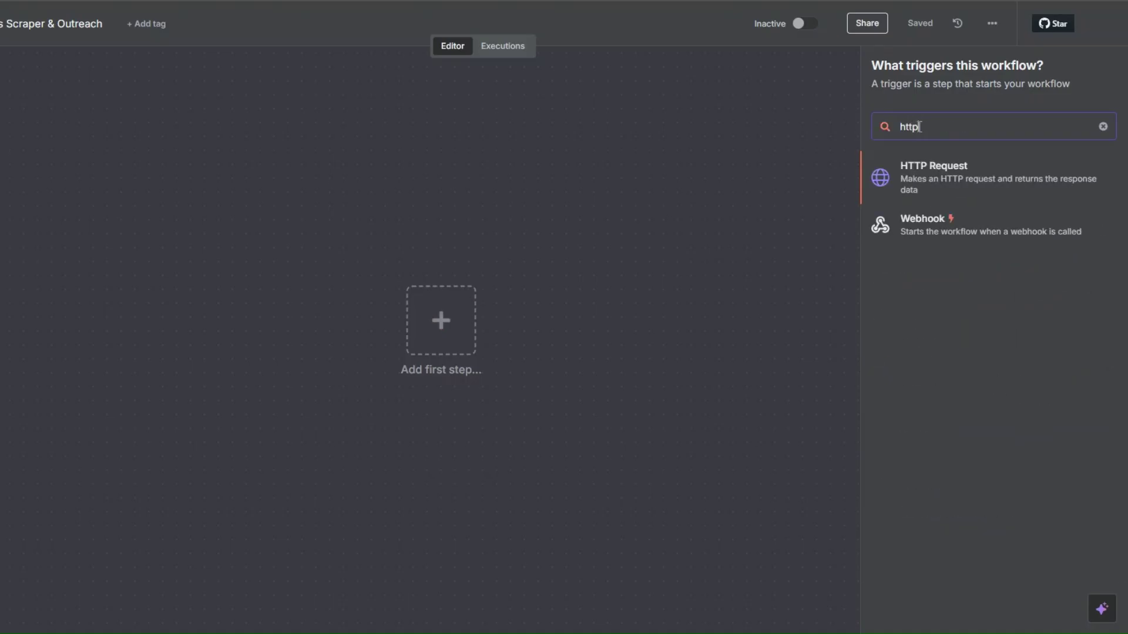
click(914, 174)
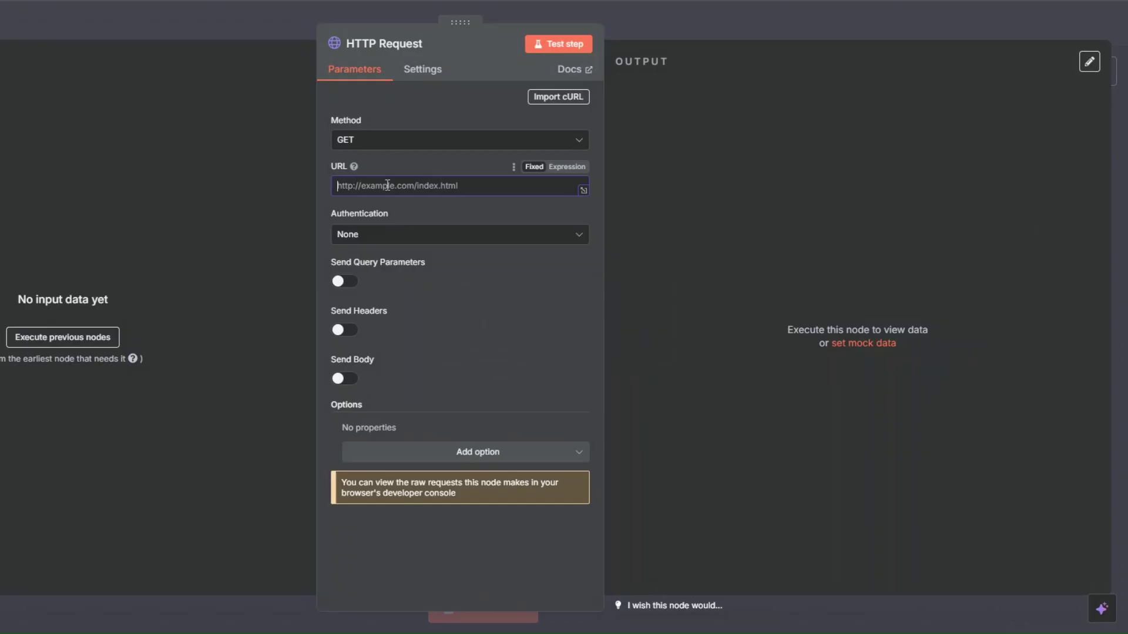
Step: Paste the dataset items URL with its API token into the HTTP Request node, test it and look through the output table
key(ctrl+v)
click(549, 44)
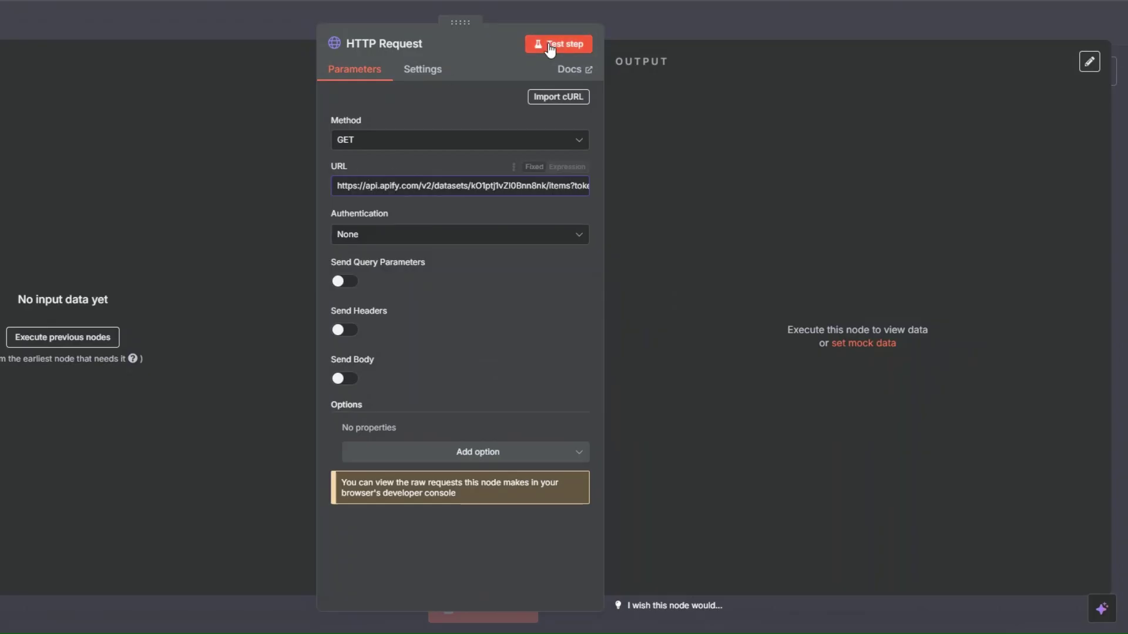
drag(1105, 132, 1089, 332)
drag(1091, 385, 1091, 425)
drag(1093, 521, 1097, 181)
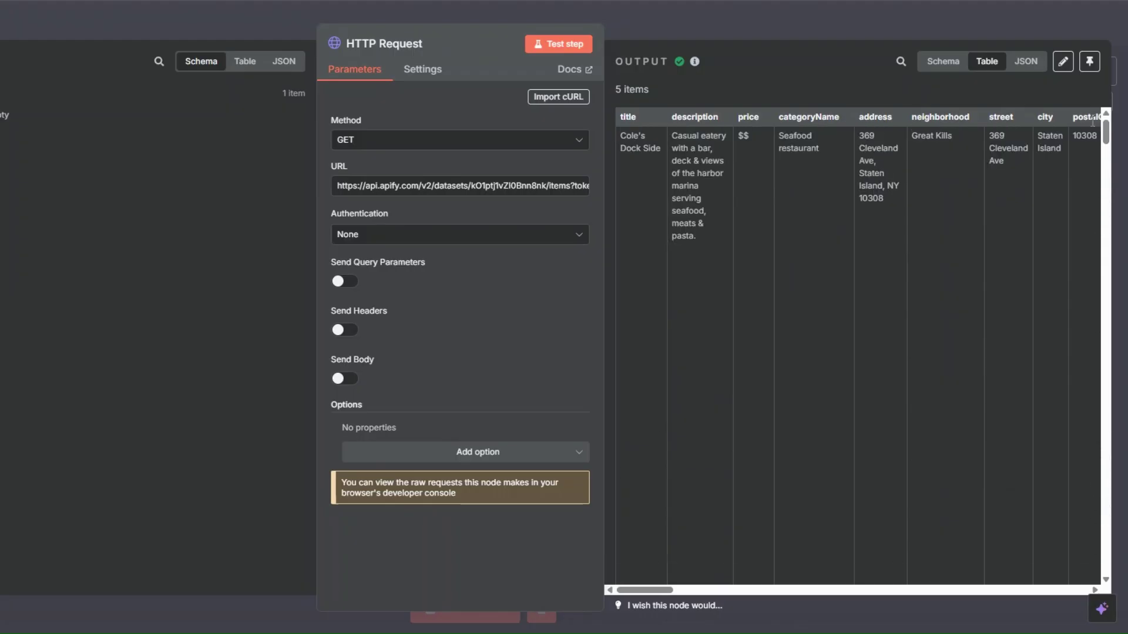
key(Escape)
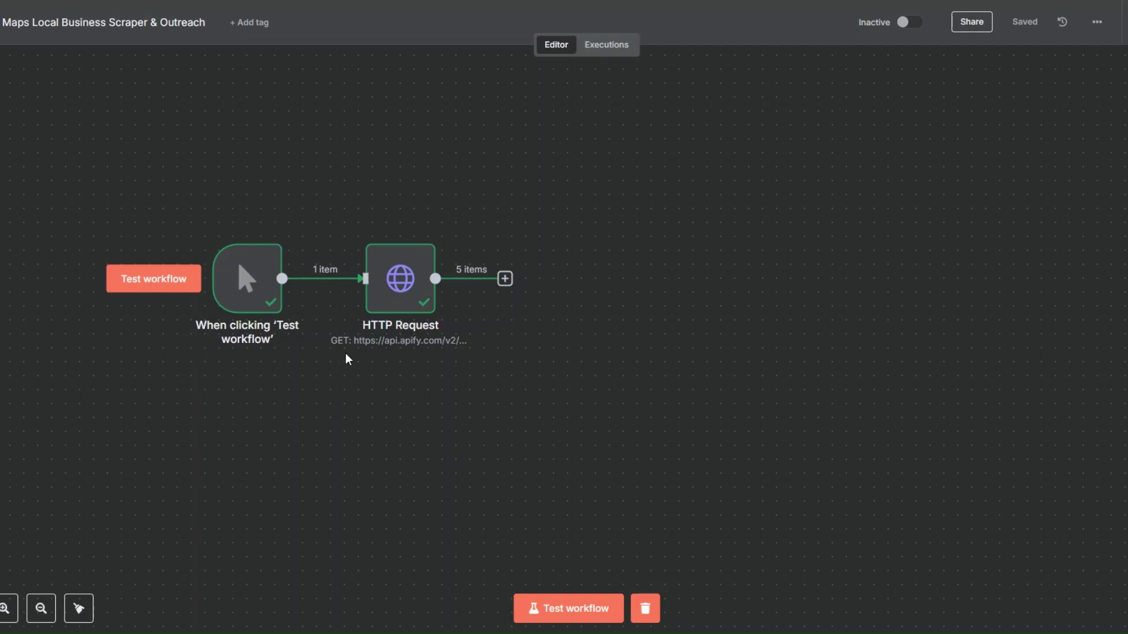
Step: Reopen the HTTP Request node and find the Apify API docs' POST endpoint for running an Actor synchronously and getting dataset items
right_click(392, 281)
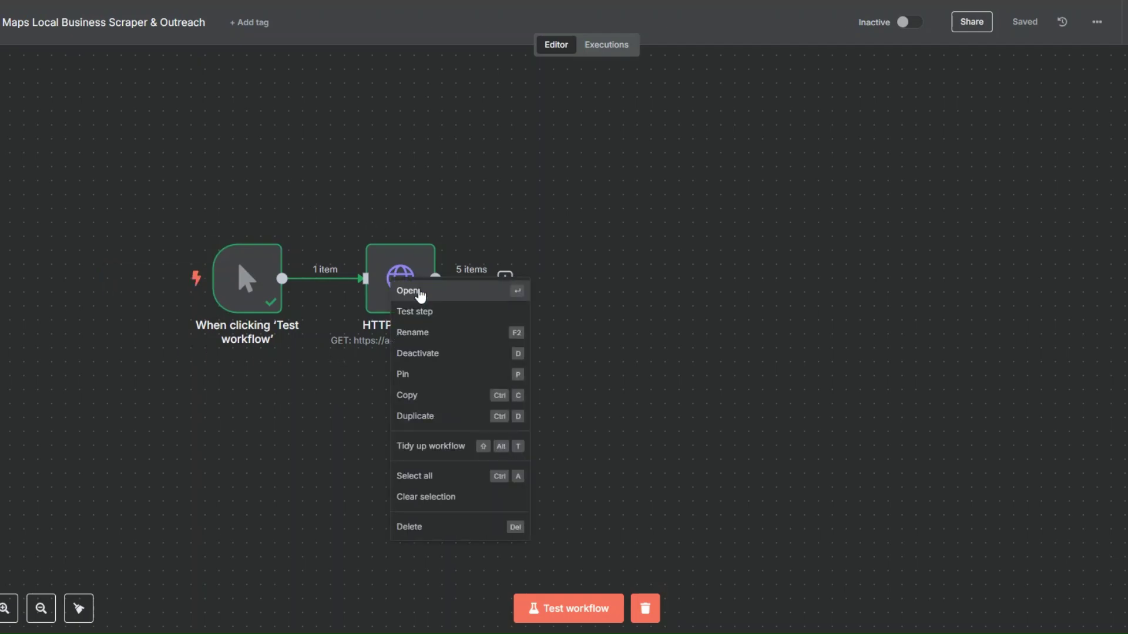
click(420, 294)
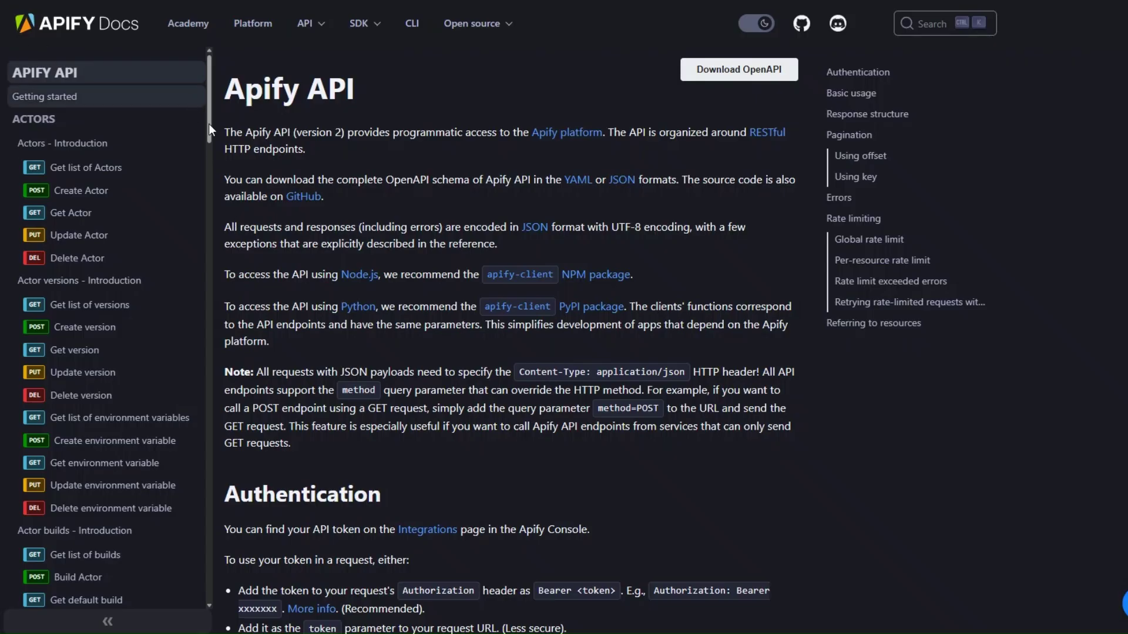
scroll(27, 189, down, 3)
scroll(27, 189, down, 5)
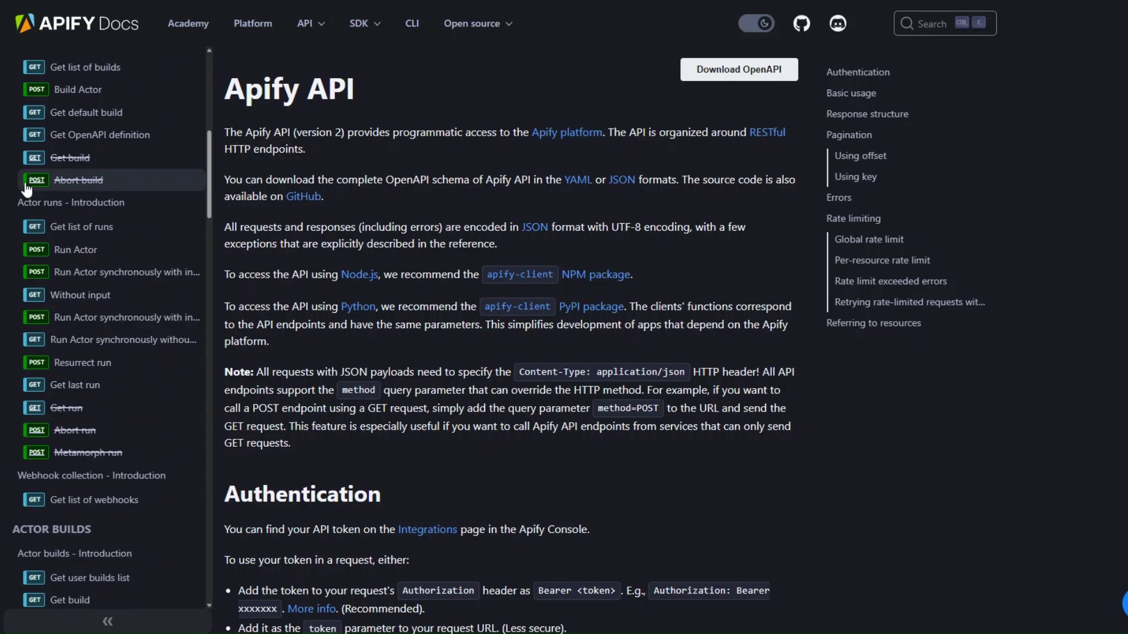
click(70, 318)
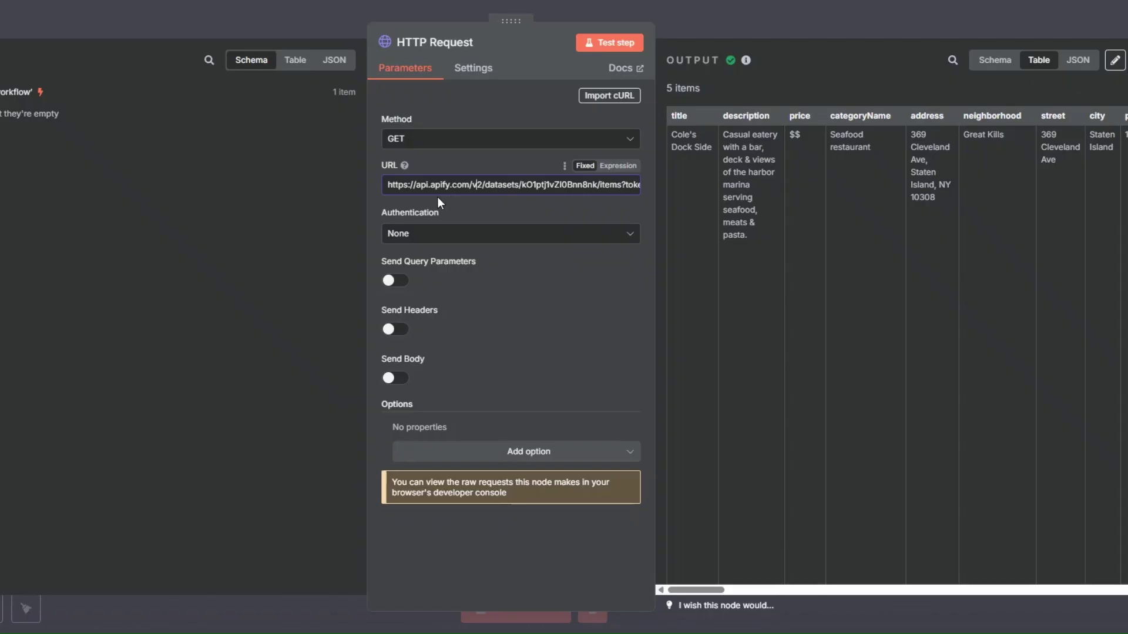
Step: Clear the HTTP Request node's URL and import the cURL command for the run-sync-get-dataset-items endpoint
key(ctrl+a)
key(BackSpace)
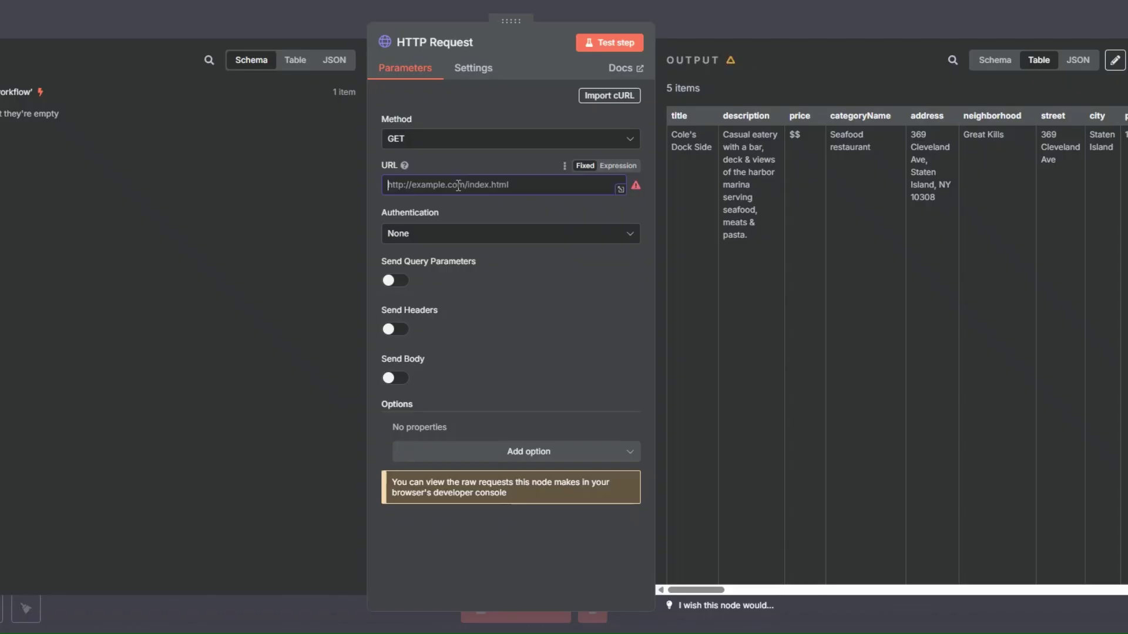
click(618, 97)
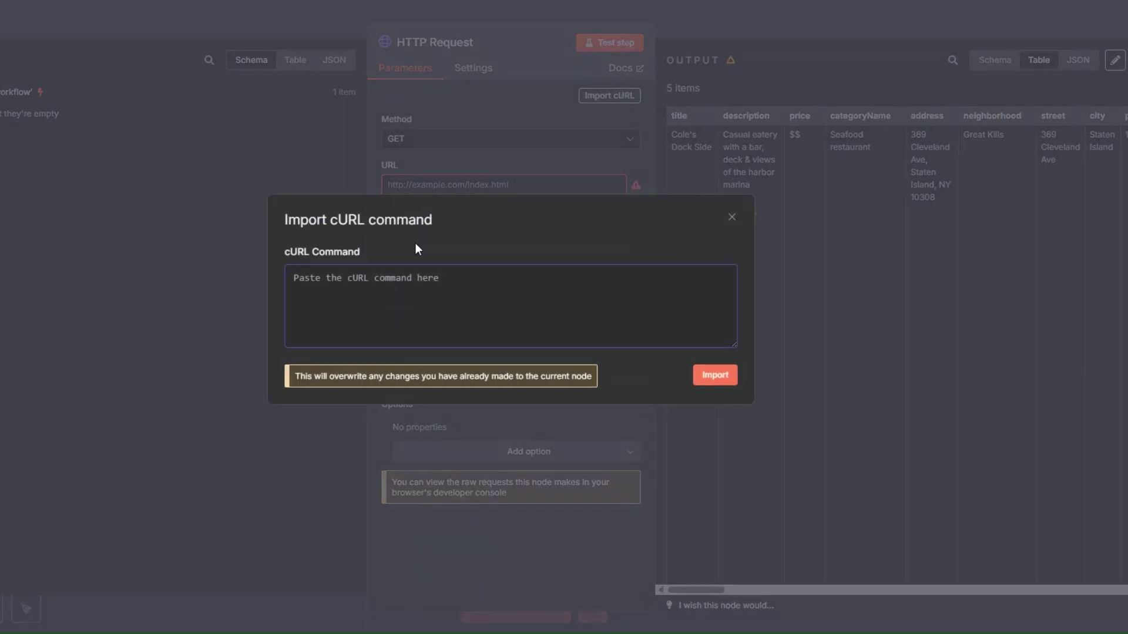
key(ctrl+v)
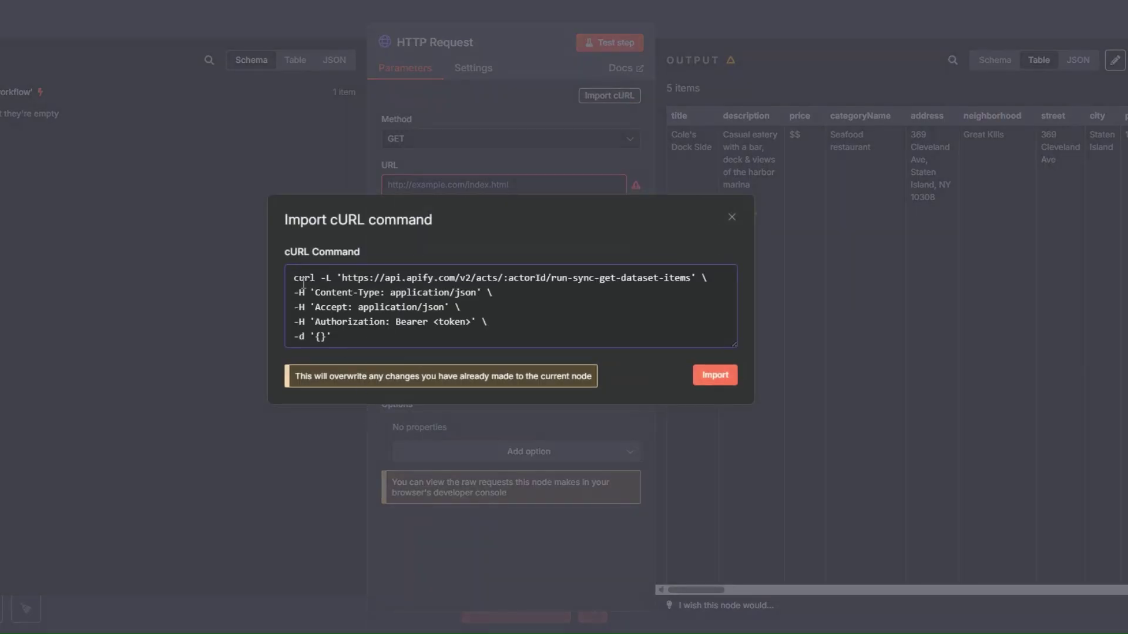
click(716, 376)
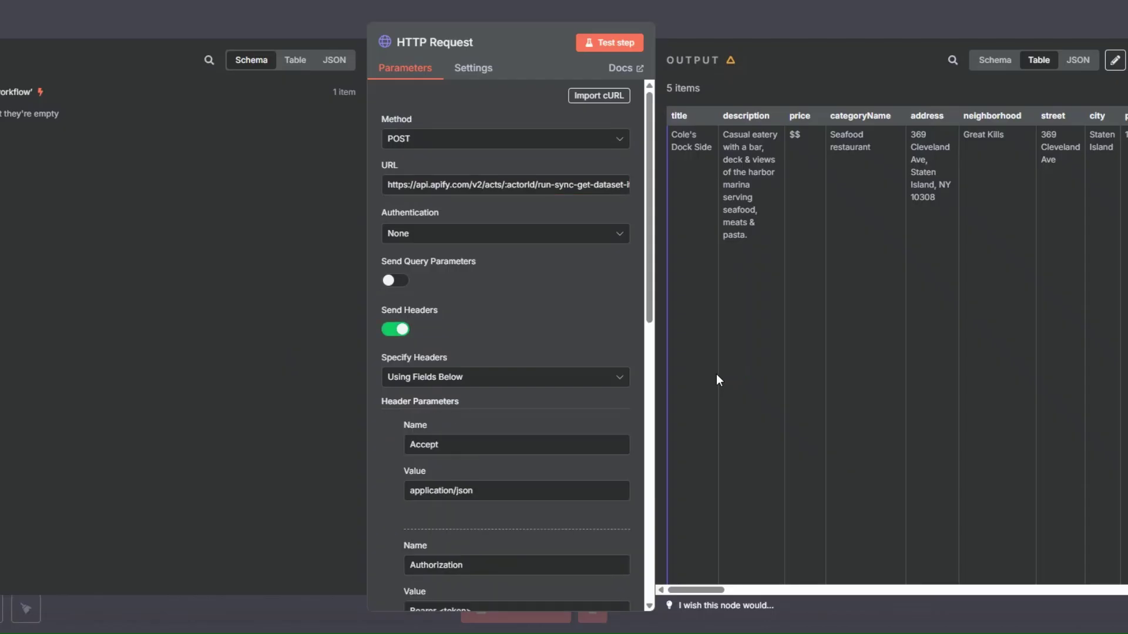
Step: Review the imported request settings, including the actorId placeholder, the Authorization header's token placeholder and the body parameters
drag(506, 186, 535, 186)
scroll(516, 303, down, 5)
drag(438, 330, 483, 330)
scroll(484, 327, down, 4)
scroll(483, 327, down, 2)
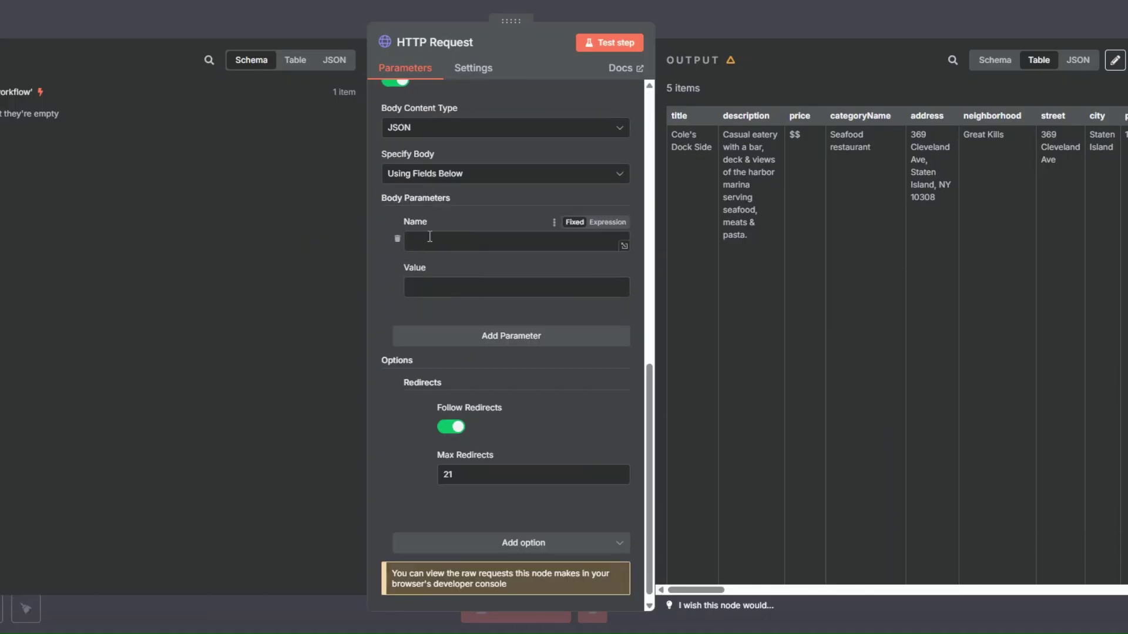
scroll(428, 187, up, 1)
scroll(428, 228, up, 10)
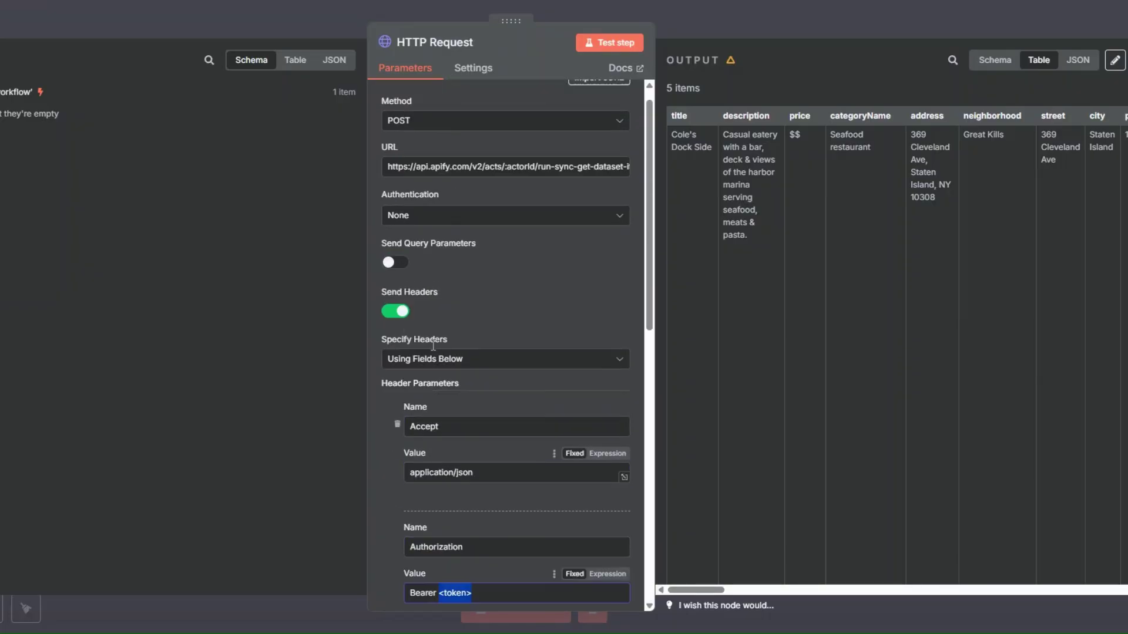
Step: Replace the :actorId placeholder in the request URL with the Google Maps Email Extractor's Actor ID, WnMxbsRLNbPeYL6ge
click(508, 183)
drag(505, 185, 535, 186)
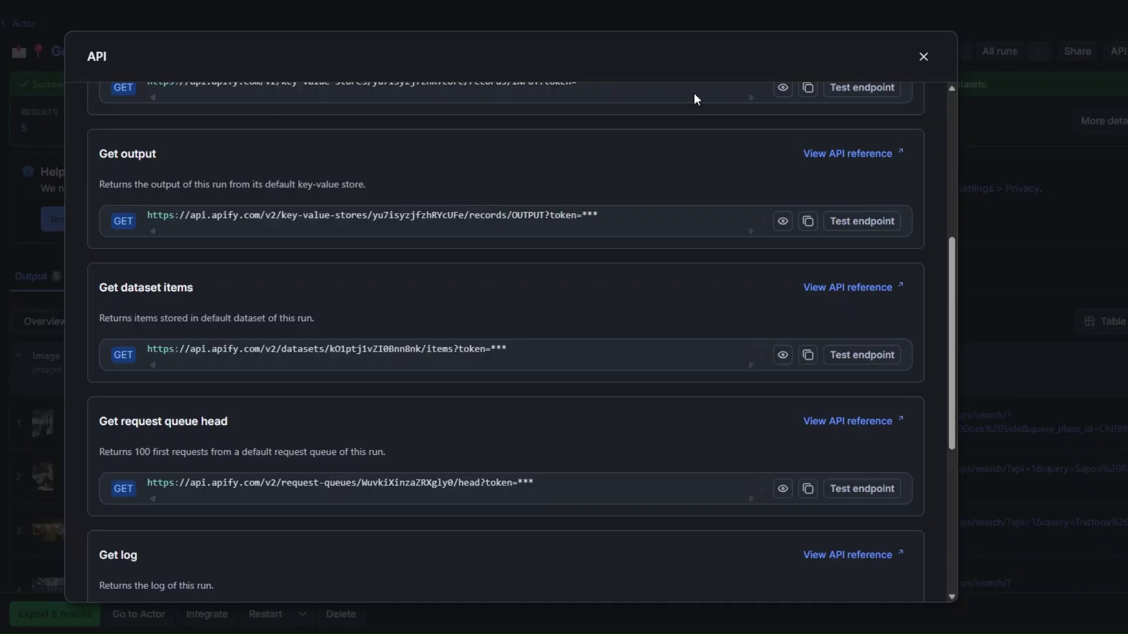
click(923, 57)
click(88, 58)
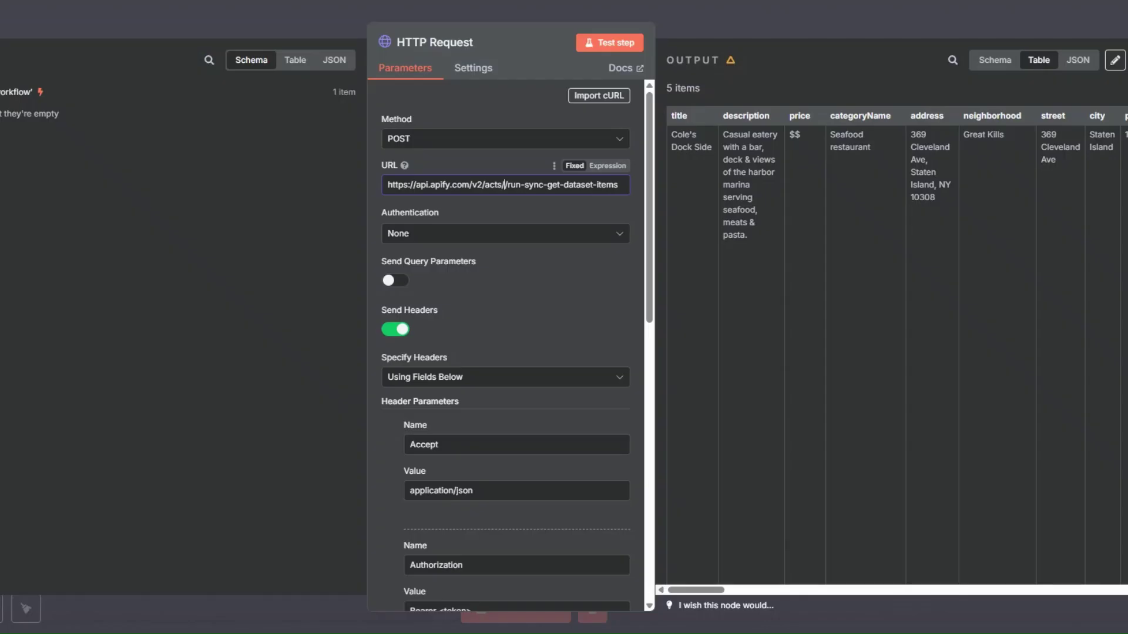
key(ctrl+v)
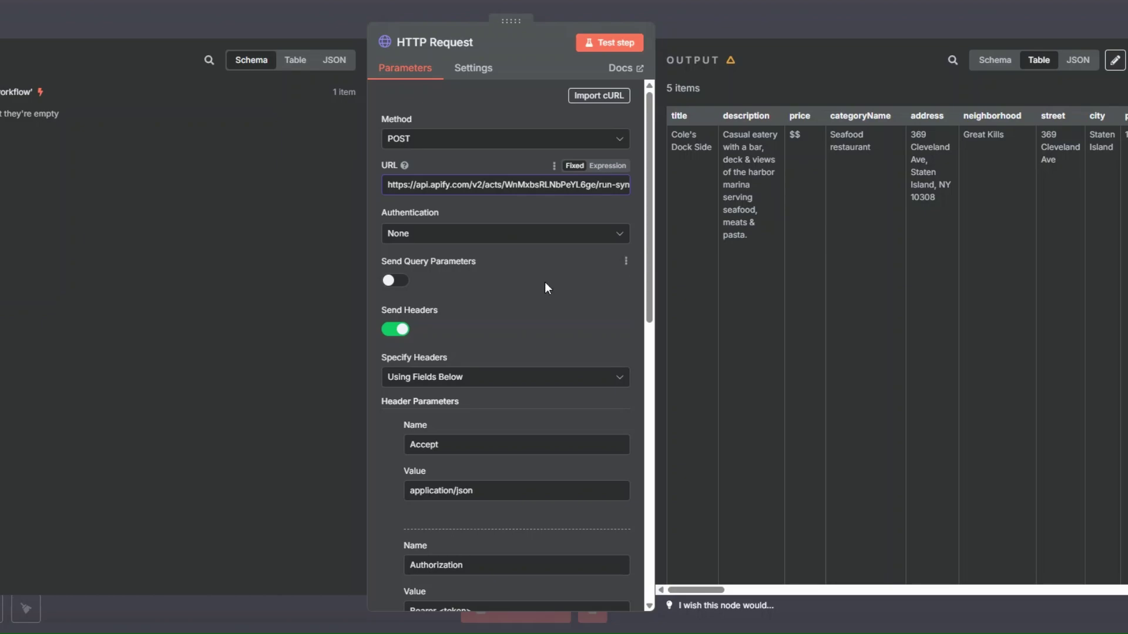
Step: Switch the Authorization header's value to an expression and select its <token> placeholder in the expanded expression editor
scroll(545, 288, down, 5)
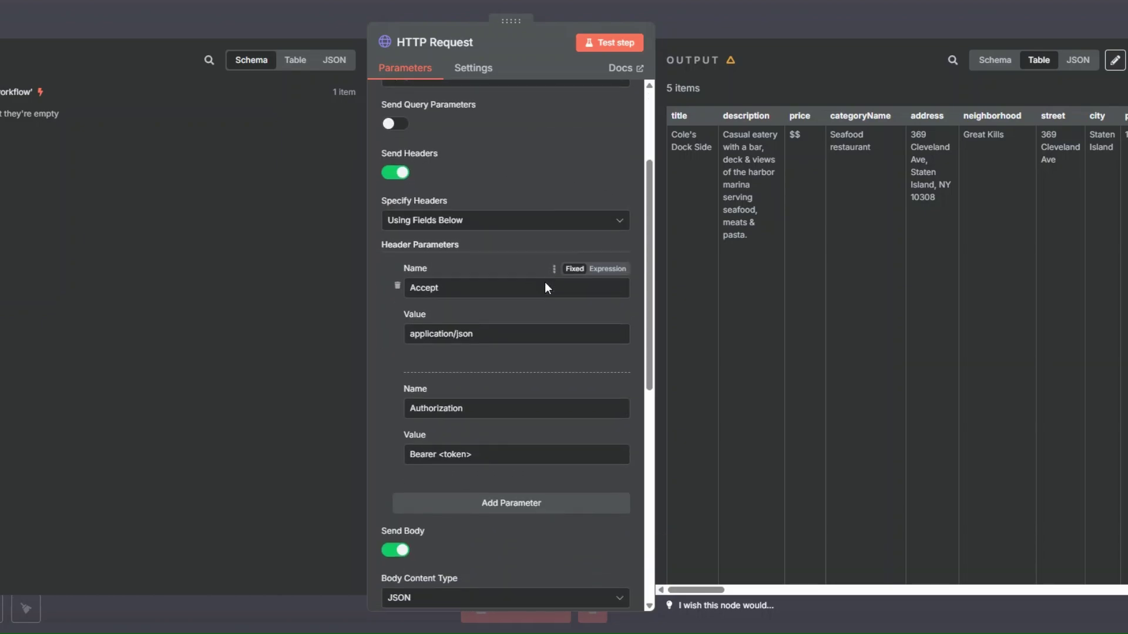
drag(440, 332, 477, 331)
click(607, 315)
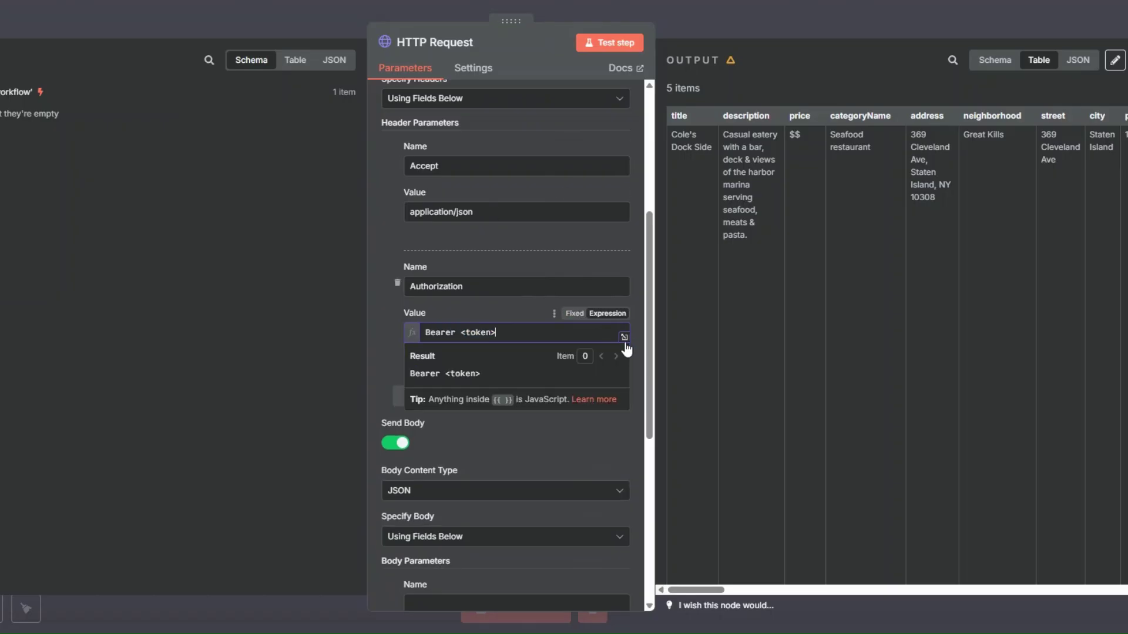
click(618, 346)
drag(180, 110, 230, 114)
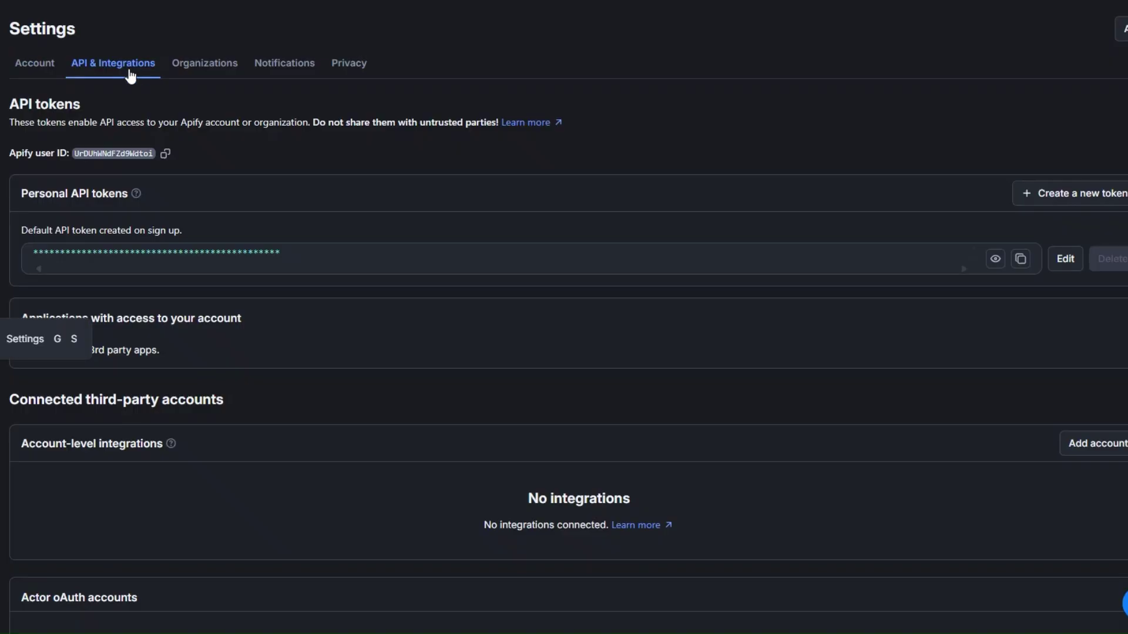
Step: Create a personal Apify API token described as "test" and paste it over the <token> placeholder in the Authorization header
click(1055, 196)
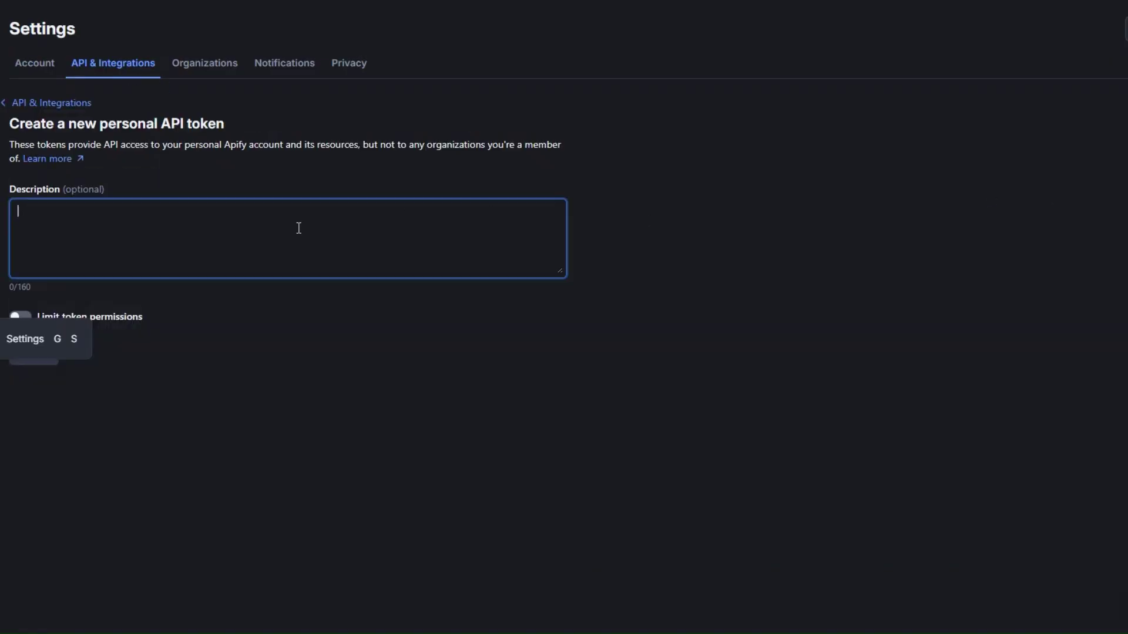
text(test)
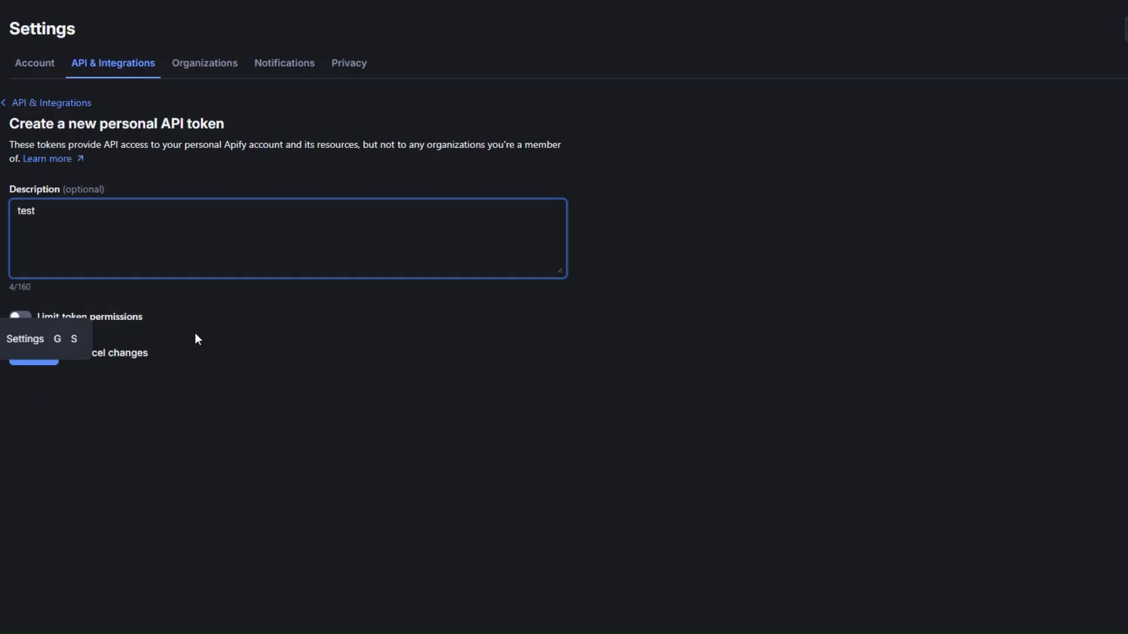
click(34, 364)
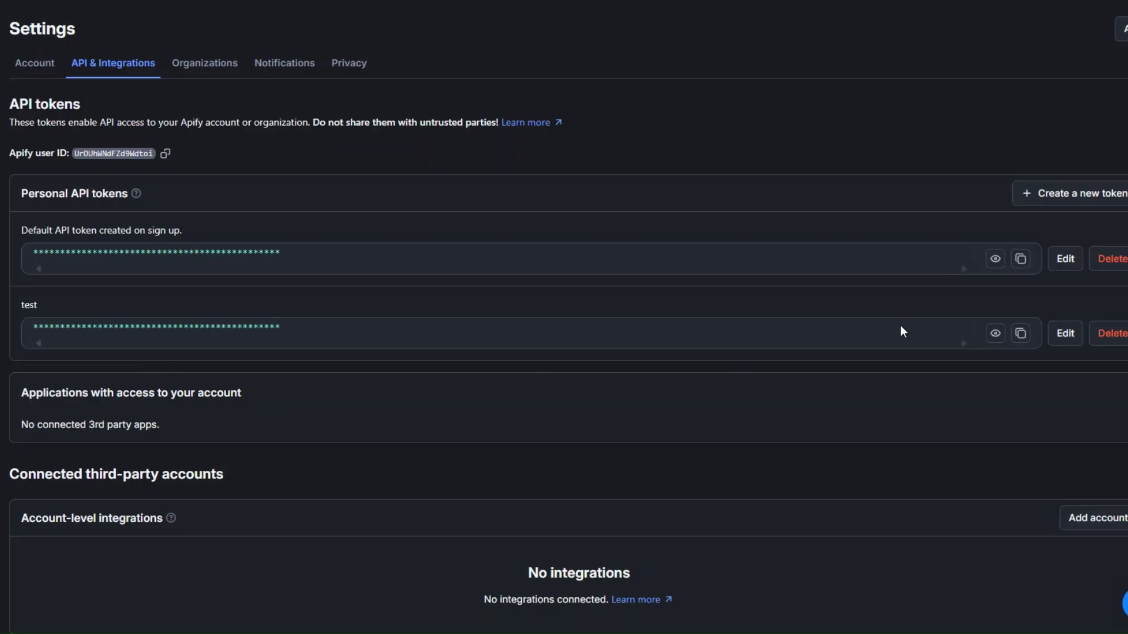
click(1021, 335)
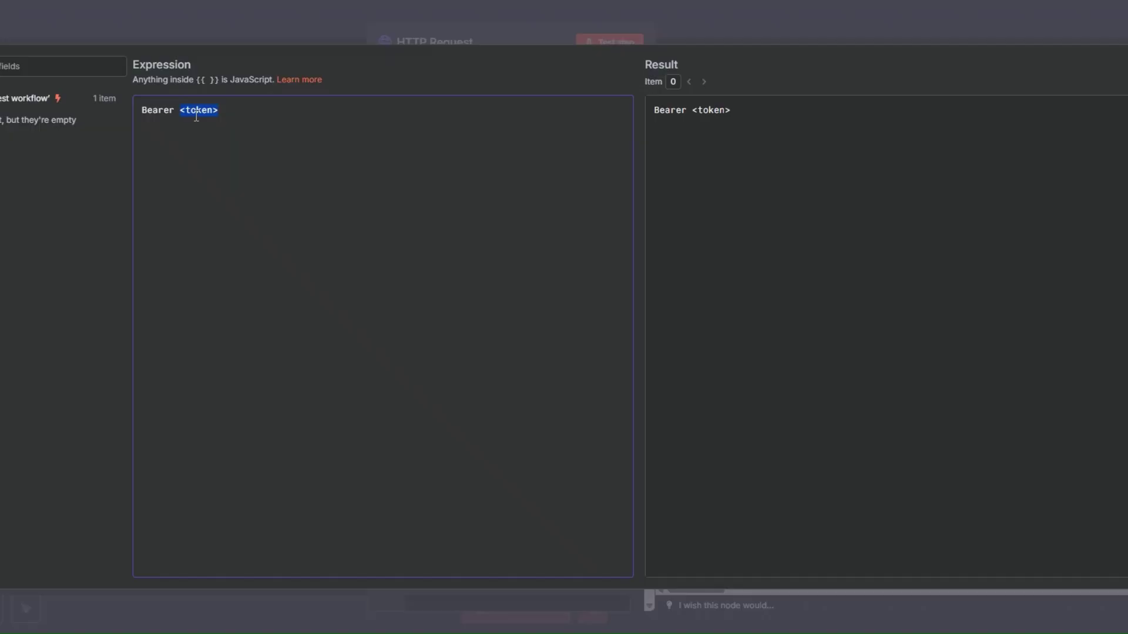
key(ctrl+v)
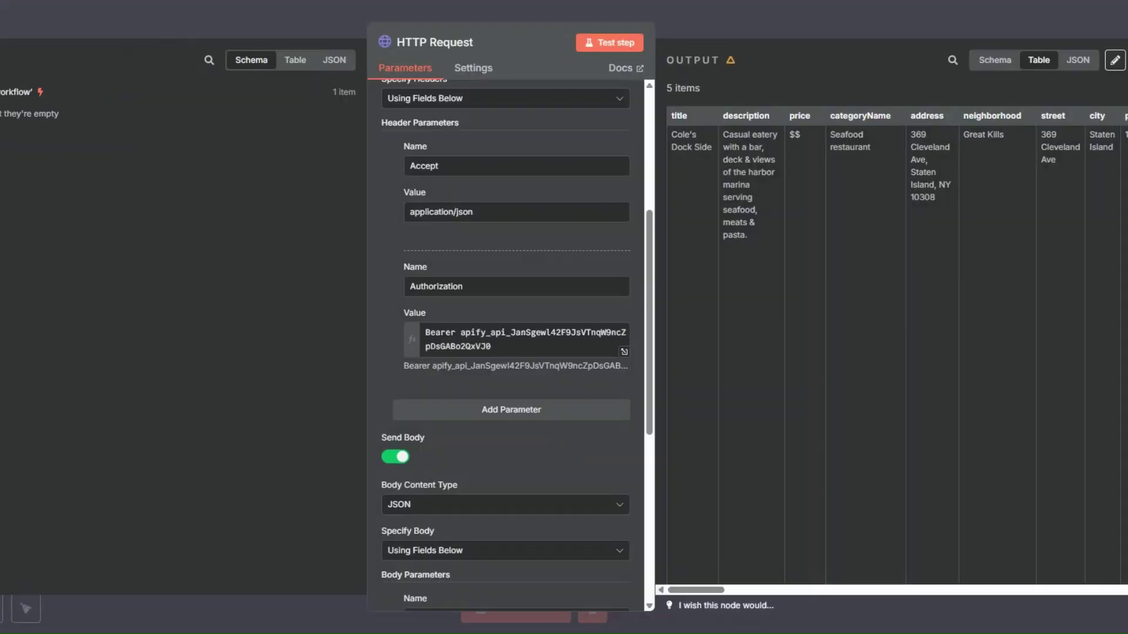
Step: Set the request body to be specified using JSON and start editing its JSON content
scroll(412, 301, down, 5)
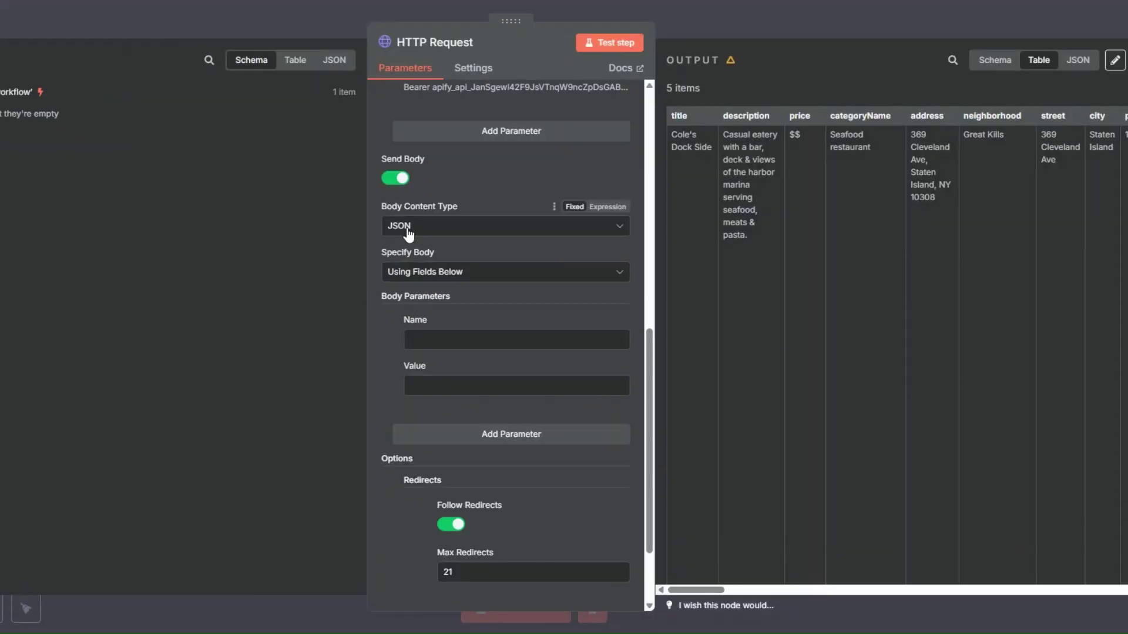
click(409, 276)
click(407, 330)
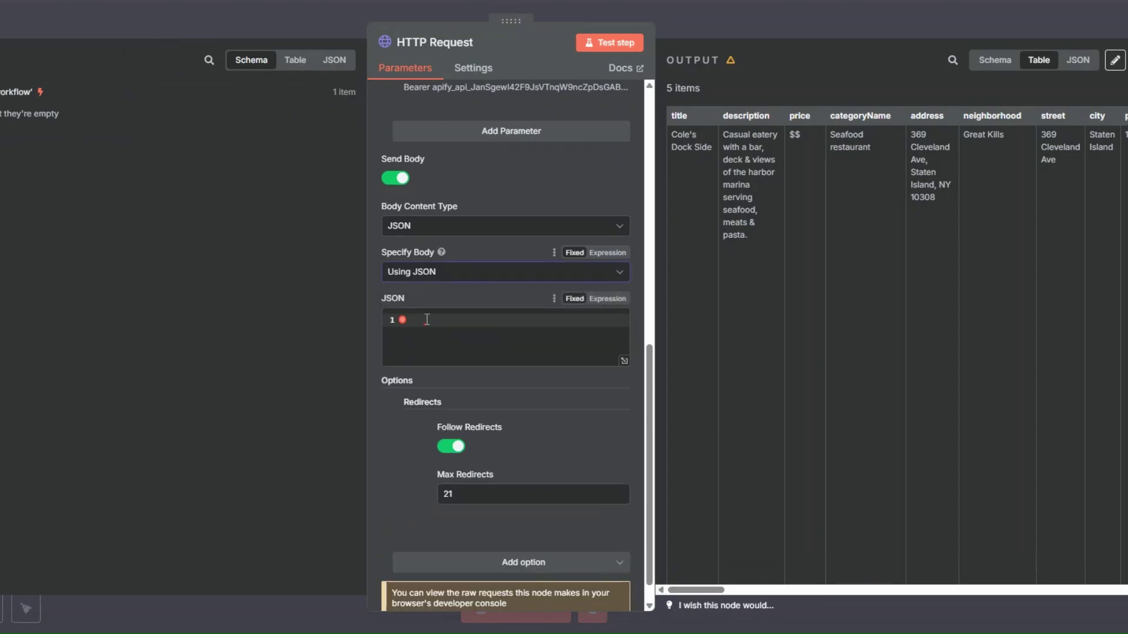
click(426, 319)
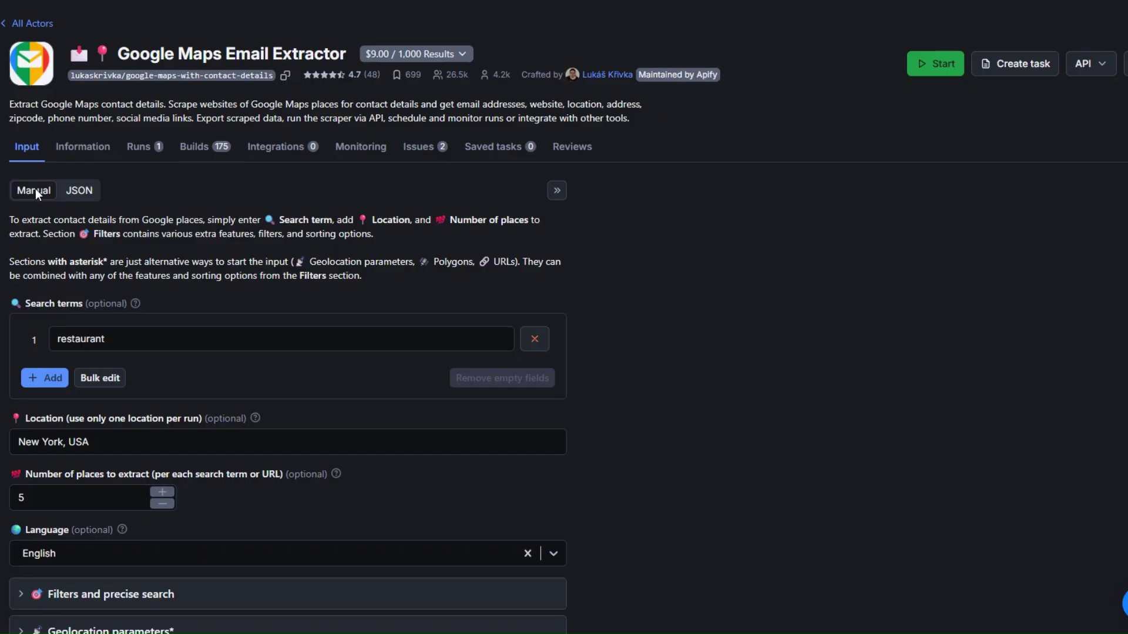
Step: Copy the Google Maps Email Extractor's whole input as JSON from Apify and paste it into the HTTP Request node's JSON body in n8n
click(79, 190)
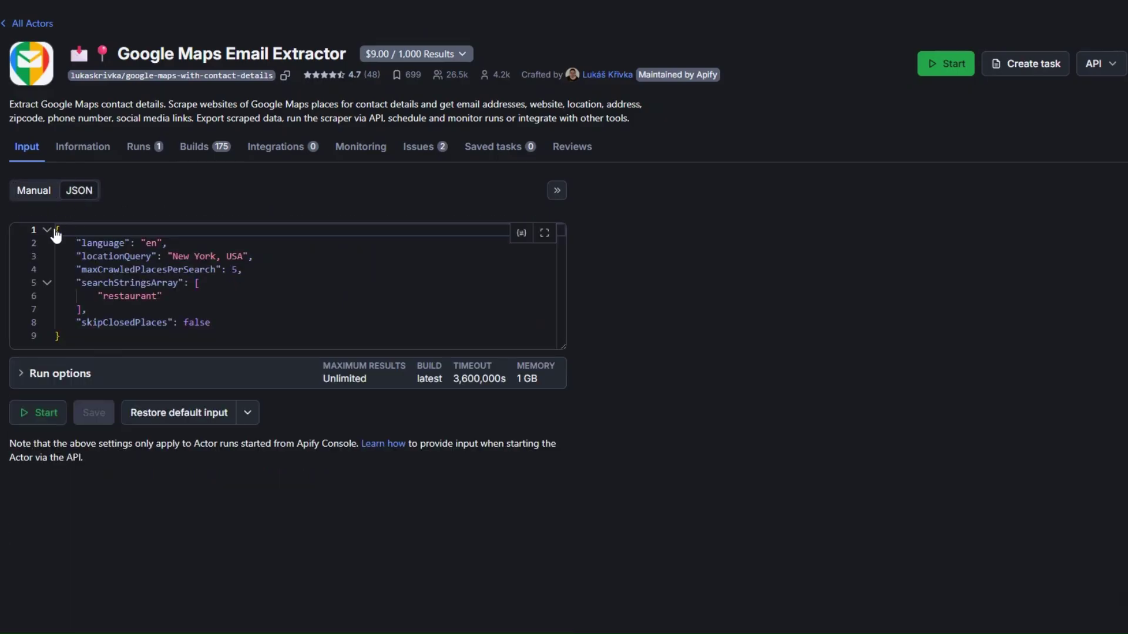
key(ctrl+a)
right_click(99, 288)
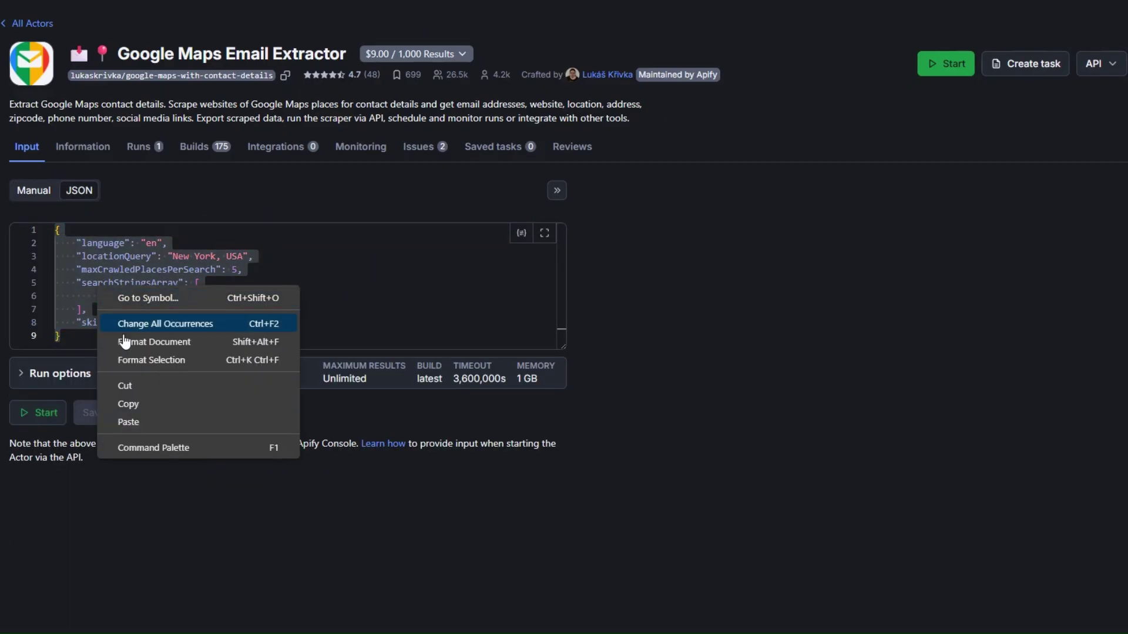
click(142, 405)
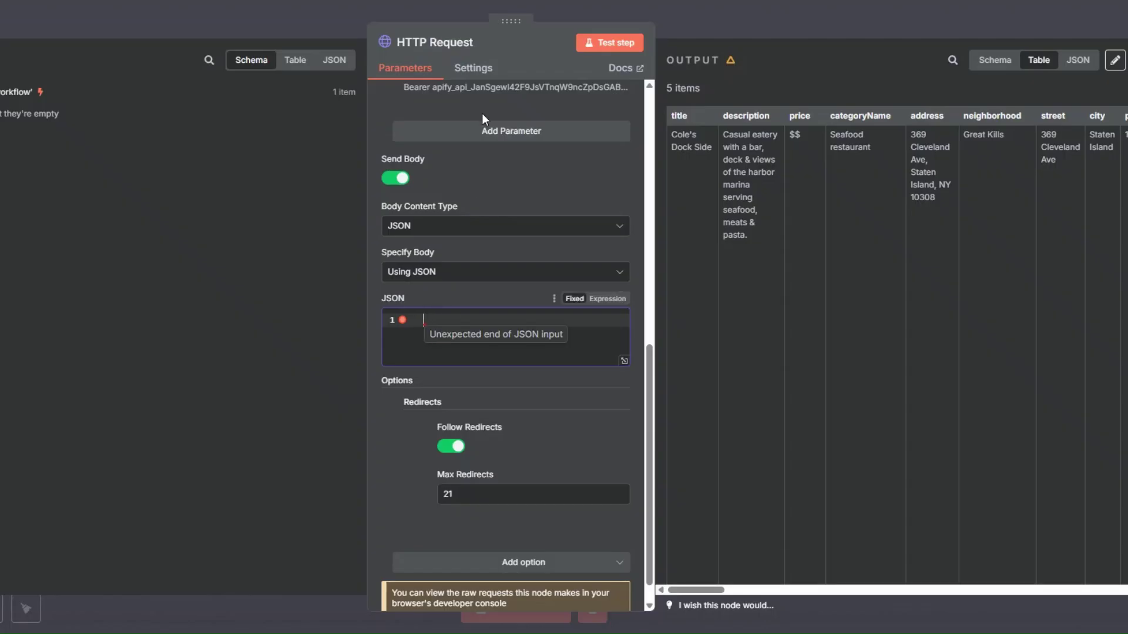
key(ctrl+v)
scroll(511, 188, down, 1)
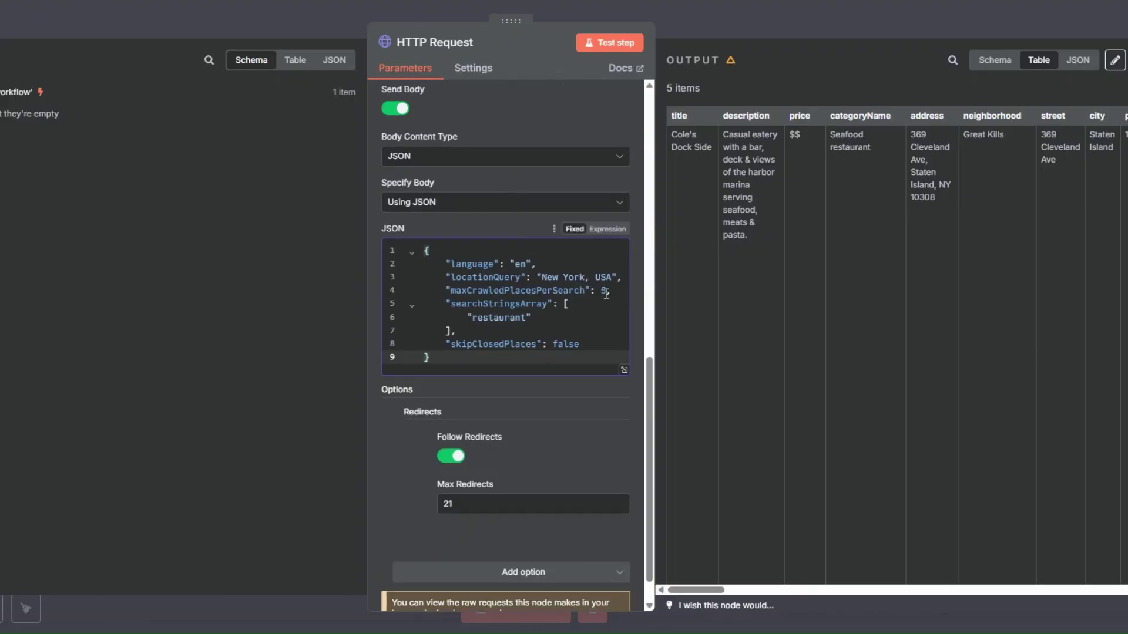
scroll(561, 292, down, 1)
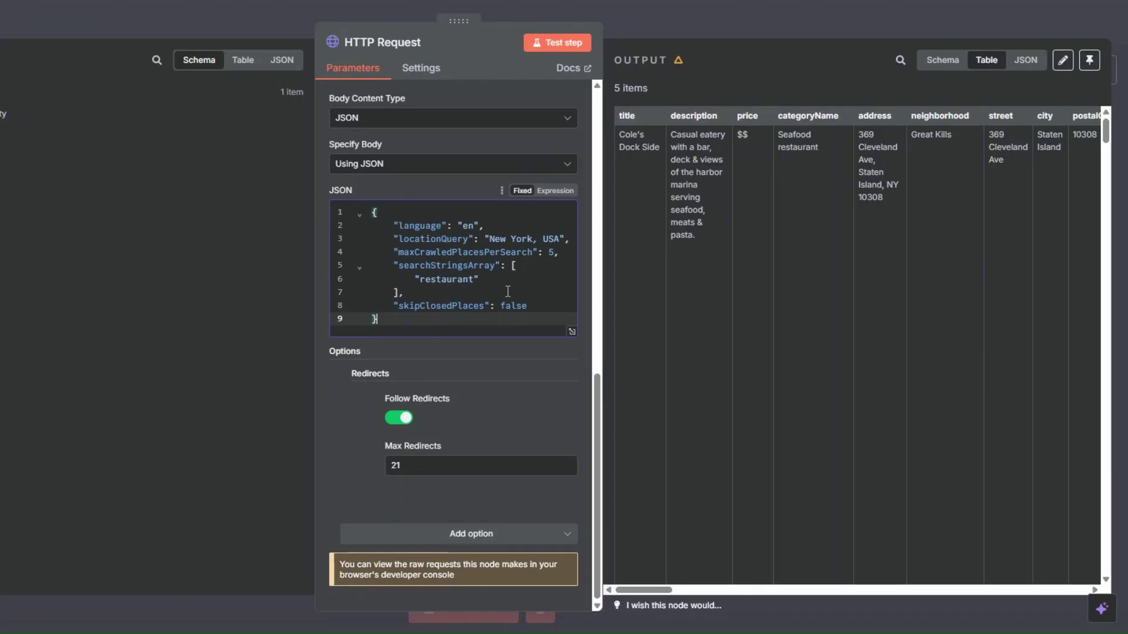
scroll(507, 291, up, 3)
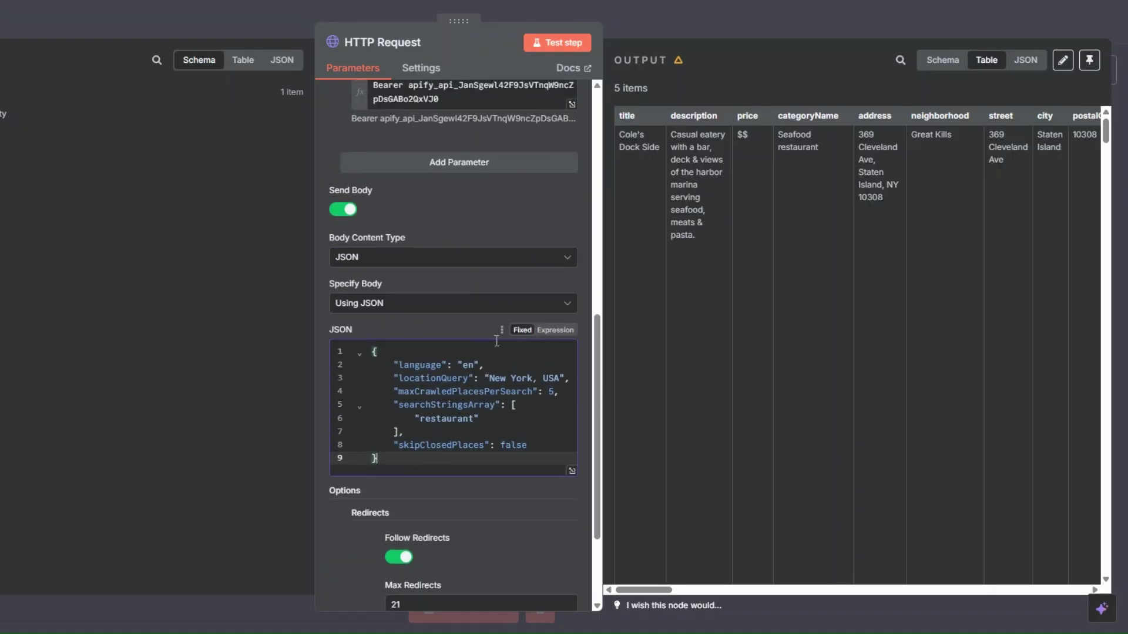
Step: Test the HTTP Request node and open the newly started run among the Actor's runs in the Apify Console
click(538, 51)
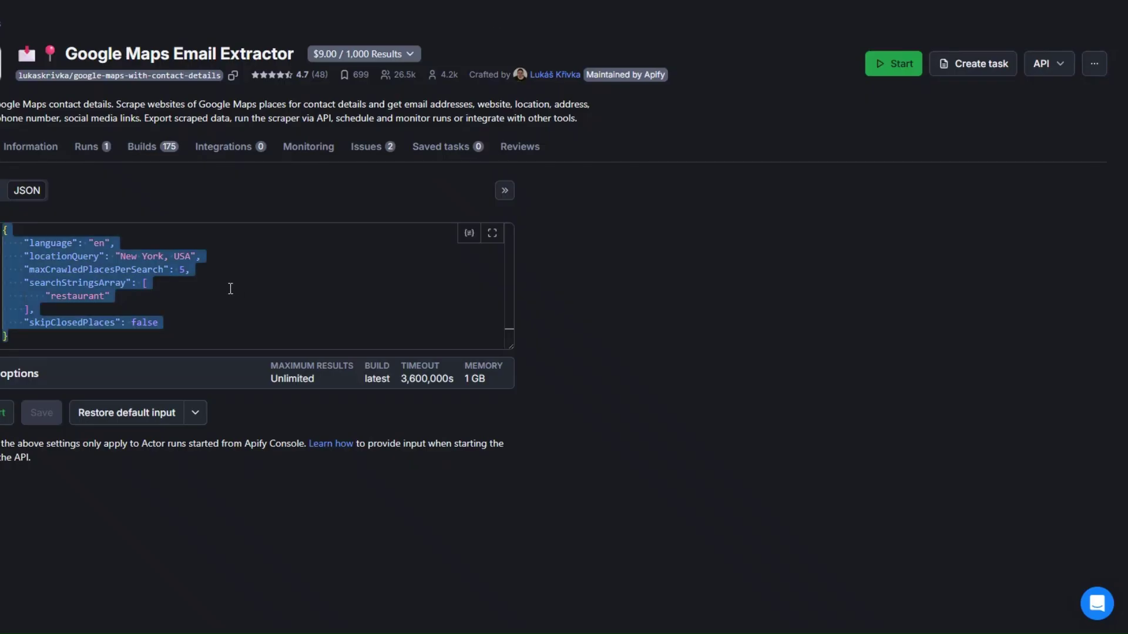
click(84, 151)
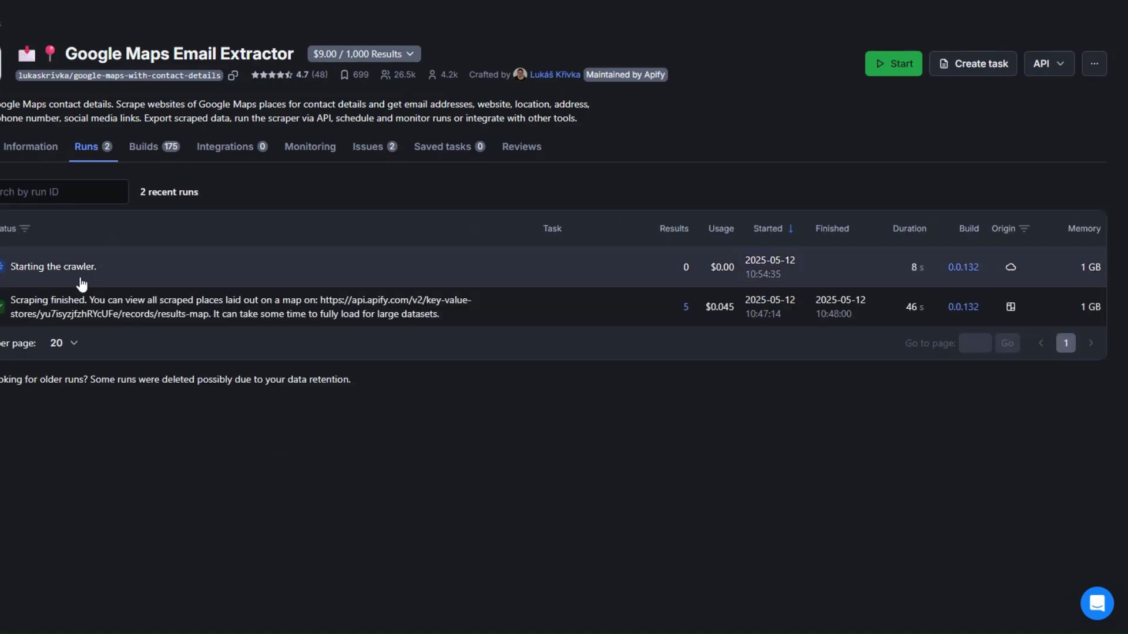
click(65, 274)
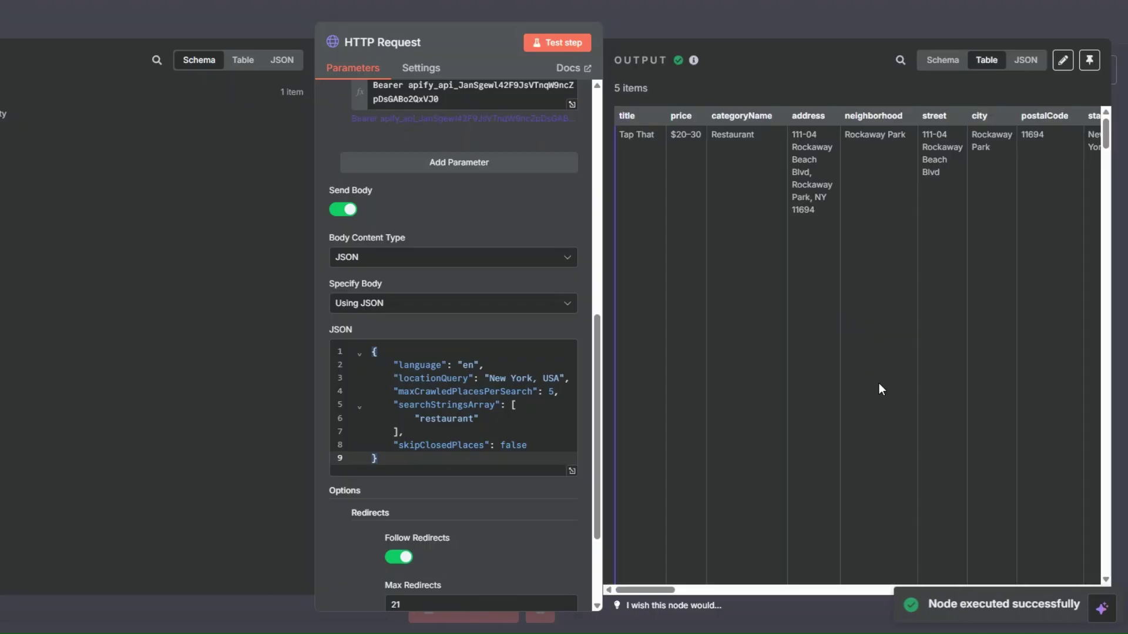
Step: Examine the items returned in the HTTP Request node's output table in n8n, then close the node
double_click(658, 89)
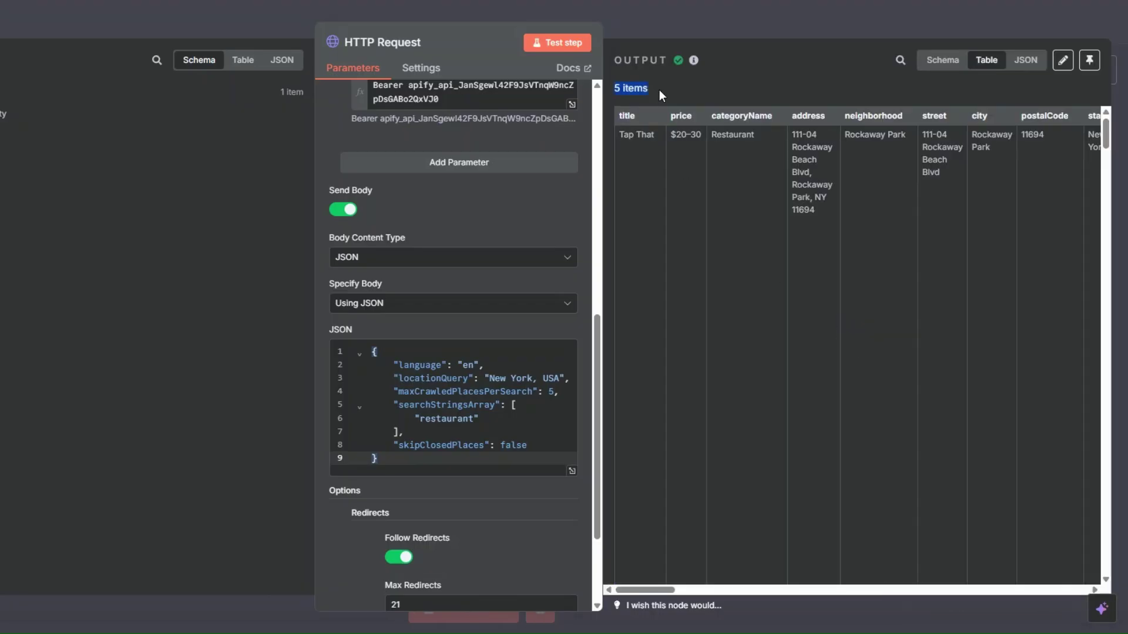
click(736, 85)
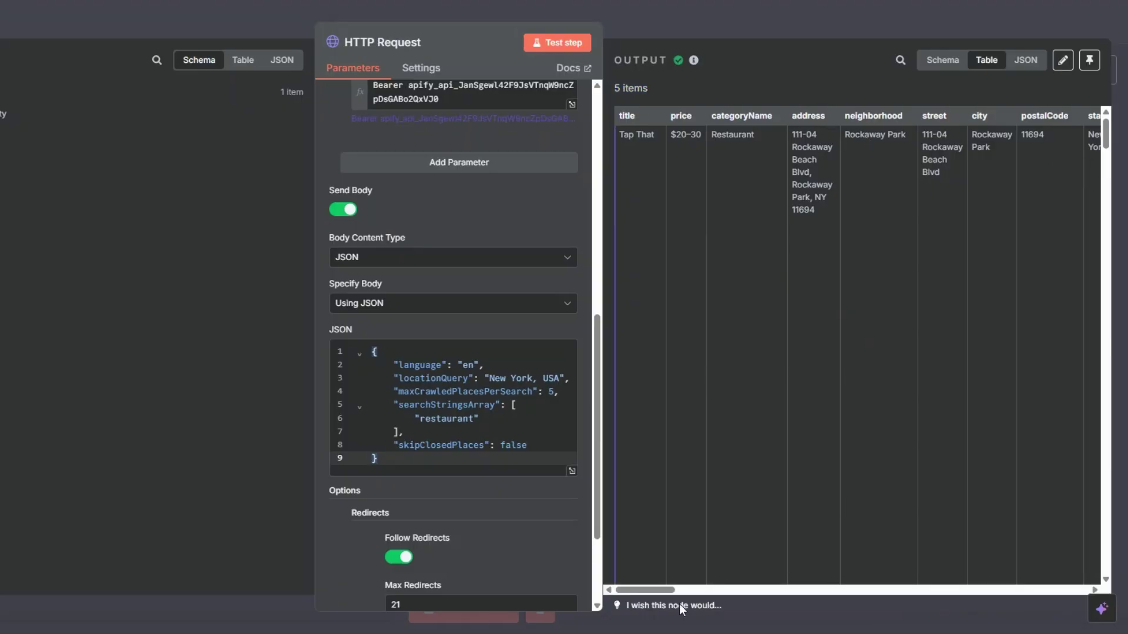
drag(669, 590, 682, 590)
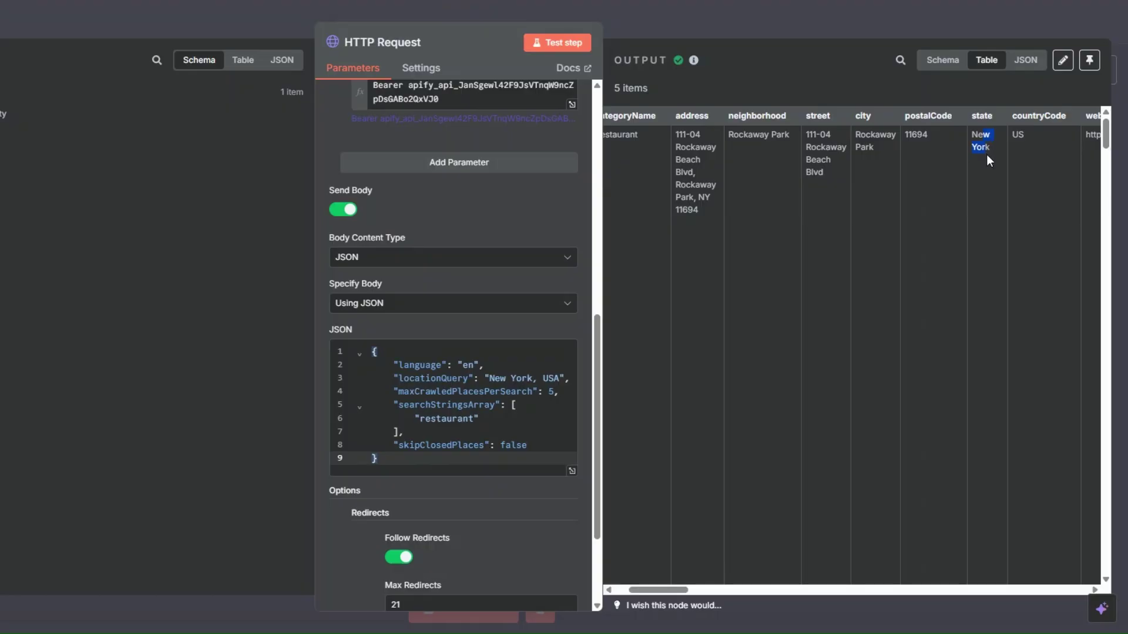
drag(1105, 134, 1096, 568)
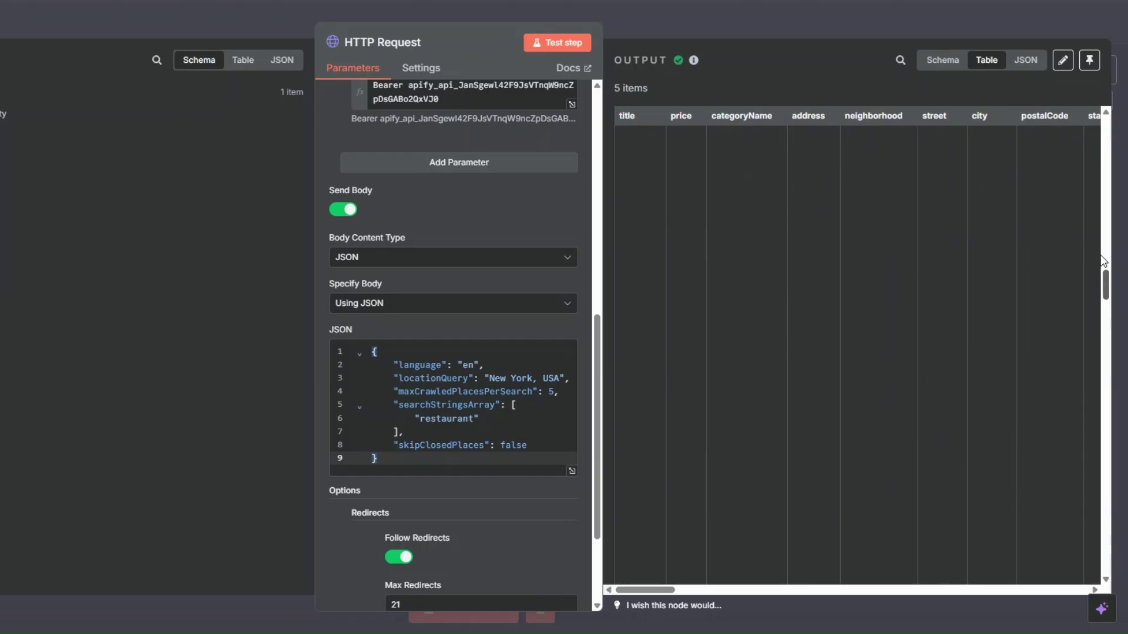
key(Escape)
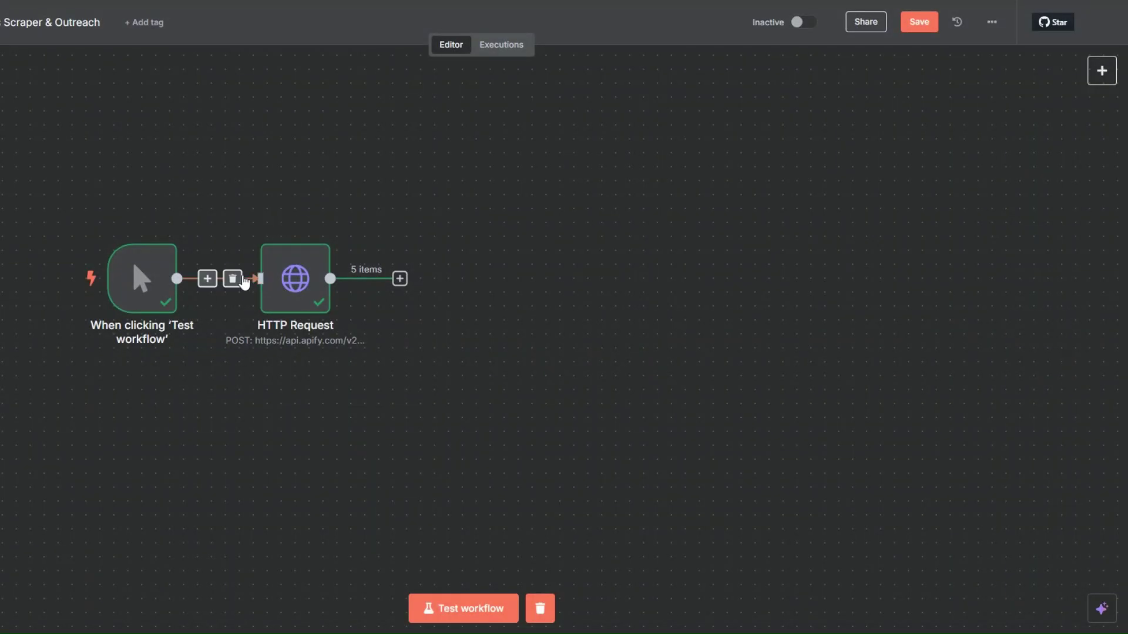
Step: Rename the HTTP Request node as "Local Businesses Scraper" and save the workflow
right_click(286, 288)
click(314, 348)
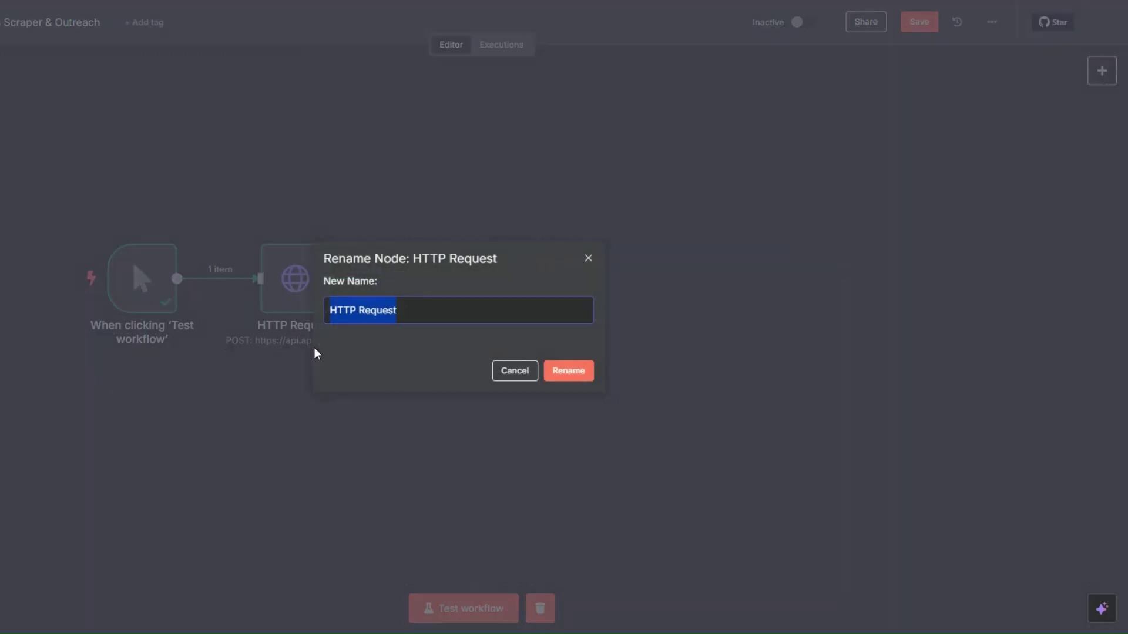
text(Local Businesses Scraper)
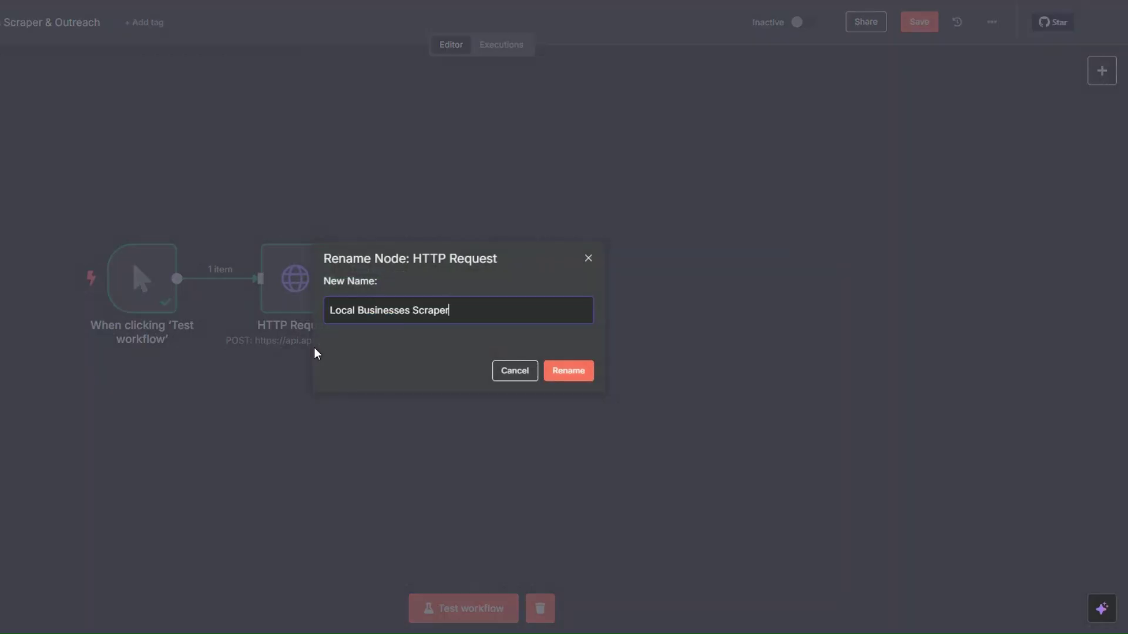
click(552, 370)
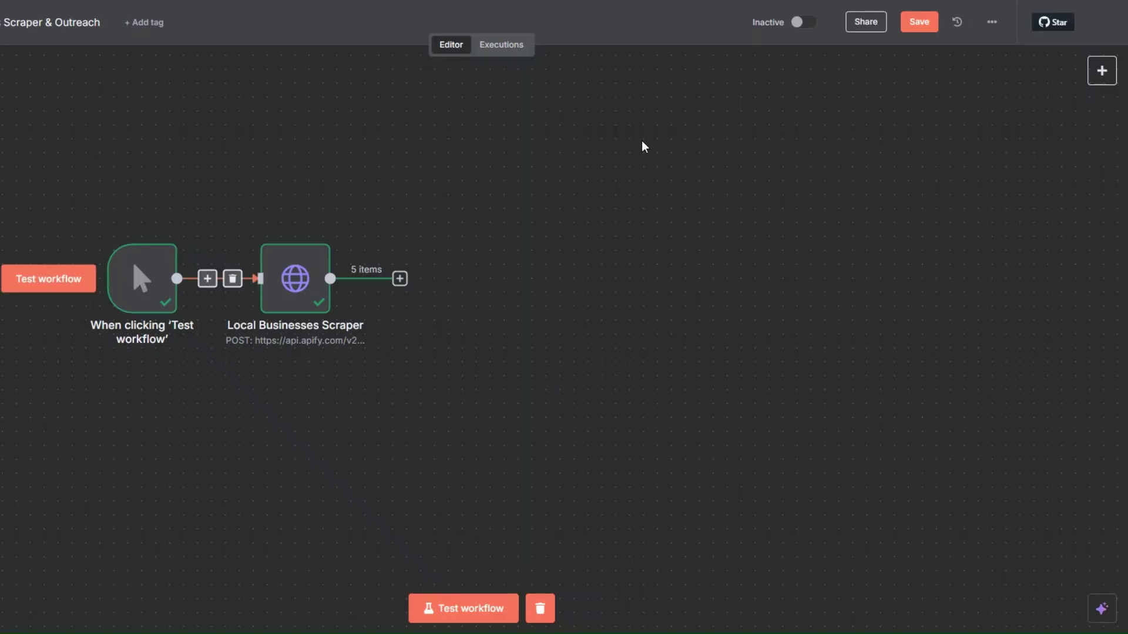
click(906, 24)
Step: Search the Local Businesses Scraper's JSON output for "email" and examine which businesses have addresses in their emails field
right_click(288, 292)
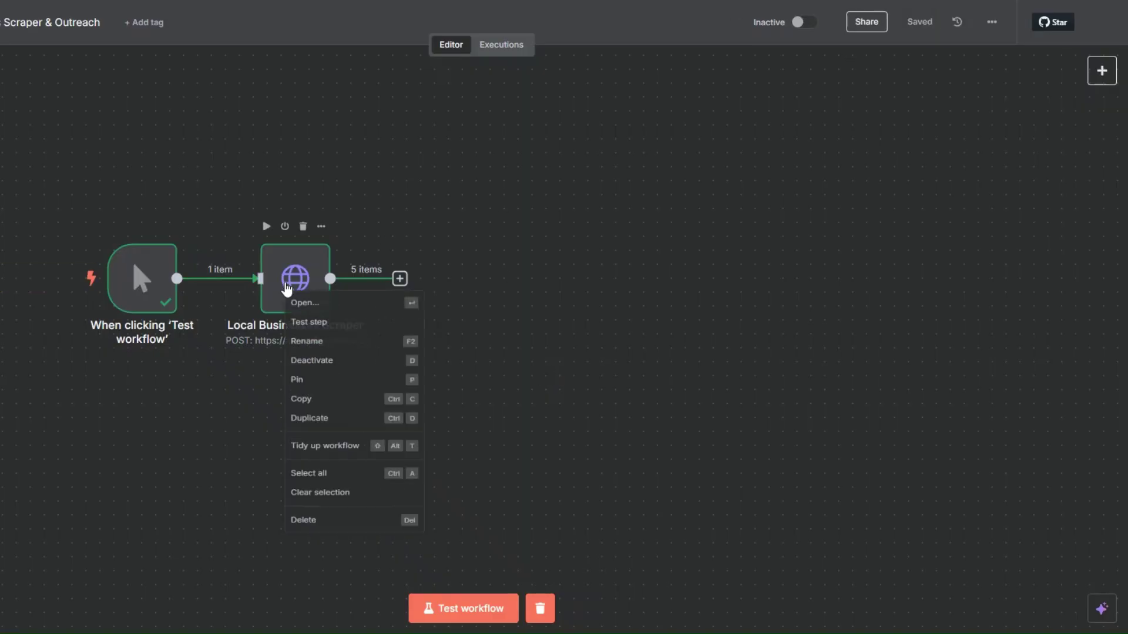
key(Return)
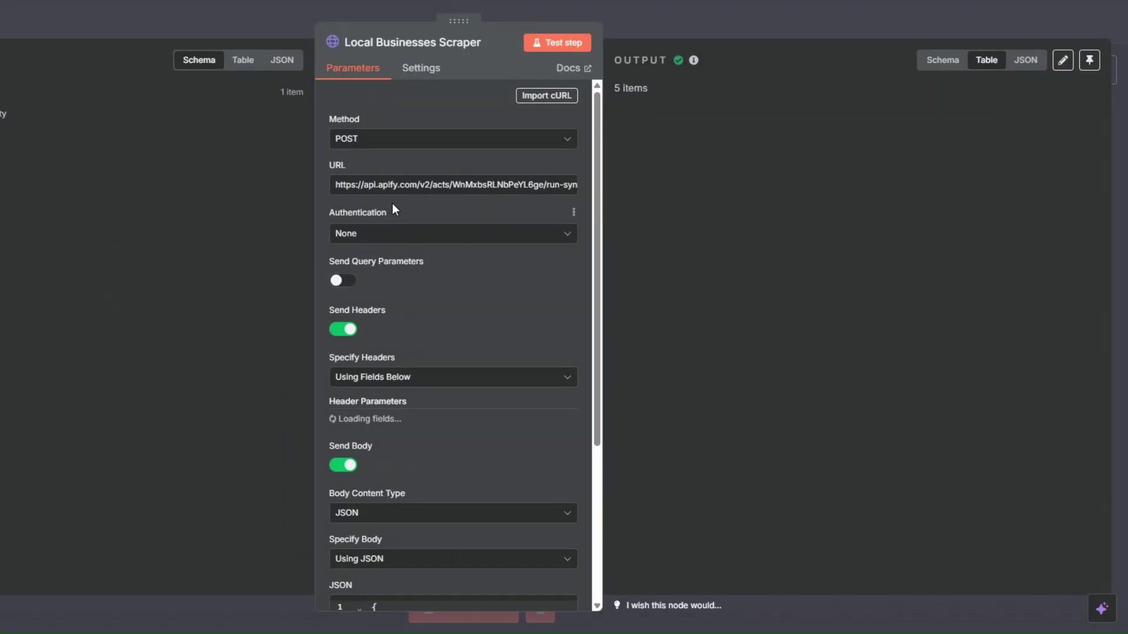
click(1025, 61)
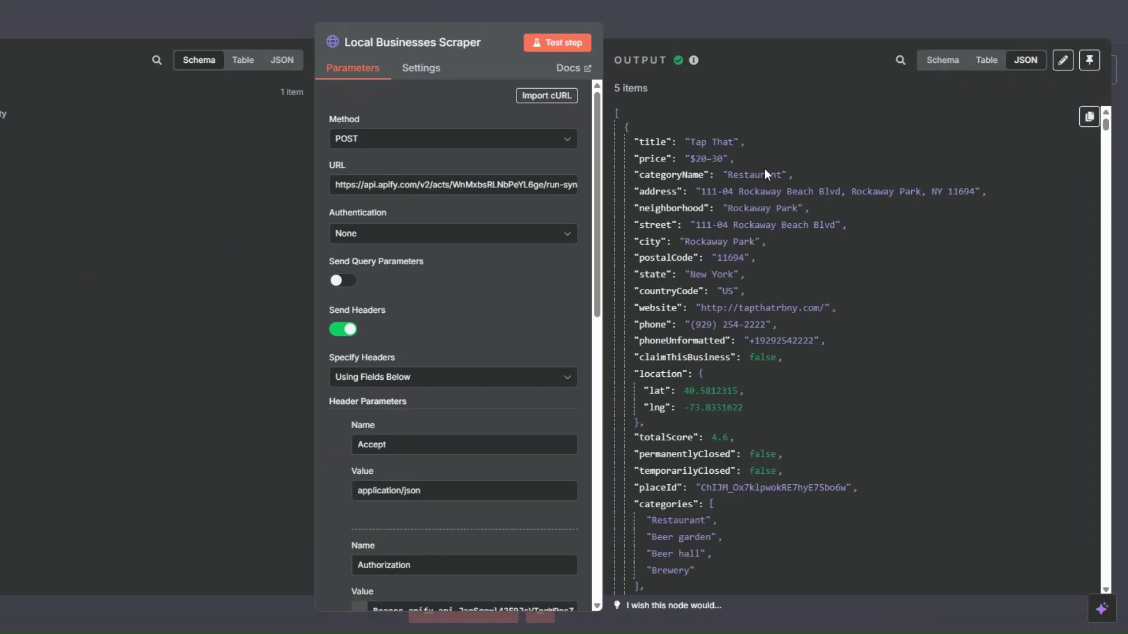
scroll(763, 170, down, 10)
click(900, 59)
text(email)
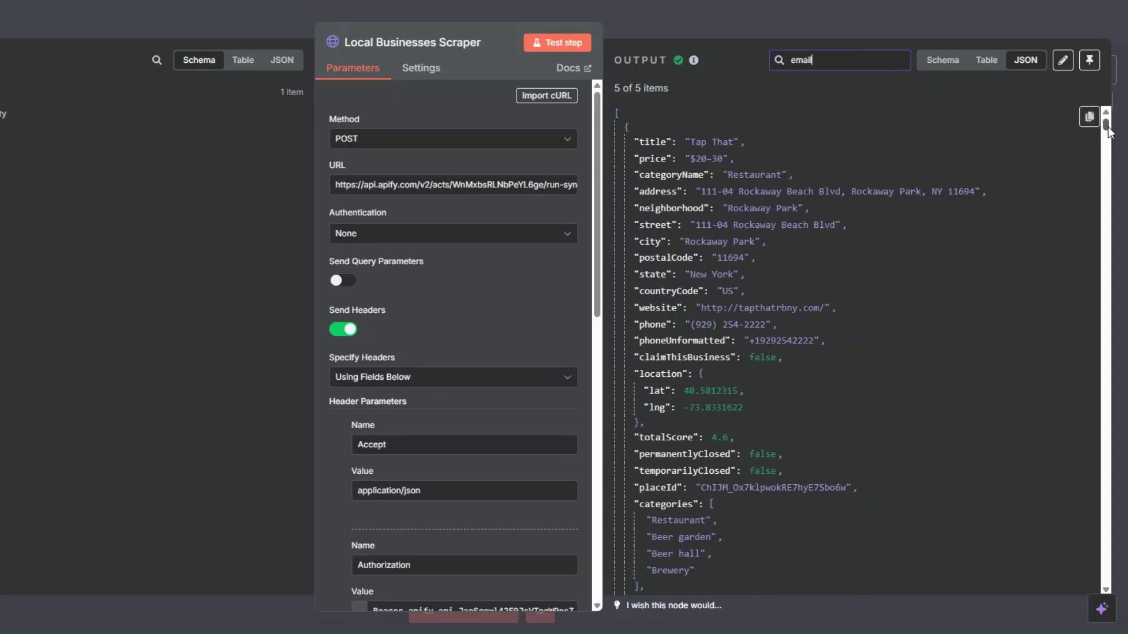
drag(1106, 124, 1111, 313)
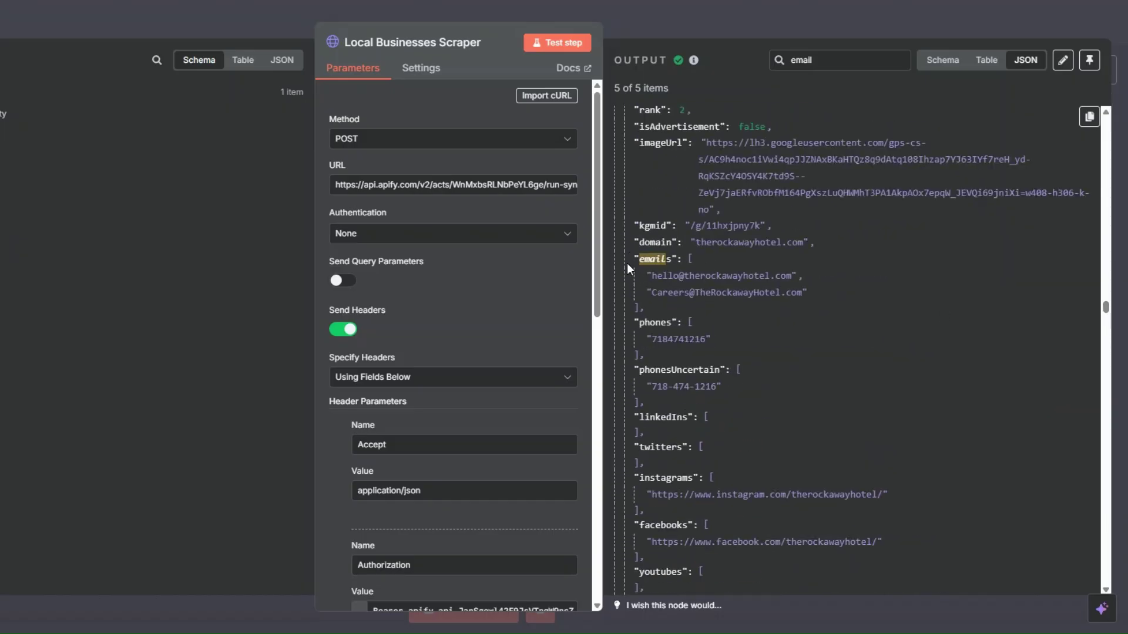
drag(656, 276, 760, 287)
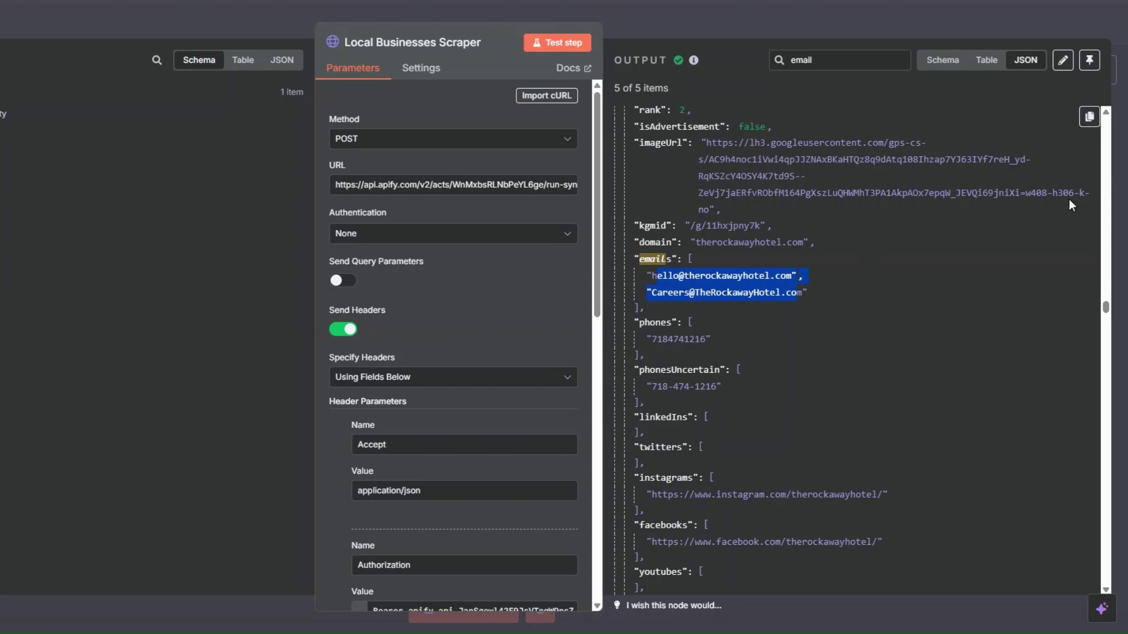
drag(1105, 311, 1091, 577)
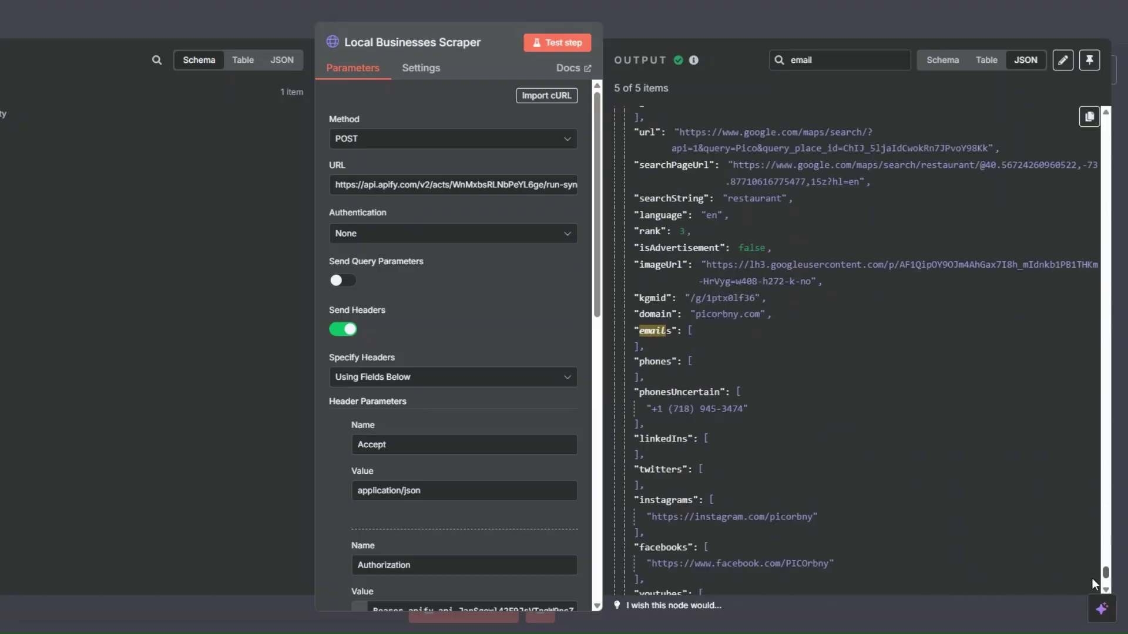
key(Escape)
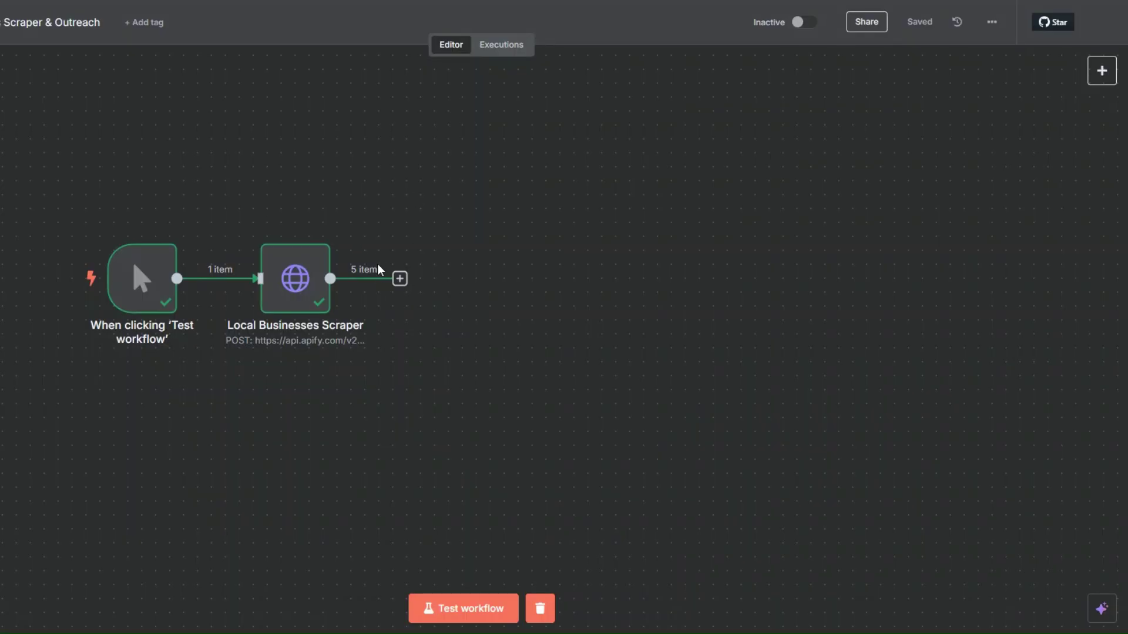
Step: Add a Filter node after the Local Businesses Scraper node
click(400, 280)
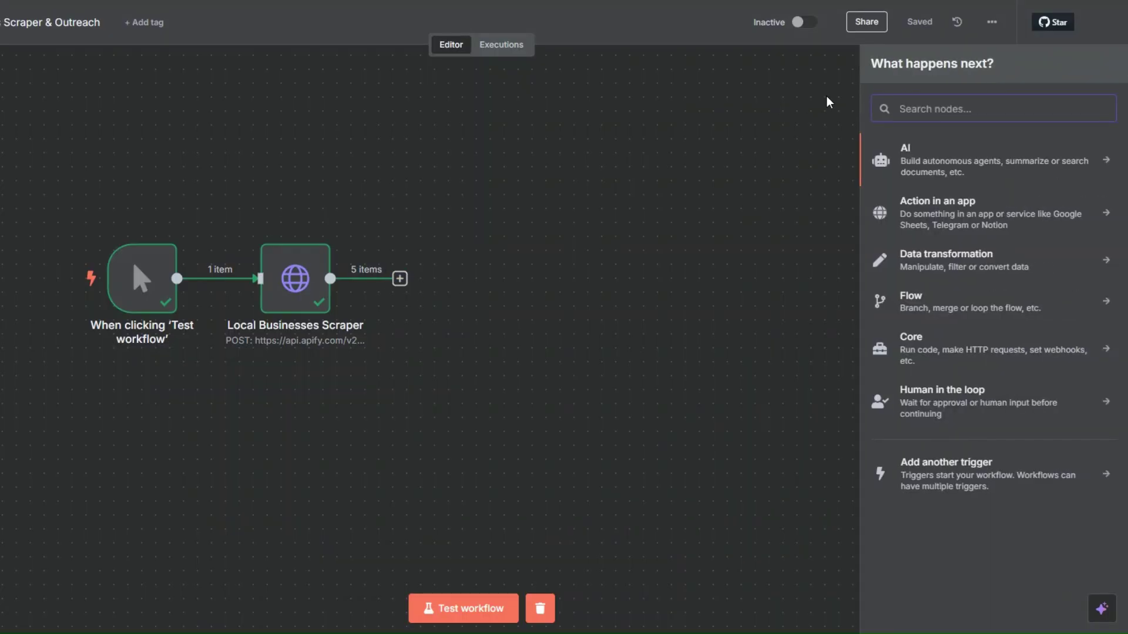
text(fil)
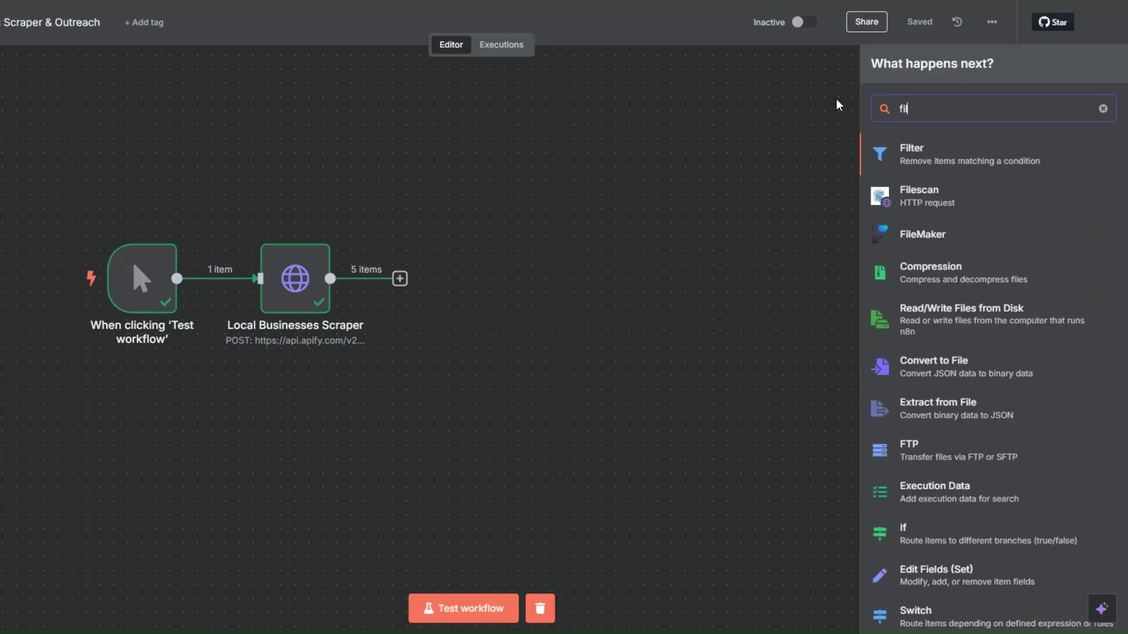
click(909, 155)
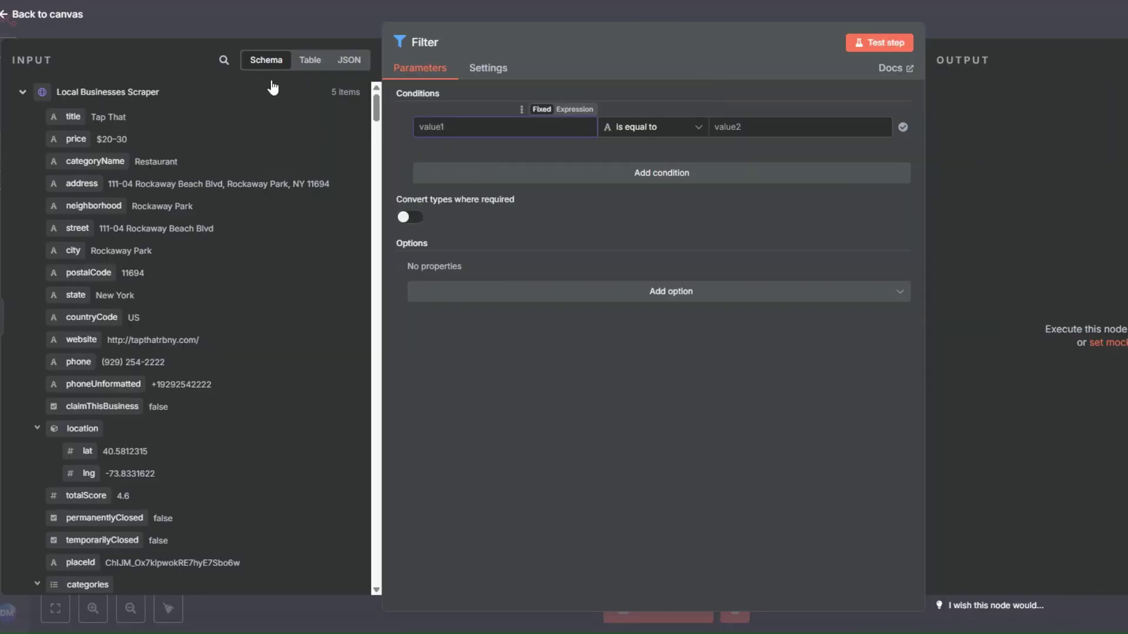
Step: Set the filter condition to the scraper's emails[0] field with the string operator "exists" and test the Filter node
click(224, 60)
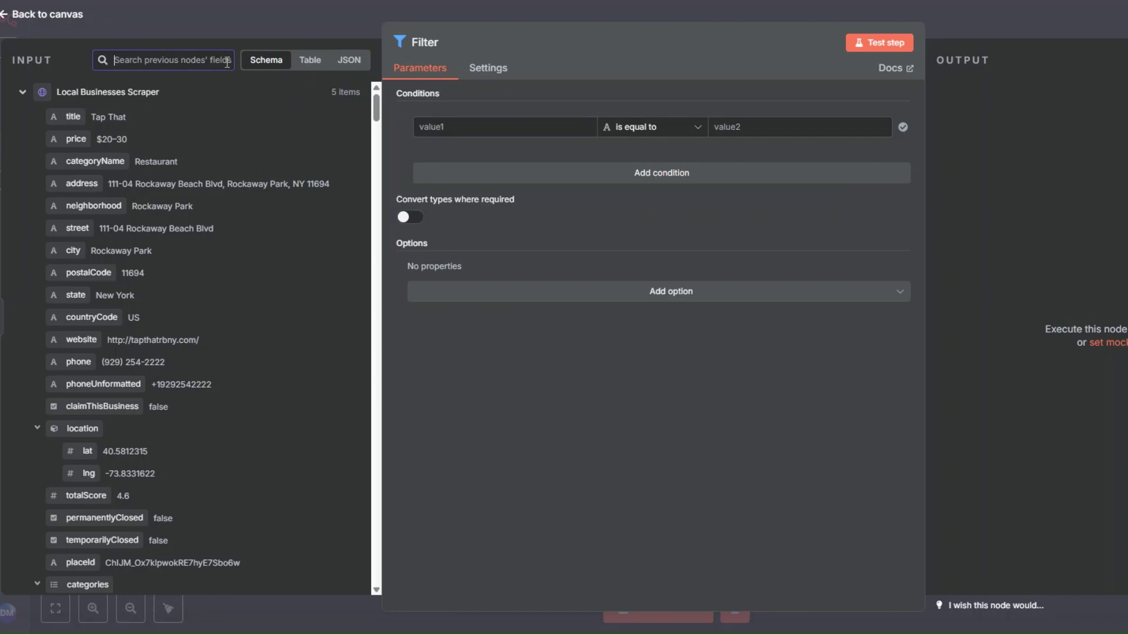
text(em)
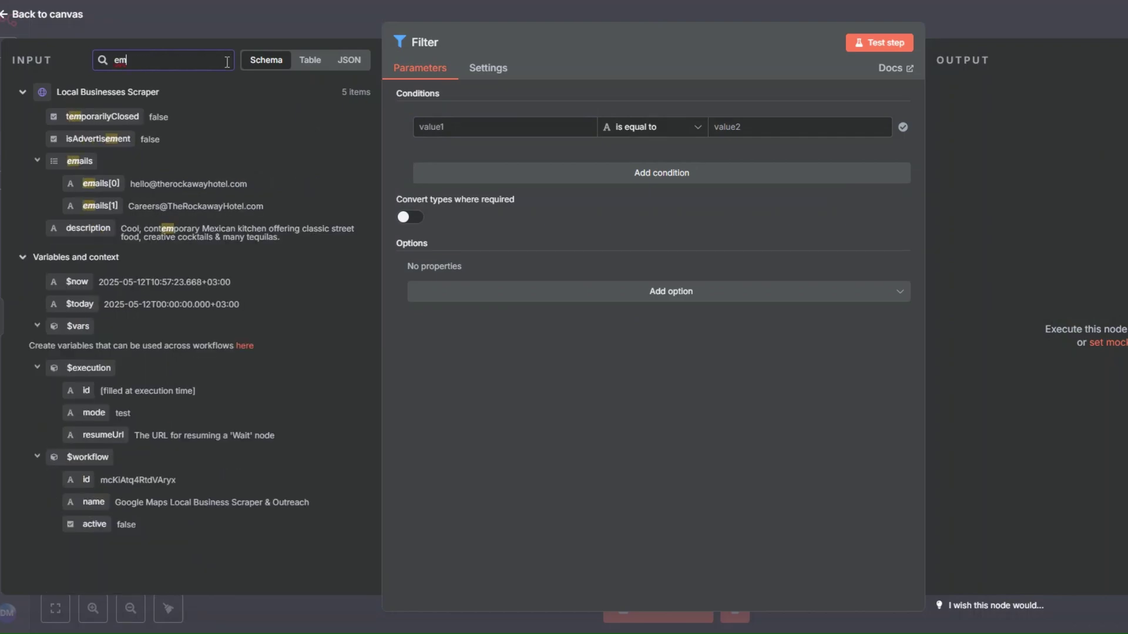
text(a)
drag(101, 138, 447, 127)
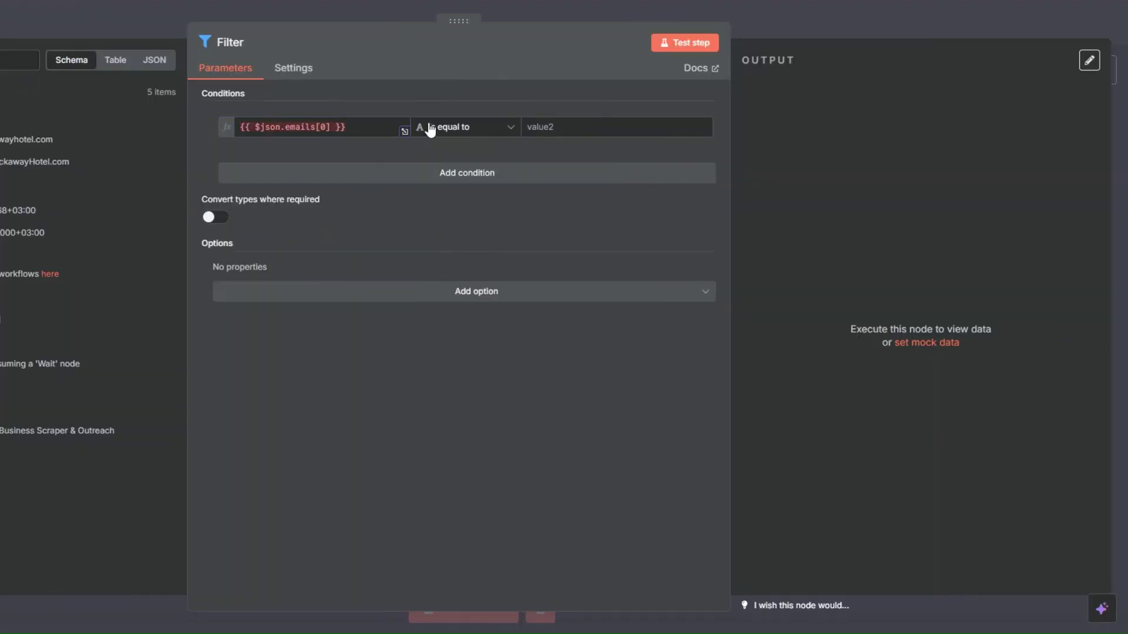
click(634, 128)
mouse_move(449, 163)
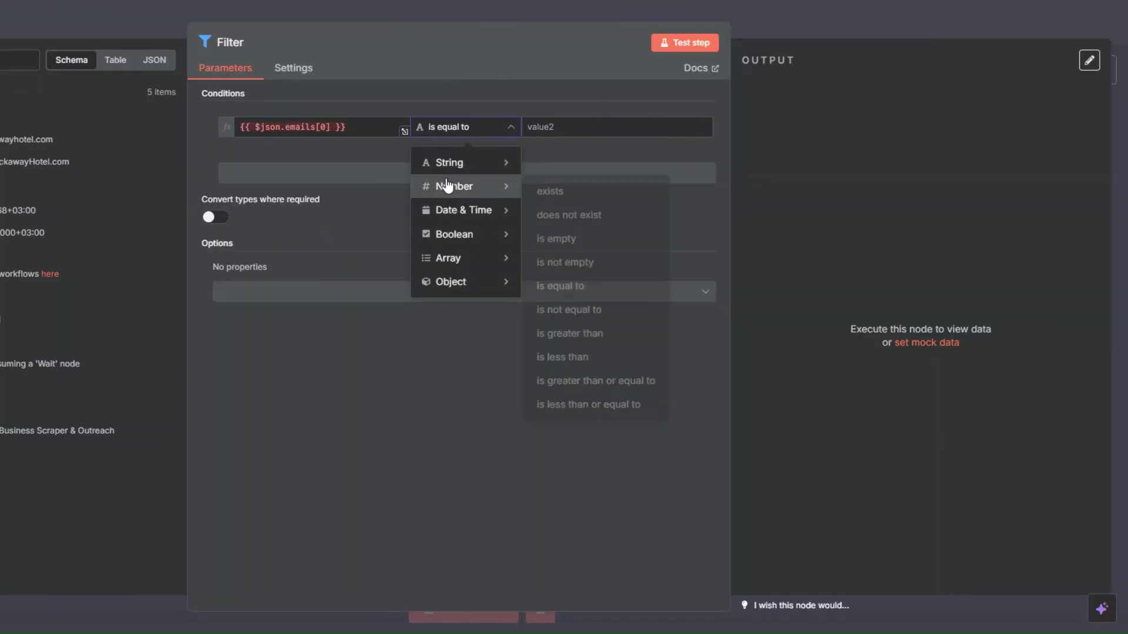
click(551, 163)
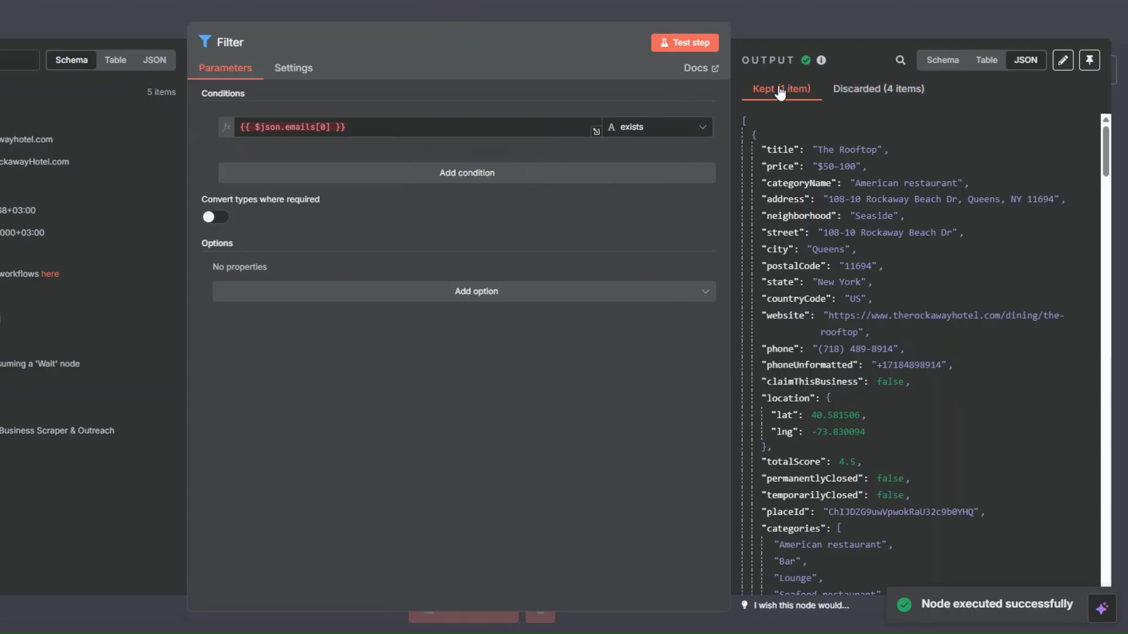
Step: Examine the kept items in the Filter node's JSON output and return to the workflow canvas
scroll(883, 201, down, 7)
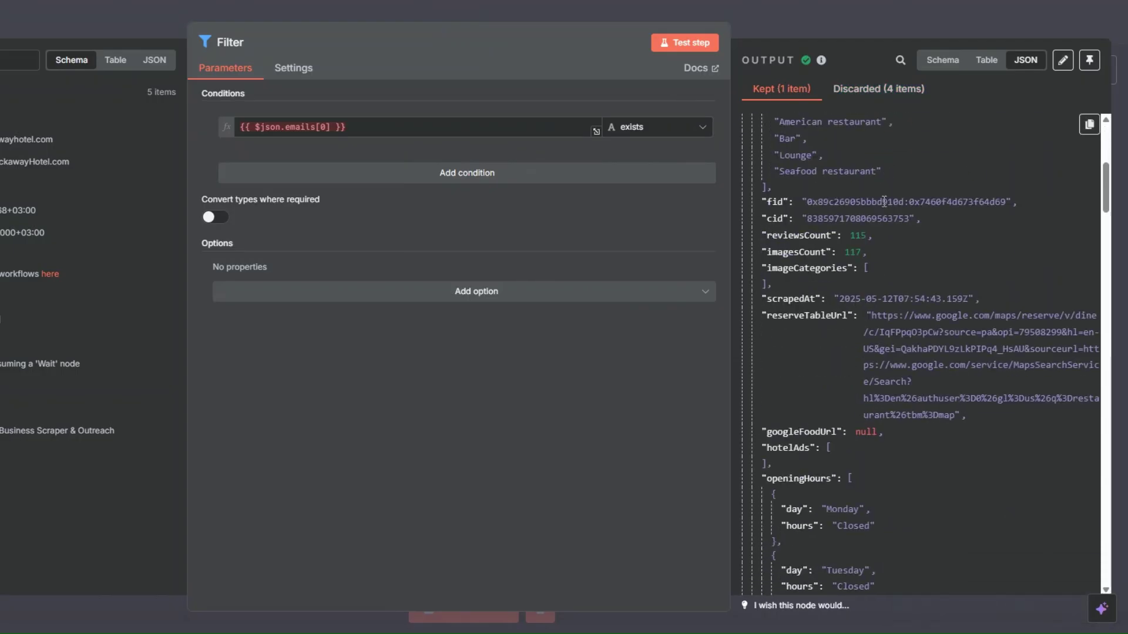
scroll(884, 202, down, 7)
click(76, 195)
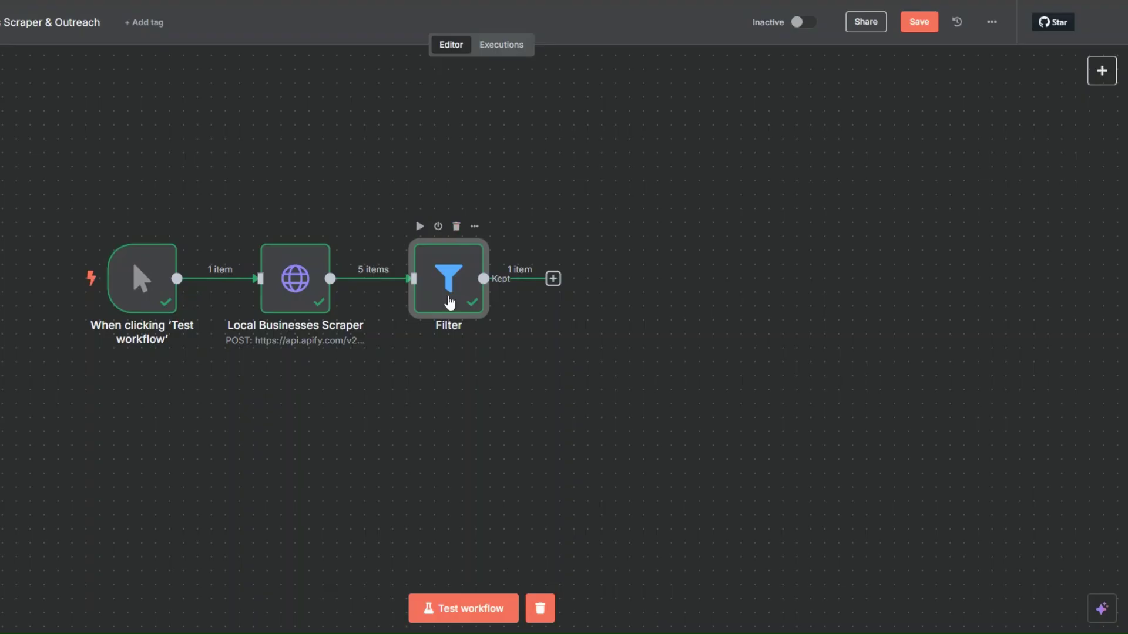
Step: Add an OpenAI node with the "Message a model" action after the Filter node
click(554, 281)
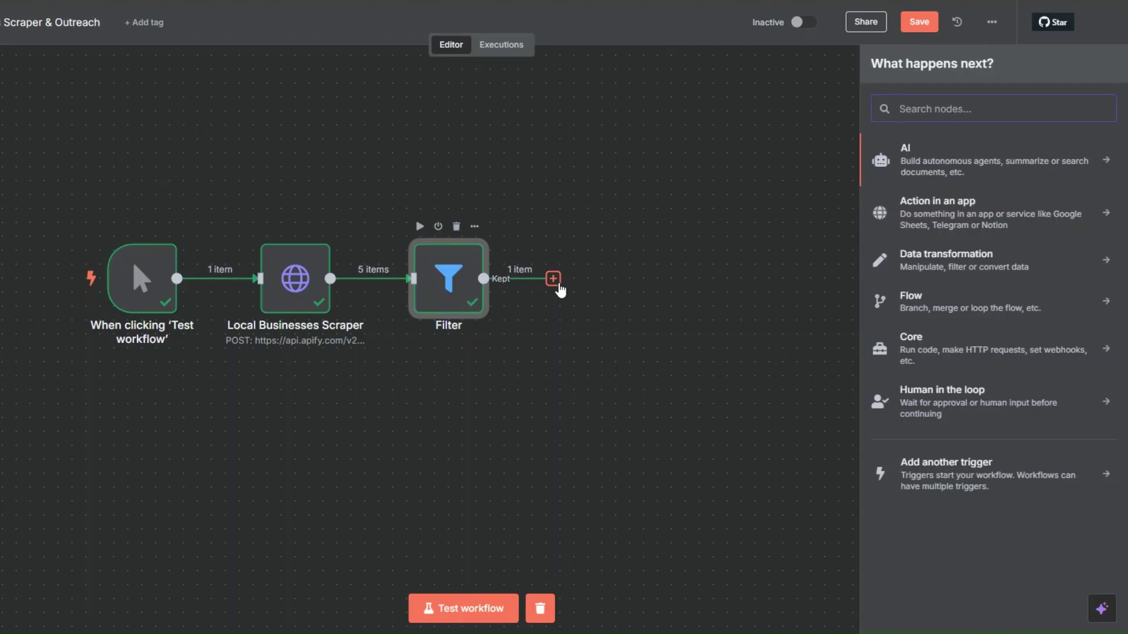
text(op)
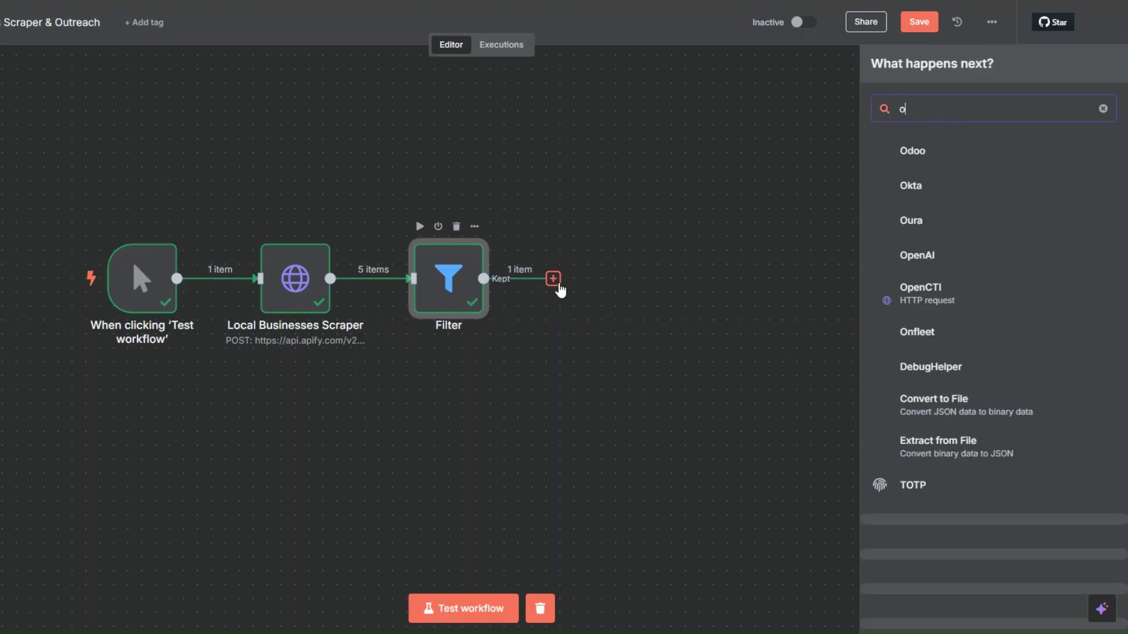
click(920, 152)
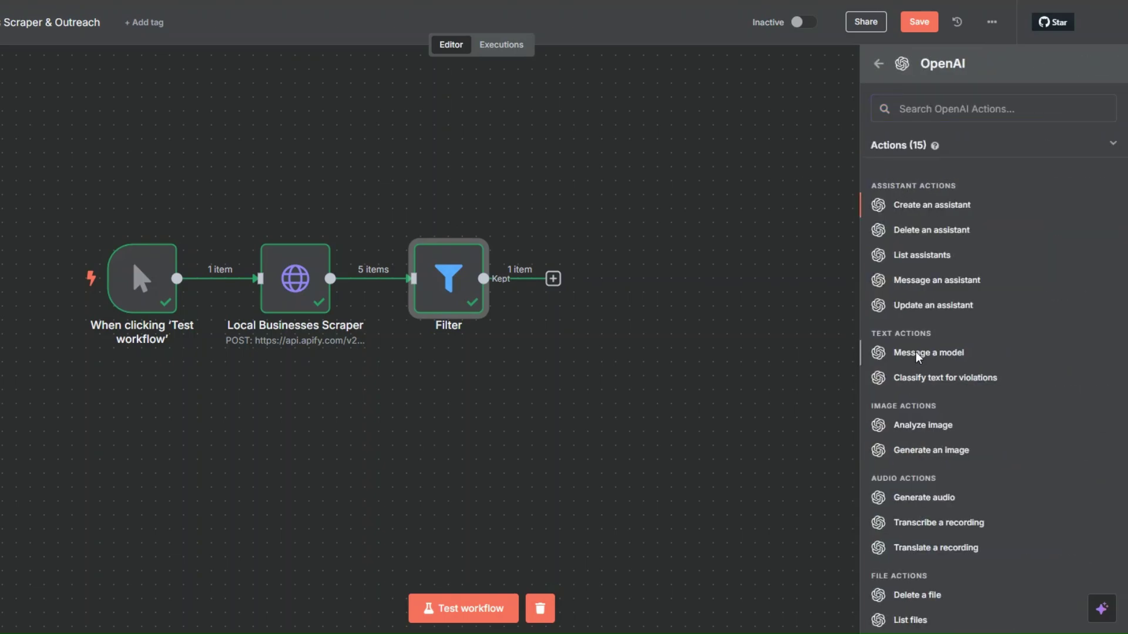
click(915, 351)
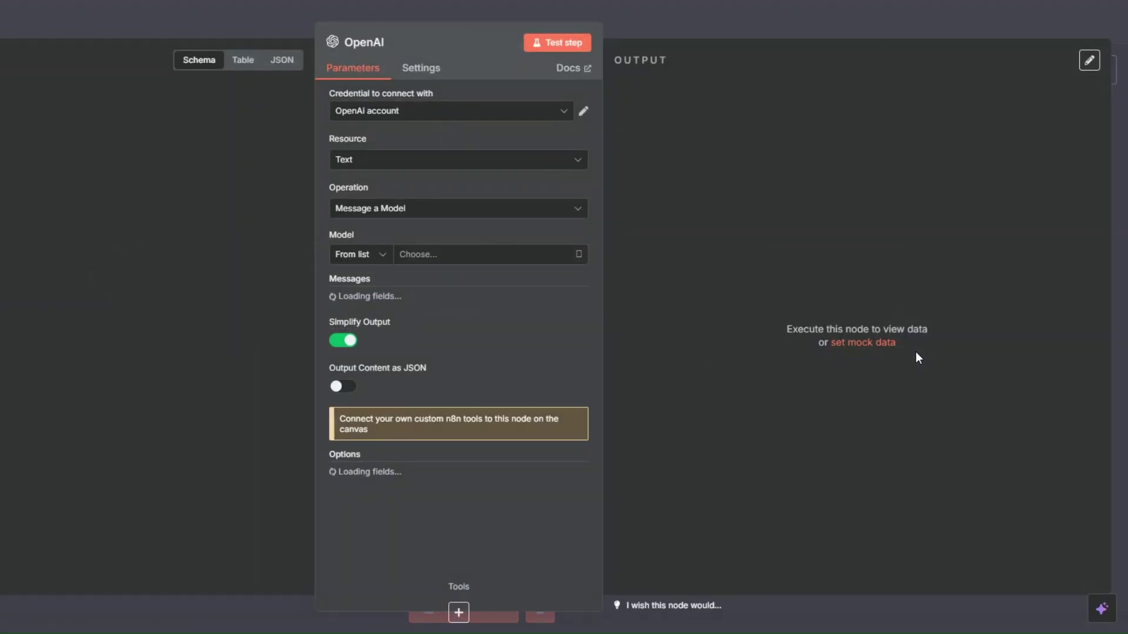
click(409, 120)
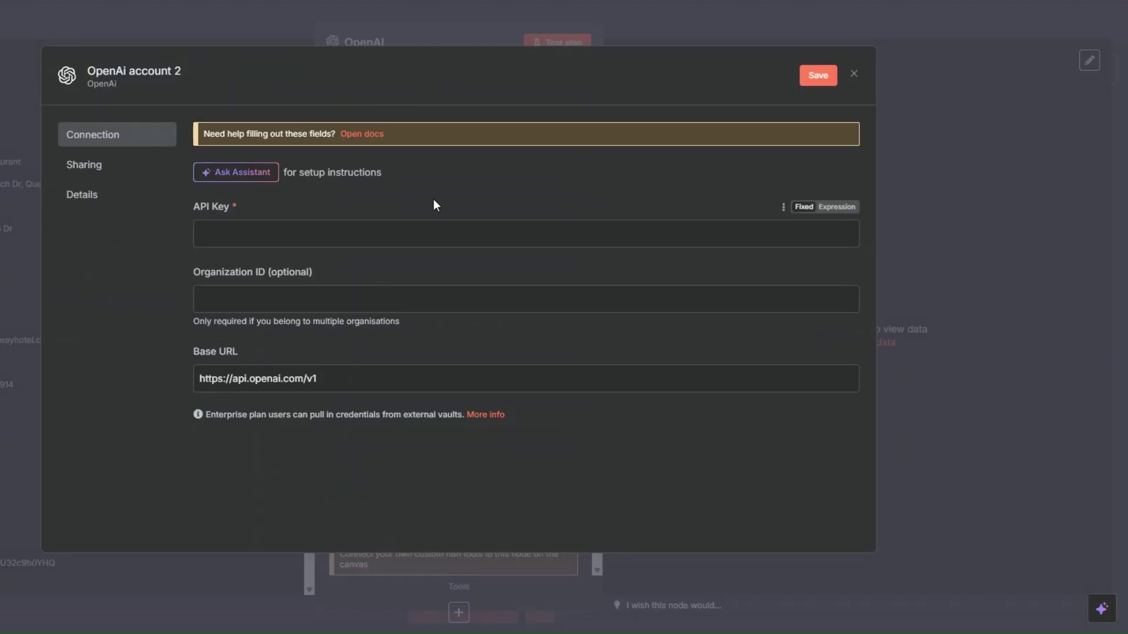
click(364, 233)
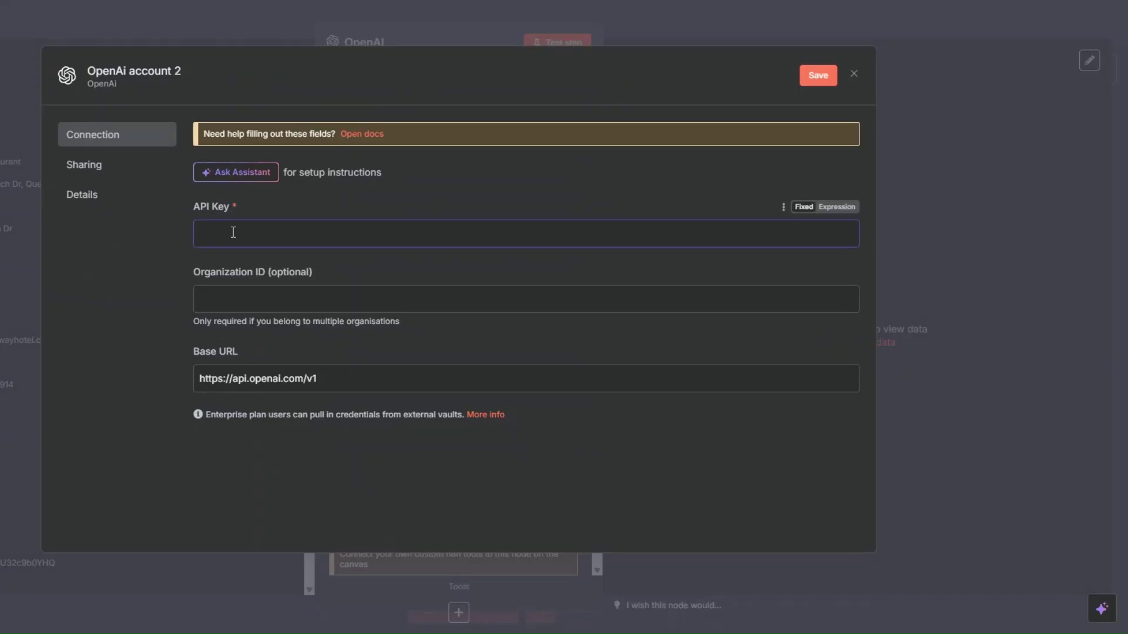
click(345, 210)
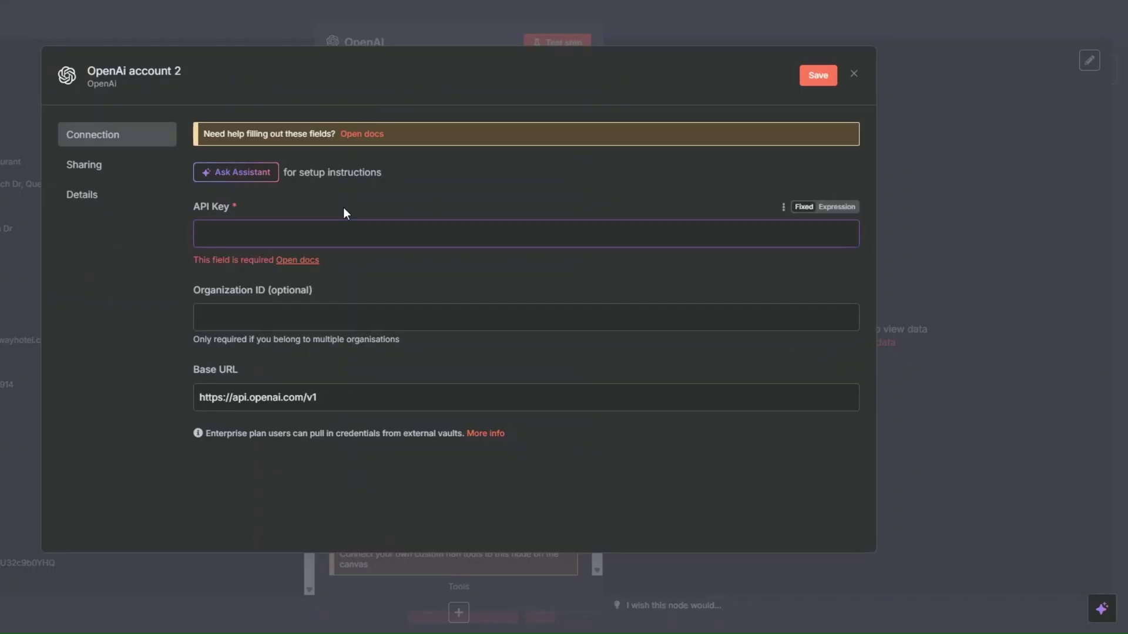
click(853, 75)
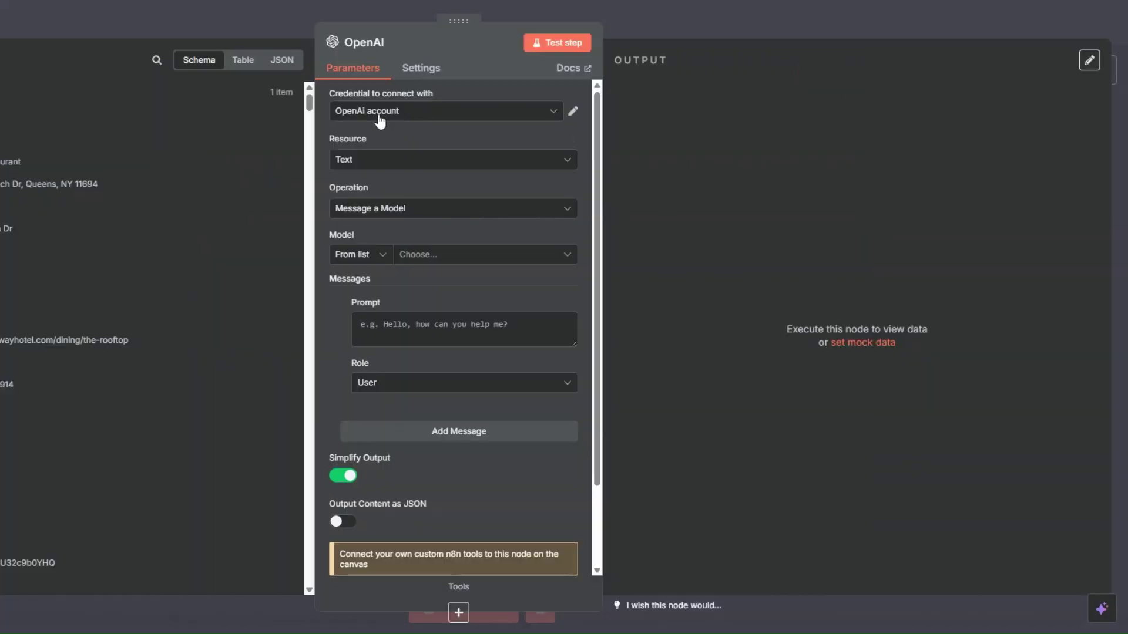
Step: Set the OpenAI node's model to GPT-4.1-MINI
click(407, 255)
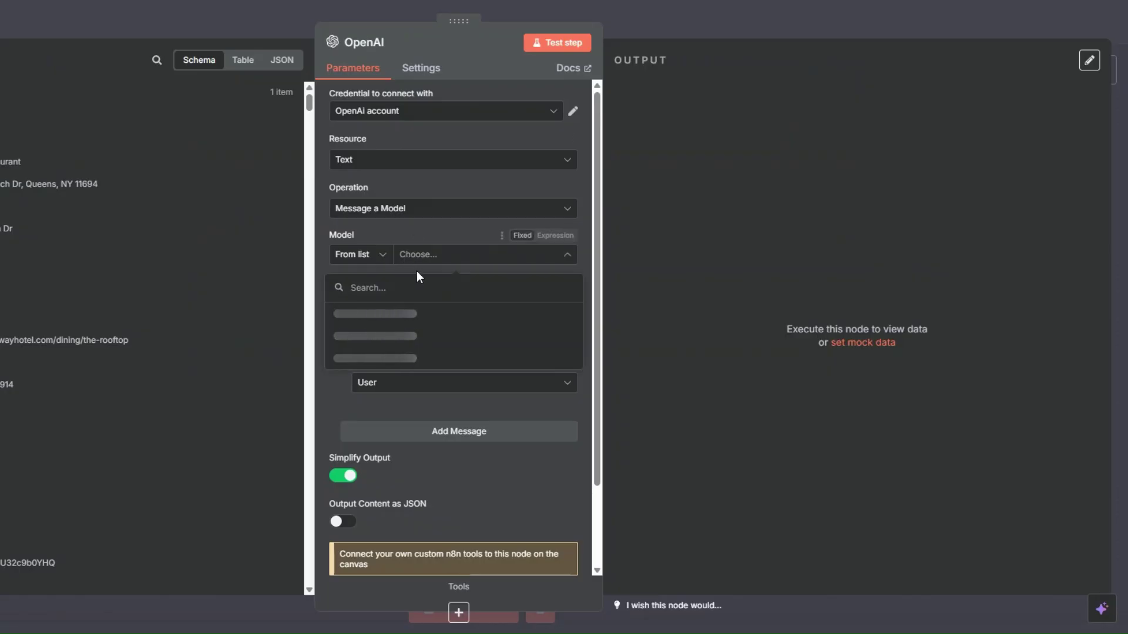
scroll(424, 354, down, 4)
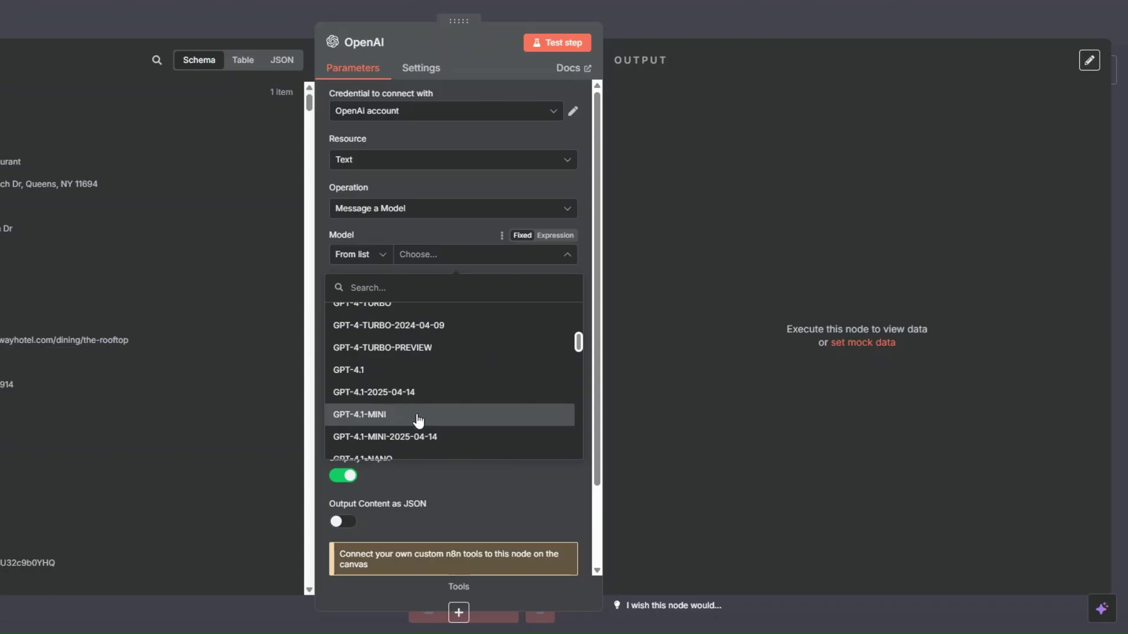
click(418, 414)
Step: Fill the first message's prompt with "You are an intelligent writing assistant." and set its role to System
click(416, 331)
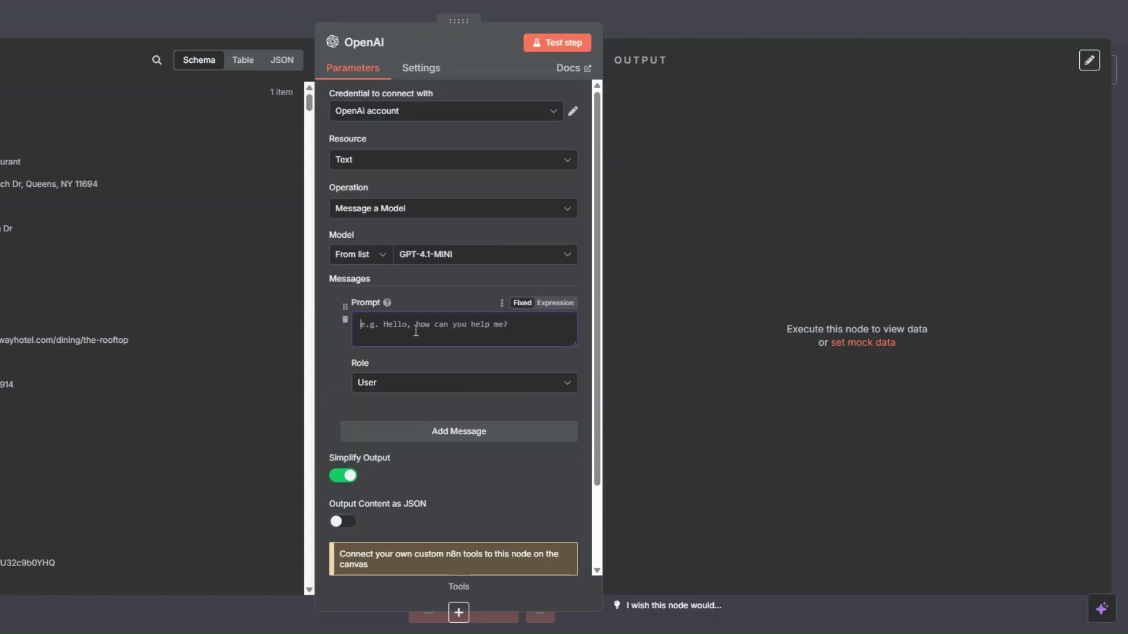
text(You are an intelligent writing assistant.)
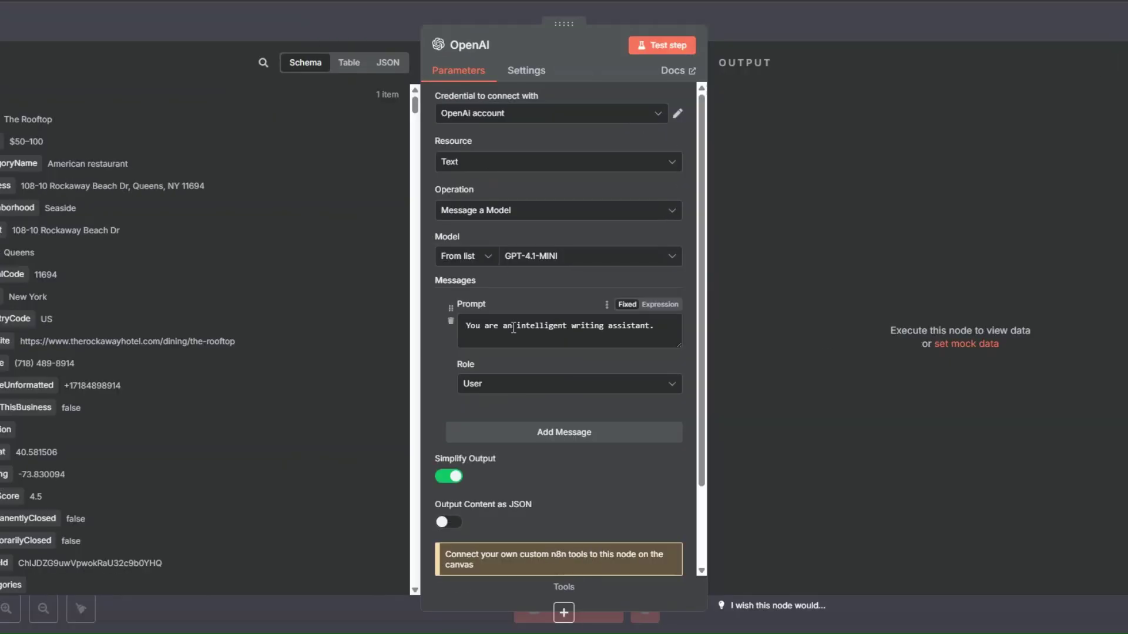
click(514, 388)
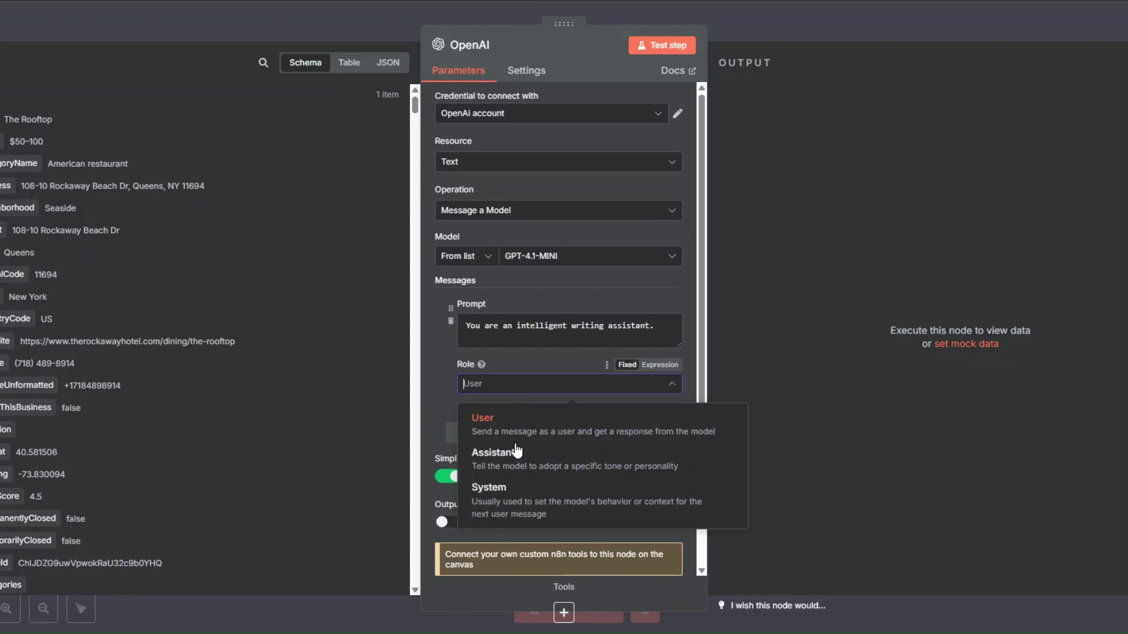
click(511, 496)
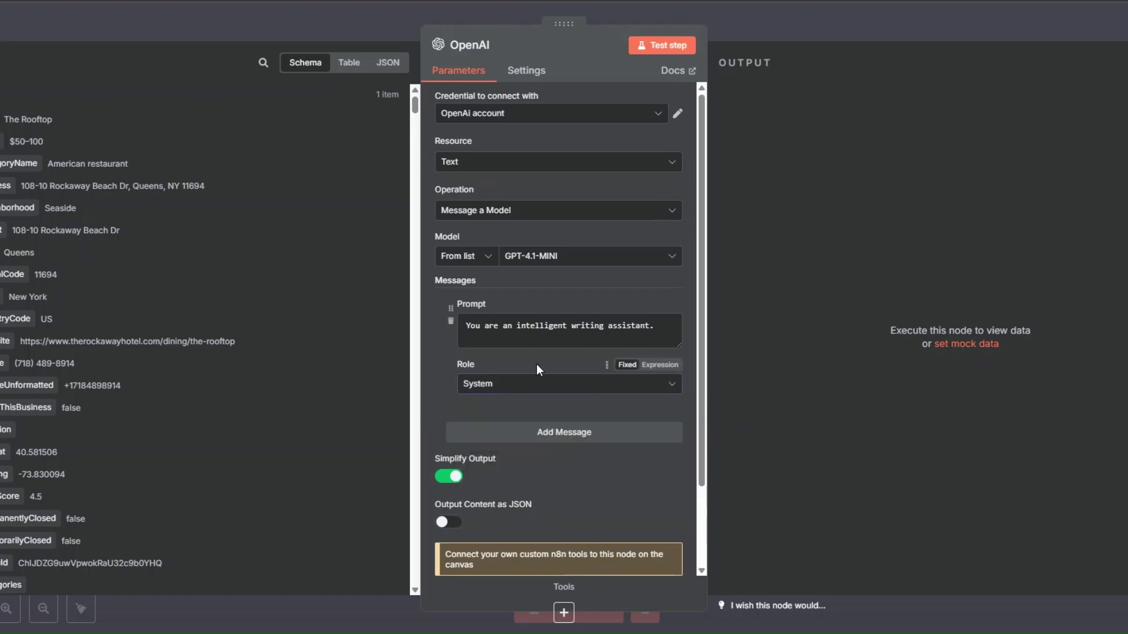
Step: Add a User message with an expression prompt requesting a personalized cold email first line based on {{ $json.website }}, followed by a "### Rules." section on output format
click(557, 434)
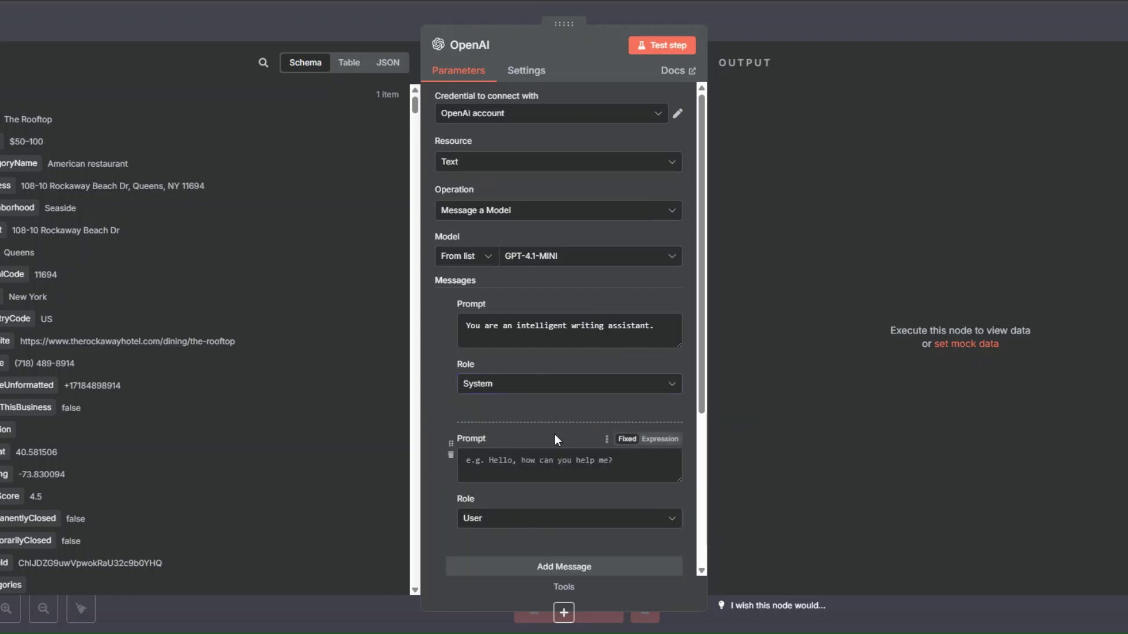
scroll(541, 386, down, 3)
scroll(541, 385, down, 1)
click(517, 249)
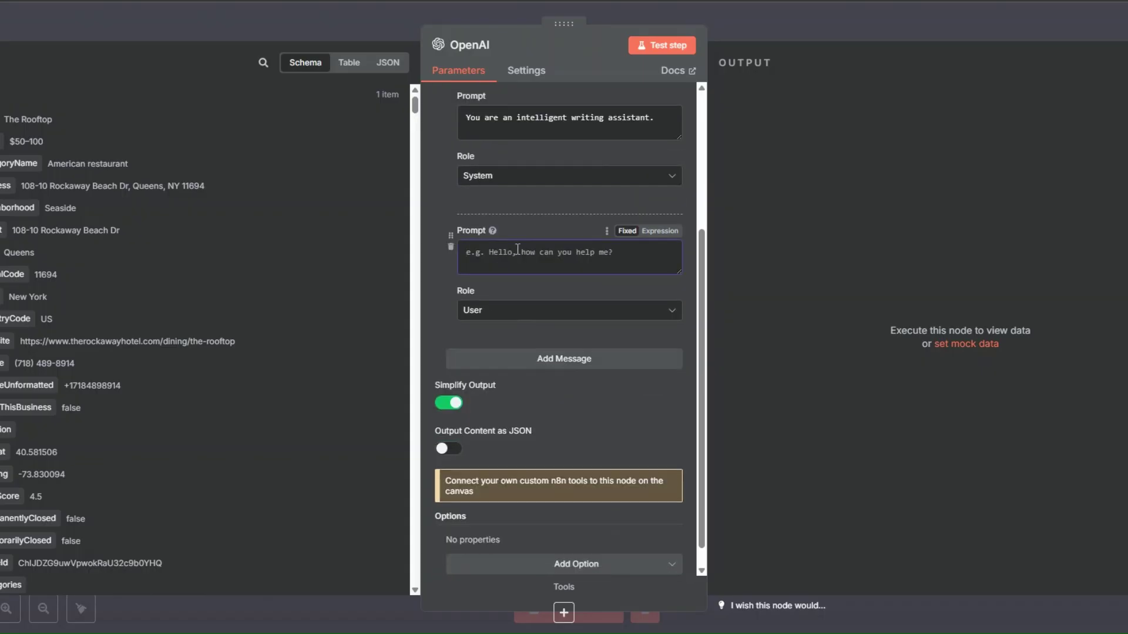
click(660, 230)
click(677, 255)
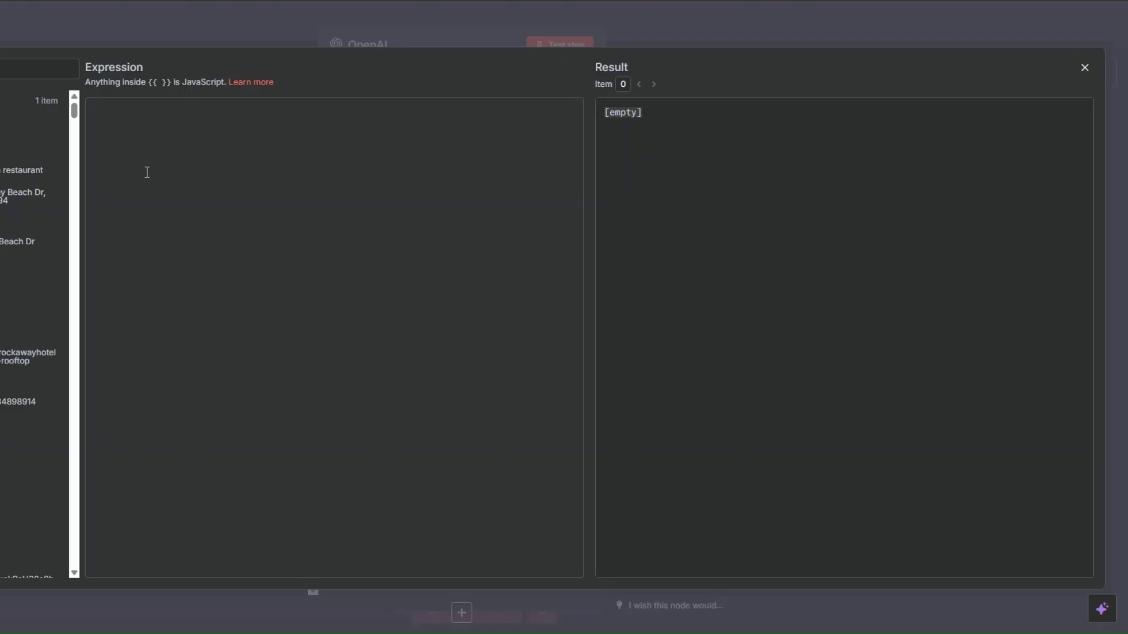
text(Generate a personalized, intriguing, and captivating first line for a cold email based on the lead's website data scraped from Google Maps.  Website: {{ $json.website }}  The first line should be engaging, relevant, and complimentary, designed to hook the lead into reading further without being pushy or salesy.  ### Rules.  Output only the first line with no explanation or additional text.  Do not include suggestions or placeholders like "mention a specific property type or service" in the output.  The output should be a fully written, personalized first line based on the website content.  Do not include quotation marks around the first line.)
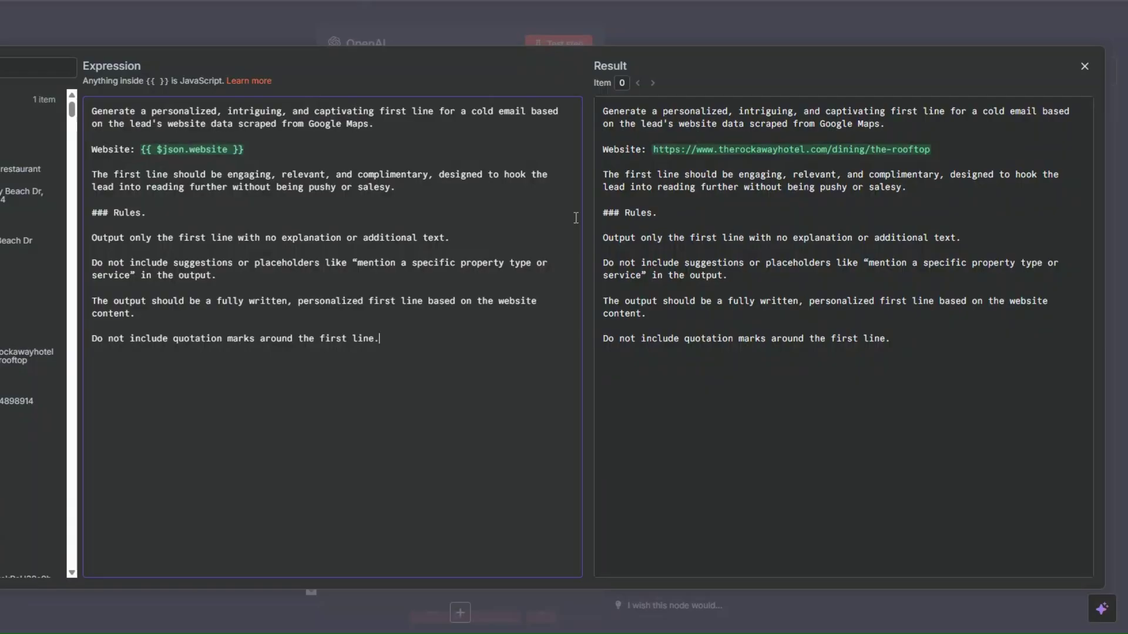
click(268, 152)
click(163, 207)
key(Escape)
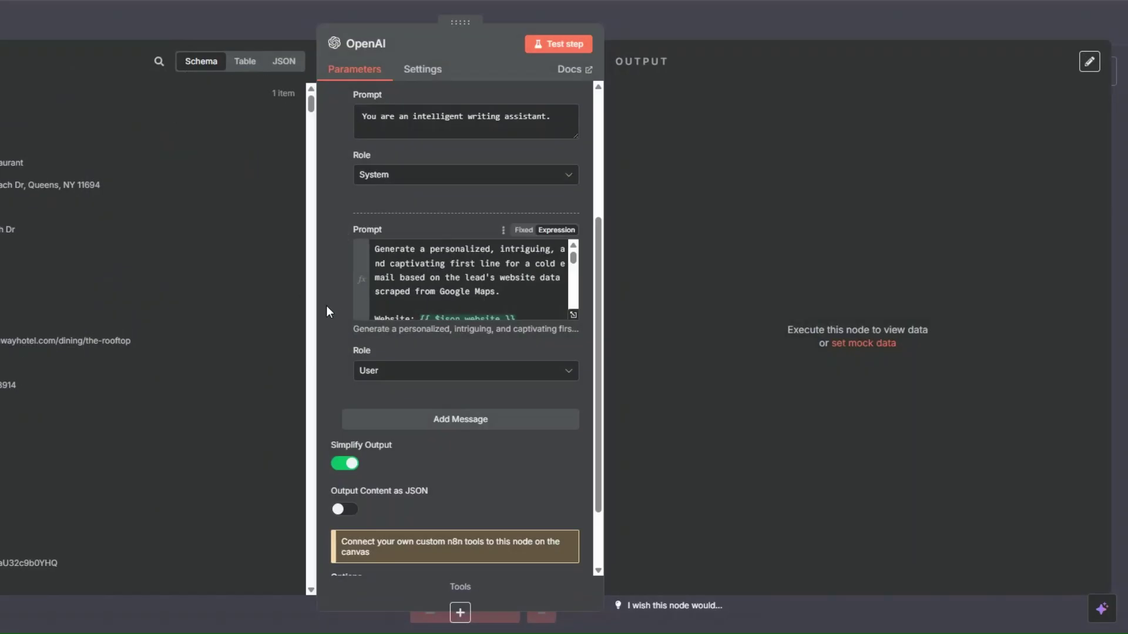
Step: Test the OpenAI node, return to the canvas and stop the running execution
scroll(343, 353, down, 2)
click(340, 424)
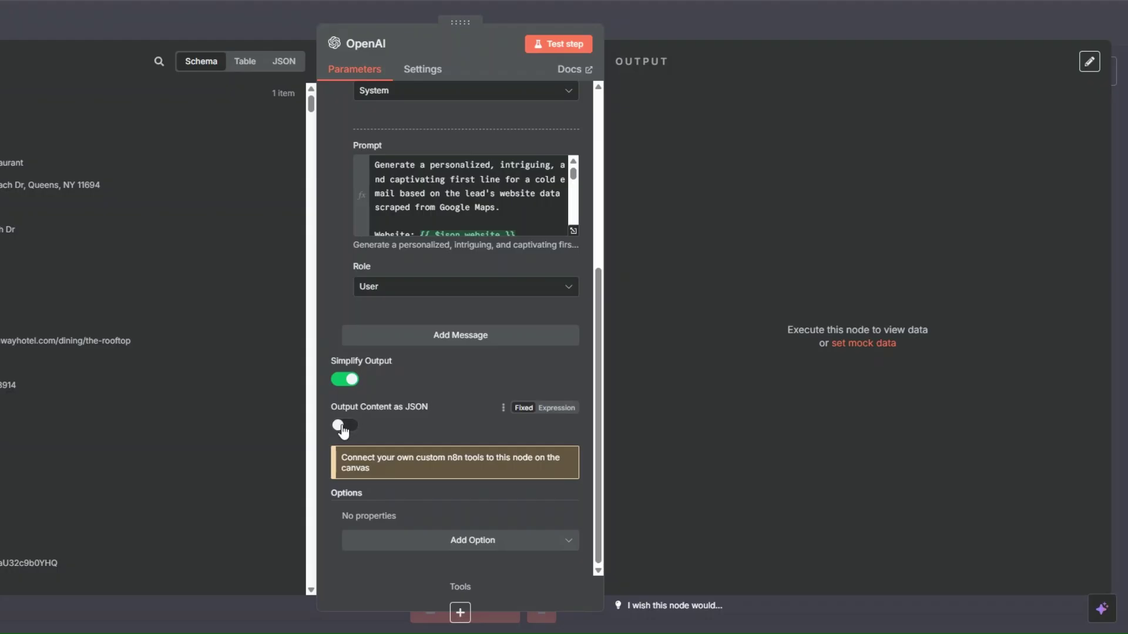
scroll(392, 425, up, 5)
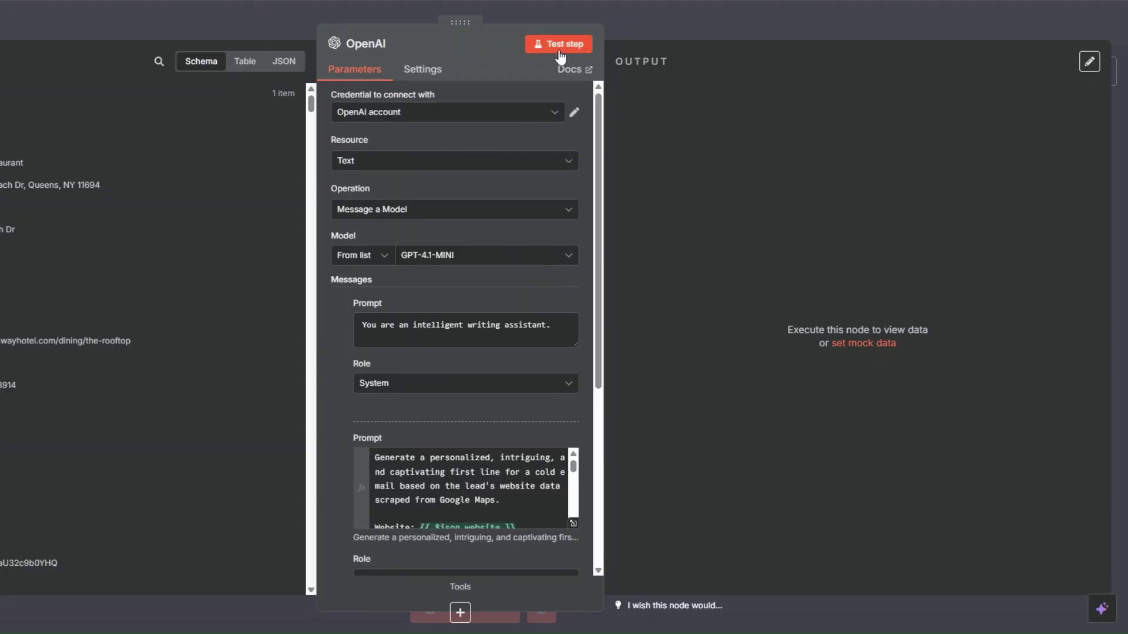
click(547, 45)
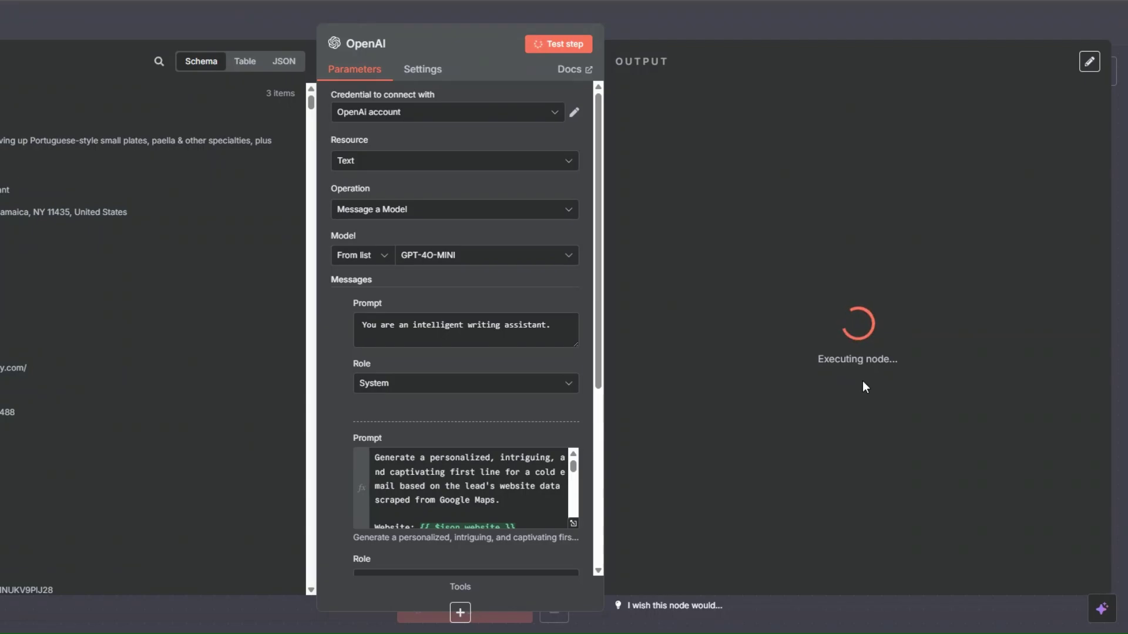
click(162, 40)
click(554, 608)
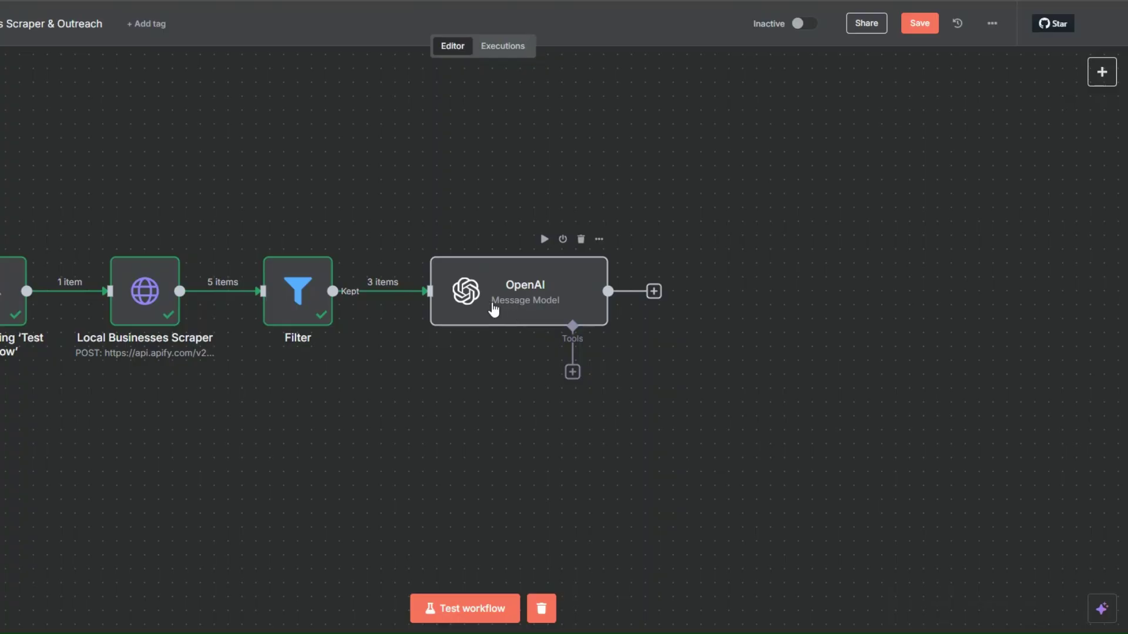
Step: Disconnect the OpenAI node from the Filter node and move it away to make room between them
click(393, 291)
drag(476, 291, 770, 312)
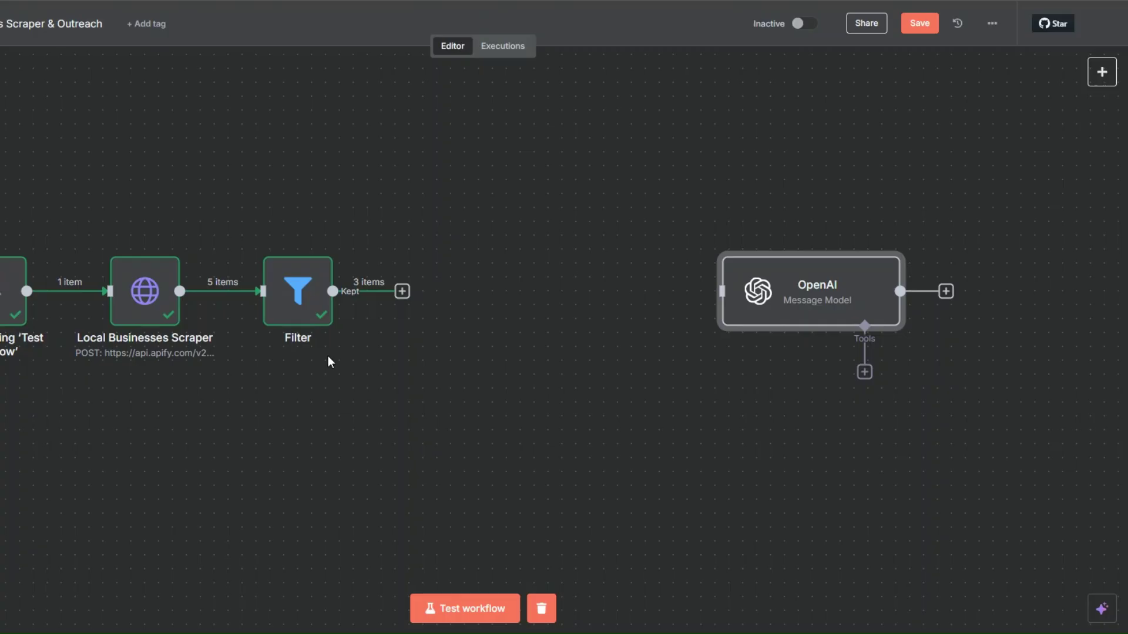
drag(328, 356, 296, 361)
drag(304, 417, 235, 415)
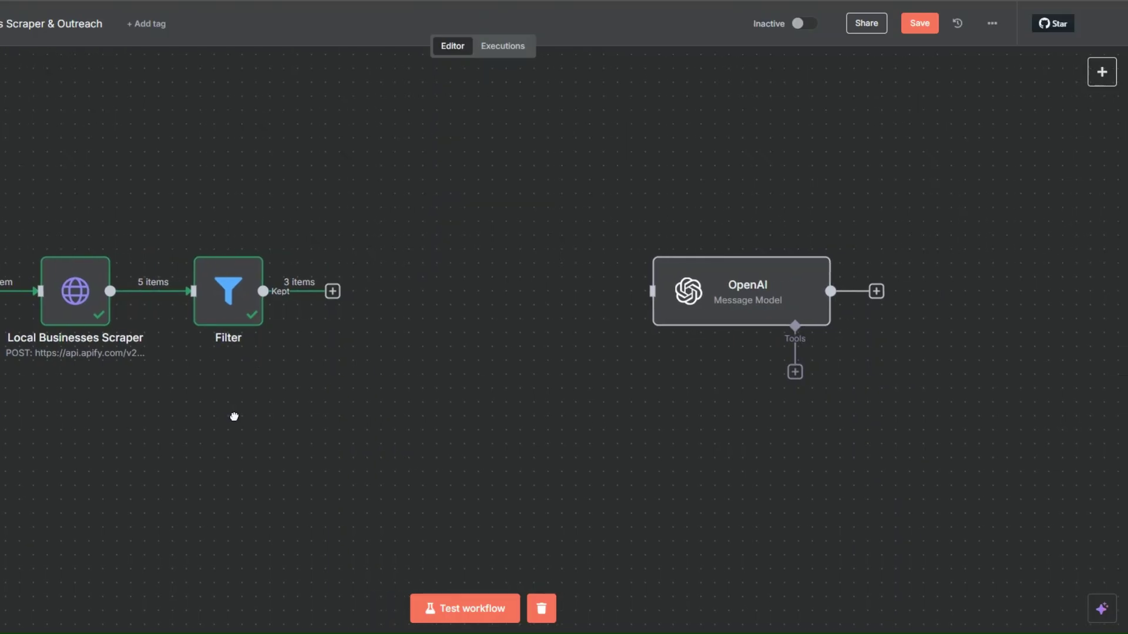
Step: Add an HTTP Request node after the Filter node
click(332, 291)
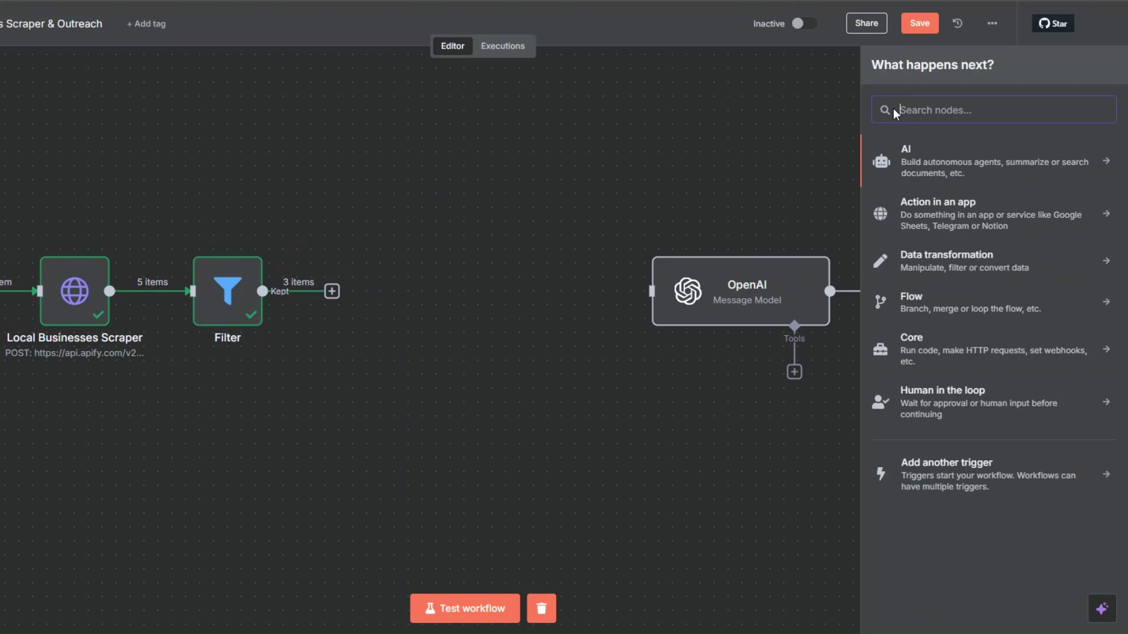
text(HTT)
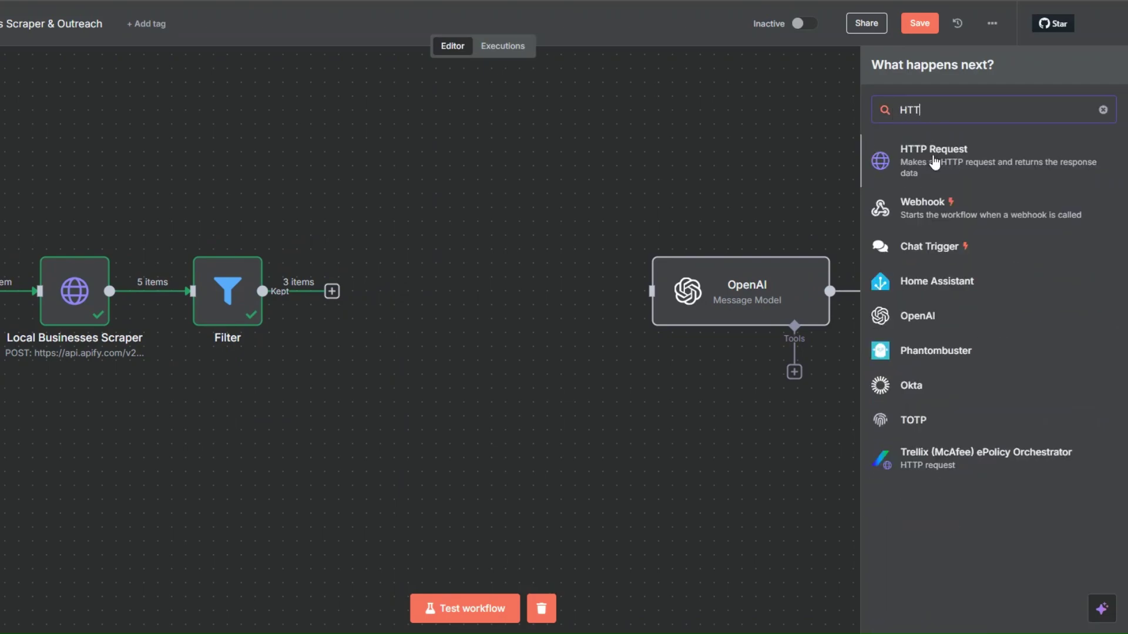
click(934, 158)
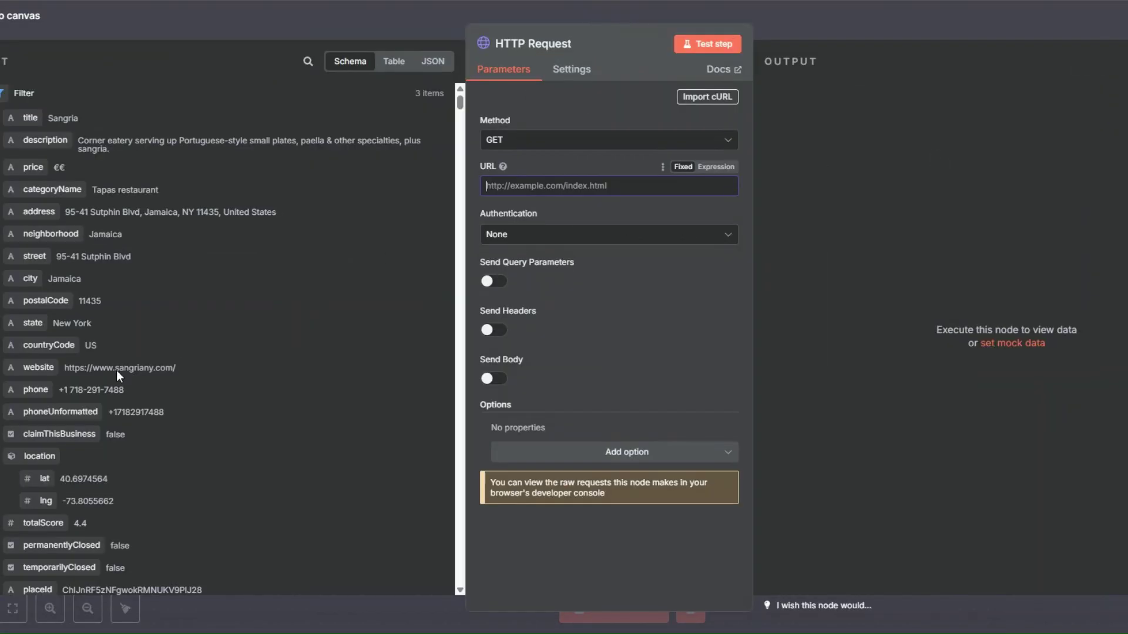
Step: Set the HTTP Request URL to the website field {{ $json.website }}, test the node and return to the canvas
drag(38, 371, 538, 190)
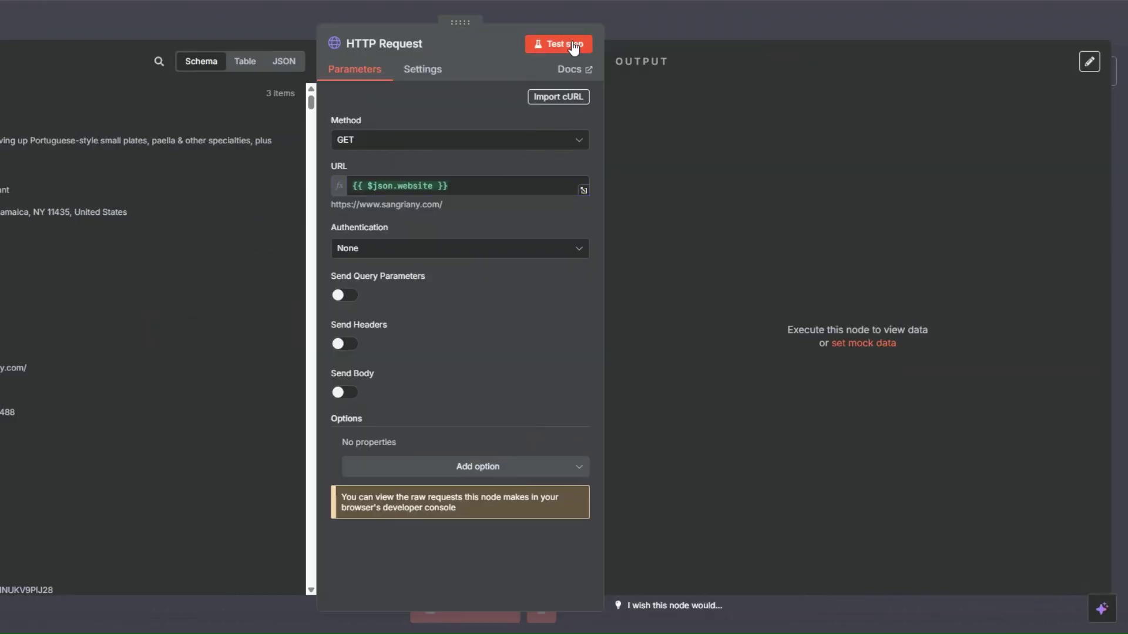
click(723, 44)
key(Escape)
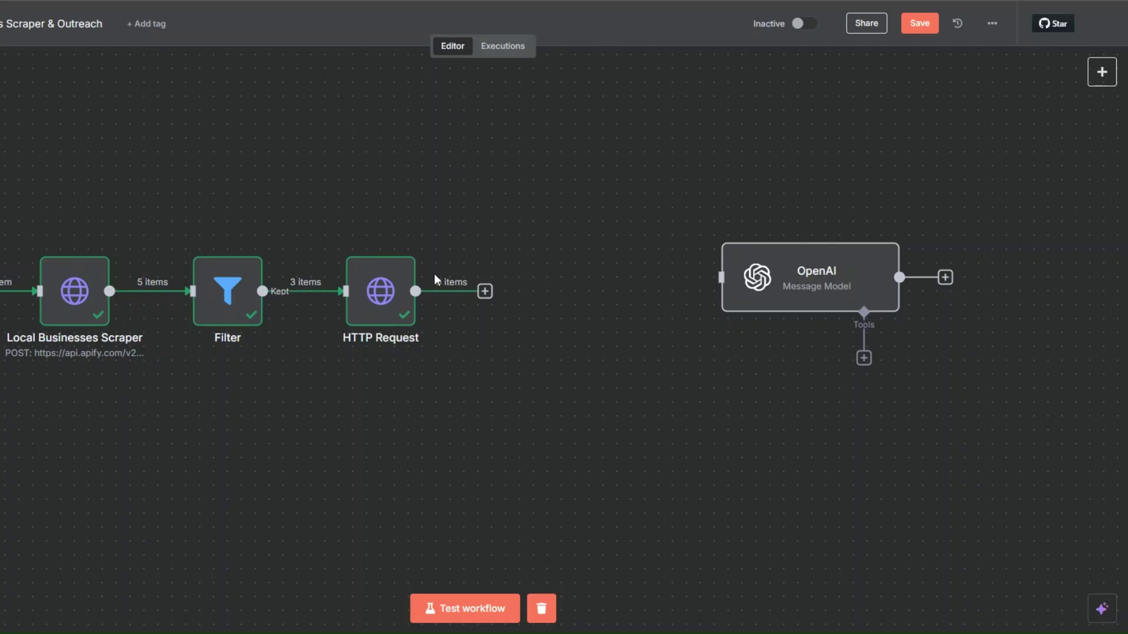
Step: Display the HTTP Request node's output data and examine the website content it returned
right_click(383, 292)
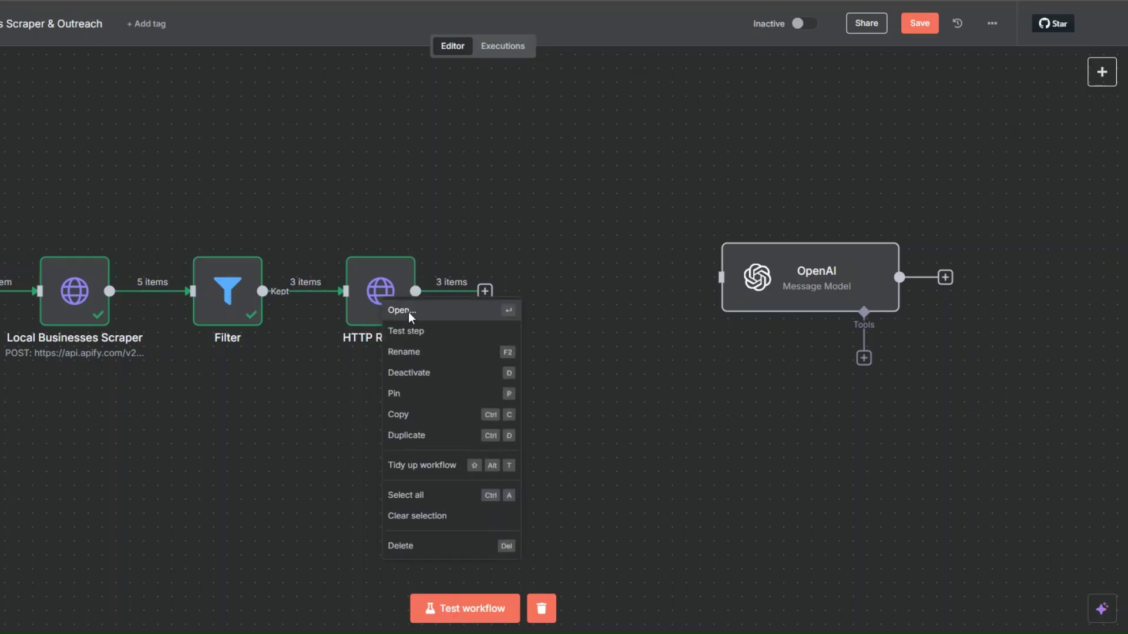
click(407, 311)
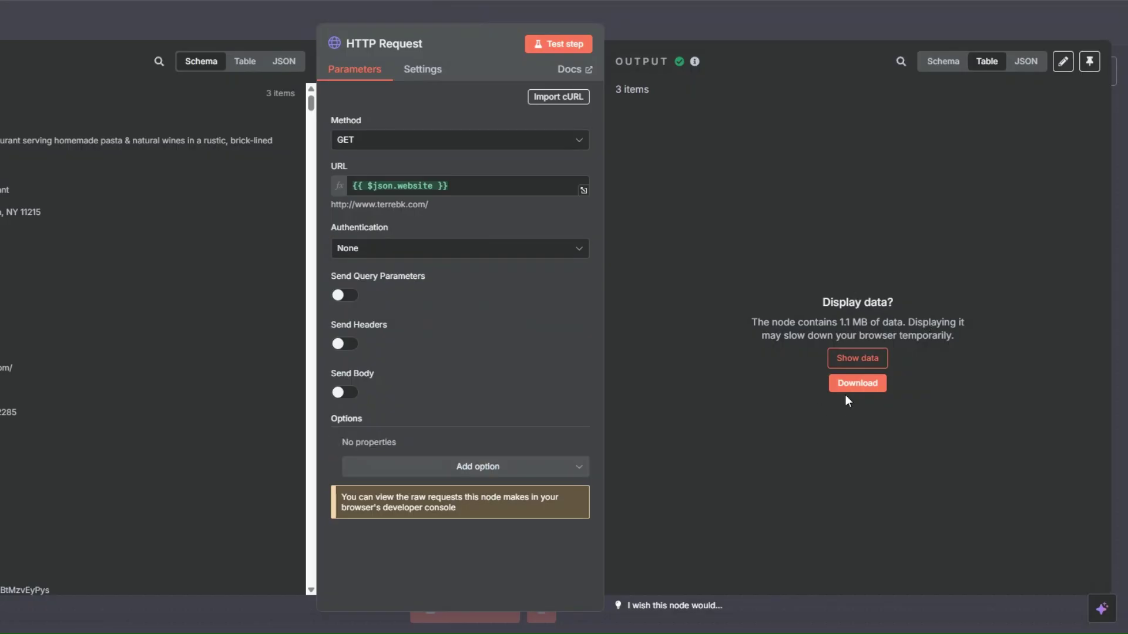
click(848, 358)
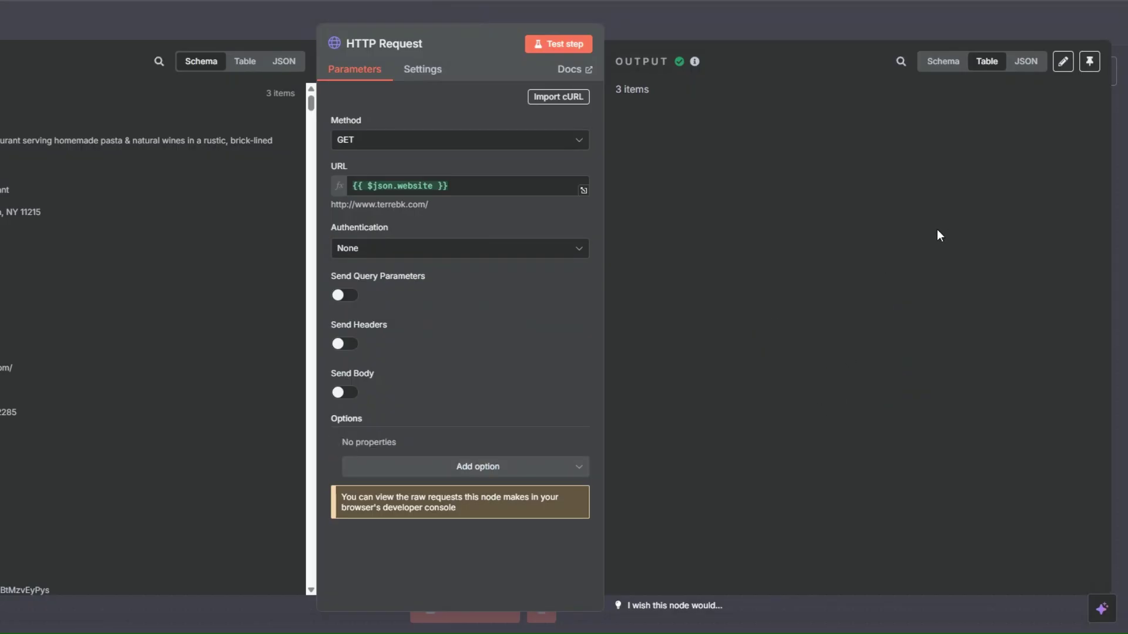
drag(1108, 126, 855, 111)
scroll(972, 211, down, 10)
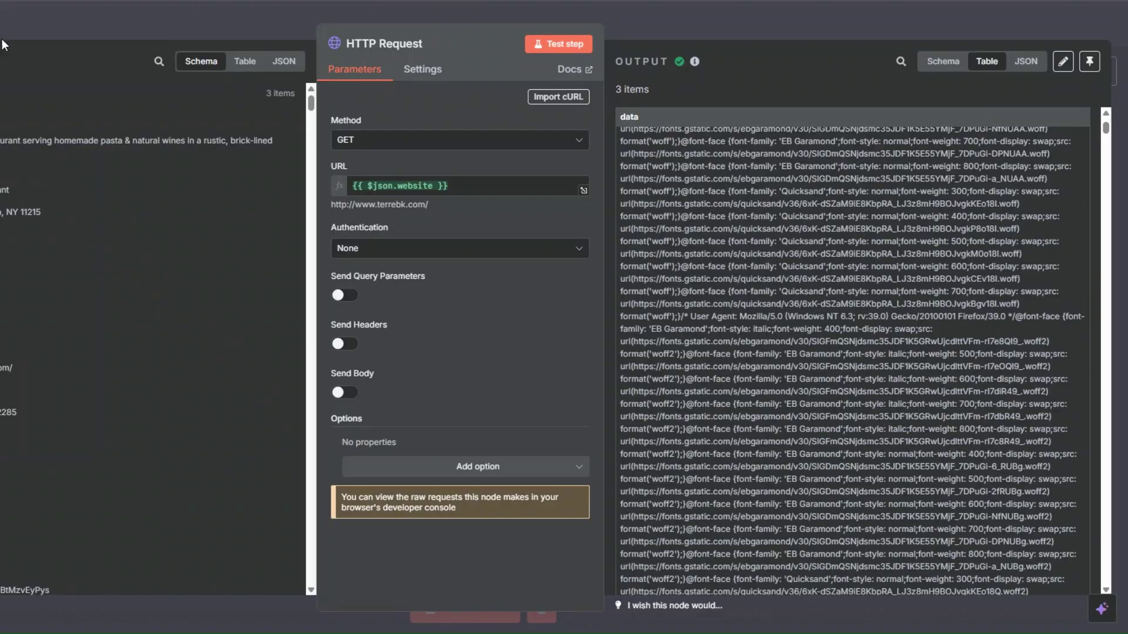
key(Escape)
Step: Add a Markdown node after the HTTP Request node
click(485, 292)
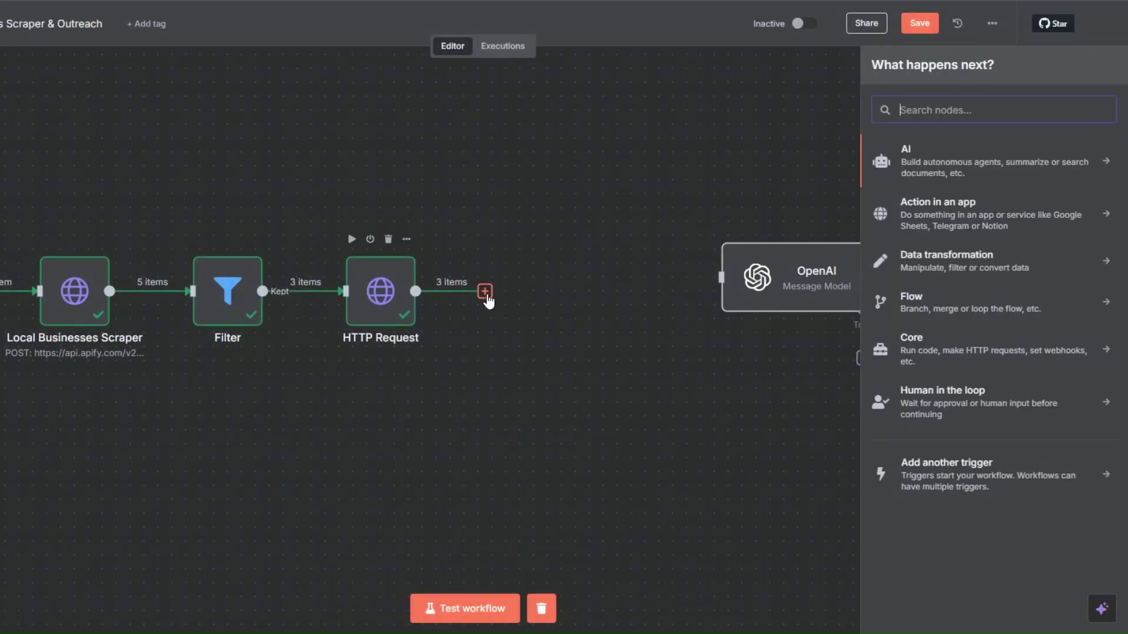
text(Mark)
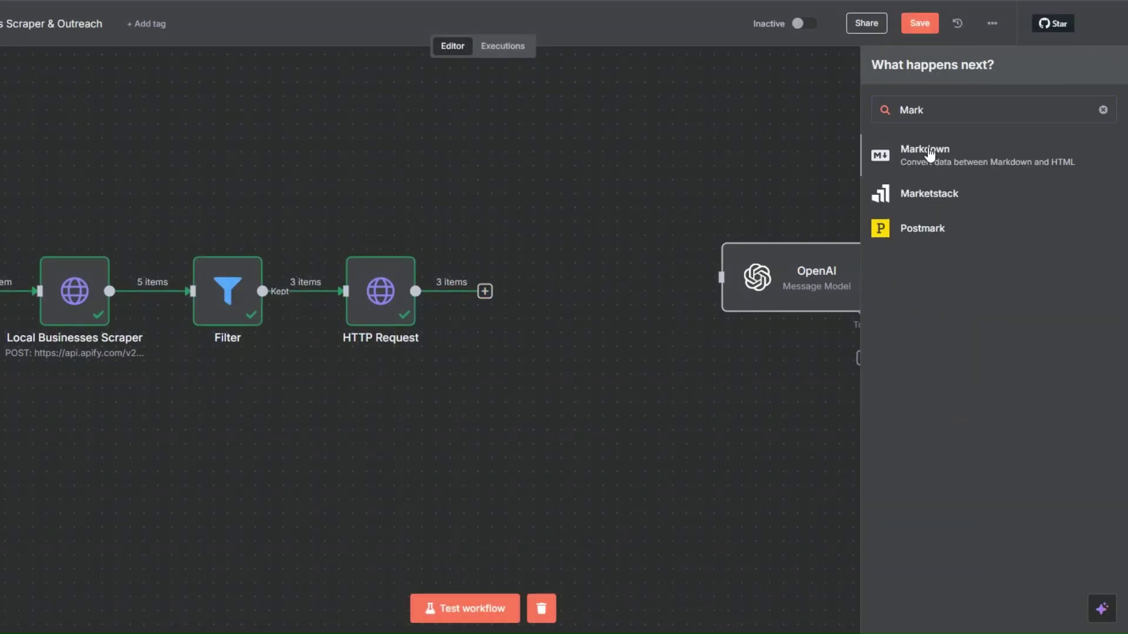
click(928, 149)
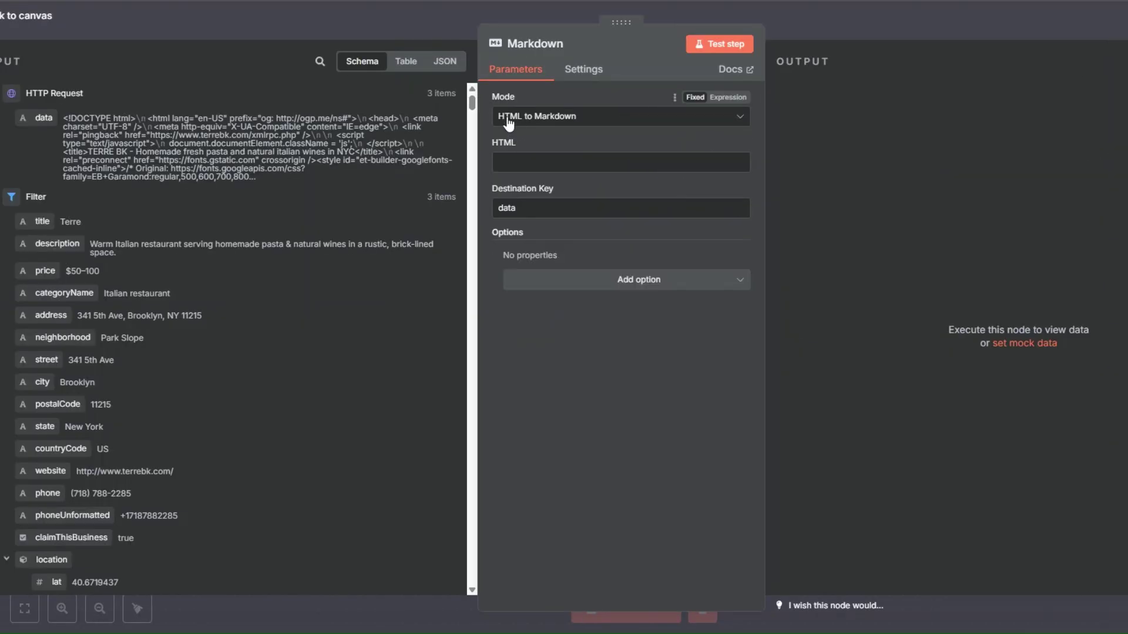
Step: Set the Markdown node's HTML field to {{ $json.data }}, test the node and review its output data
click(587, 162)
drag(43, 117, 517, 163)
click(552, 53)
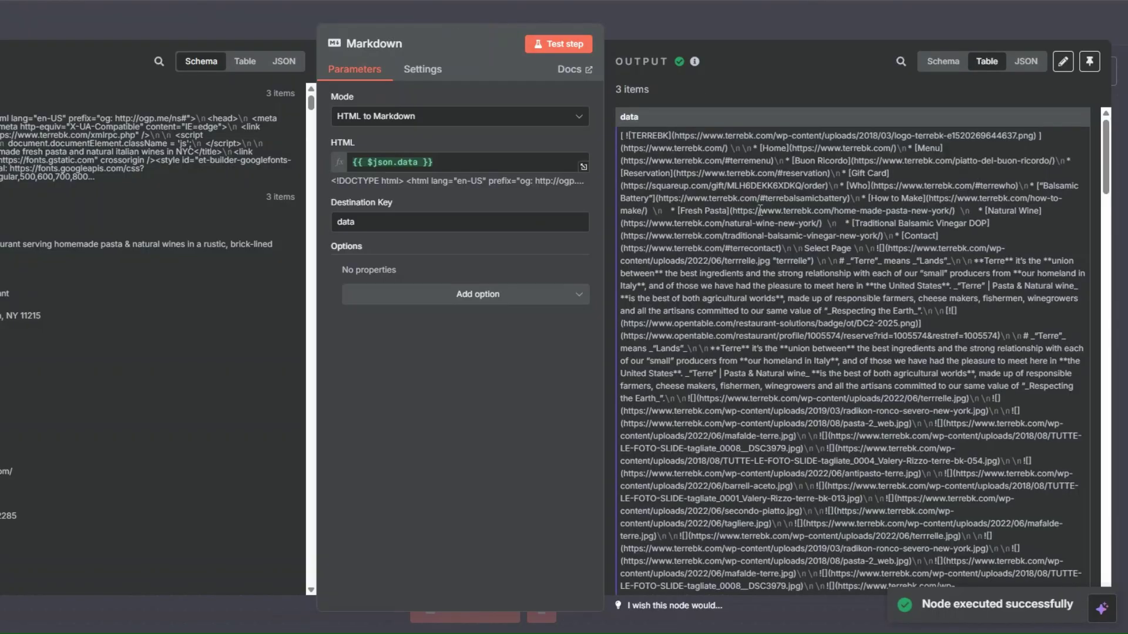
scroll(759, 210, down, 20)
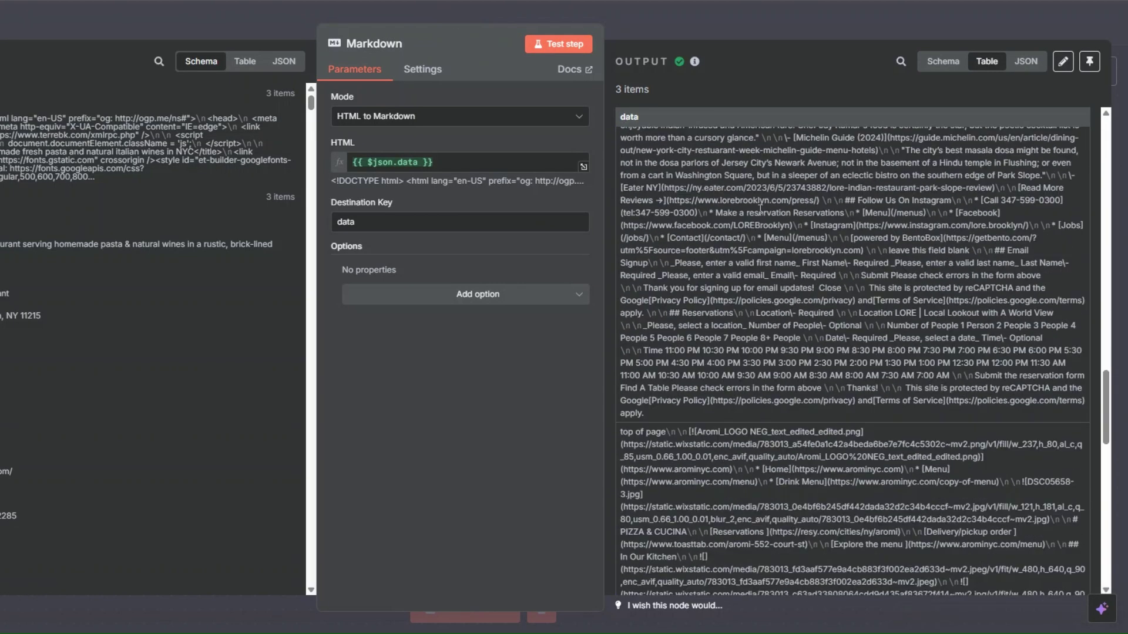
scroll(760, 210, up, 15)
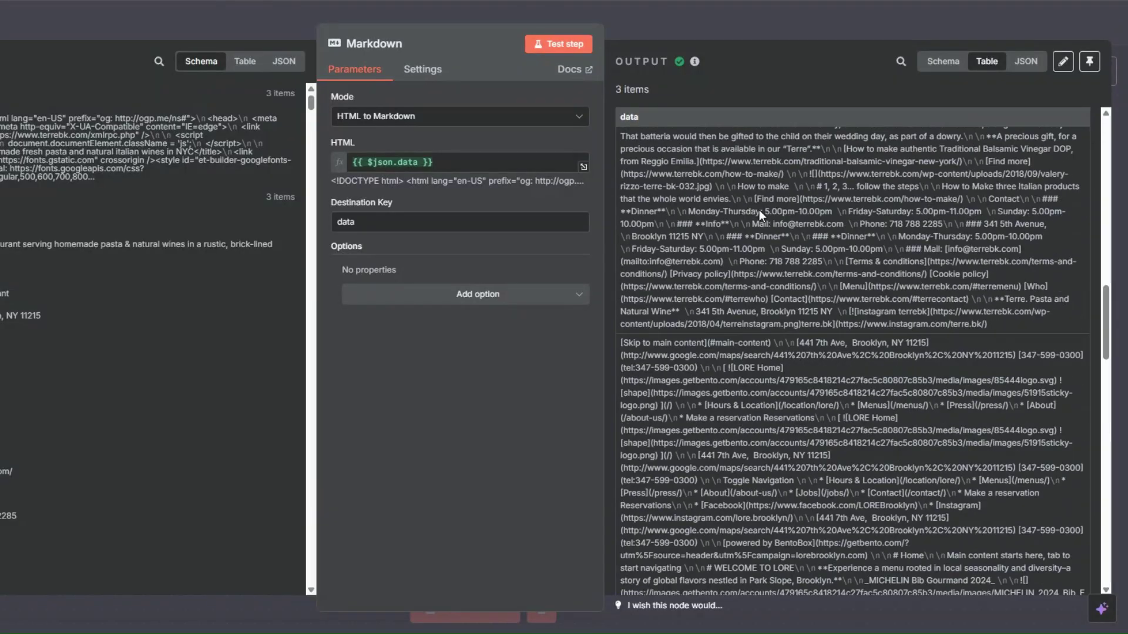
scroll(759, 209, up, 6)
drag(880, 292, 940, 467)
click(381, 393)
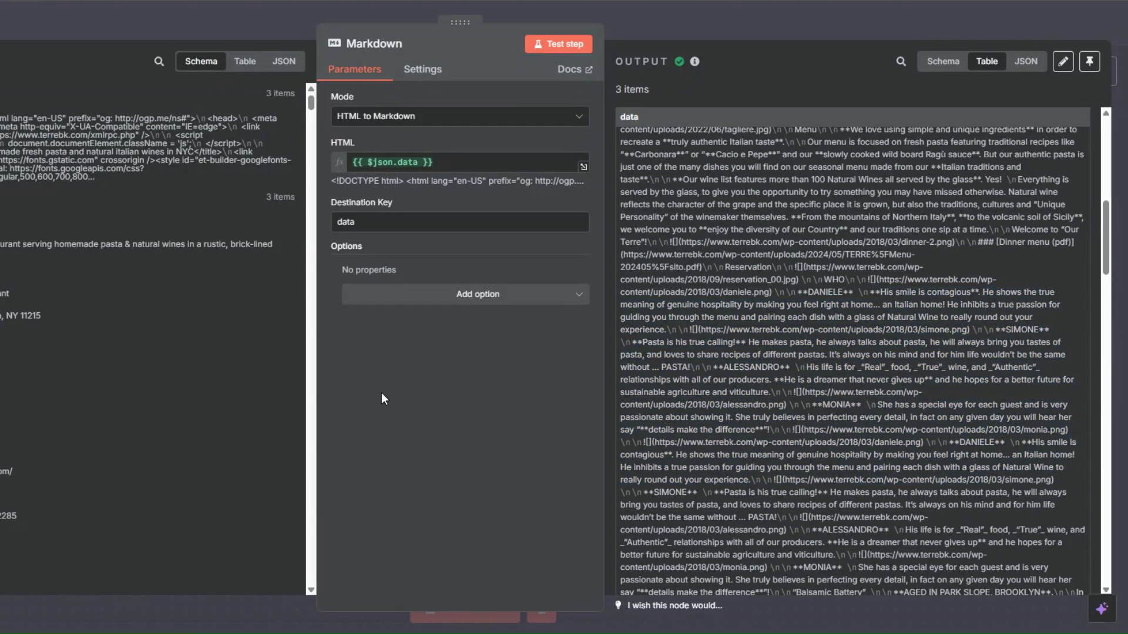
key(Escape)
Step: Move the unconnected OpenAI node out of the way and add an OpenAI Message a Model node after the Markdown node
drag(787, 276, 801, 122)
click(638, 291)
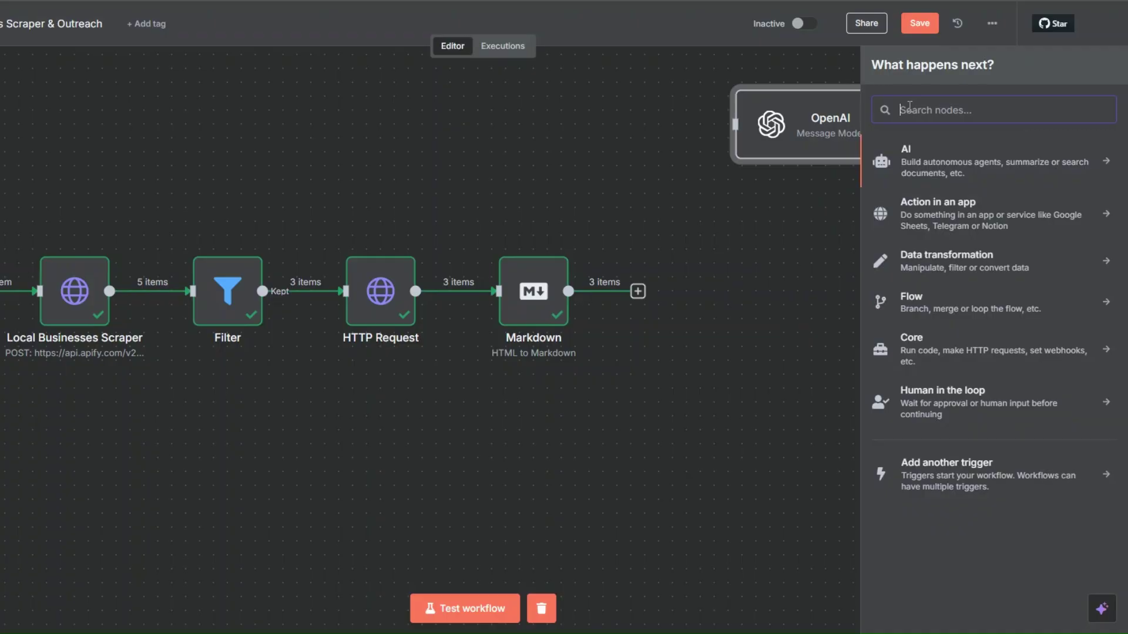
text(open)
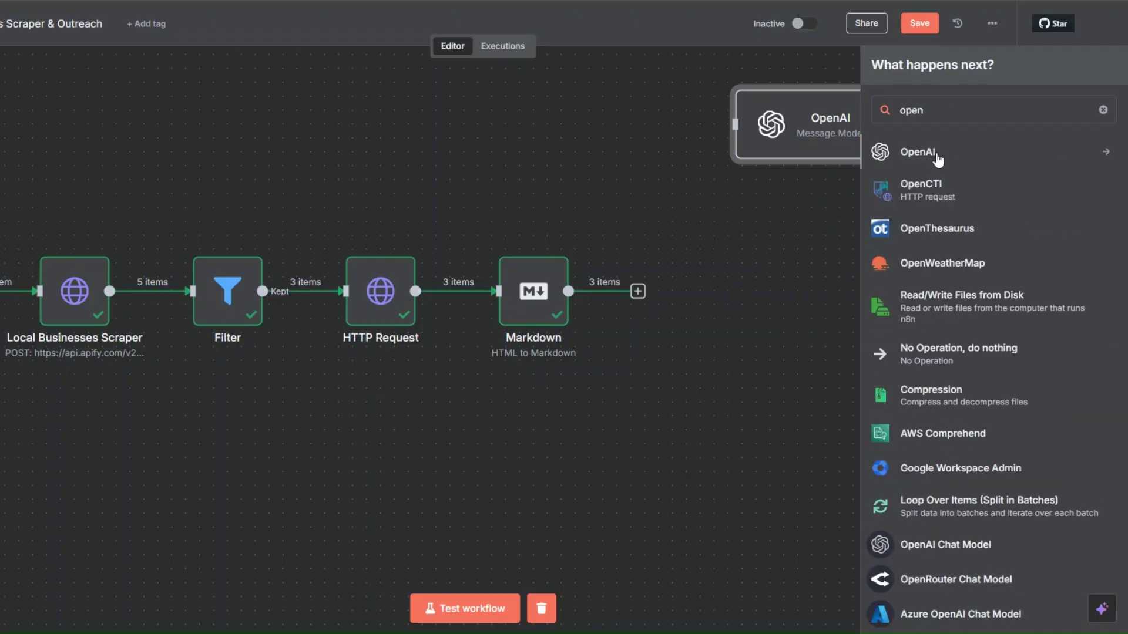
click(937, 154)
click(934, 354)
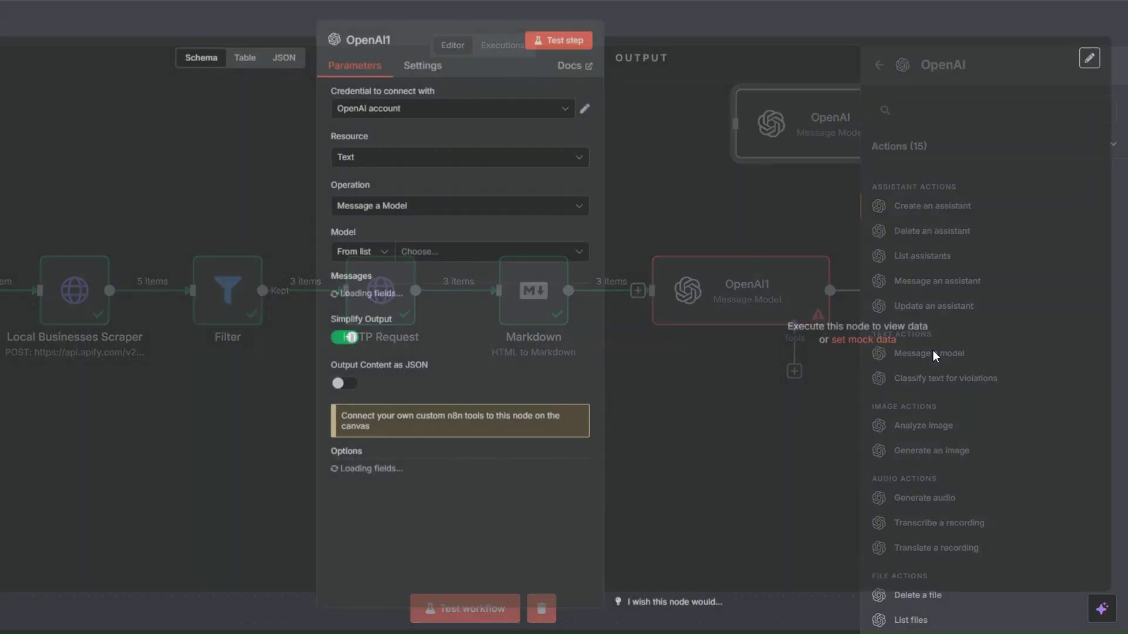
key(Escape)
Step: Rename the newly added OpenAI node as Website Data Summary
right_click(713, 317)
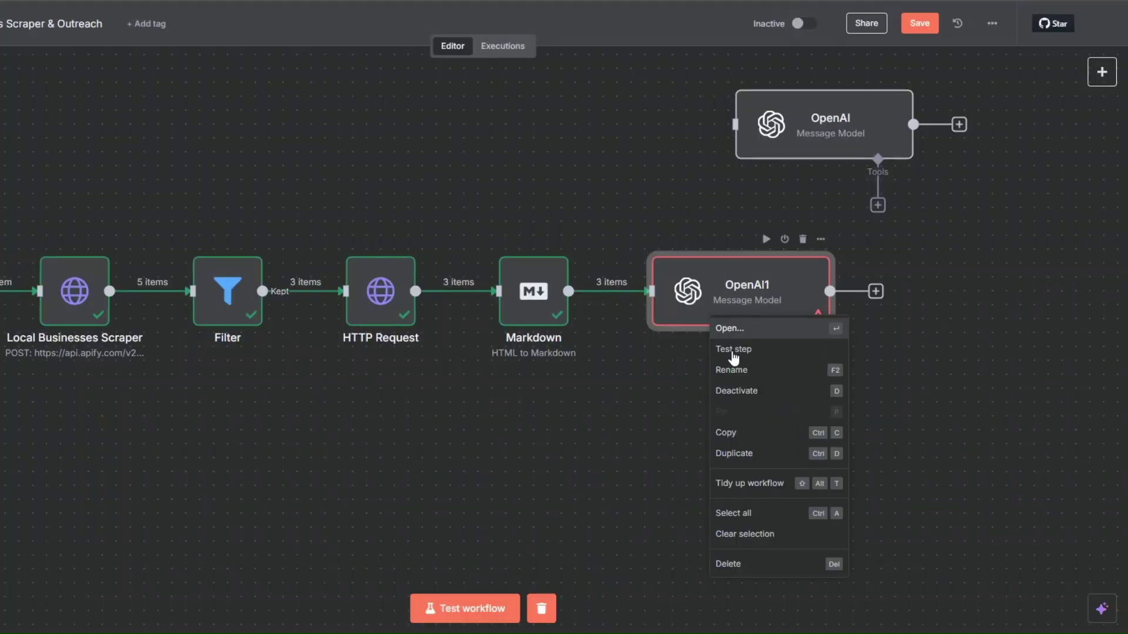
click(734, 373)
text(W)
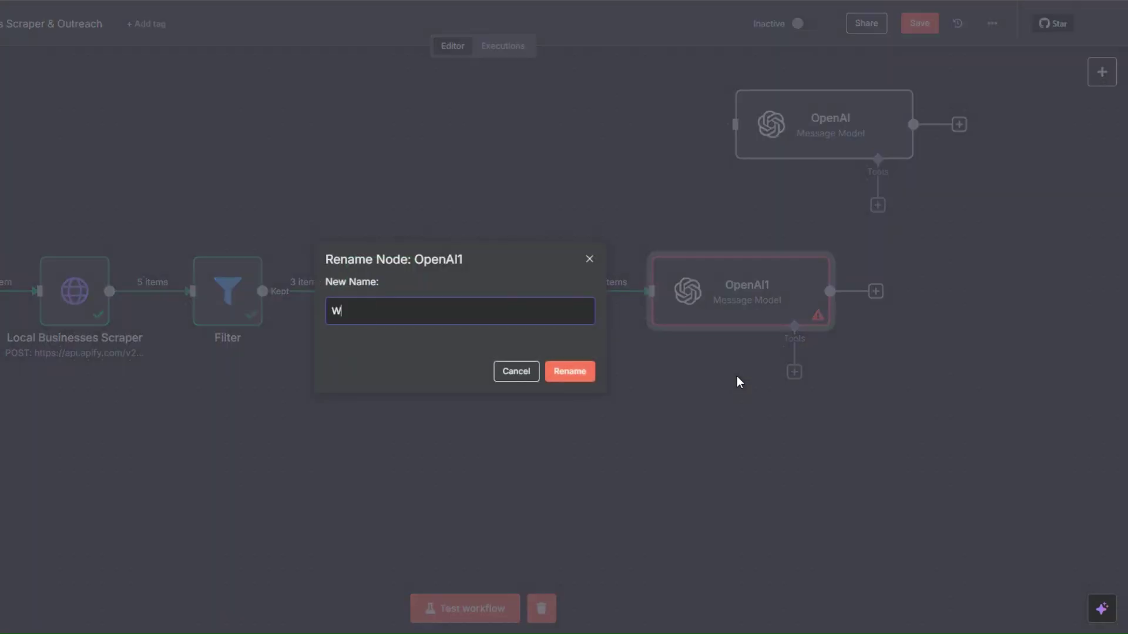
text(ebsite Data Summary)
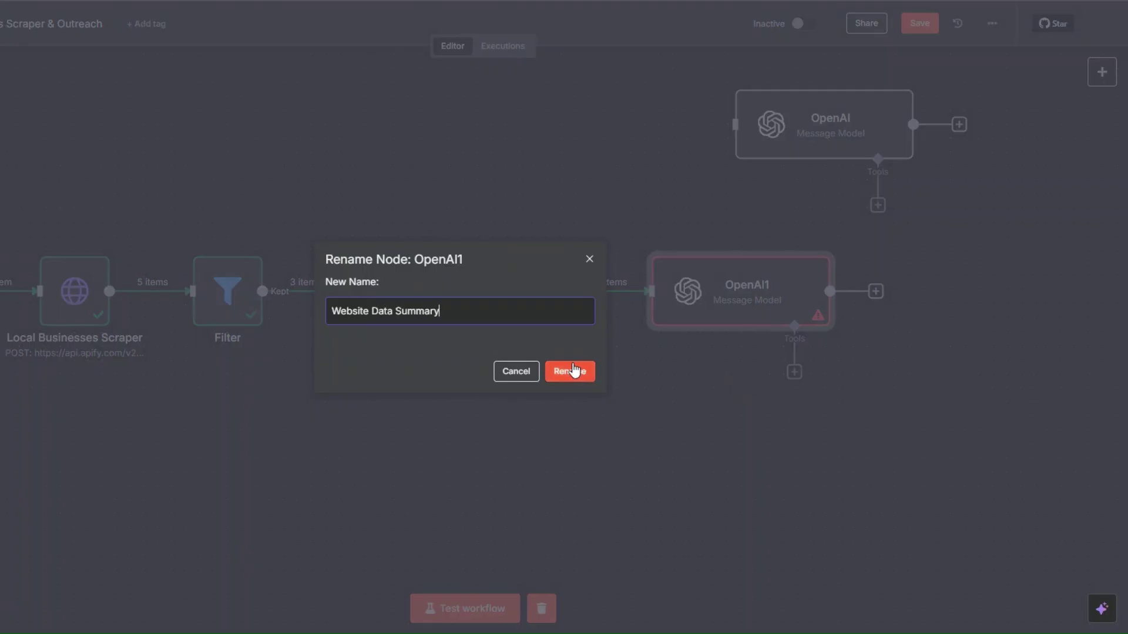
click(574, 370)
Step: In Website Data Summary, choose the GPT-4O-MINI model and make the first message a System prompt: "You are a helpful, intelligent data extract assistant."
right_click(729, 322)
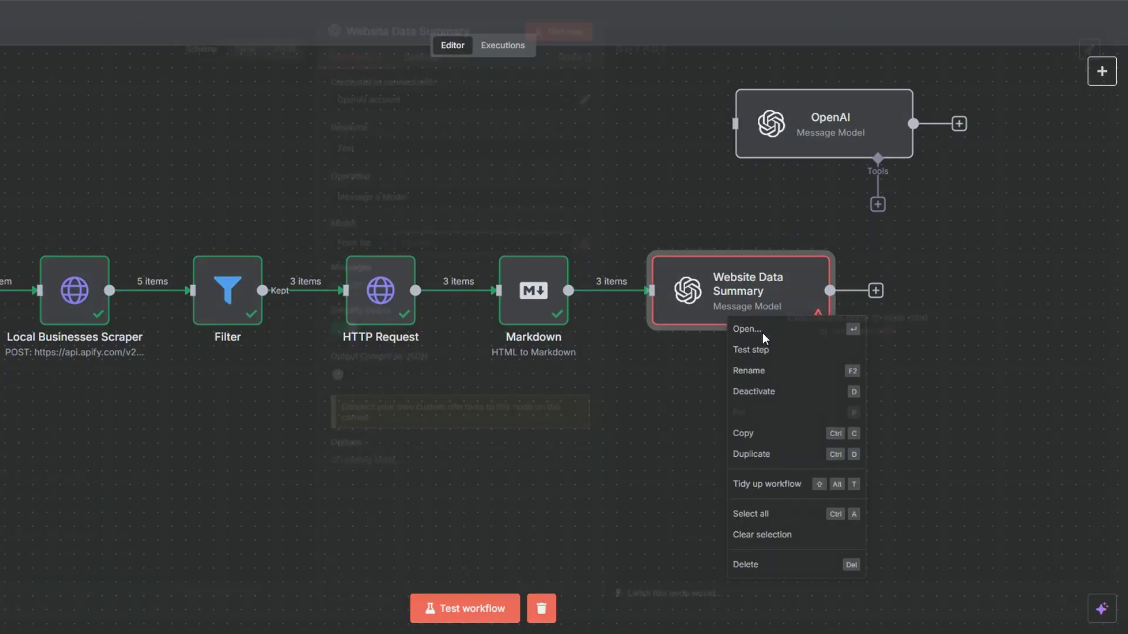
click(763, 335)
click(431, 257)
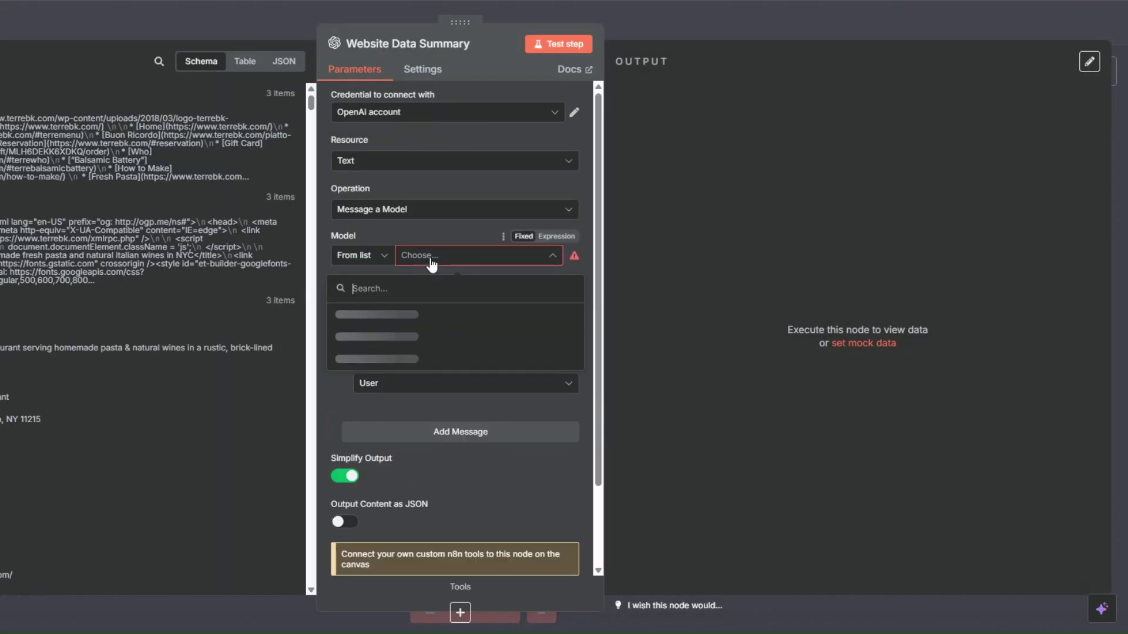
click(400, 330)
text(You are a helpful, intelligent data extract assistant.)
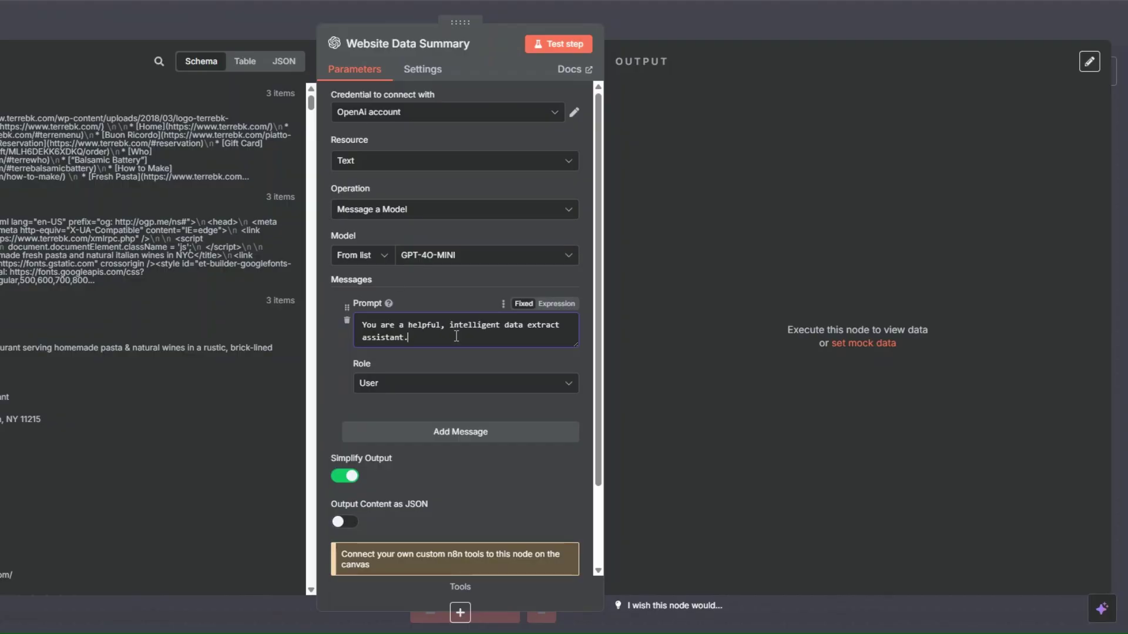
click(444, 384)
click(447, 522)
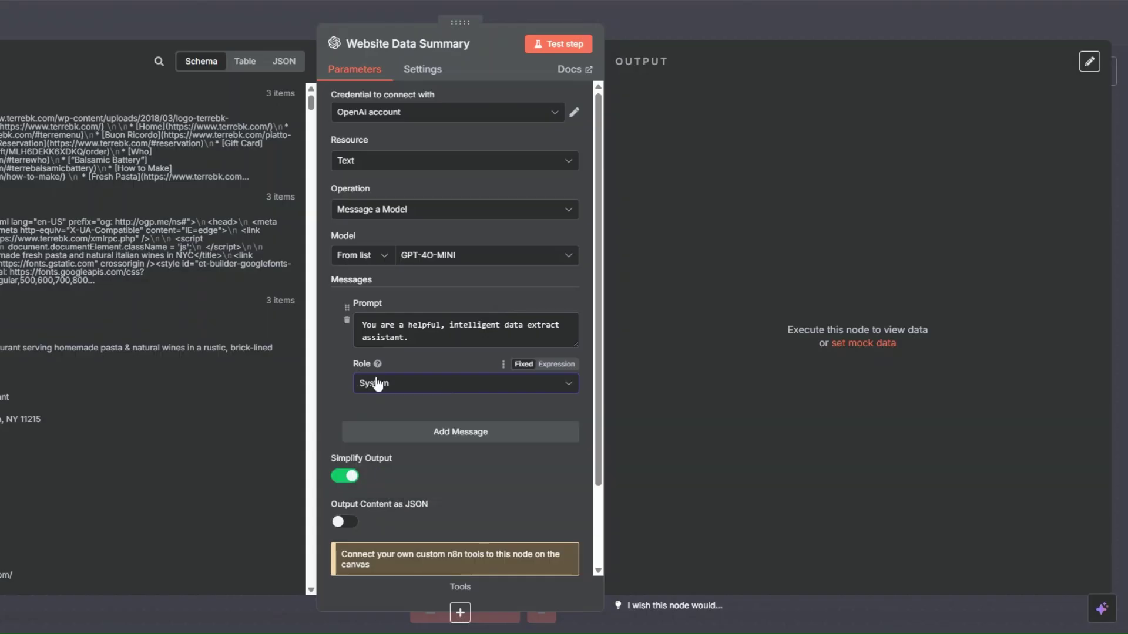
Step: Add a user message with an expression prompt requesting a WebsiteData section of at least two paragraphs, three outreach angles and newlines formatted as `\n`
click(425, 430)
scroll(436, 395, down, 3)
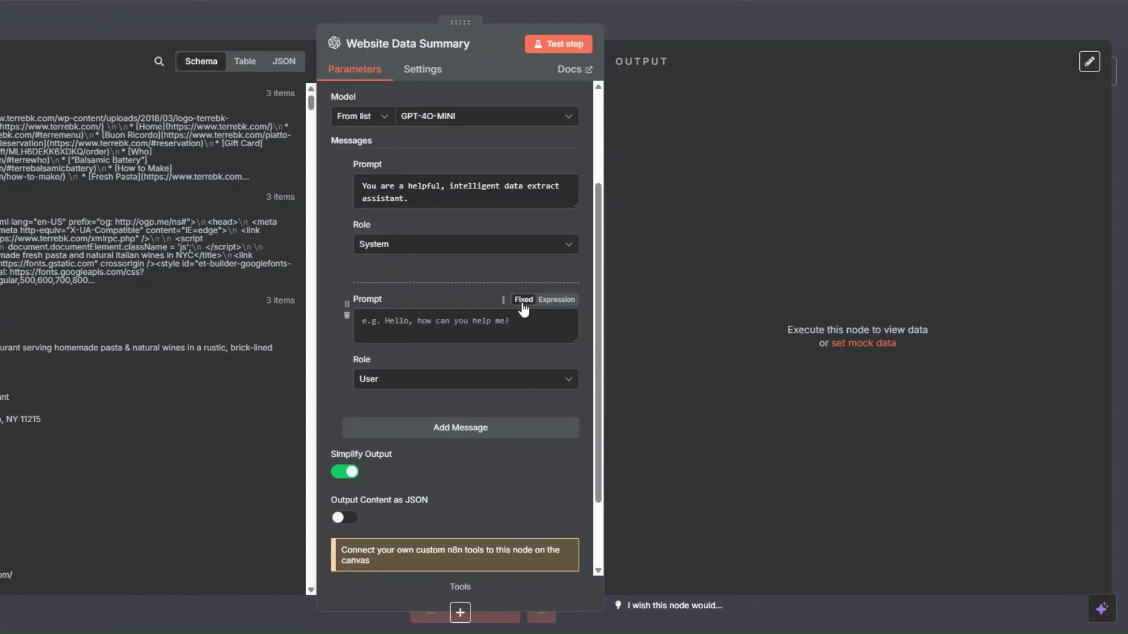
click(555, 300)
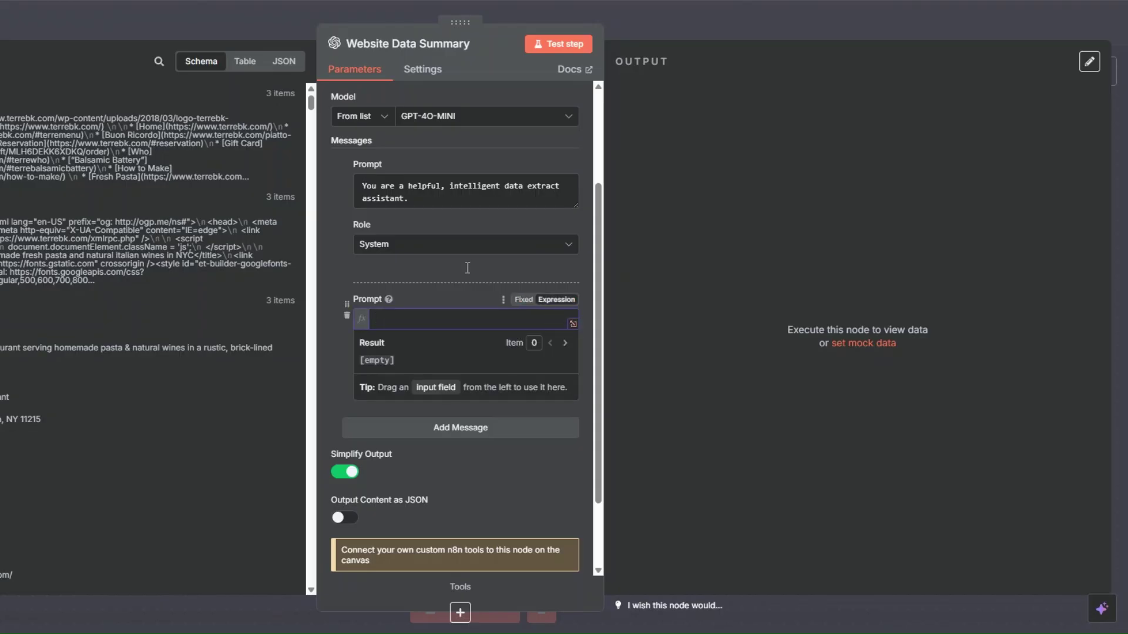
click(572, 324)
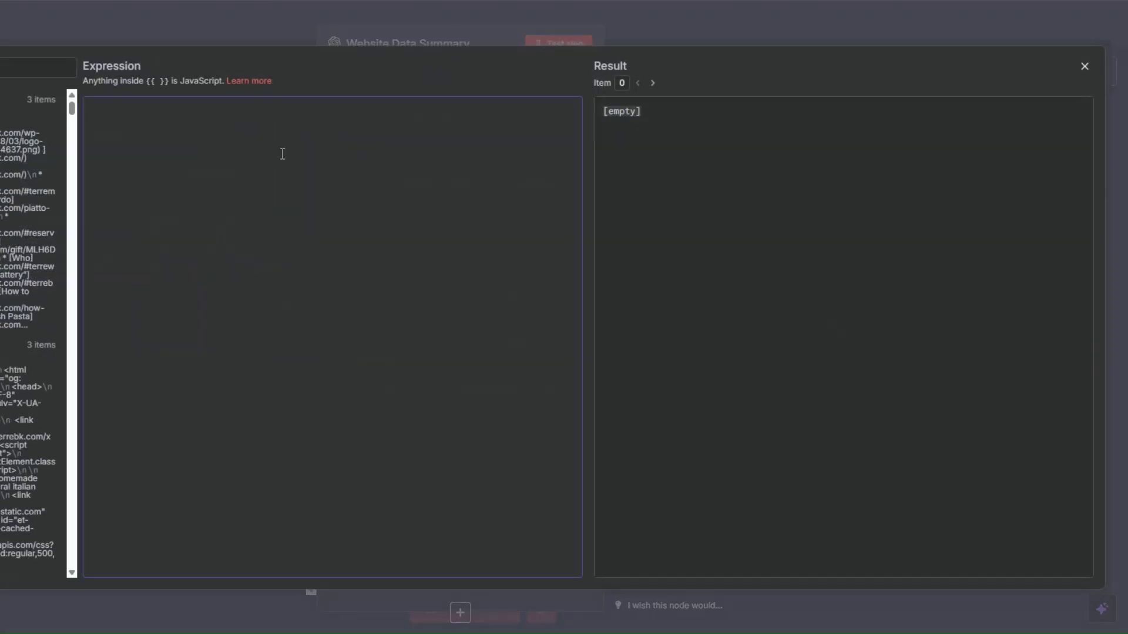
text(You're being provided with a block of unstructured information related to a Local business’s website.  Your job is to analyze this raw data and extract meaningful insights from it. Use the information to generate a WebsiteData section with a compelling and detailed breakdown (at least two paragraphs long).  Guidelines: 1. Be thorough and descriptive in the WebsiteData section. Go beyond surface-level points.  2. List three unique and thought-provoking angles or topics we could use to generate a personalized first line for an outreach campaign for the lead.  3. Format all newline characters as `\n` in your output.)
click(416, 233)
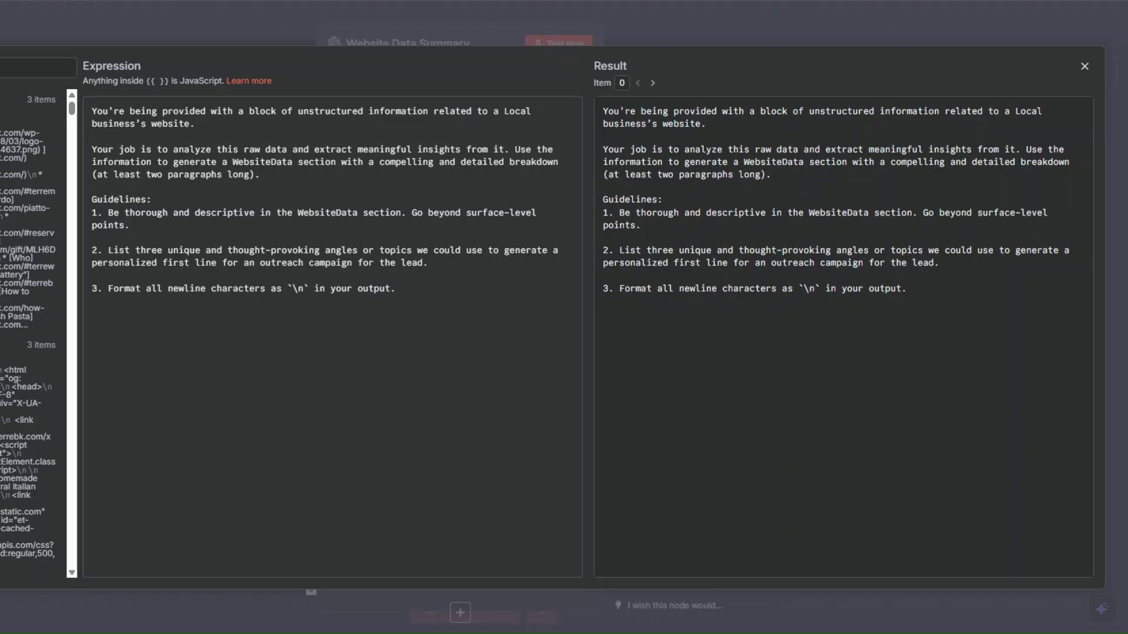
key(Escape)
Step: Add another user message with the expression prompt "Website data: {{ $json.data }}"
scroll(323, 217, down, 5)
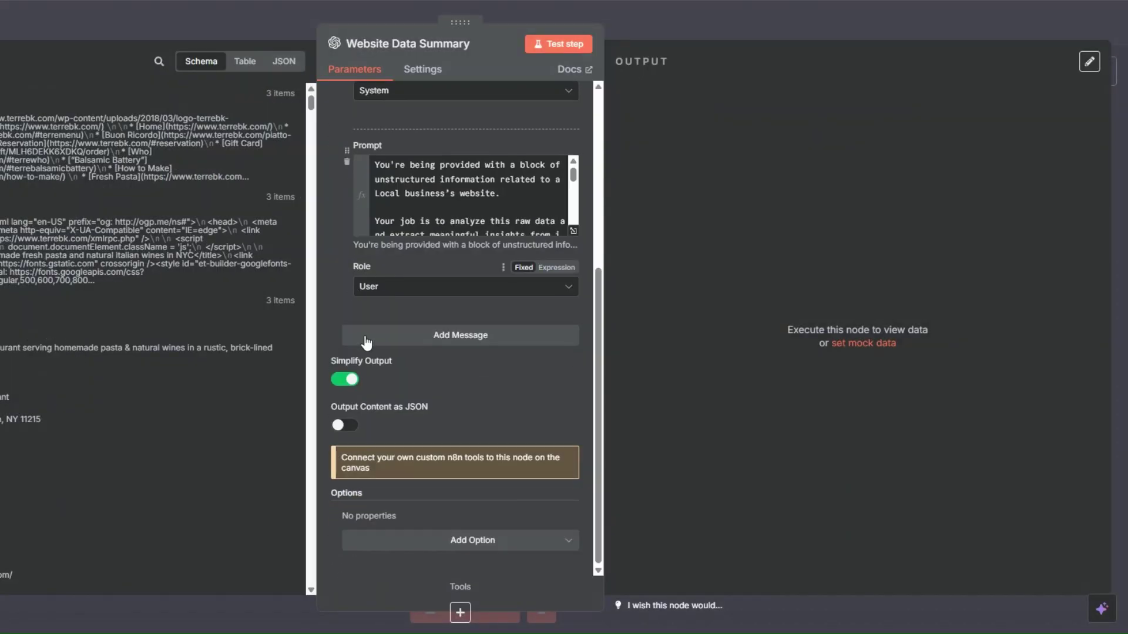
click(470, 335)
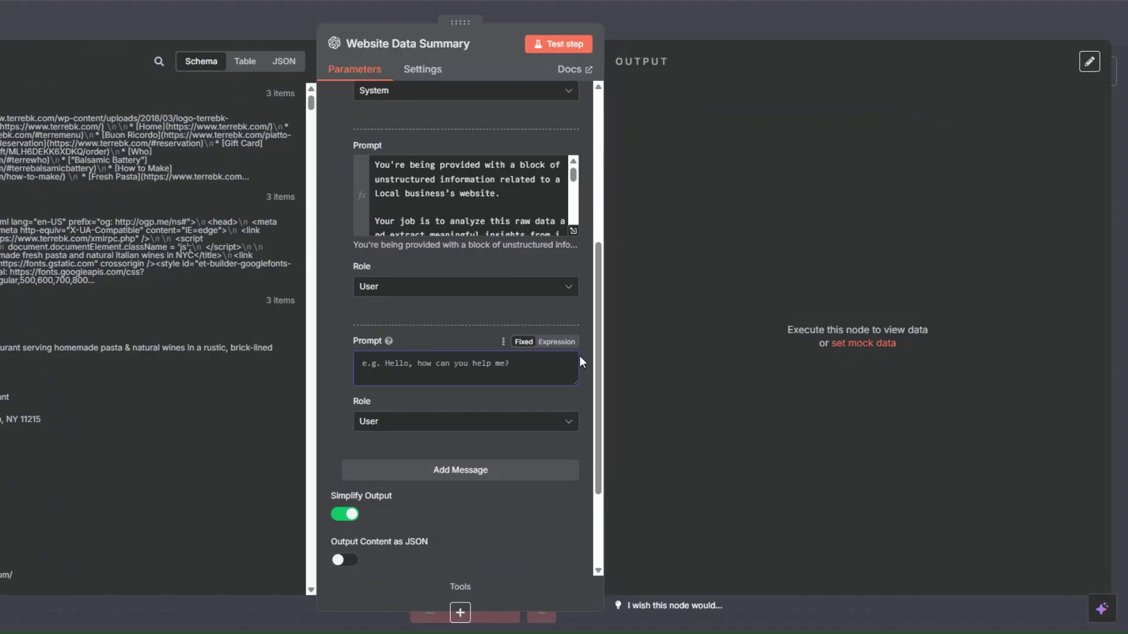
click(556, 342)
text(We)
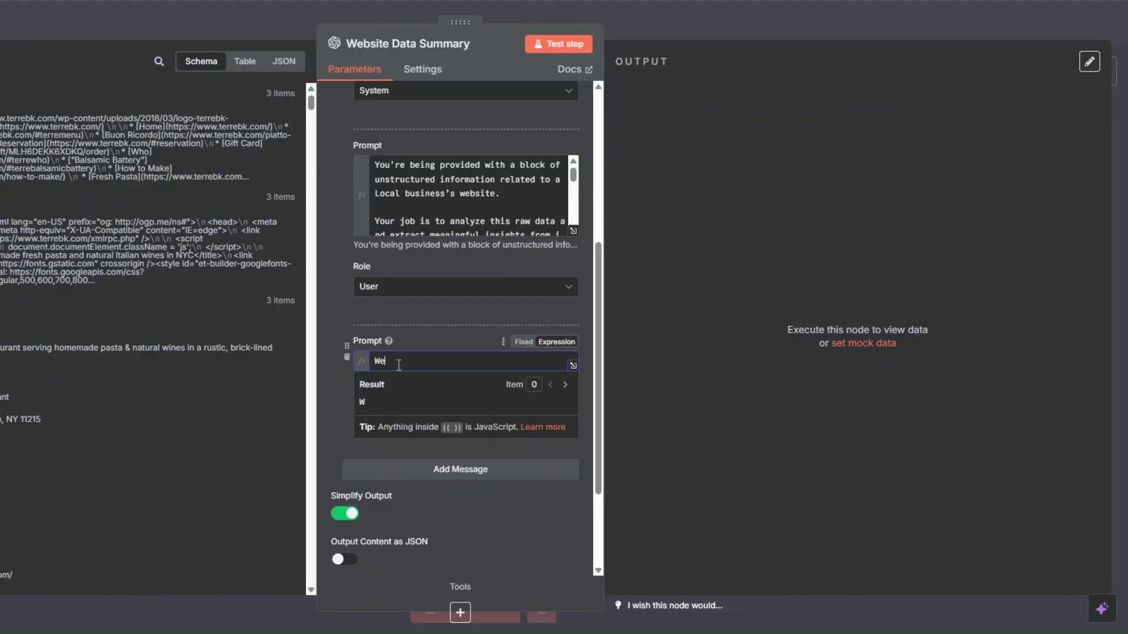
text(bsite s)
text(ata: {{ $json.data)
click(374, 329)
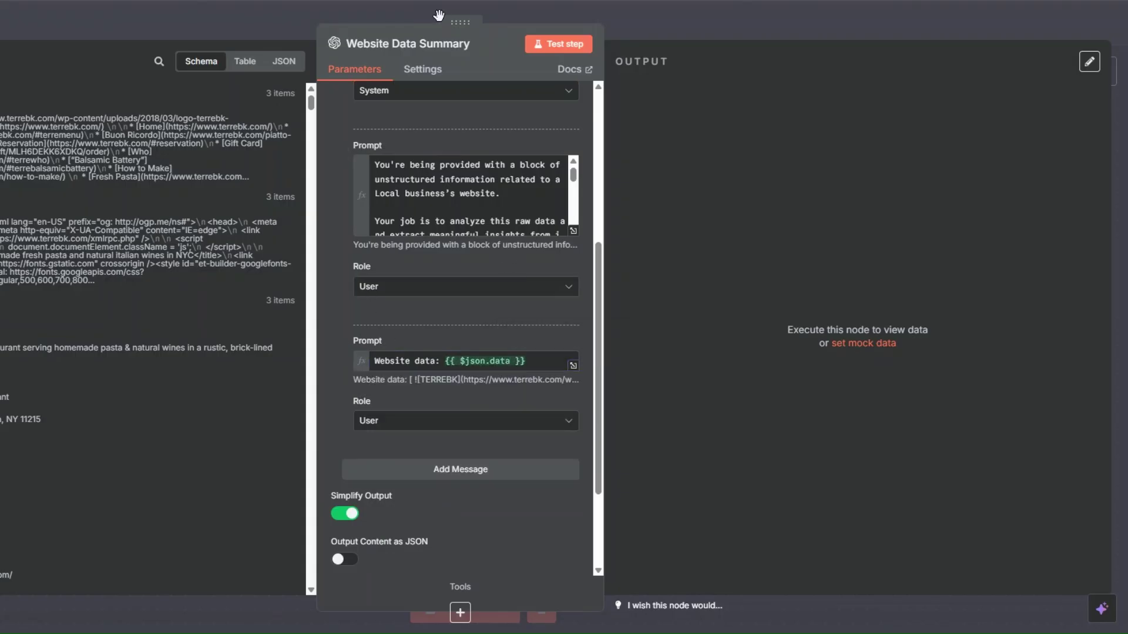
Step: Enable Output Content as JSON for the Website Data Summary node and test the node
scroll(348, 405, down, 3)
click(345, 424)
scroll(412, 410, up, 8)
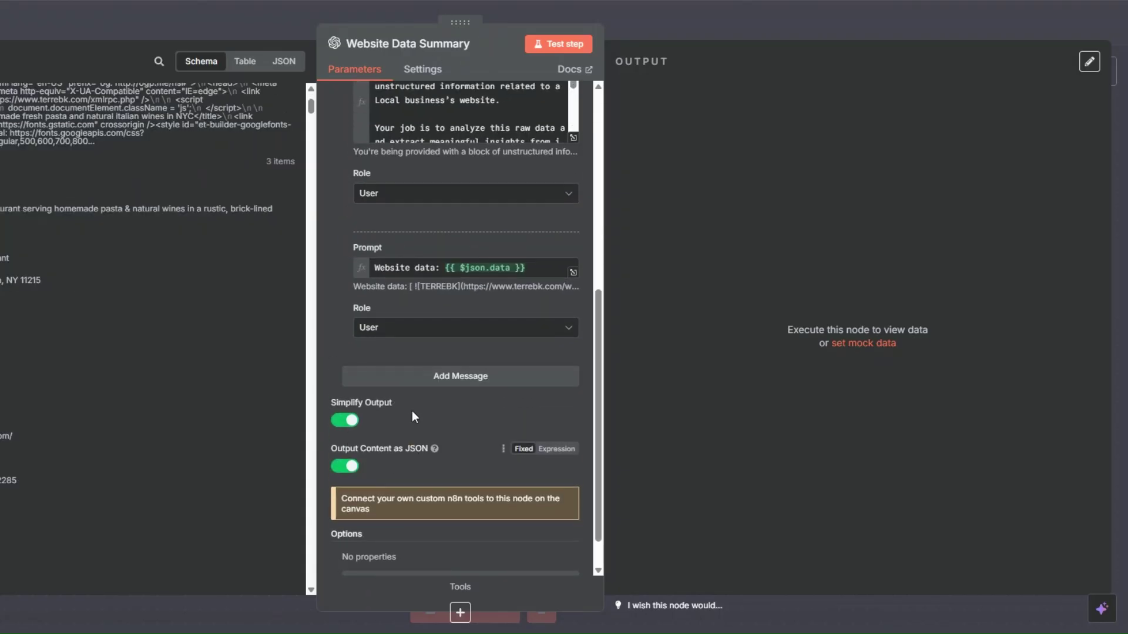
click(561, 52)
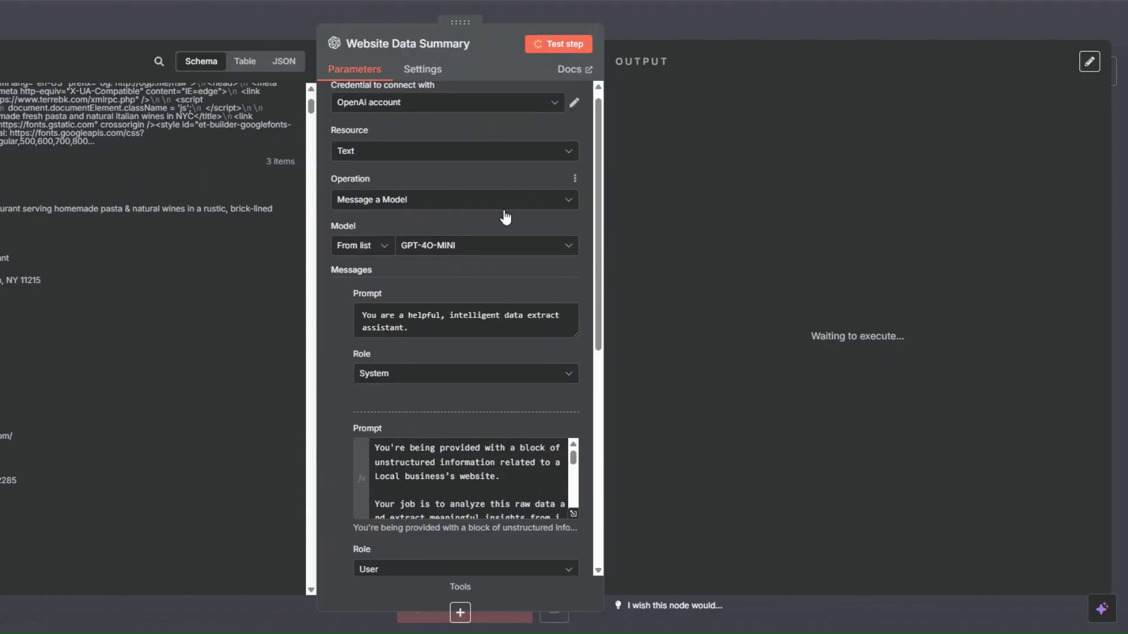
scroll(469, 246, up, 1)
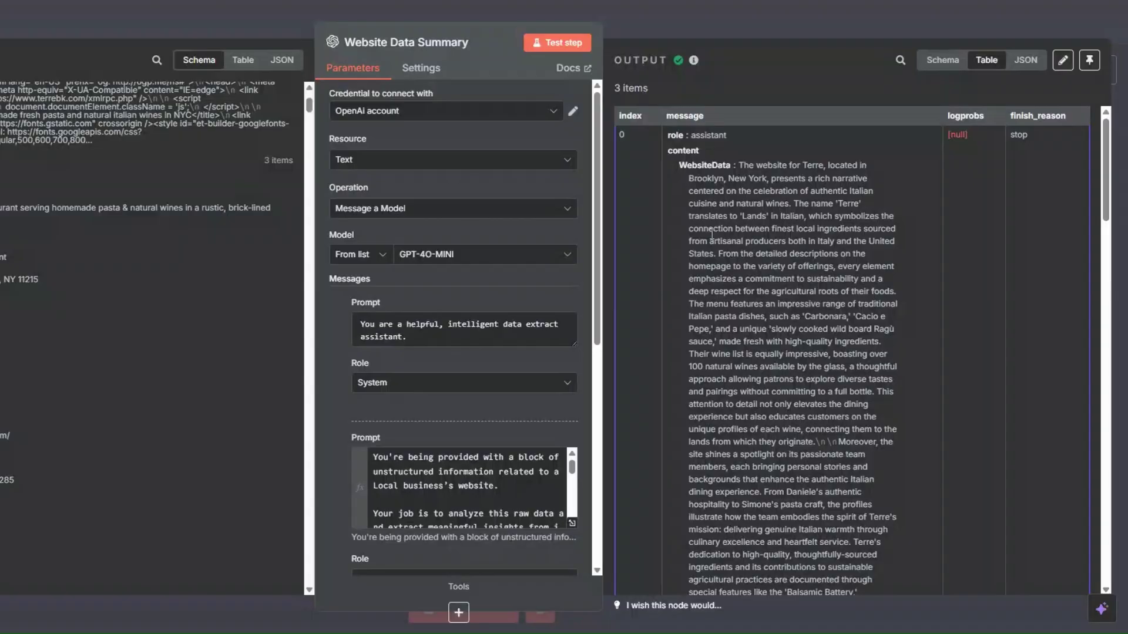
Step: Examine the generated WebsiteData summaries and outreach angles for each restaurant in the node's output
scroll(712, 234, down, 3)
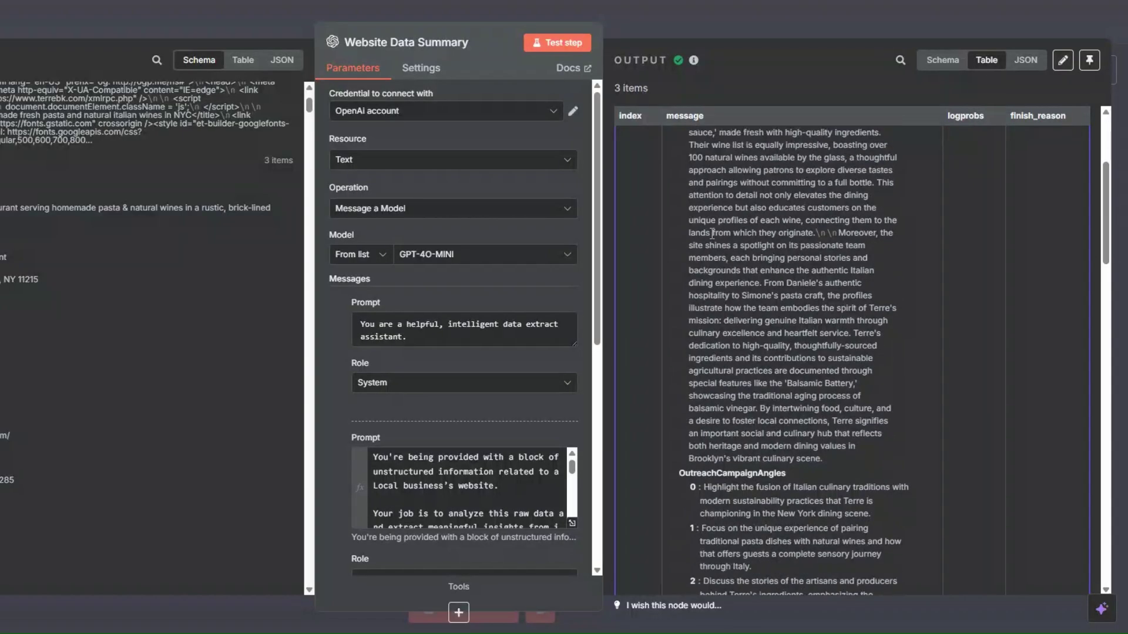
scroll(712, 233, down, 1)
drag(680, 404, 794, 404)
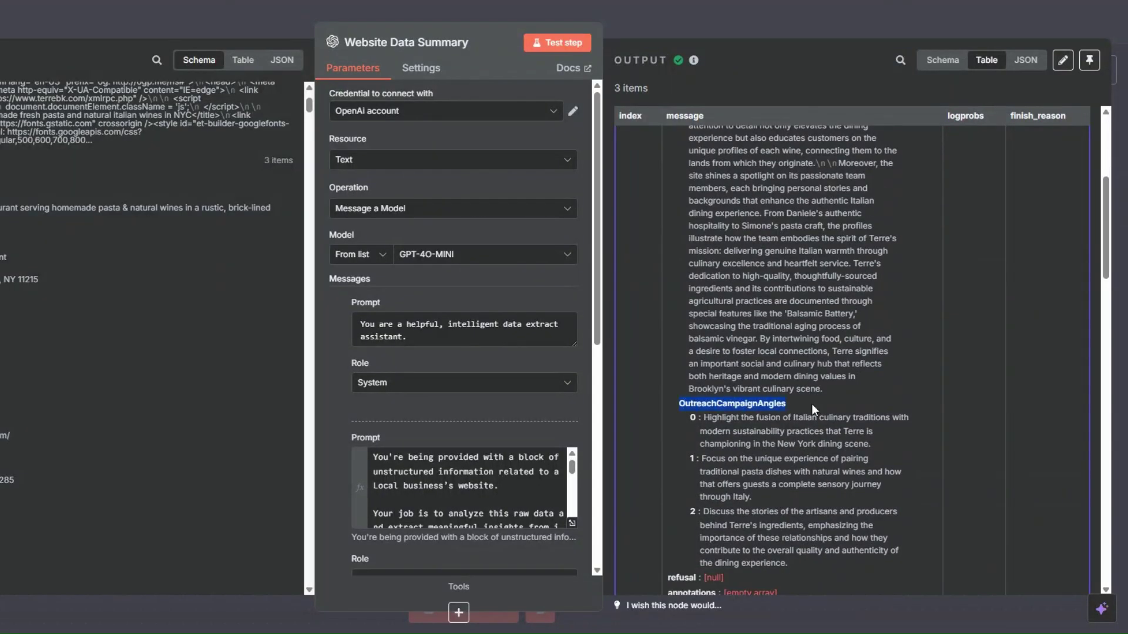
scroll(794, 404, down, 1)
drag(693, 337, 830, 481)
scroll(750, 245, down, 8)
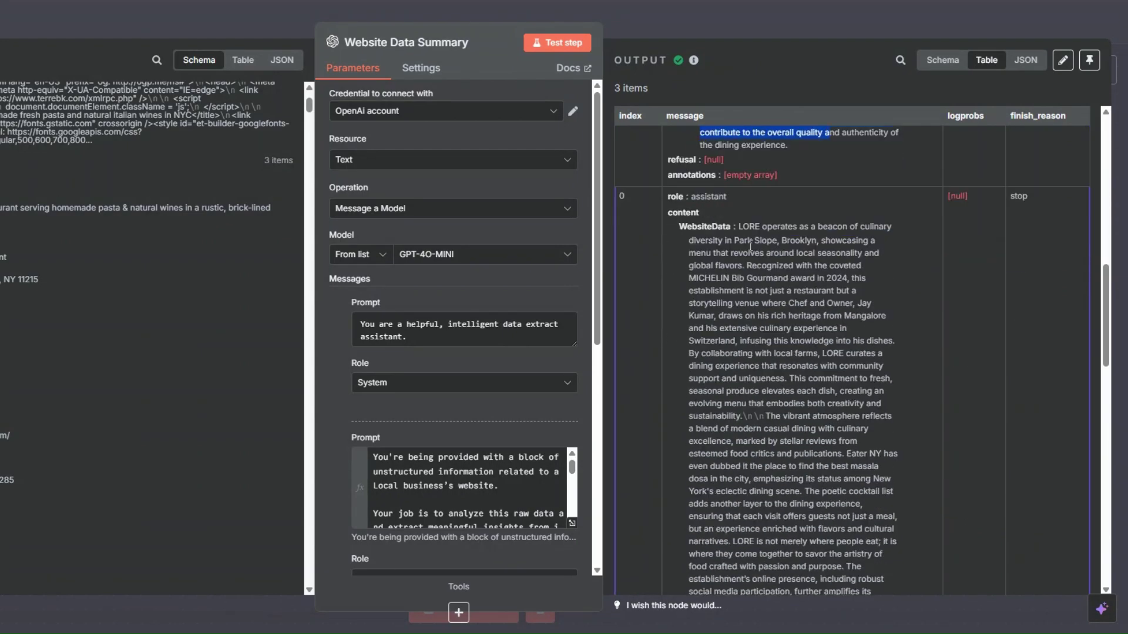
scroll(750, 245, down, 20)
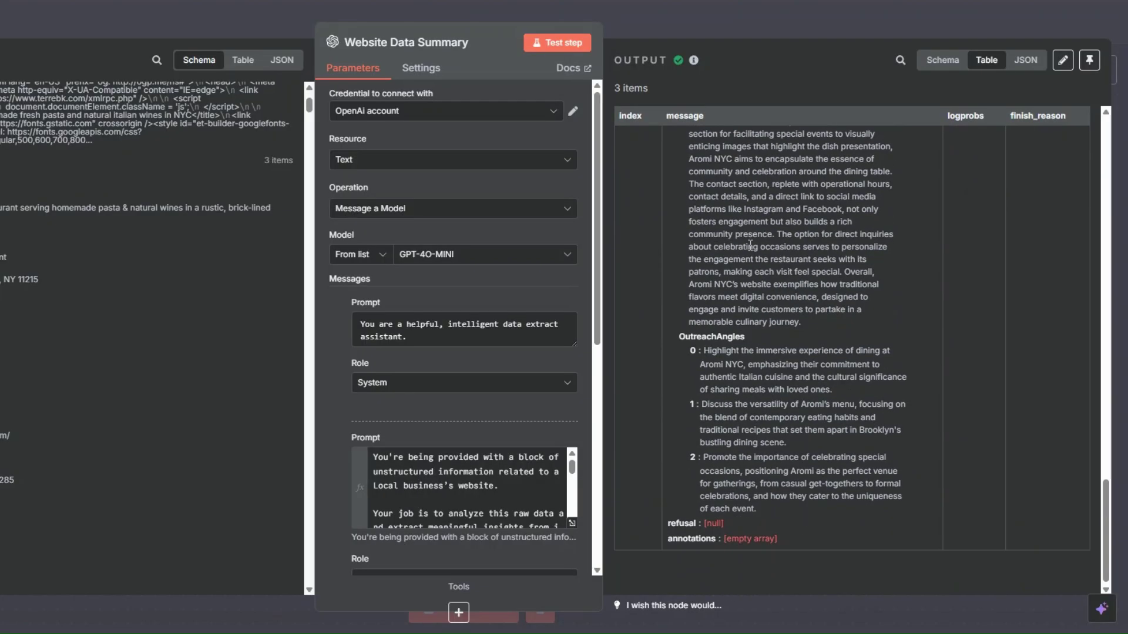
scroll(750, 246, up, 19)
scroll(750, 246, up, 10)
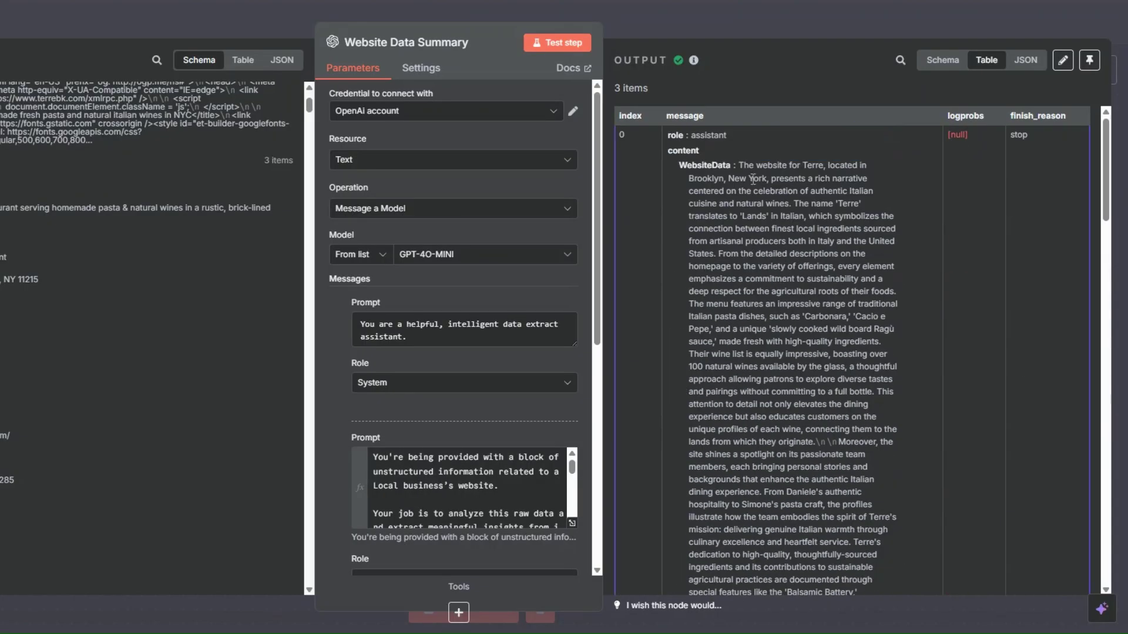
Step: Return to the canvas and place the original OpenAI node directly after the Website Data Summary node
key(Escape)
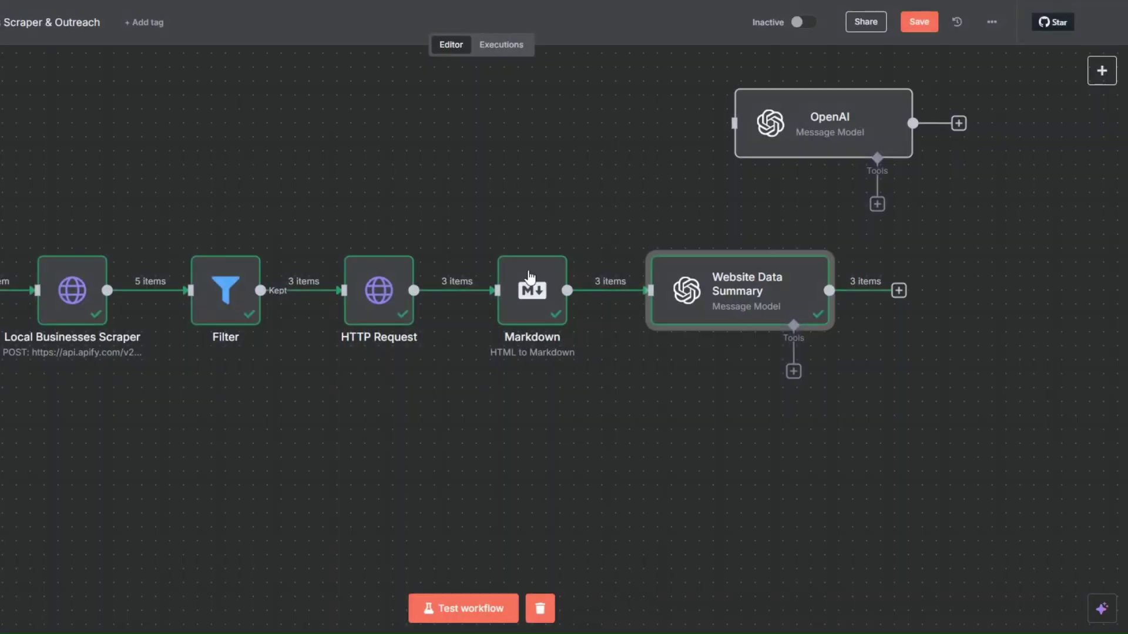
drag(809, 138, 990, 306)
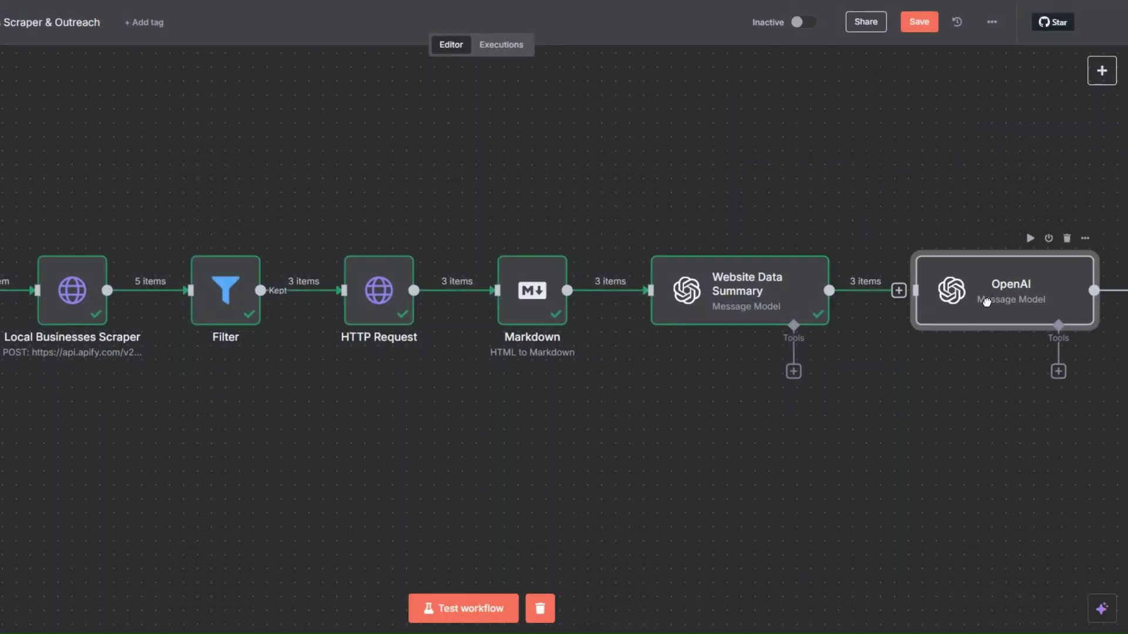
Step: Connect the Website Data Summary node to the OpenAI node and rename the OpenAI node as "Generate First Lines"
drag(899, 290, 936, 298)
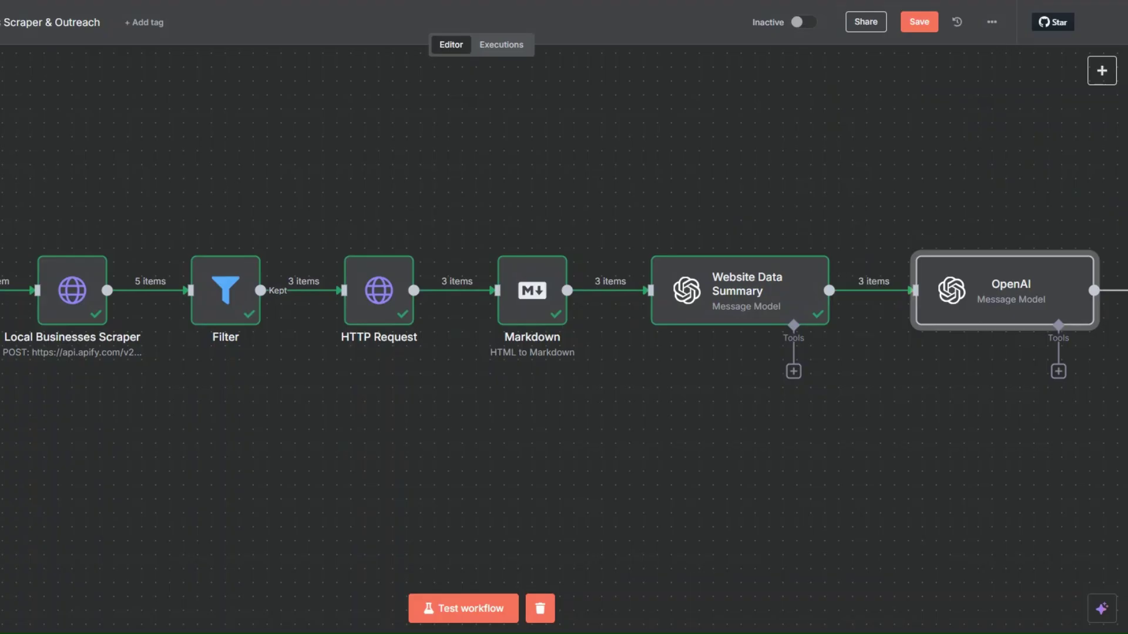
key(1)
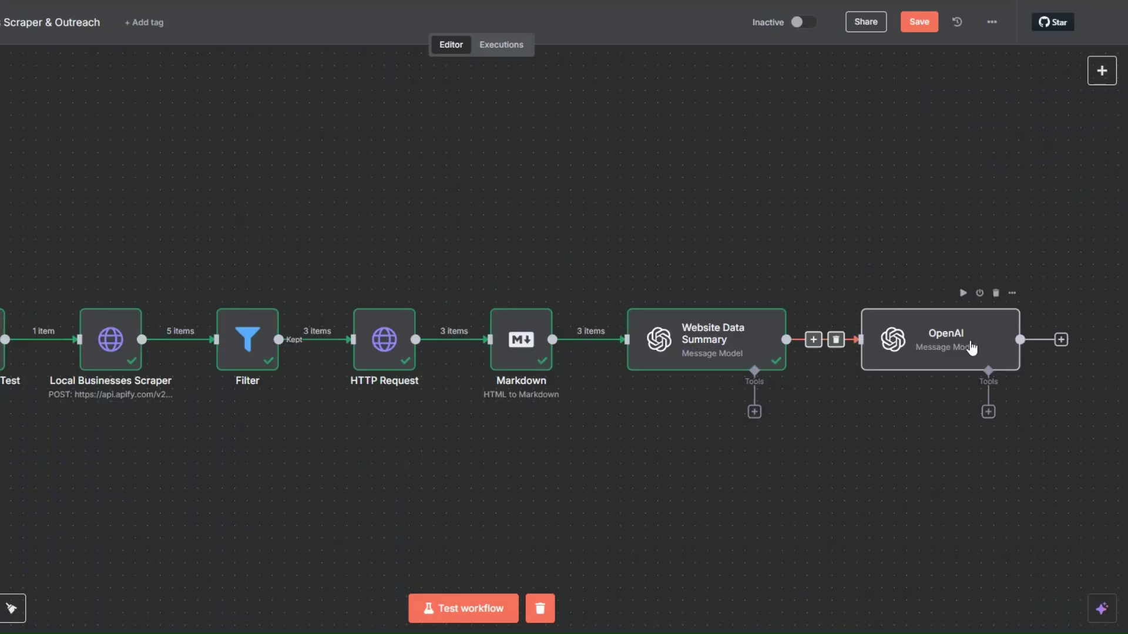
right_click(971, 355)
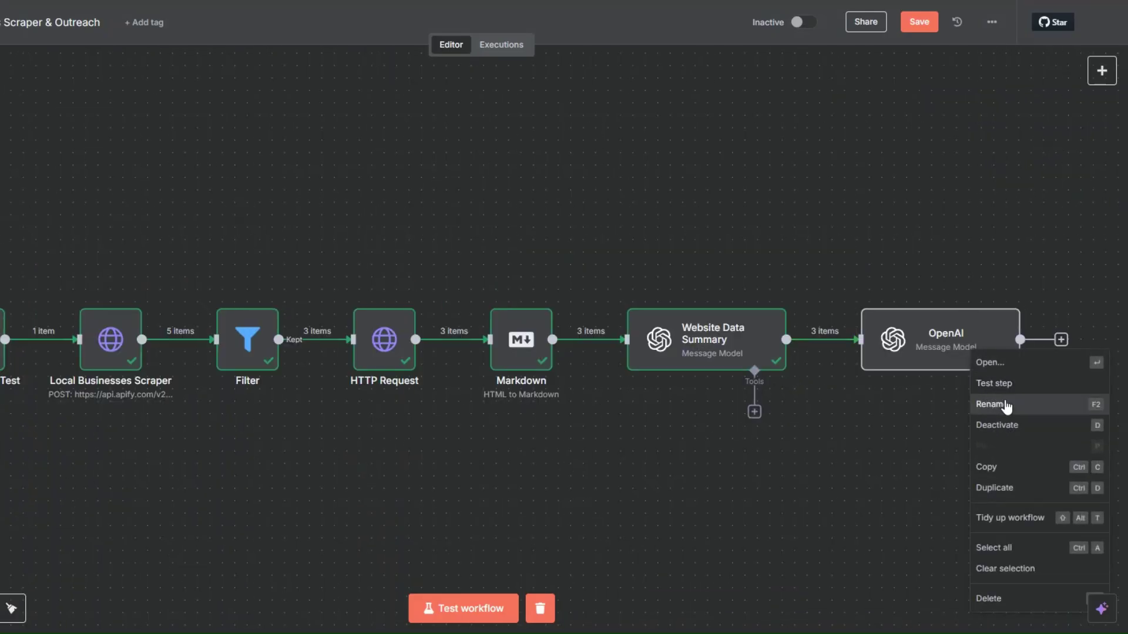
click(1006, 405)
text(Generate First Lines)
click(568, 370)
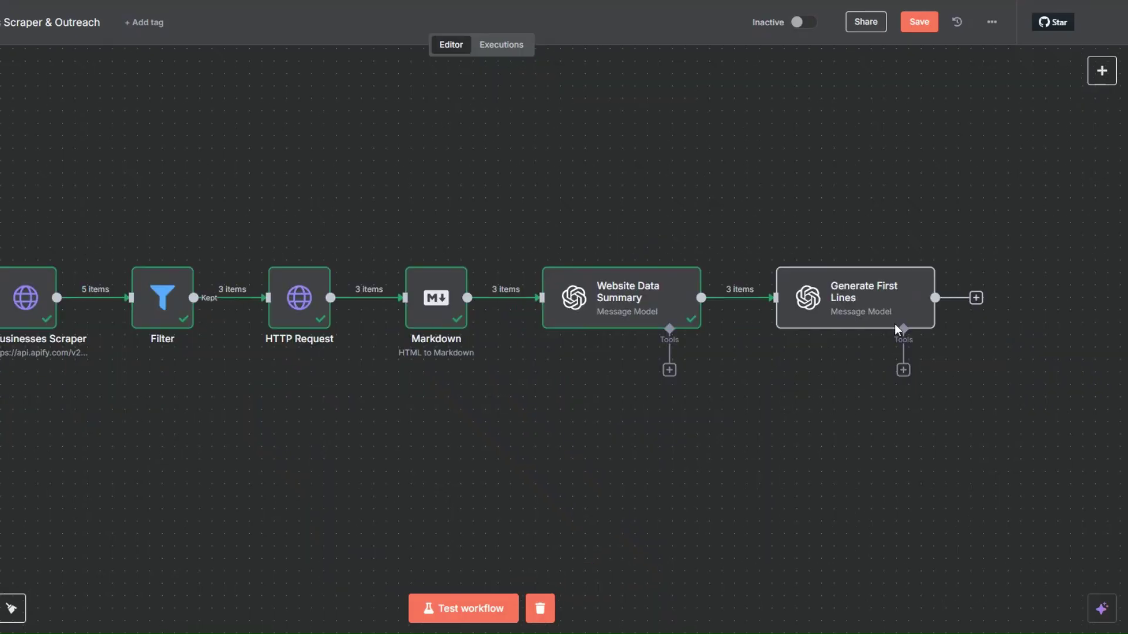
Step: In the Generate First Lines user prompt, replace the website line with "Website Data: {{ $json.message.content.WebsiteData }}"
right_click(878, 301)
click(885, 313)
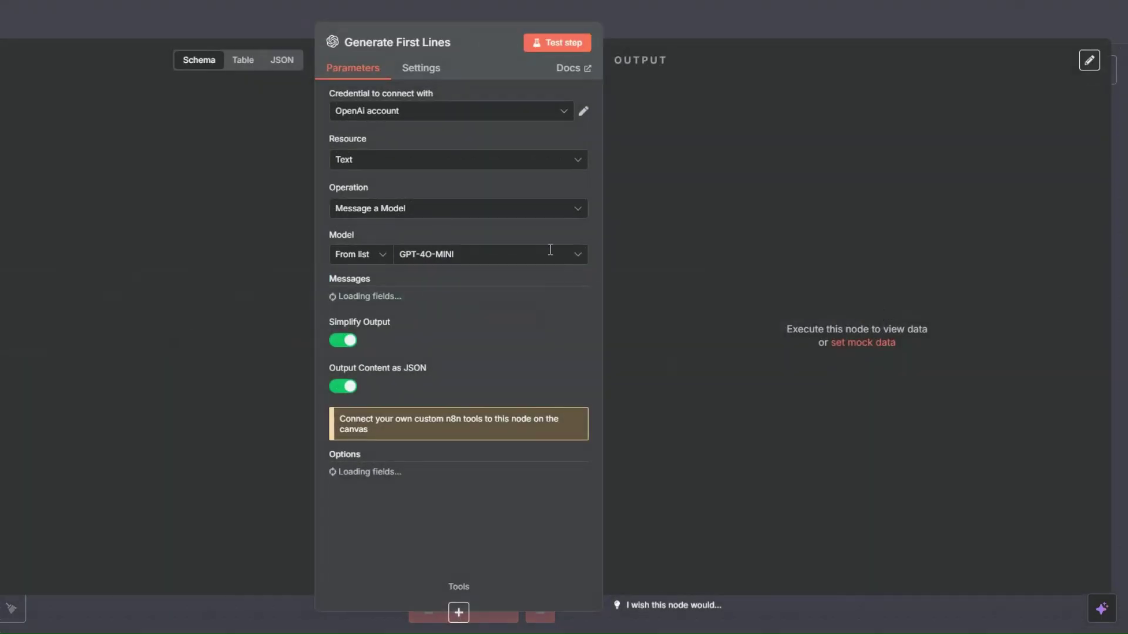
scroll(439, 280, down, 4)
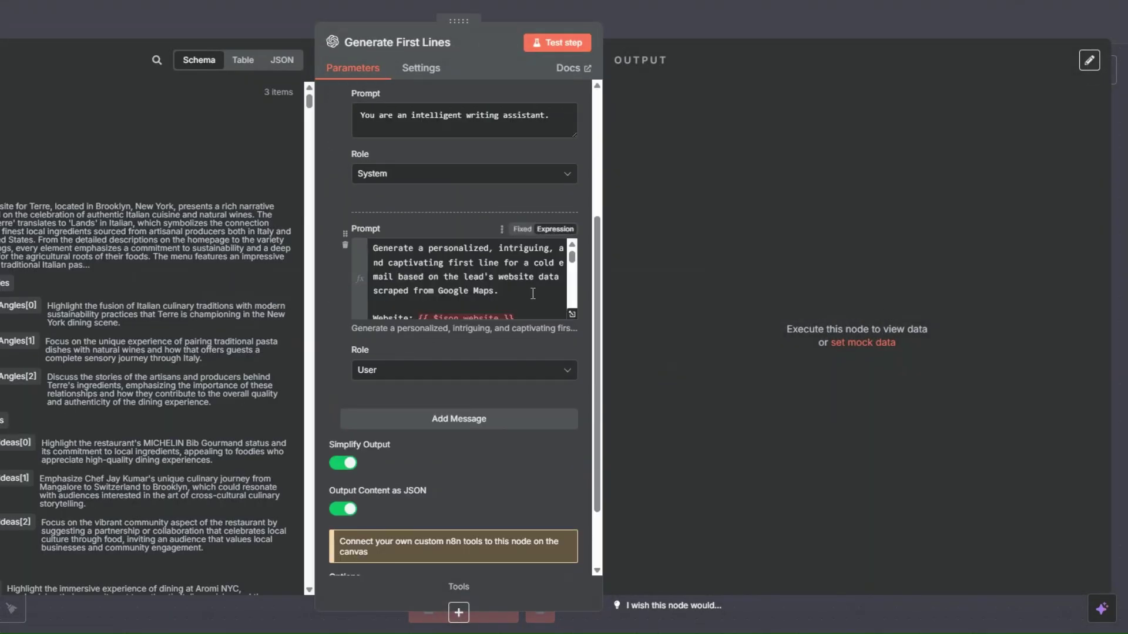
click(572, 315)
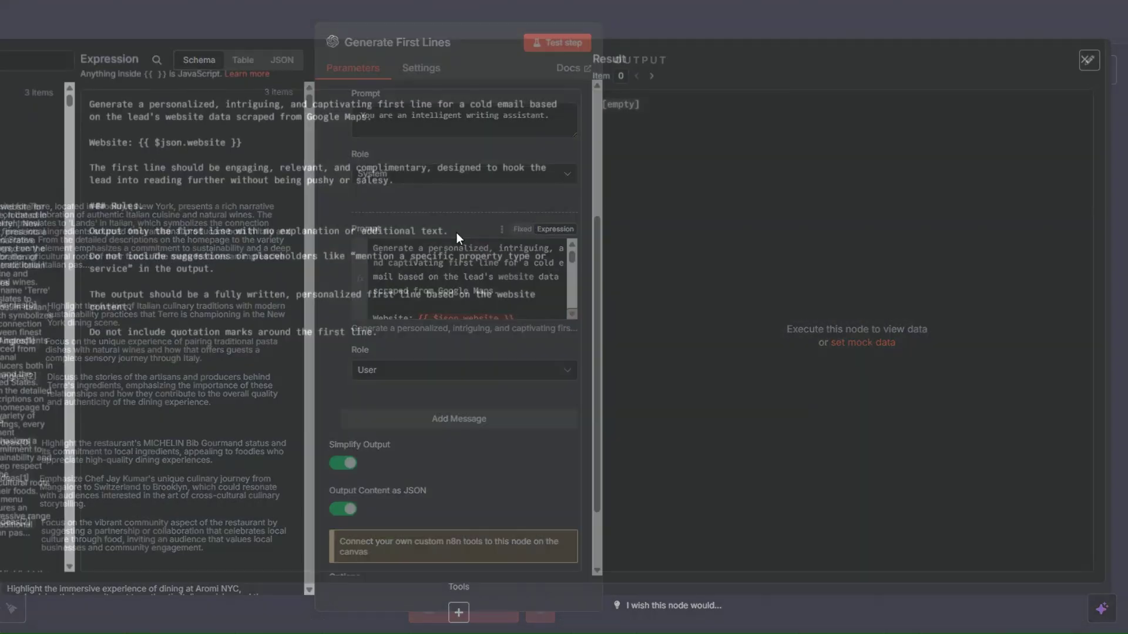
drag(250, 151, 140, 148)
key(BackSpace)
click(133, 148)
text(Data)
drag(0, 212, 159, 166)
drag(339, 167, 352, 148)
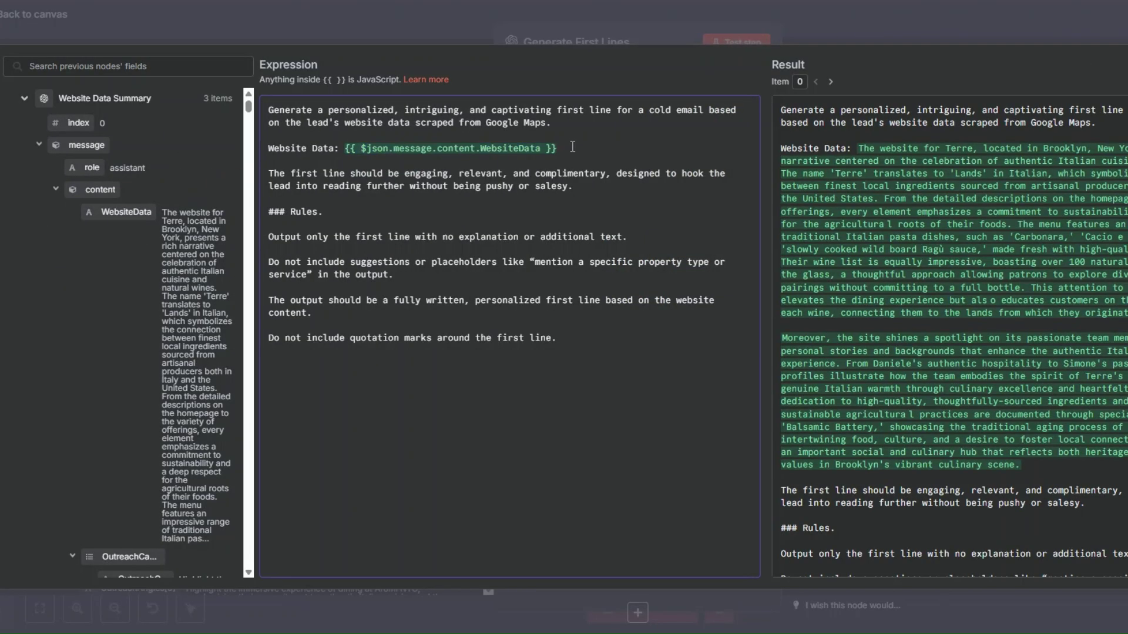
Step: Below the Website Data line, add "Outreach campaign Angle 1: {{ $json.message.content.OutreachCampaignAngles[0] }}" to the prompt
key(Return)
scroll(89, 298, down, 4)
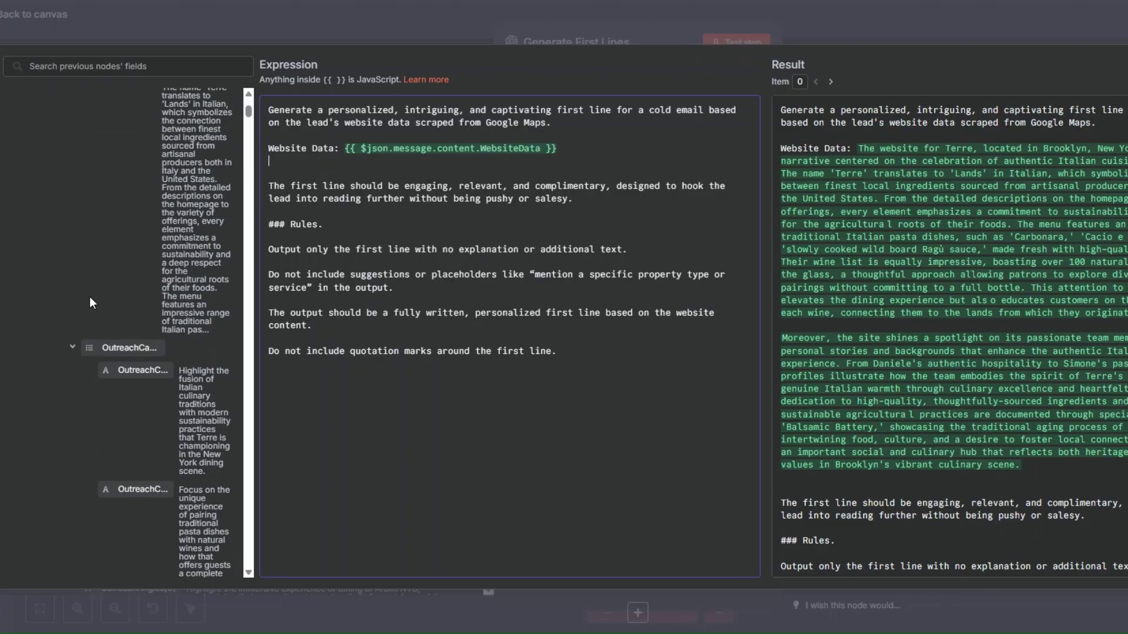
key(Return)
text(Outreach campaign)
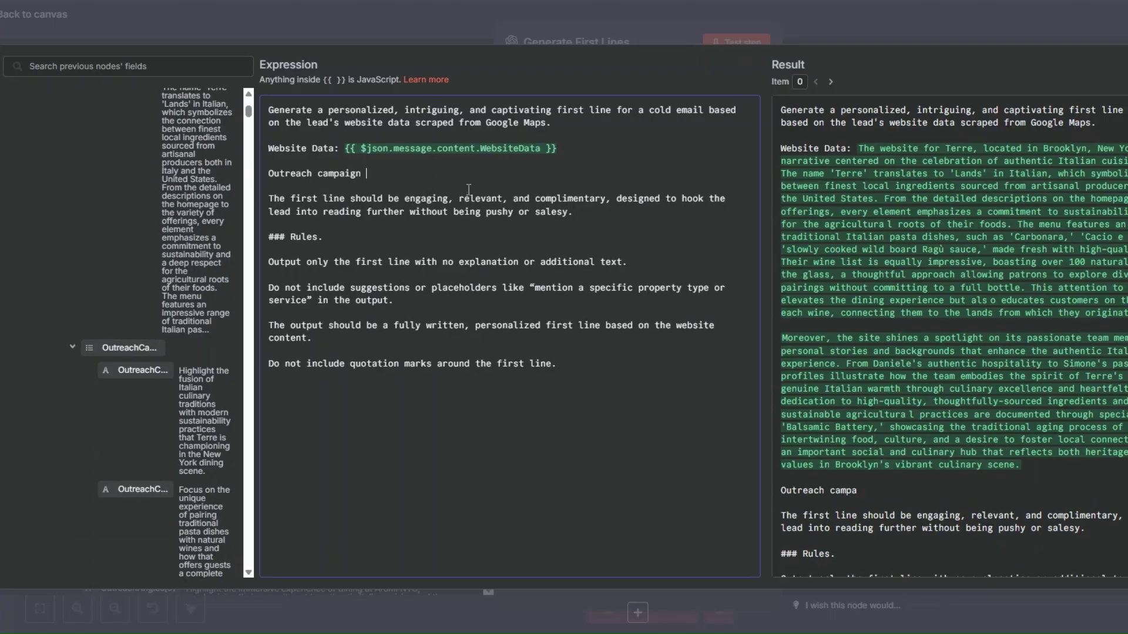
text( Angle 1:)
drag(143, 370, 423, 176)
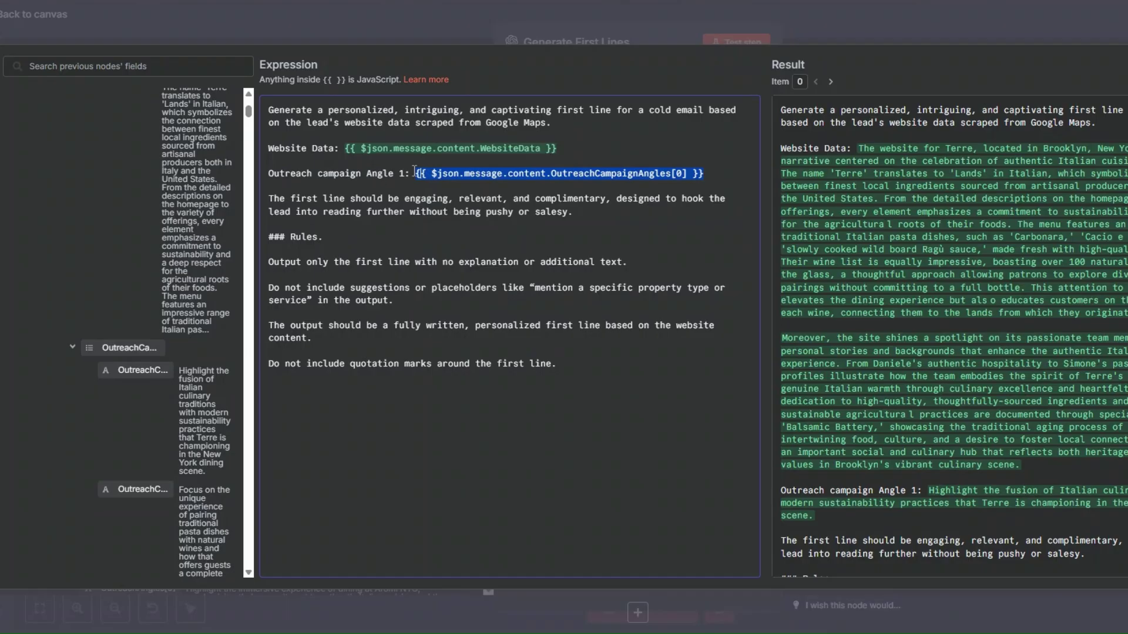
Step: Add the line "Outreach campaign Angle 2: {{ $json.message.content.OutreachCampaignAngles[1] }}" below Angle 1 in the prompt
click(719, 178)
key(Return)
key(Return)
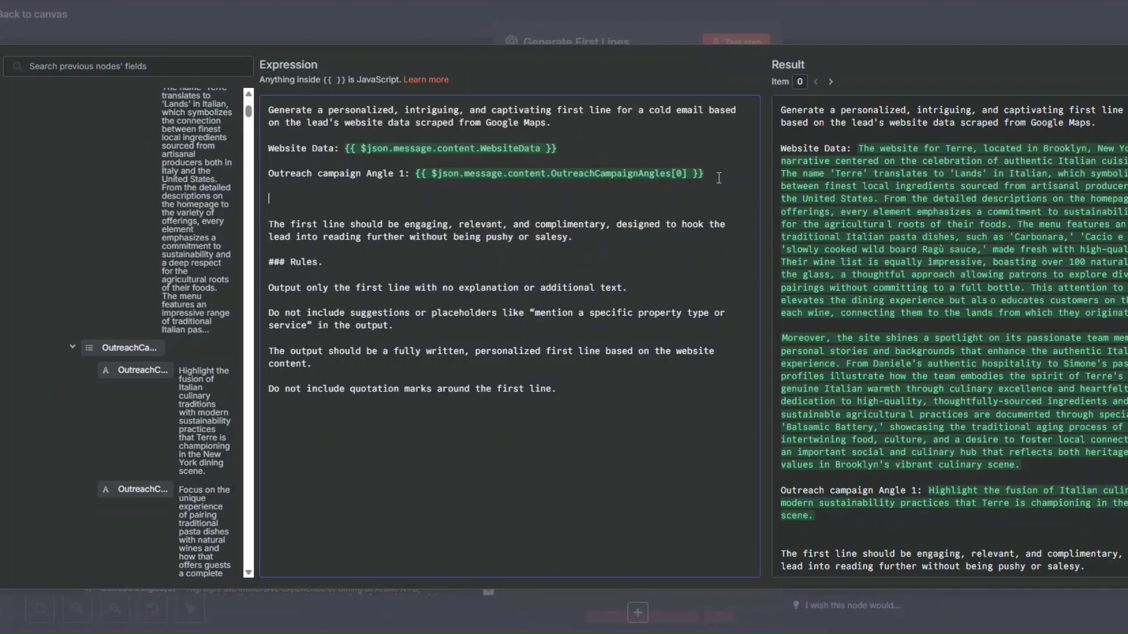
text(Outreach campaign Angle 1:)
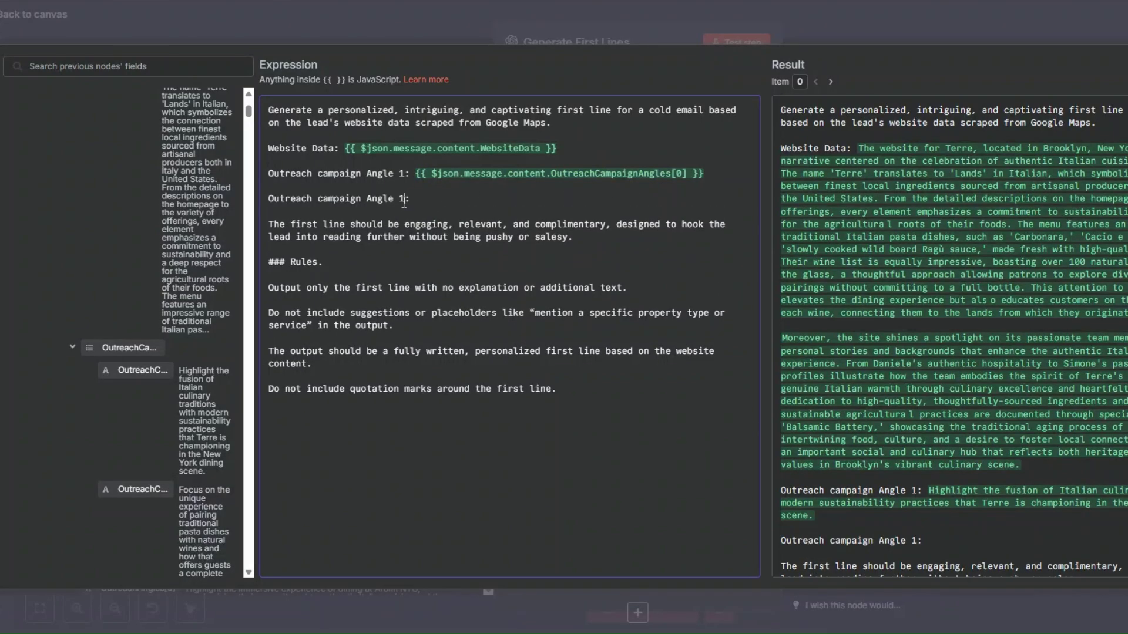
text(2)
drag(141, 489, 414, 199)
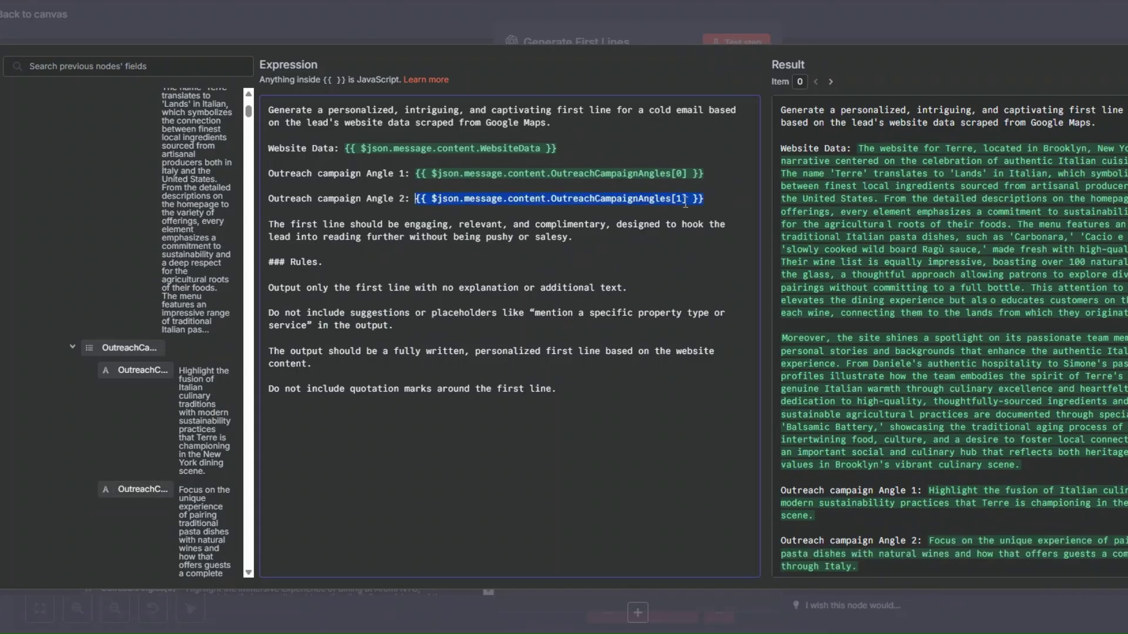
Step: Add the line "Outreach campaign Angle 3: {{ $json.message.content.OutreachCampaignAngles[2] }}" below Angle 2 and test the Generate First Lines node
key(Return)
key(Return)
scroll(232, 306, down, 3)
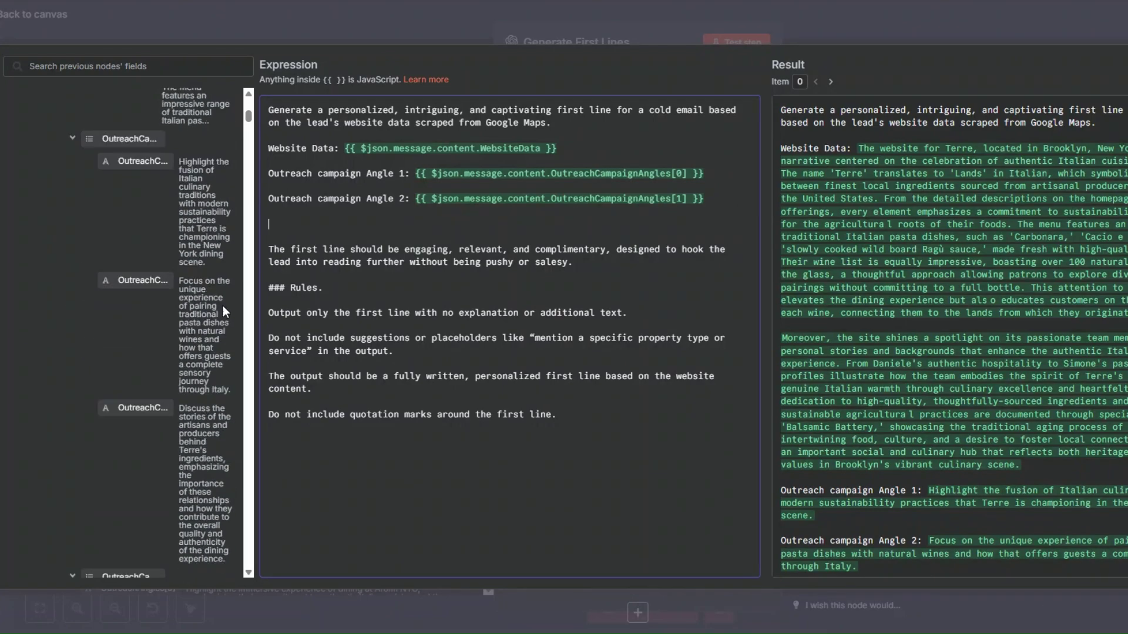
text(Outreach campaign Angle 1:)
key(Left)
key(shift+Left)
text(3)
drag(139, 407, 431, 237)
click(414, 234)
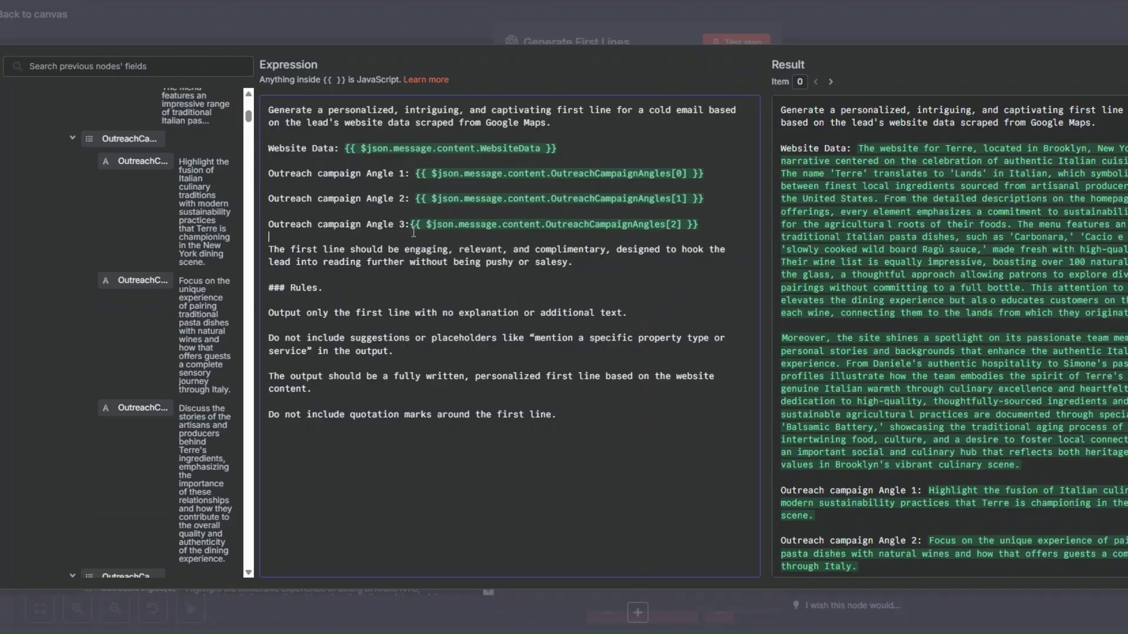
key(Escape)
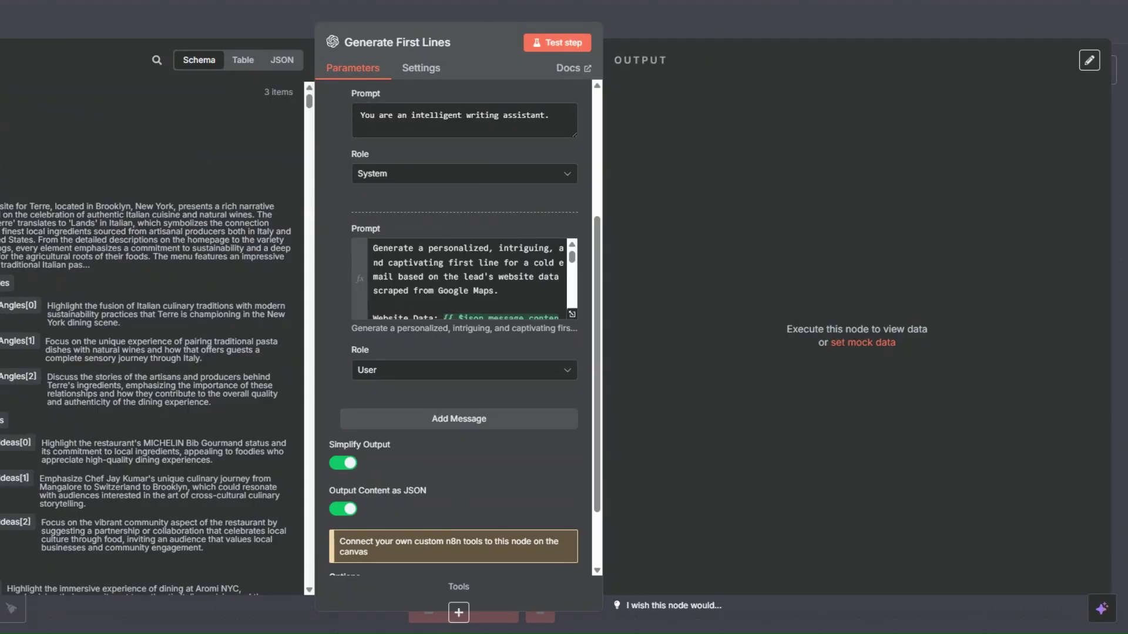
click(569, 42)
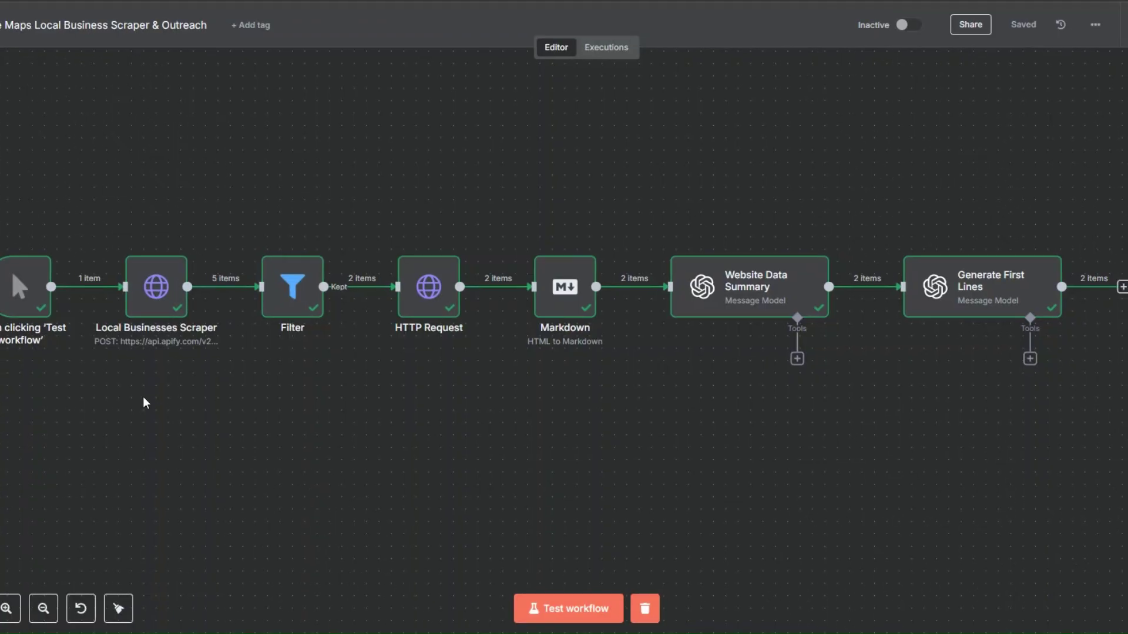
Step: Review the scraped businesses in the Local Businesses Scraper node's output and return to the canvas
right_click(165, 316)
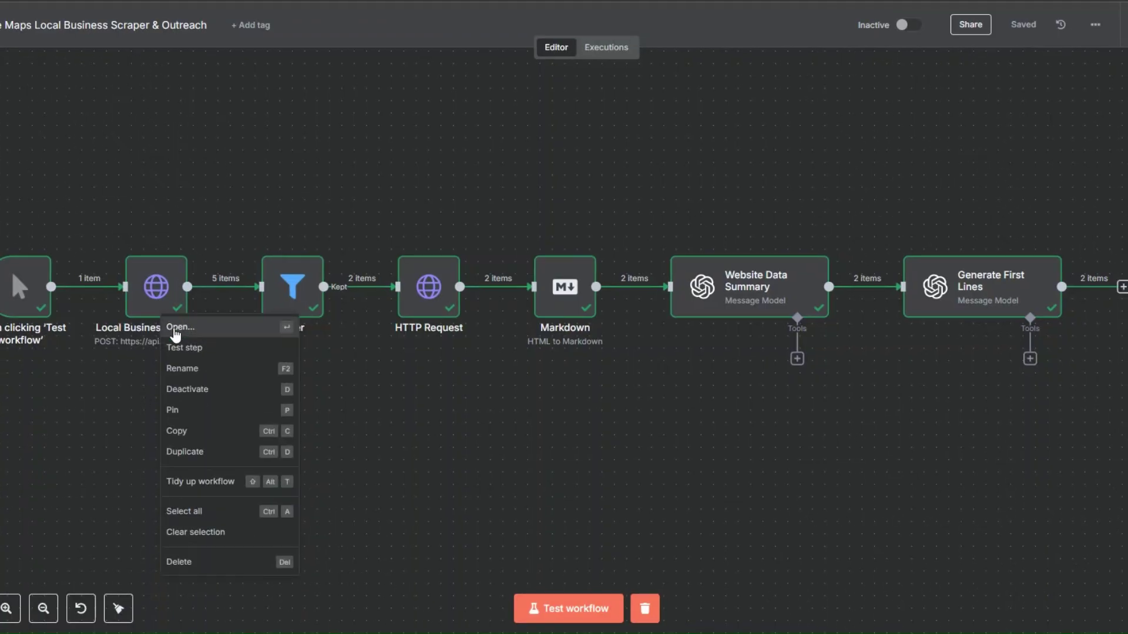
key(Return)
drag(1112, 176, 1112, 517)
key(Escape)
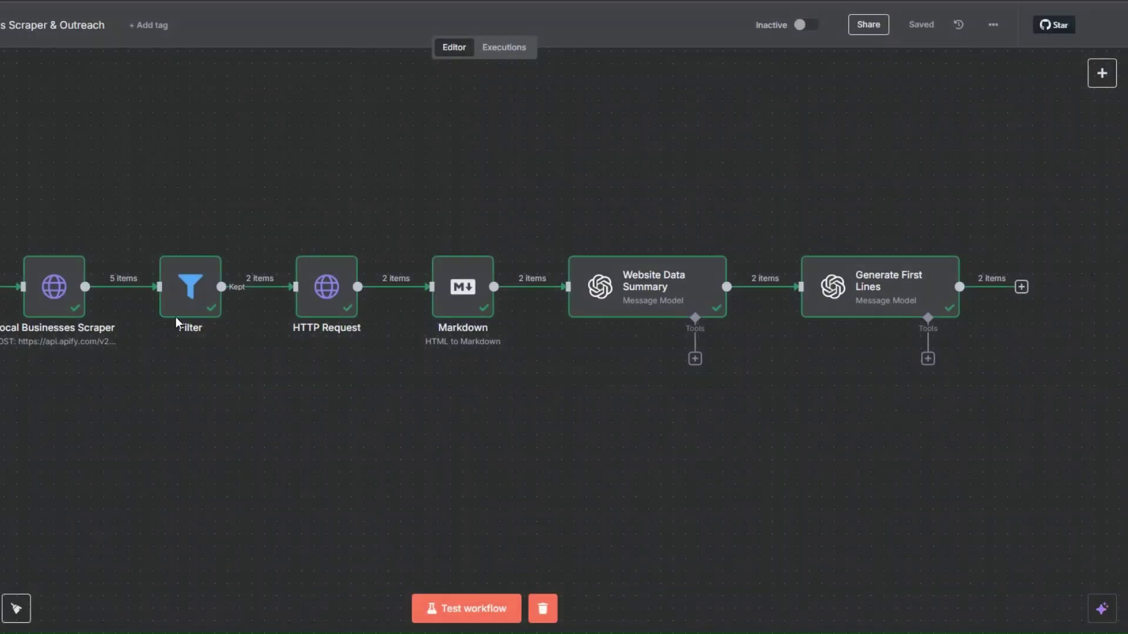
Step: Rename the HTTP Request node as "Website Scraper"
mouse_move(268, 288)
mouse_move(354, 313)
right_click(334, 273)
click(356, 336)
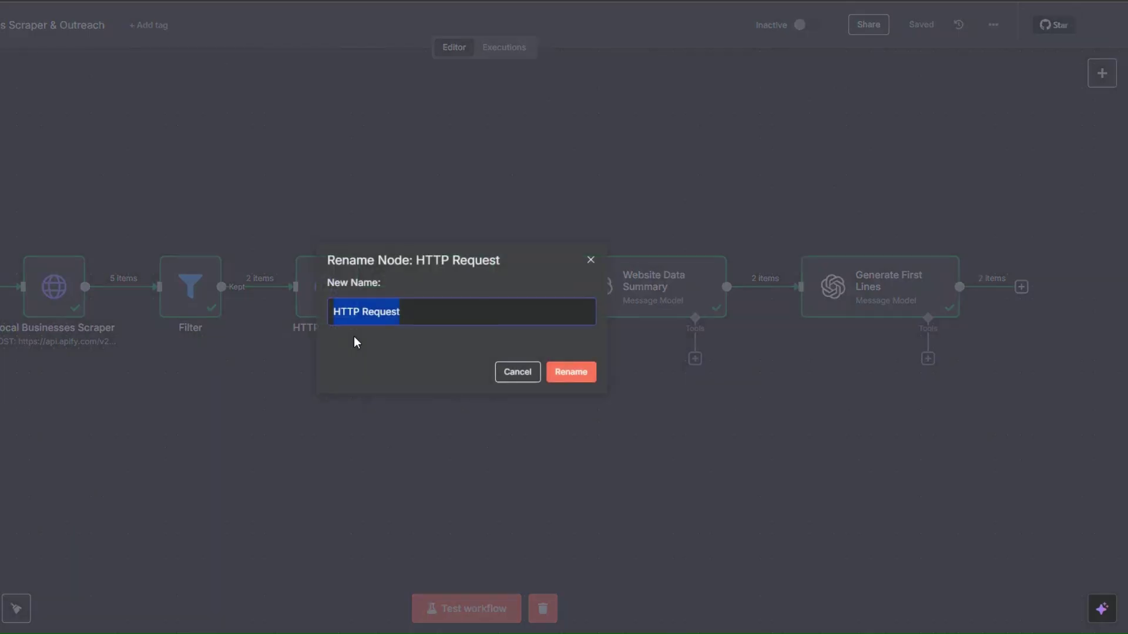
text(Website Scraper)
click(573, 372)
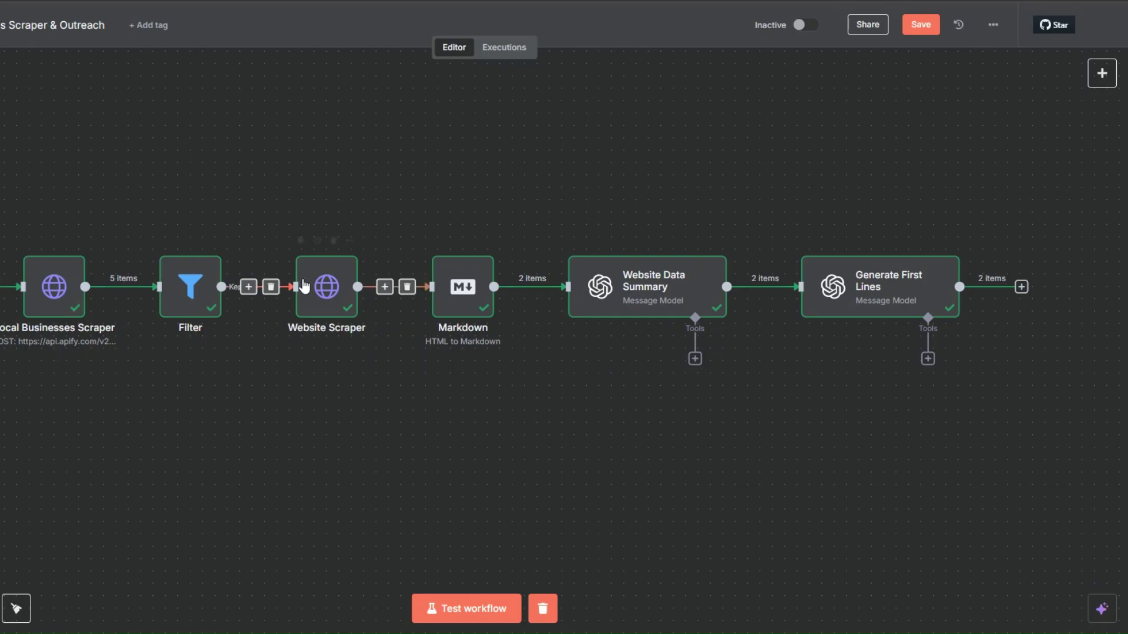
Step: Review the website summaries and outreach angles in the Website Data Summary node's output
mouse_move(469, 240)
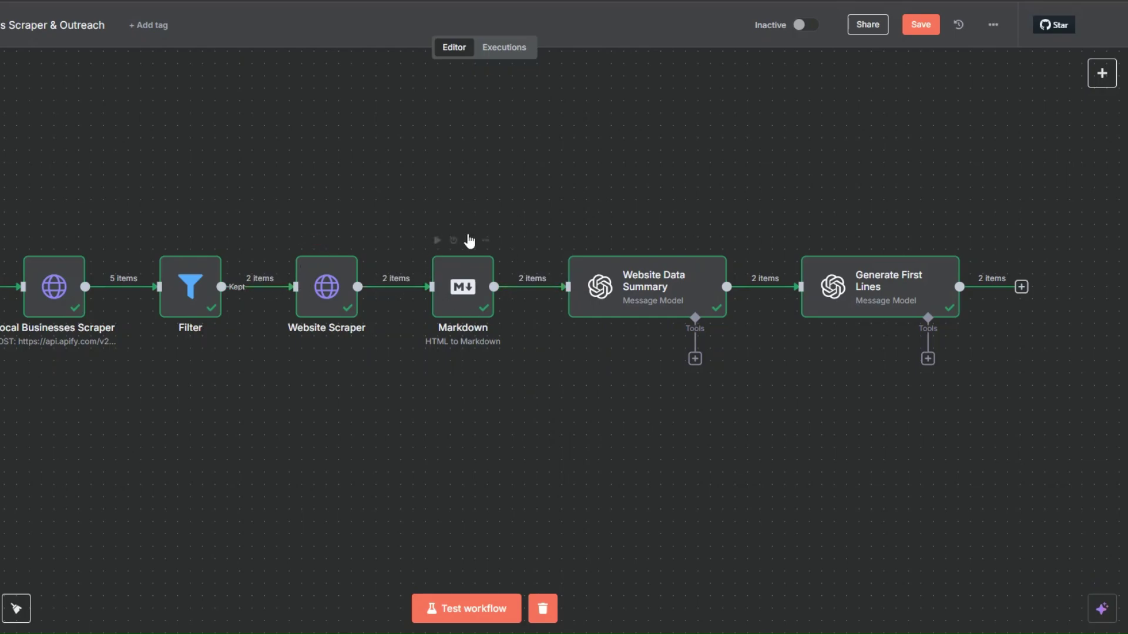
right_click(656, 298)
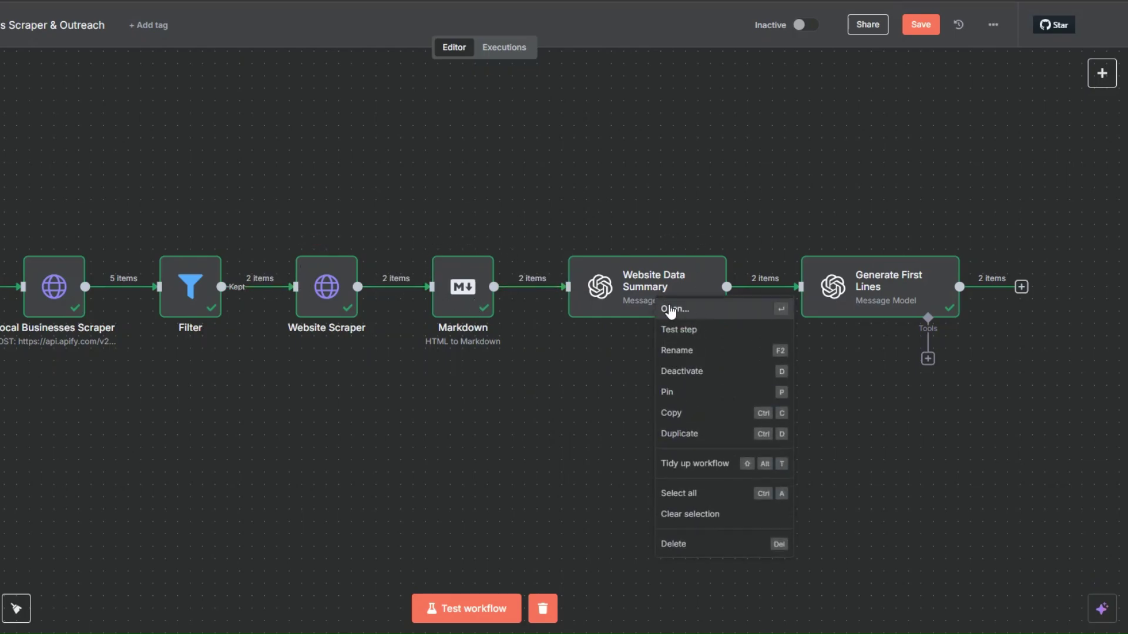
click(669, 308)
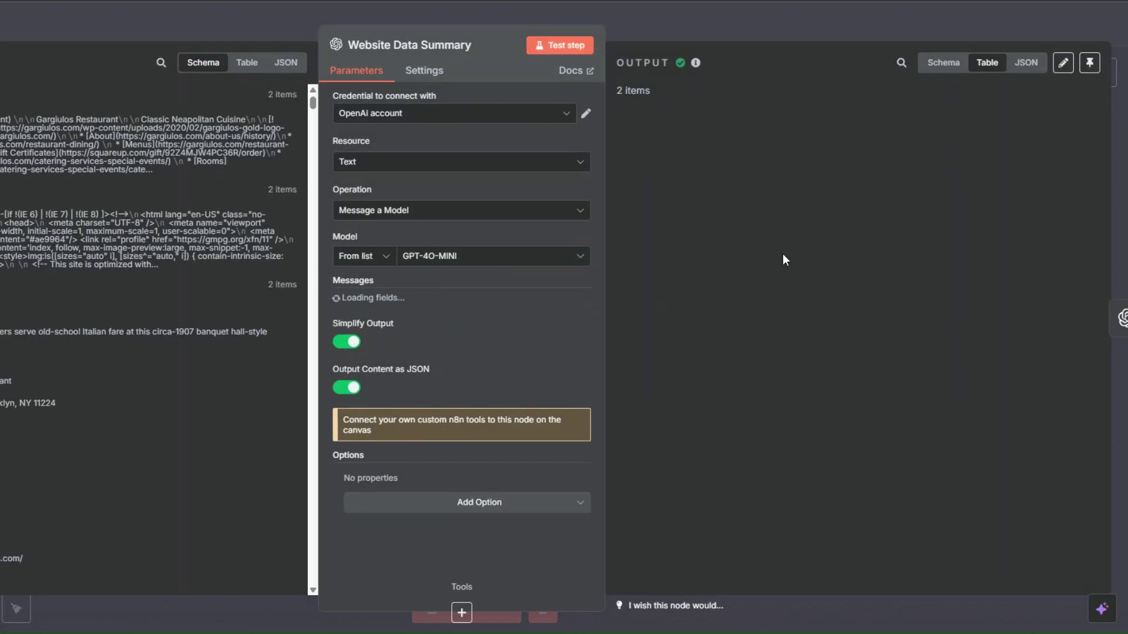
scroll(781, 270, down, 10)
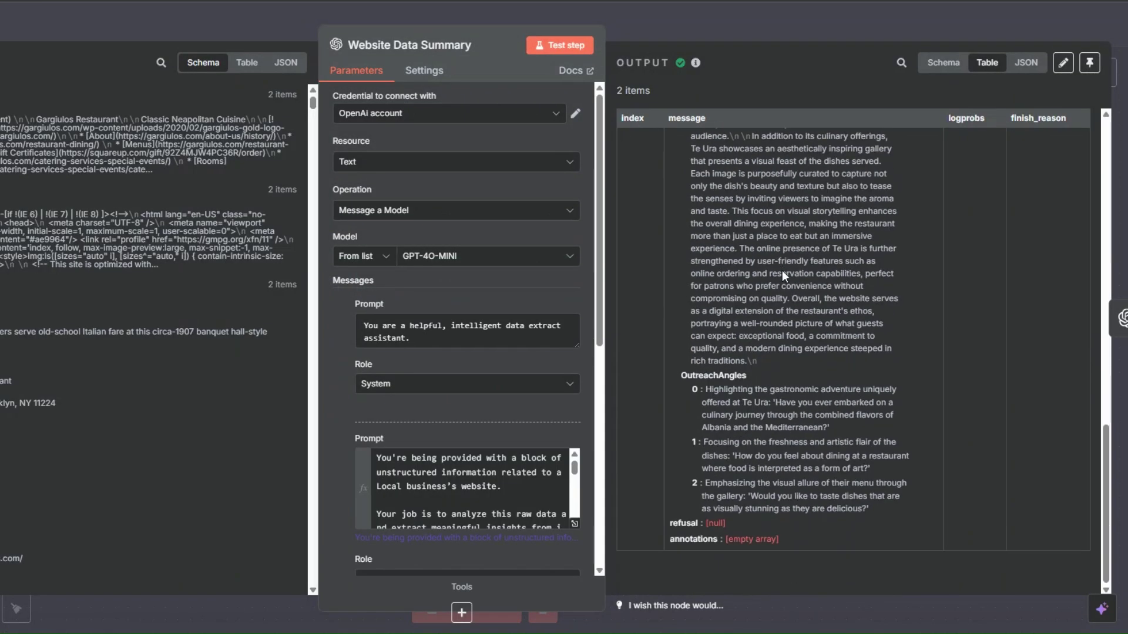
key(Escape)
Step: Examine the personalized first lines generated for each restaurant in the Generate First Lines node's output
right_click(880, 287)
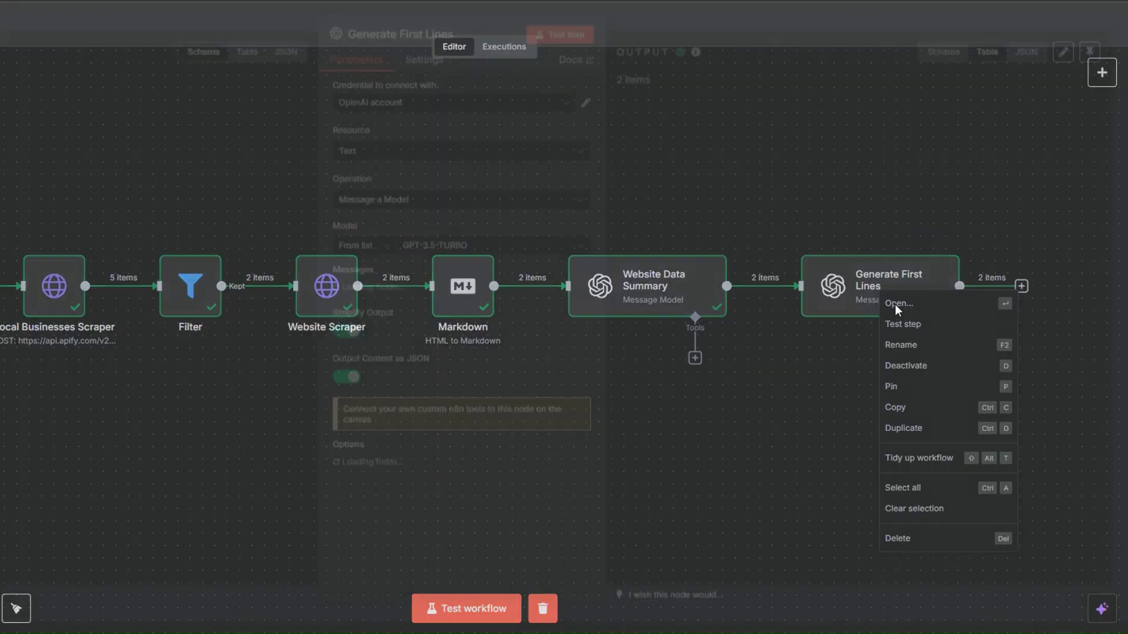
click(894, 305)
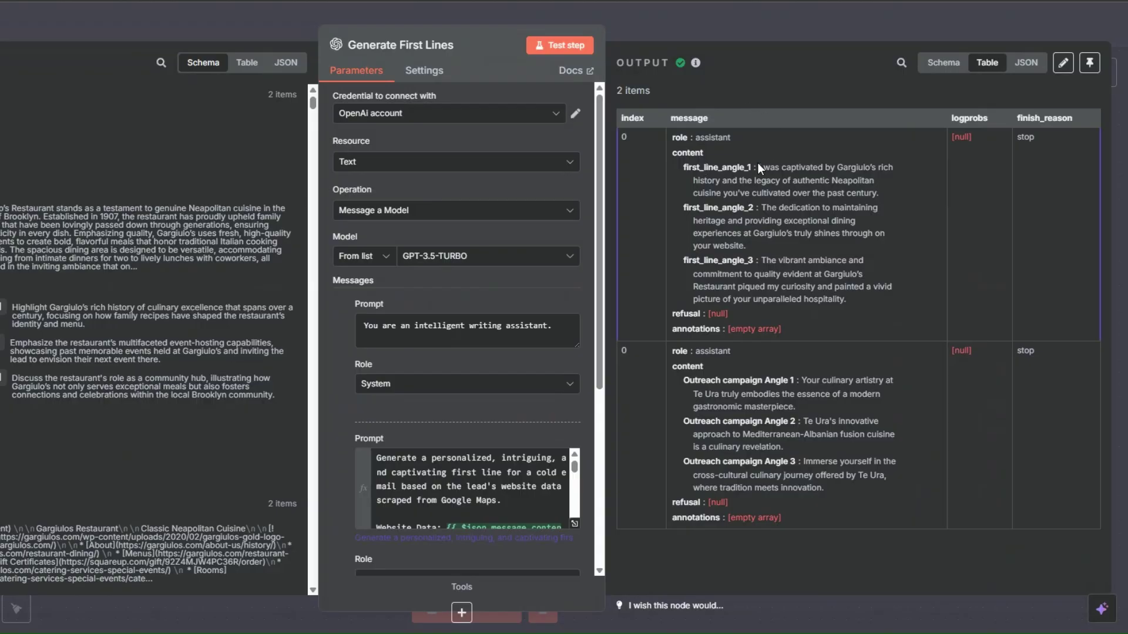
drag(758, 169, 879, 195)
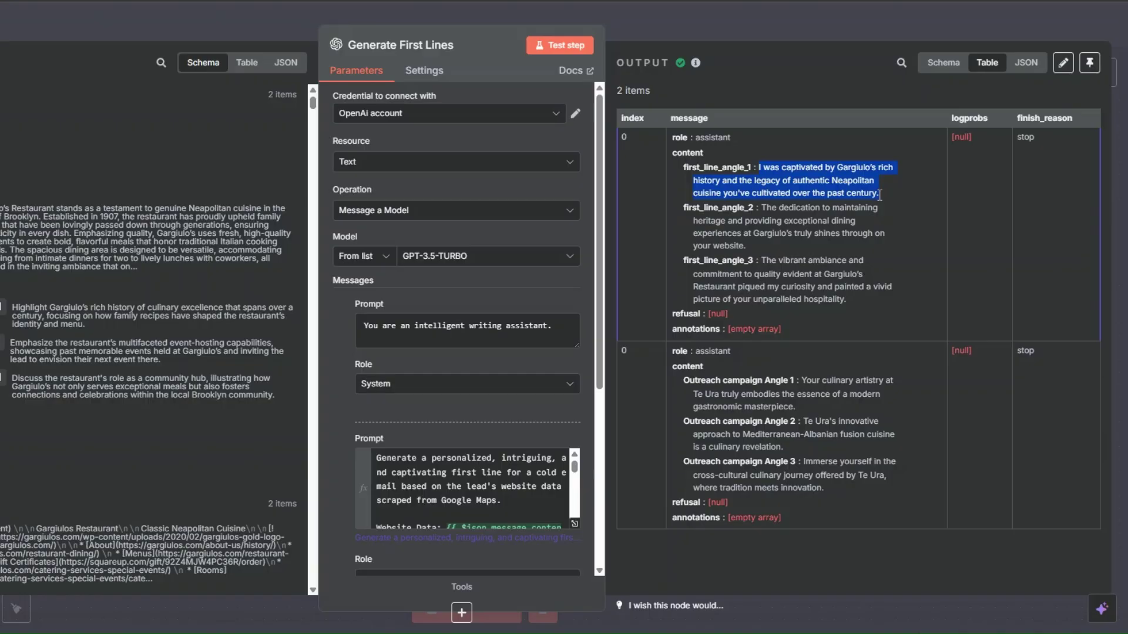
click(879, 194)
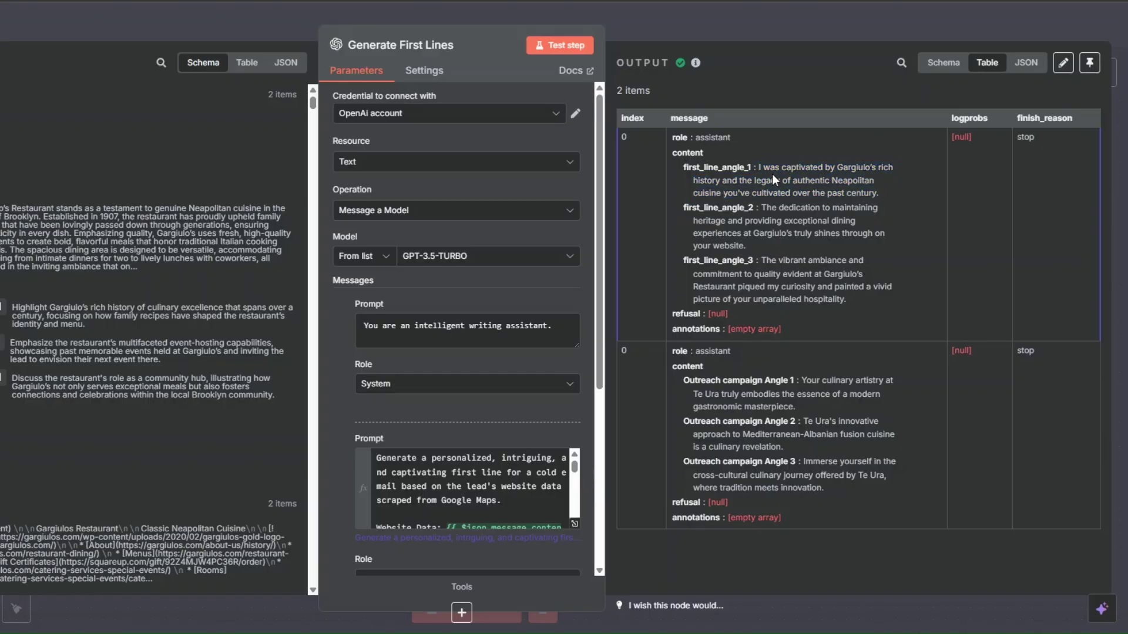
drag(762, 207, 886, 247)
click(885, 245)
drag(802, 380, 809, 406)
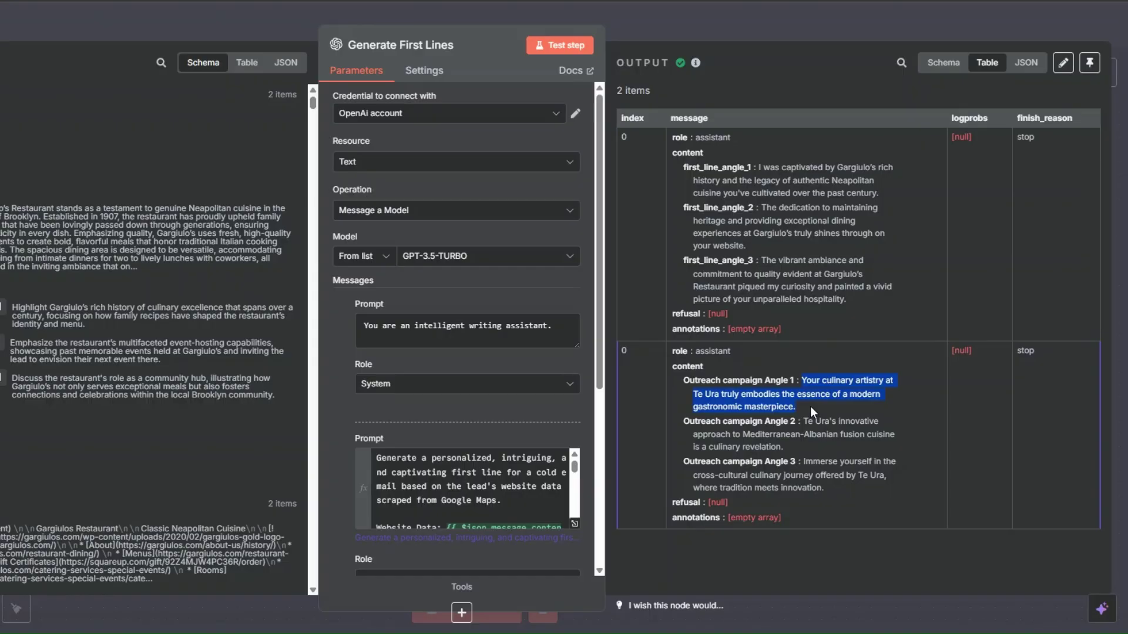
click(810, 403)
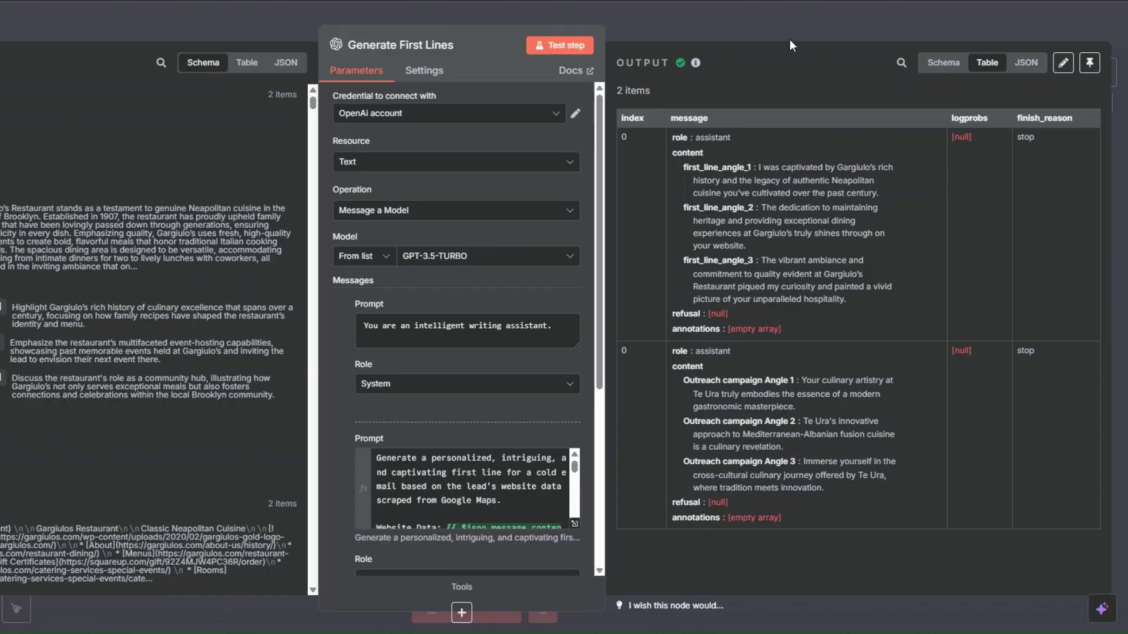
key(Escape)
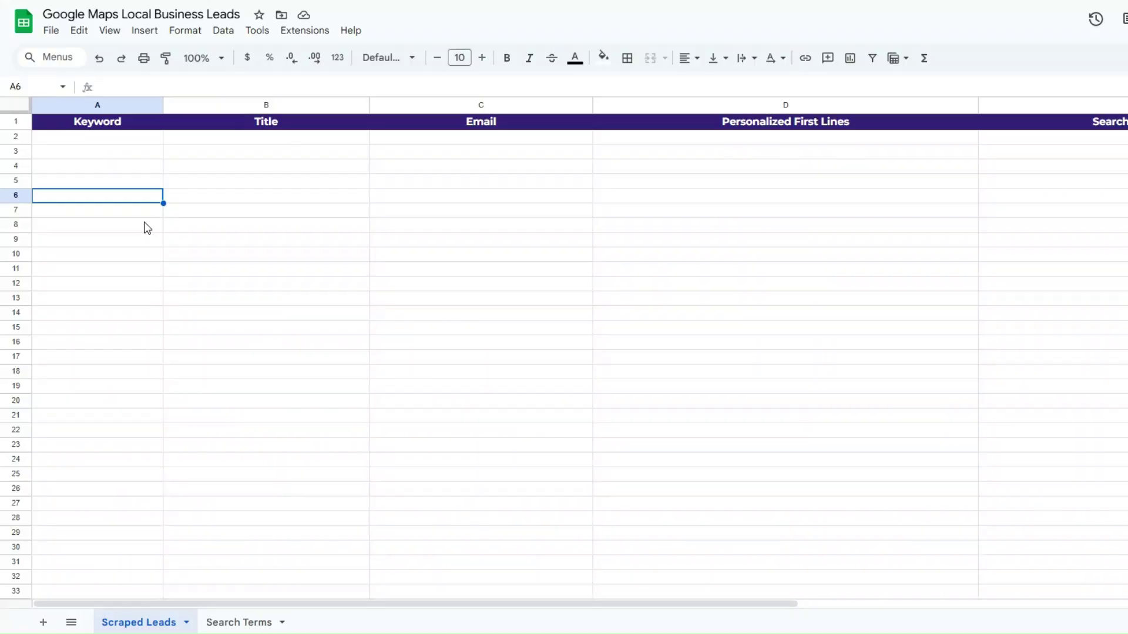
Step: Examine the Keyword, Title, Email, Personalized First Lines and Search Page URL columns of the Scraped Leads sheet
click(132, 167)
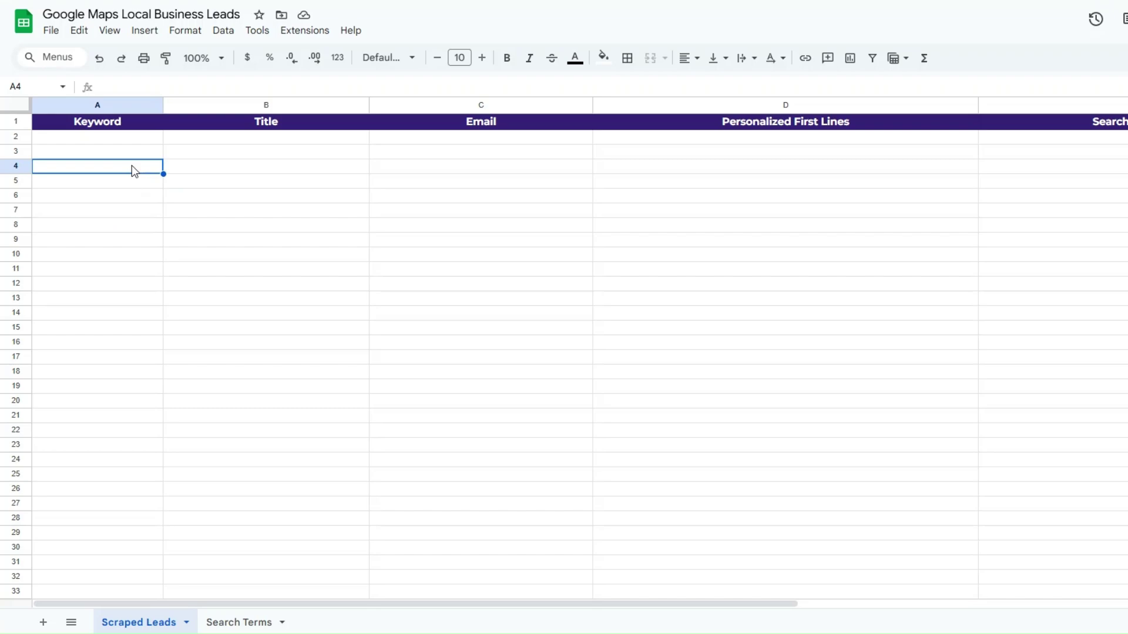
click(107, 142)
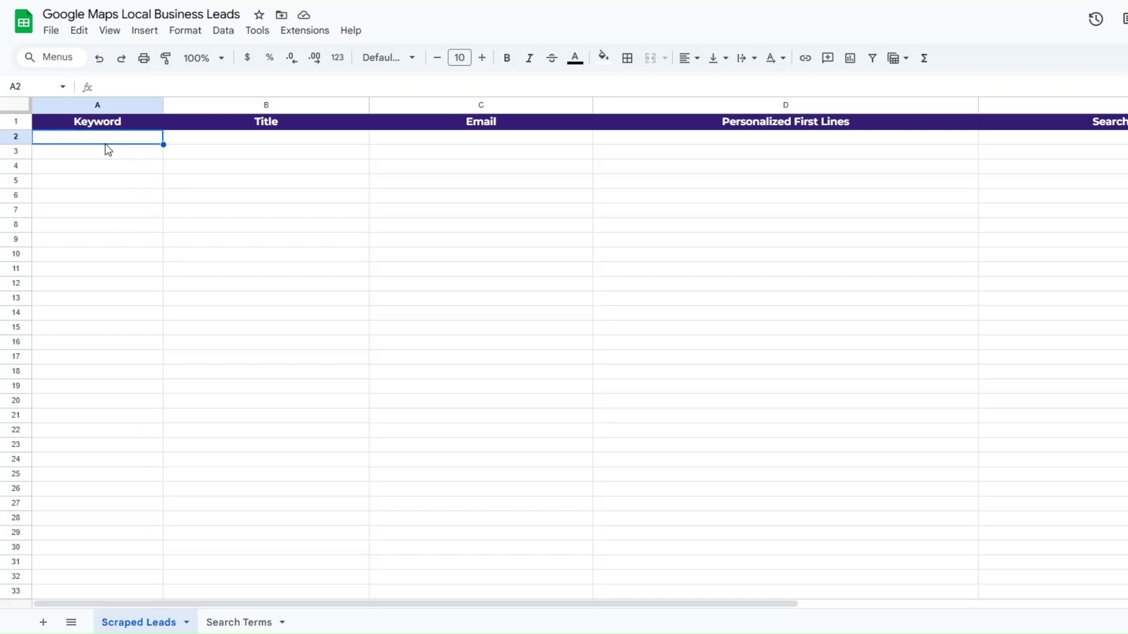
click(271, 140)
click(477, 156)
click(759, 172)
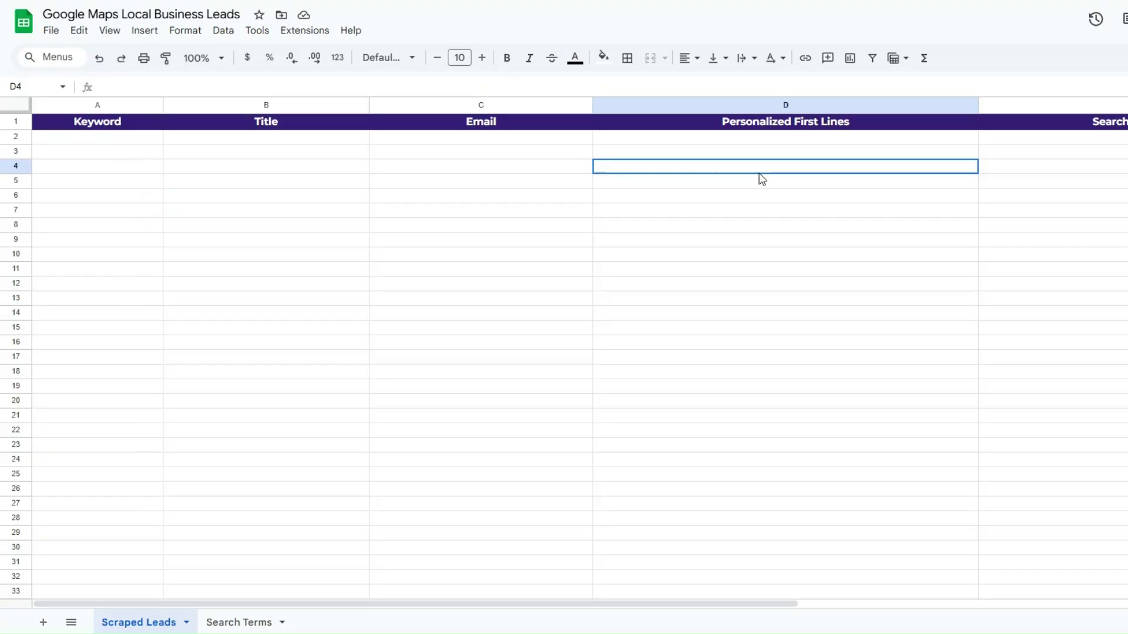
click(978, 172)
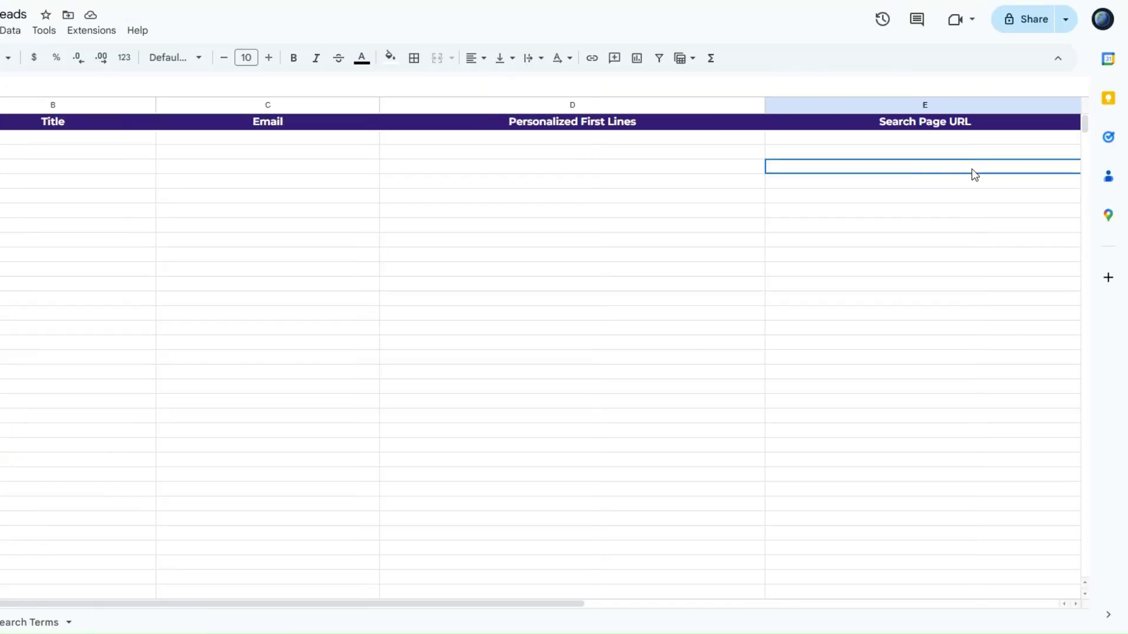
click(243, 227)
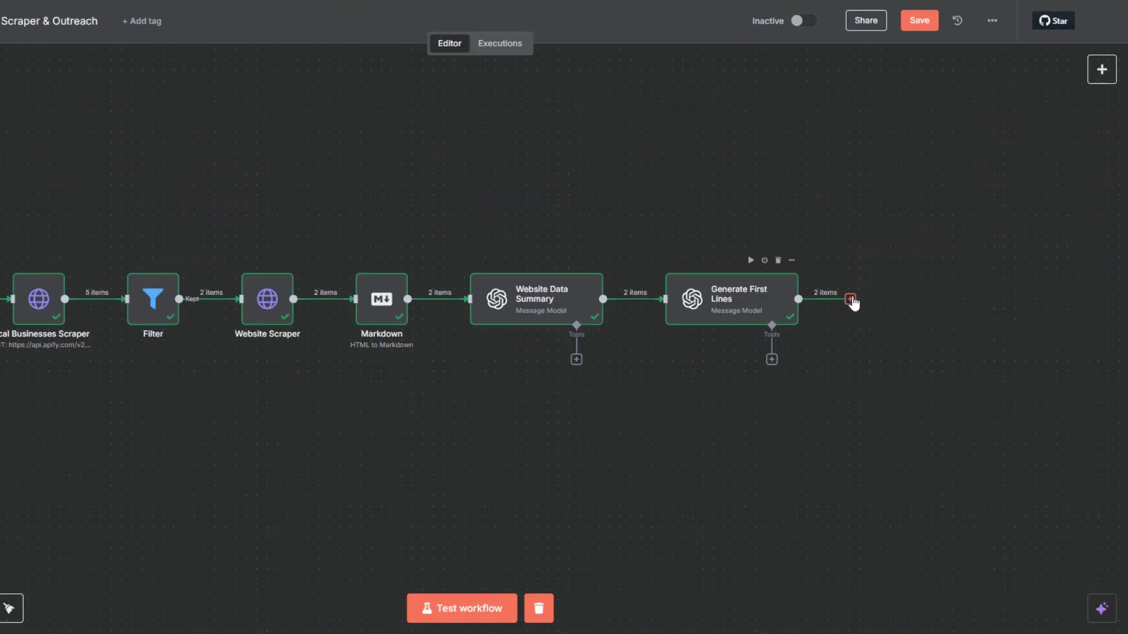
Step: Add a Google Sheets node with the Append row in sheet action after the Generate First Lines node
click(849, 300)
text(goog)
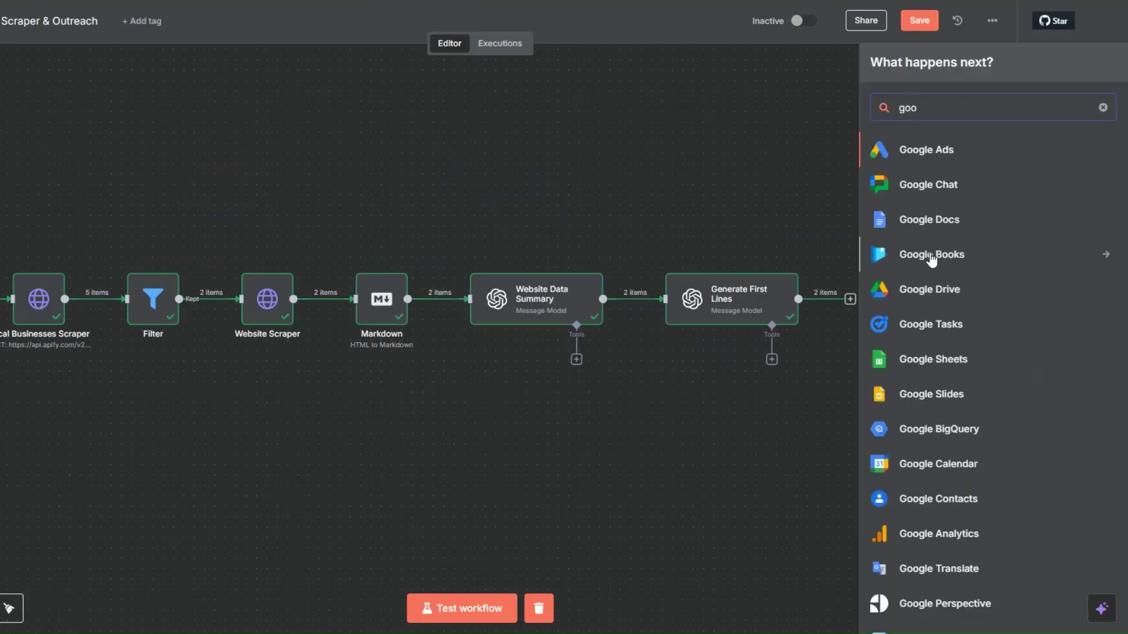
click(927, 361)
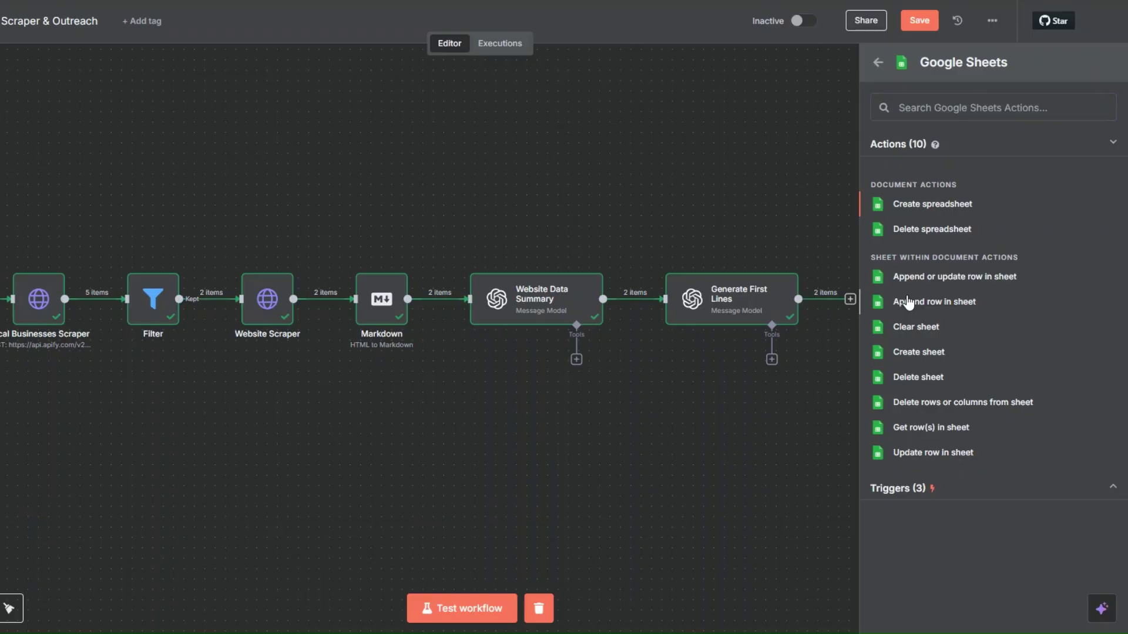
click(908, 302)
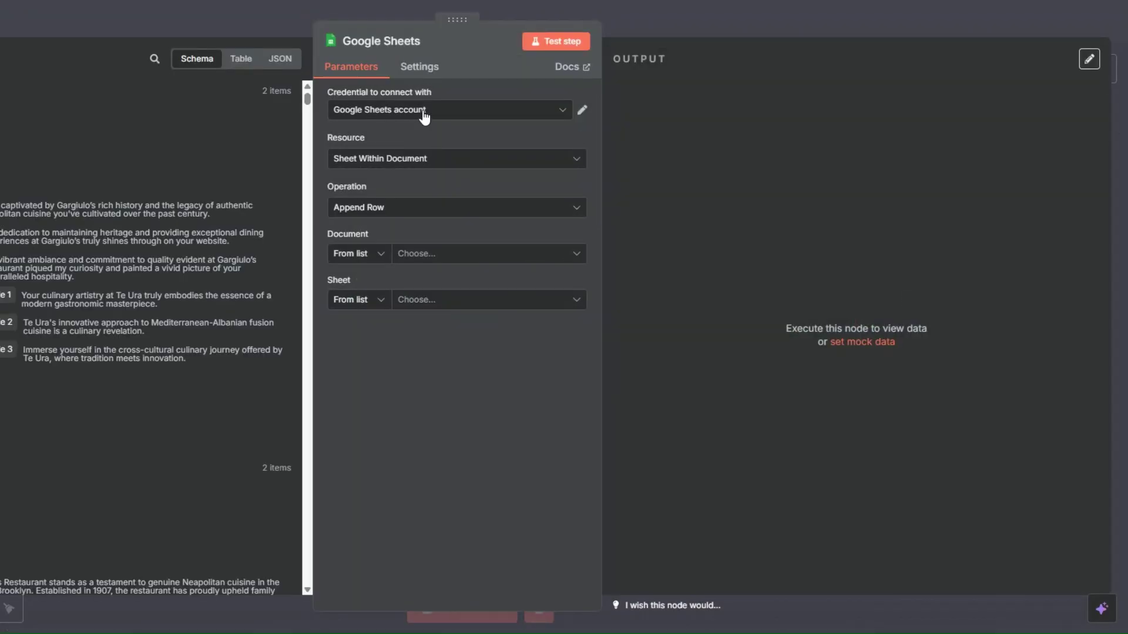
click(557, 114)
click(489, 177)
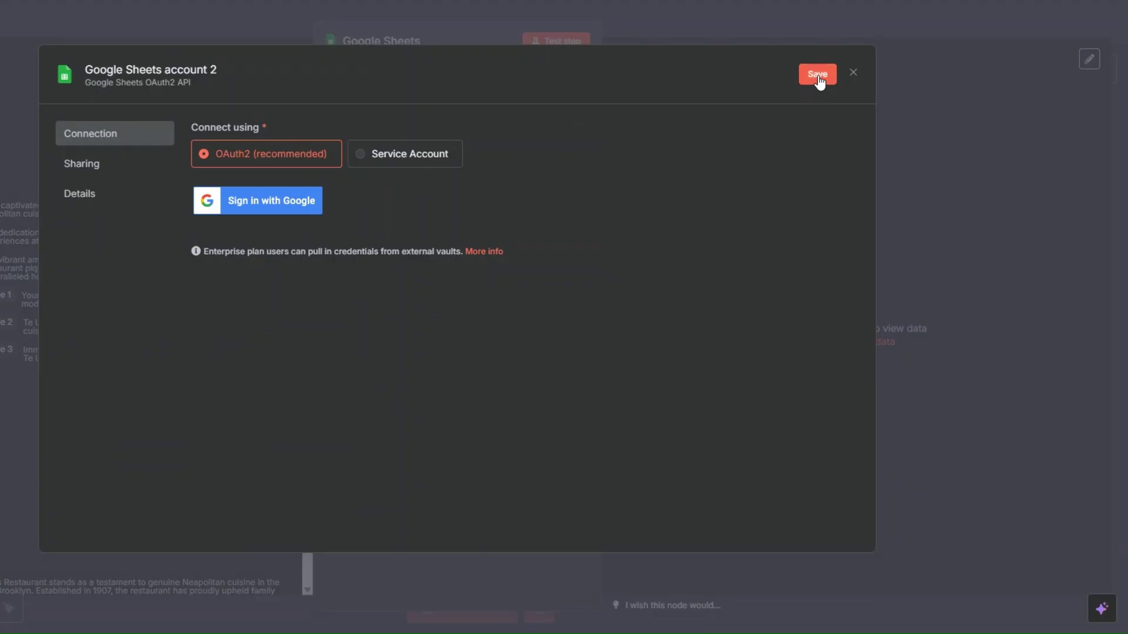
click(853, 73)
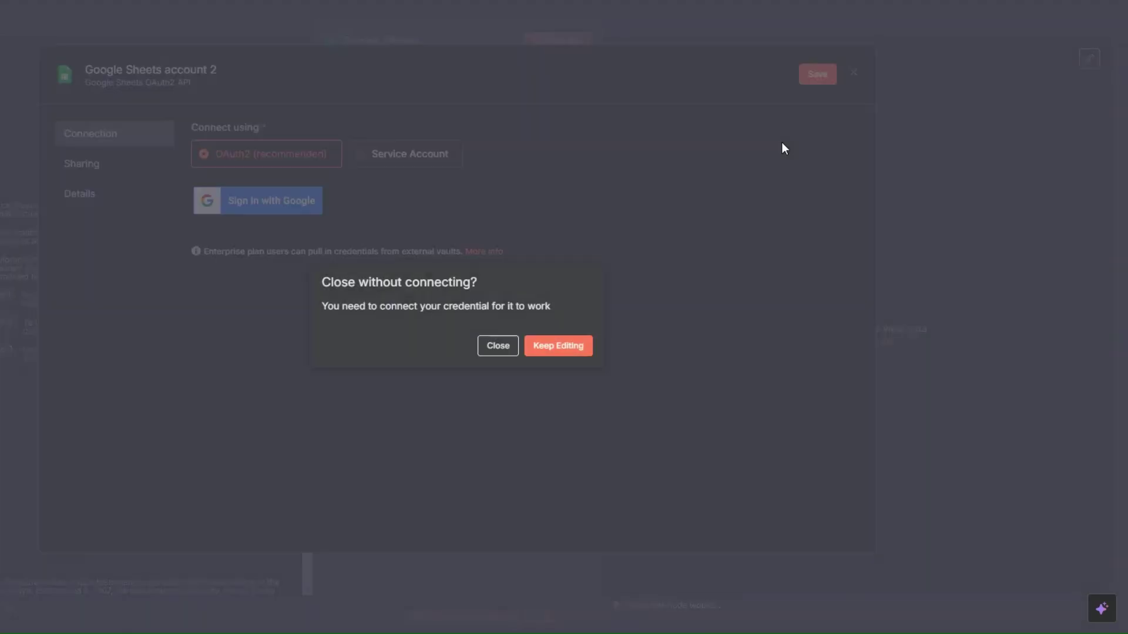
click(498, 346)
Step: Set the Google Sheets node's document to Google Maps Local Business Leads and its sheet to Scraped Leads
click(427, 254)
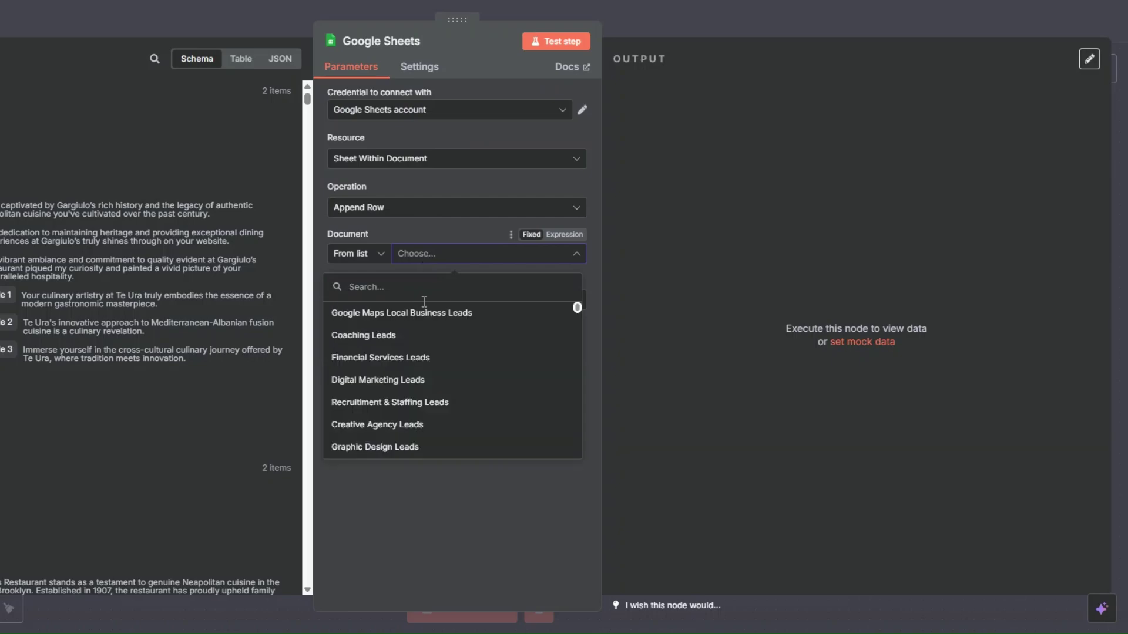
click(432, 310)
click(437, 302)
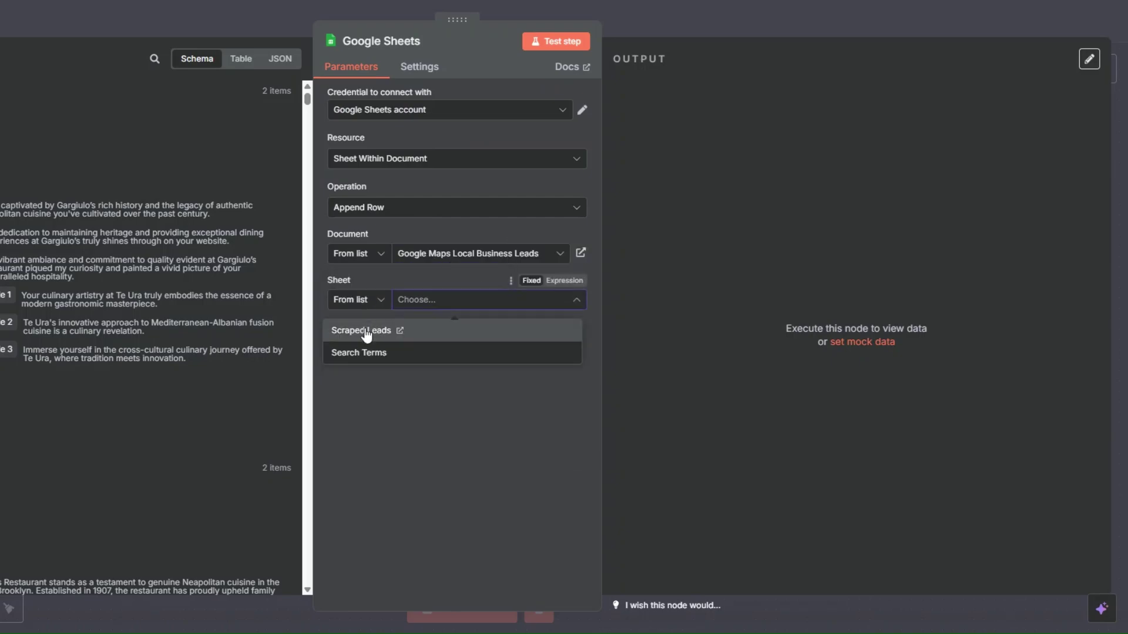
click(366, 329)
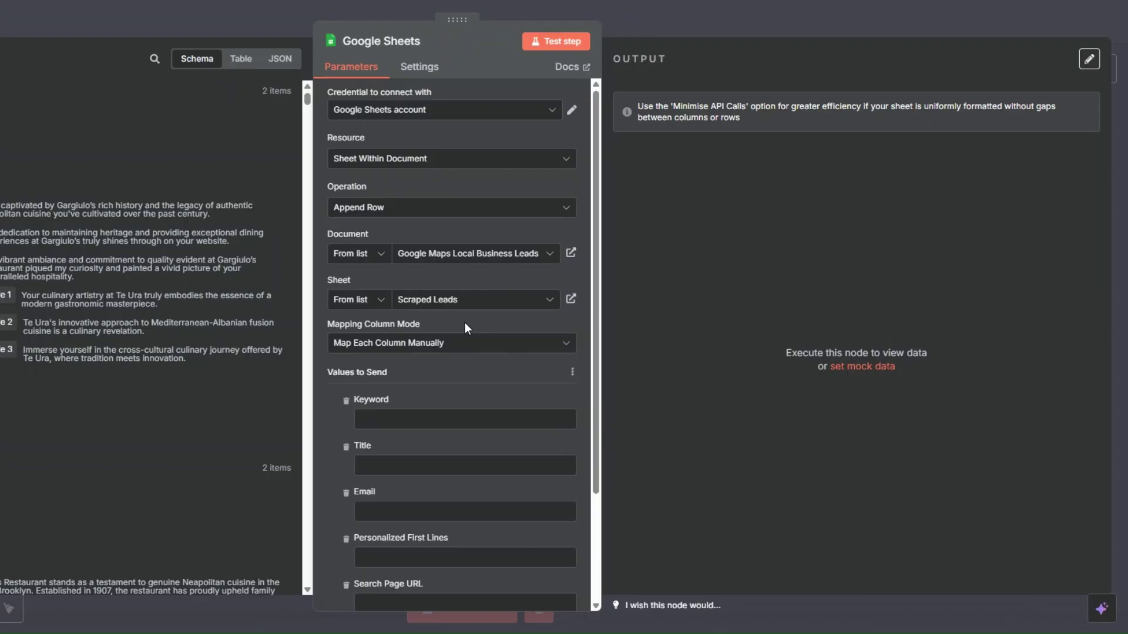
Step: Map the Filter node's categoryName to the Keyword column and its title to the Title column
scroll(464, 322, down, 3)
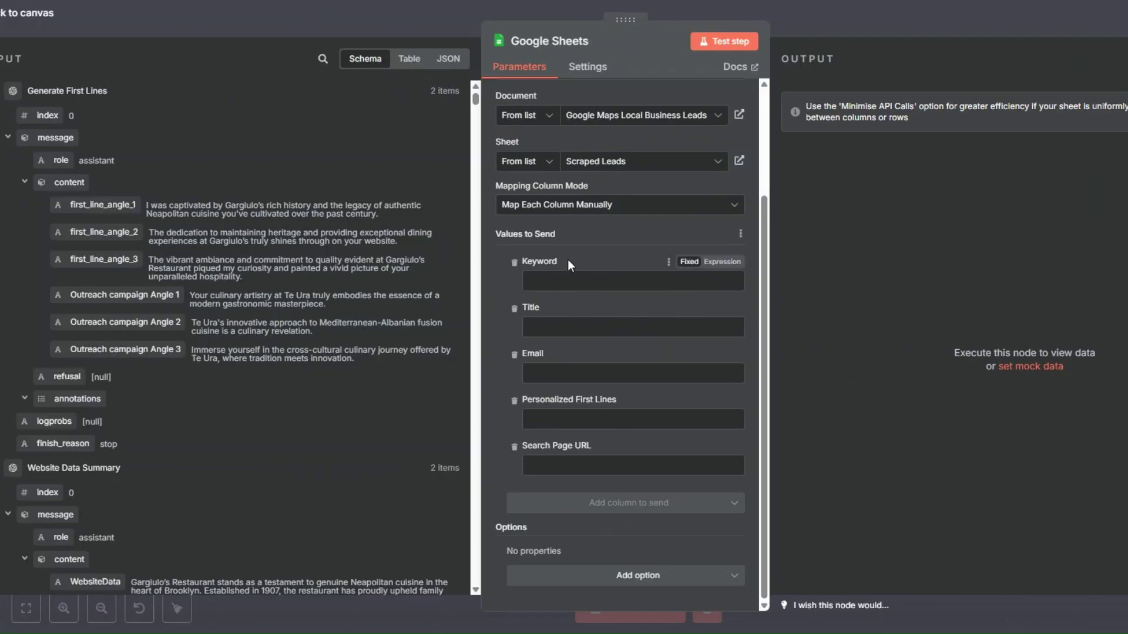
scroll(224, 196, down, 5)
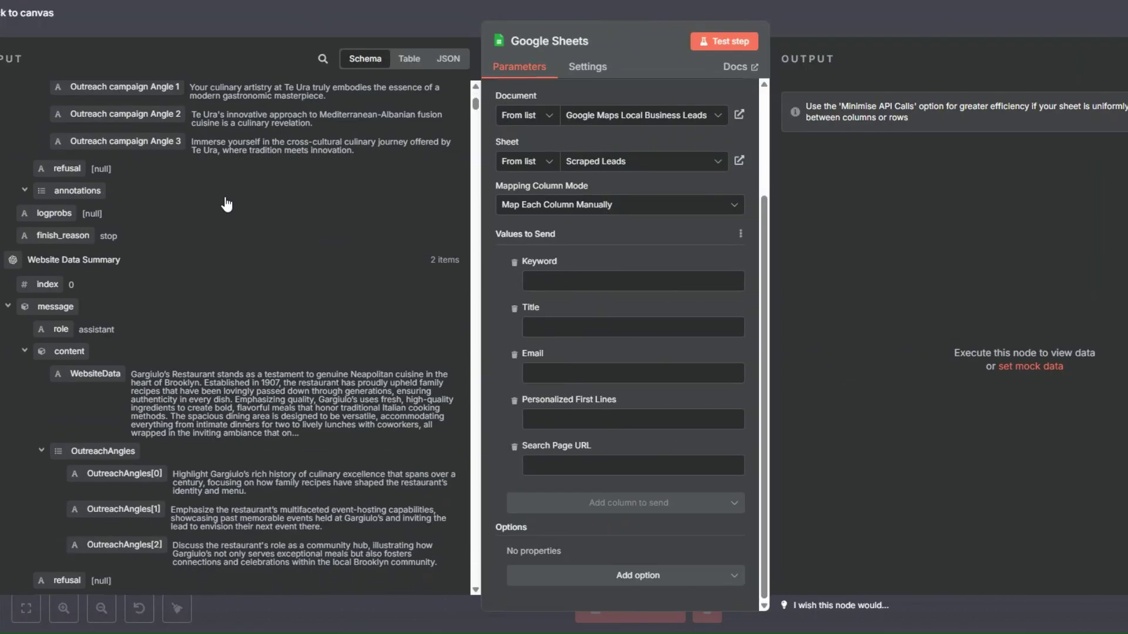
scroll(226, 204, down, 10)
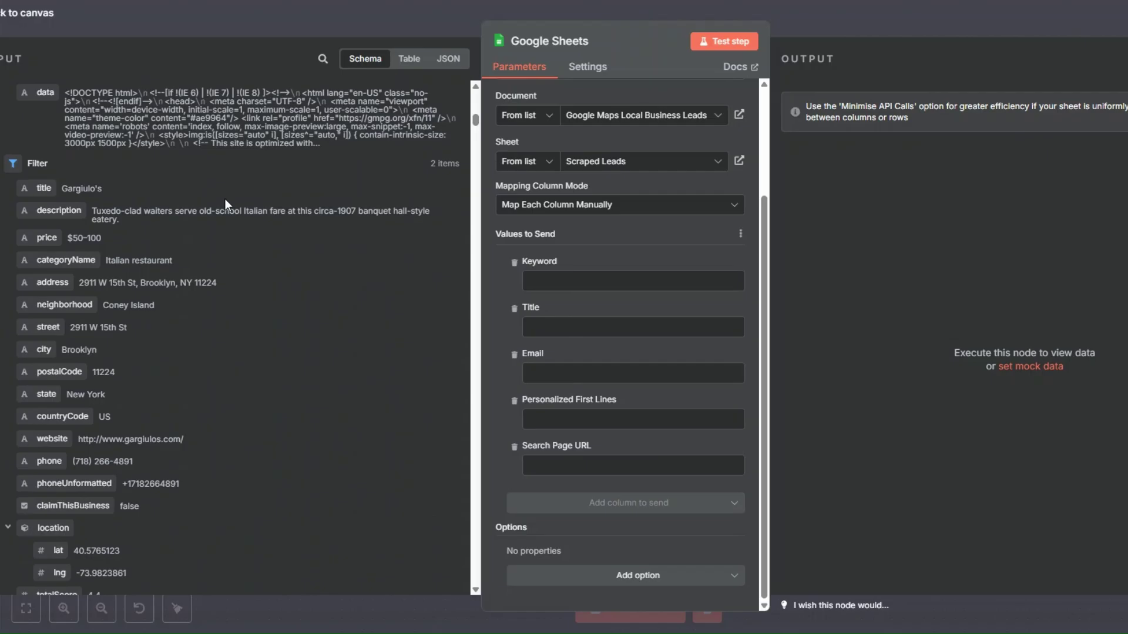
click(555, 280)
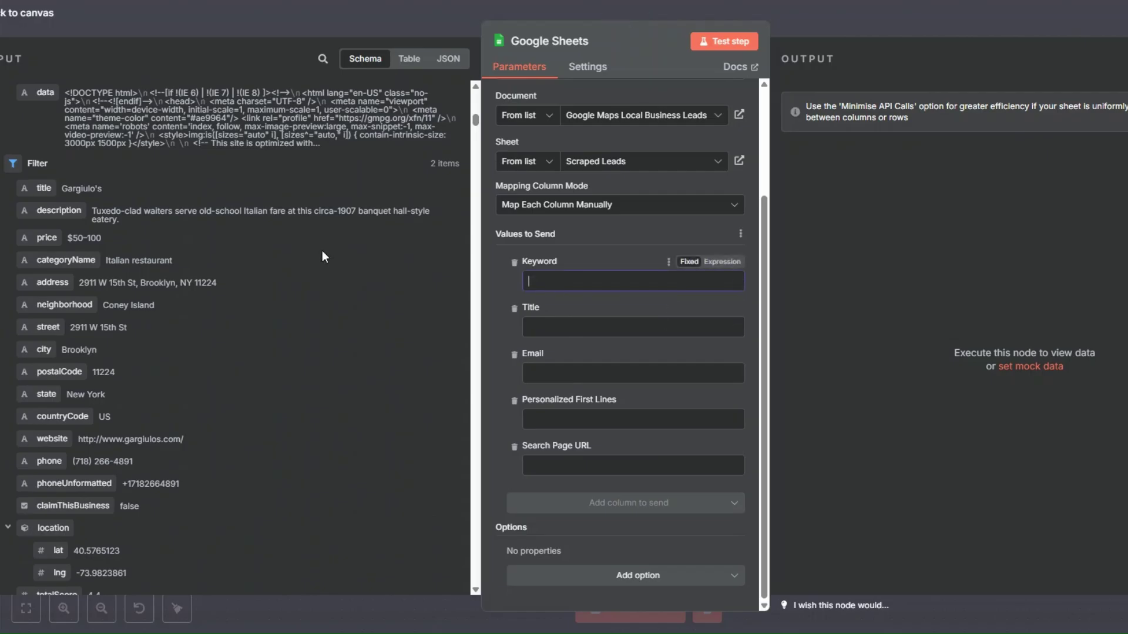
drag(66, 260, 581, 289)
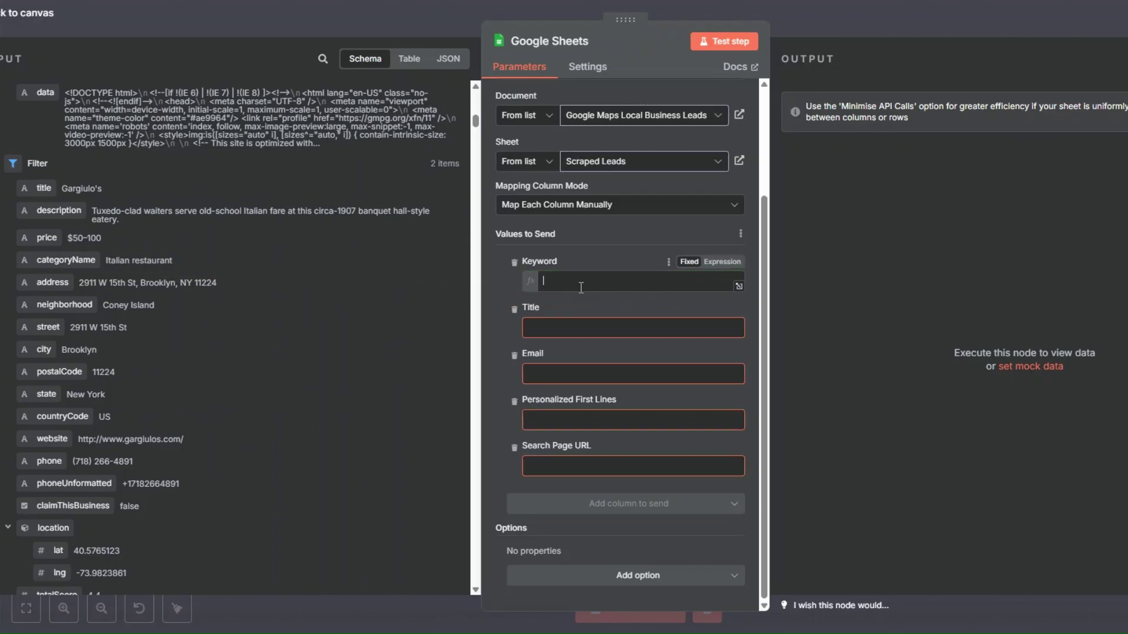
key(Tab)
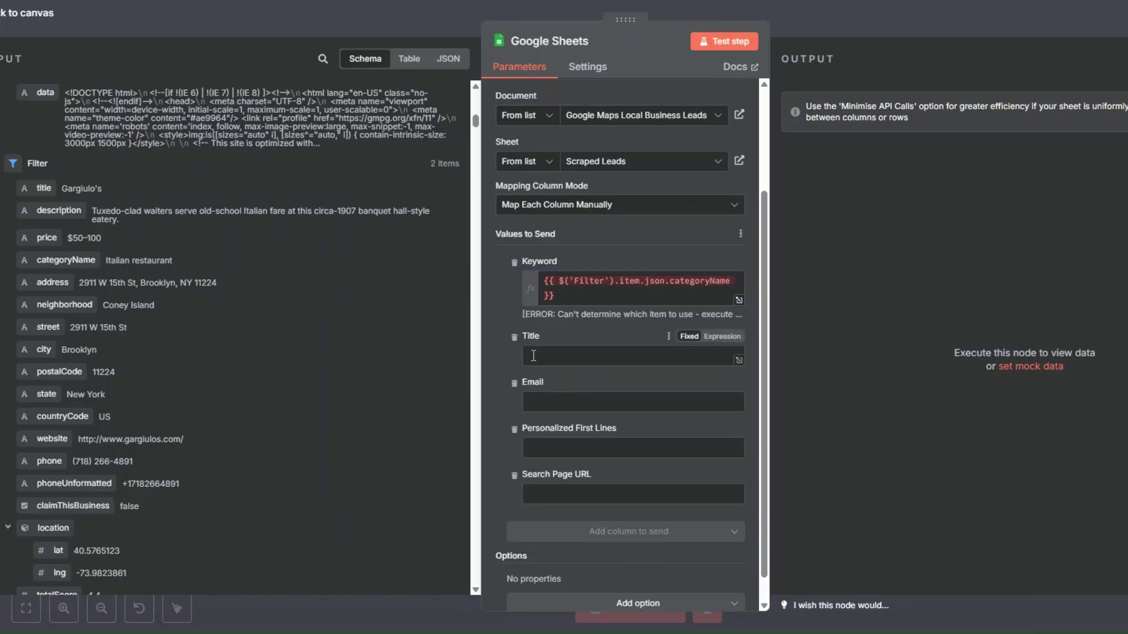
drag(43, 189, 535, 355)
key(Tab)
Step: Map the Filter node's emails[0] to the Email column and first_line_angle_1 to the Personalized First Lines column
click(323, 60)
text(email)
drag(72, 137, 567, 428)
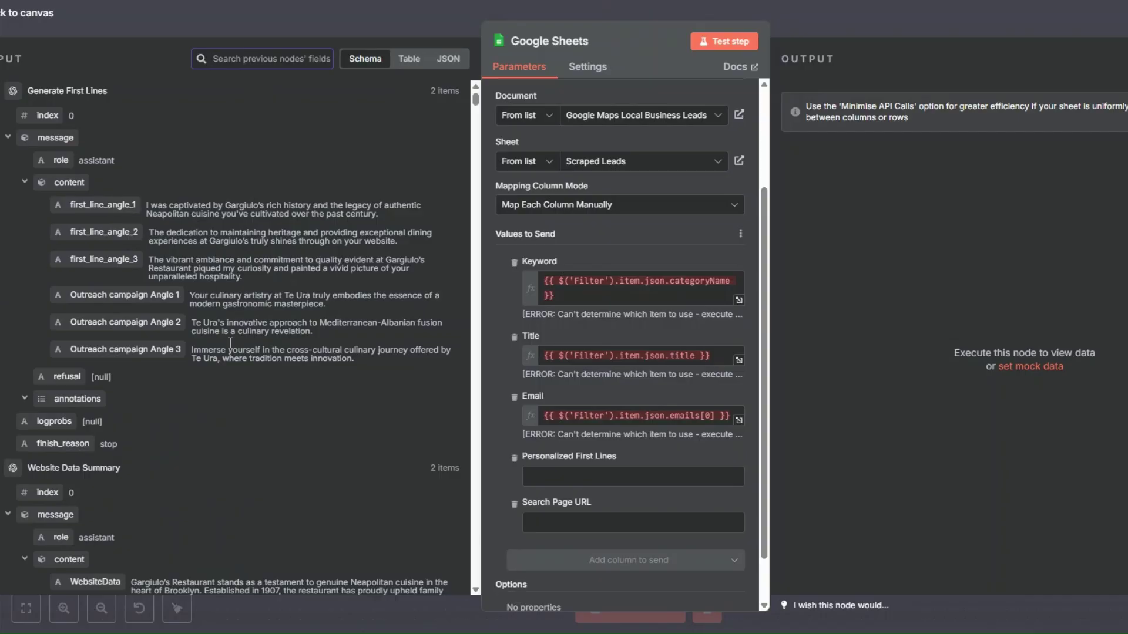
drag(103, 205, 588, 476)
Step: Search the input fields for "sear" and map the Local Businesses Scraper's searchPageUrl to the Search Page URL column
scroll(318, 284, down, 5)
click(322, 59)
text(sear)
drag(65, 228, 566, 546)
scroll(622, 470, down, 2)
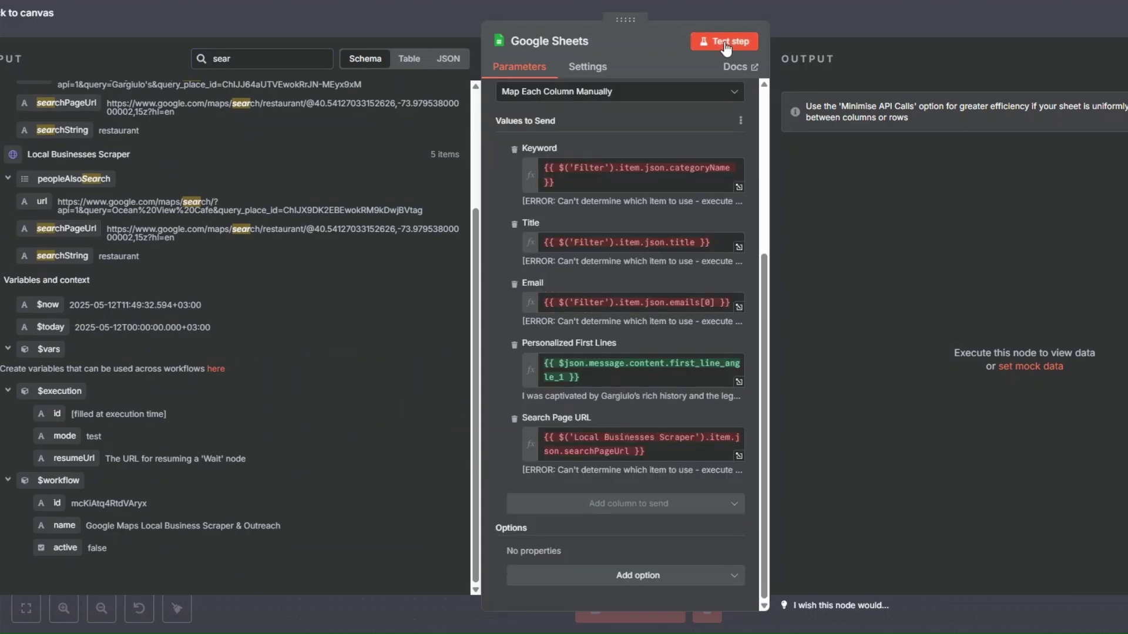
Step: Test the Google Sheets node on its own, return to the canvas and run the whole workflow
click(726, 42)
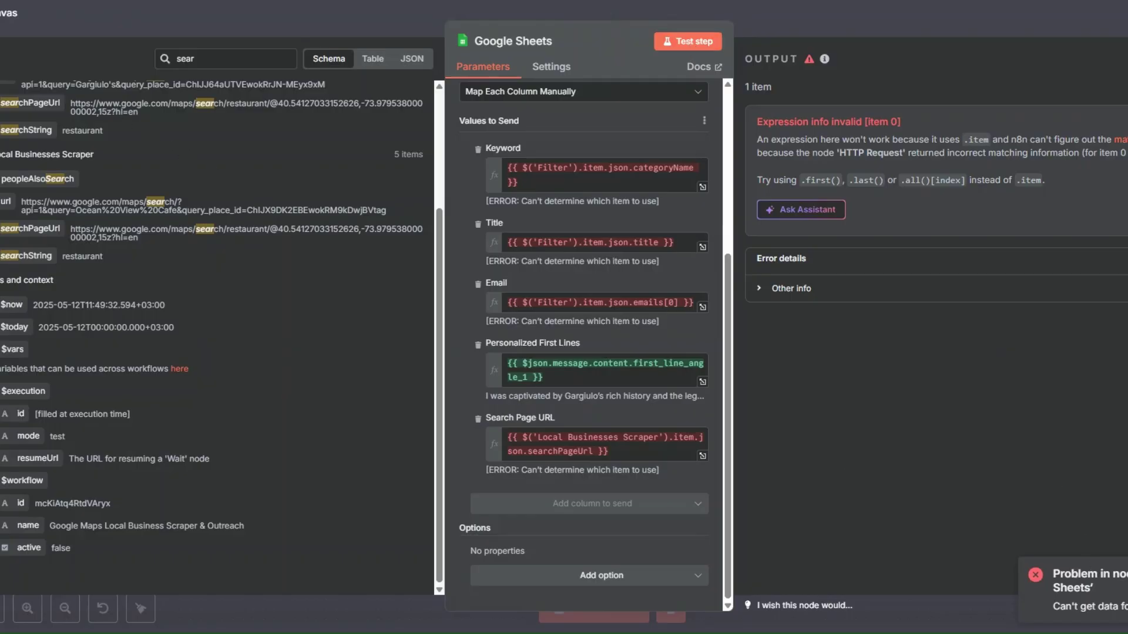
key(Escape)
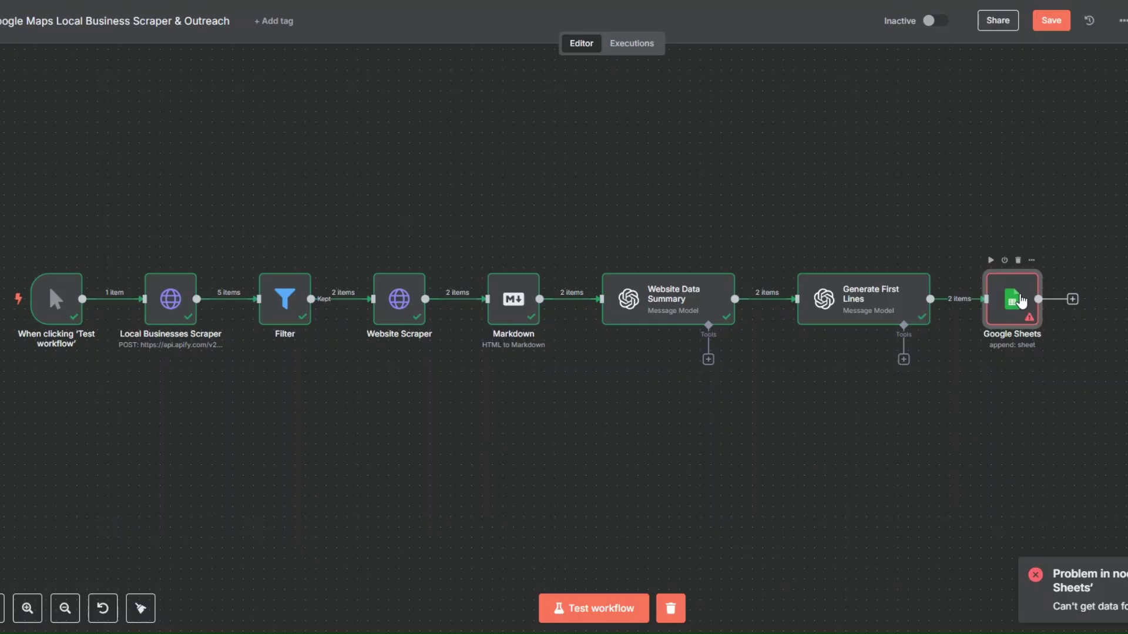
click(584, 609)
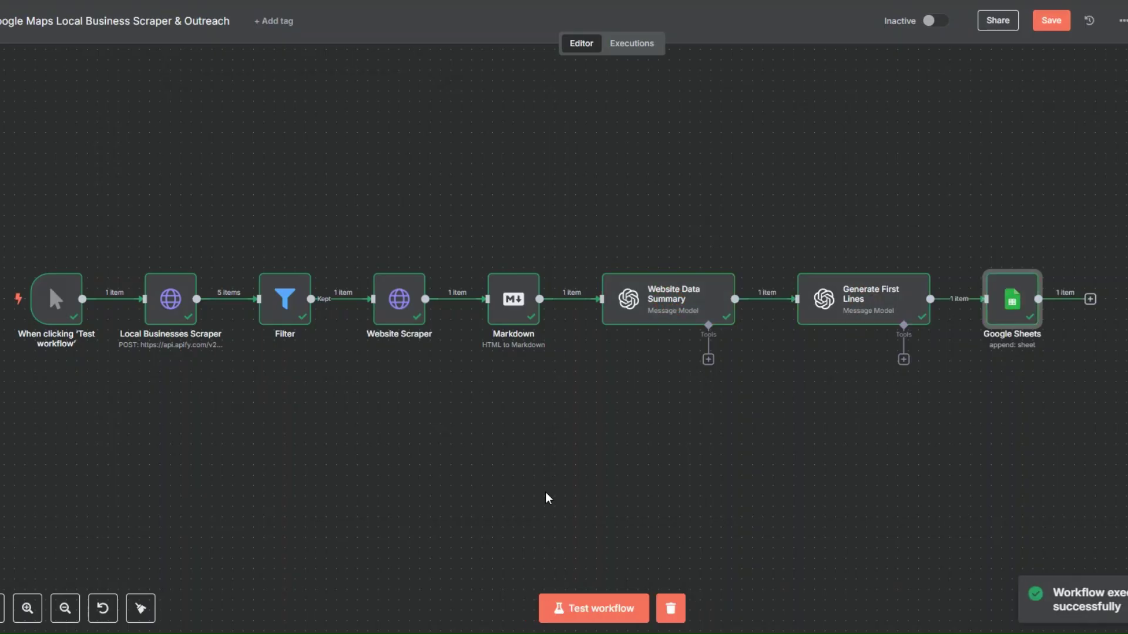
Step: Review the JSON search body in the Local Businesses Scraper node and return to the canvas
right_click(186, 301)
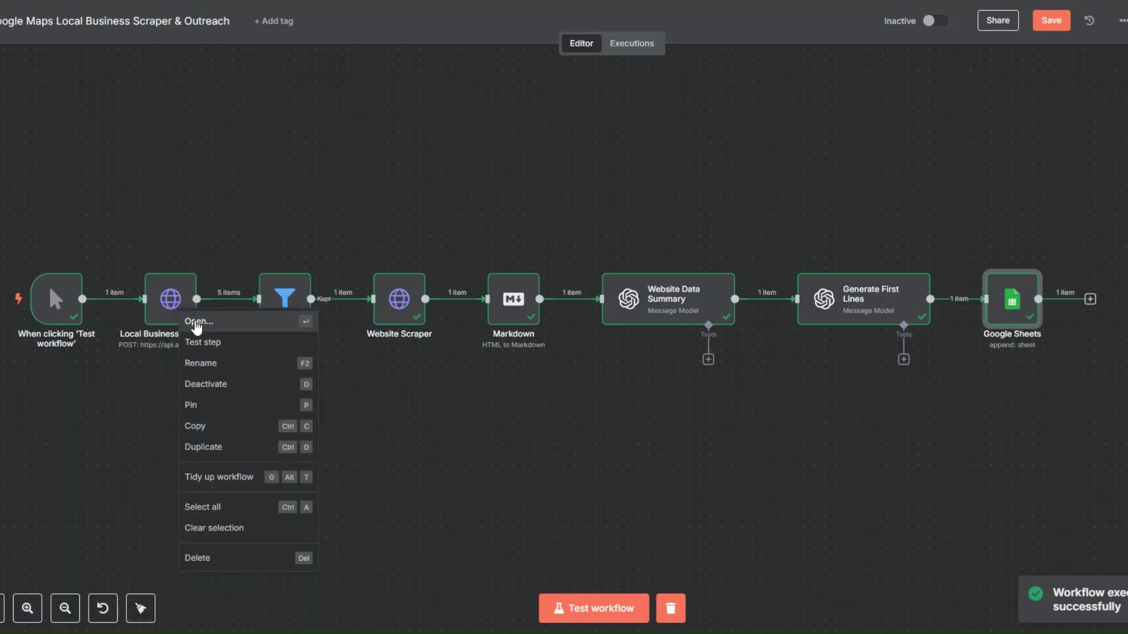
double_click(194, 320)
scroll(554, 333, down, 7)
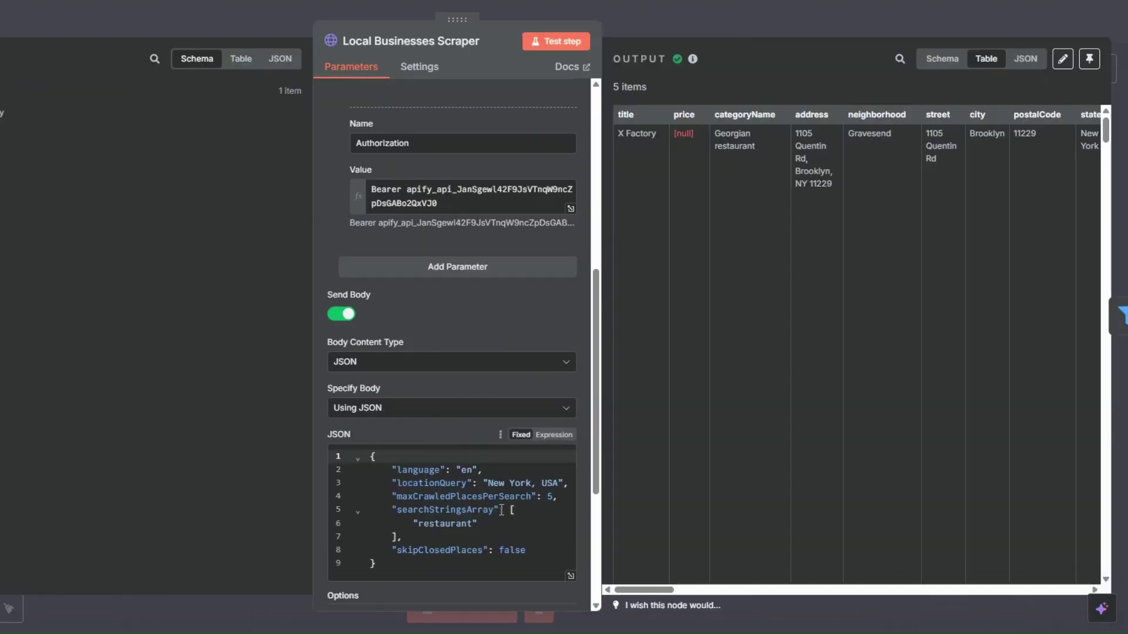
key(Escape)
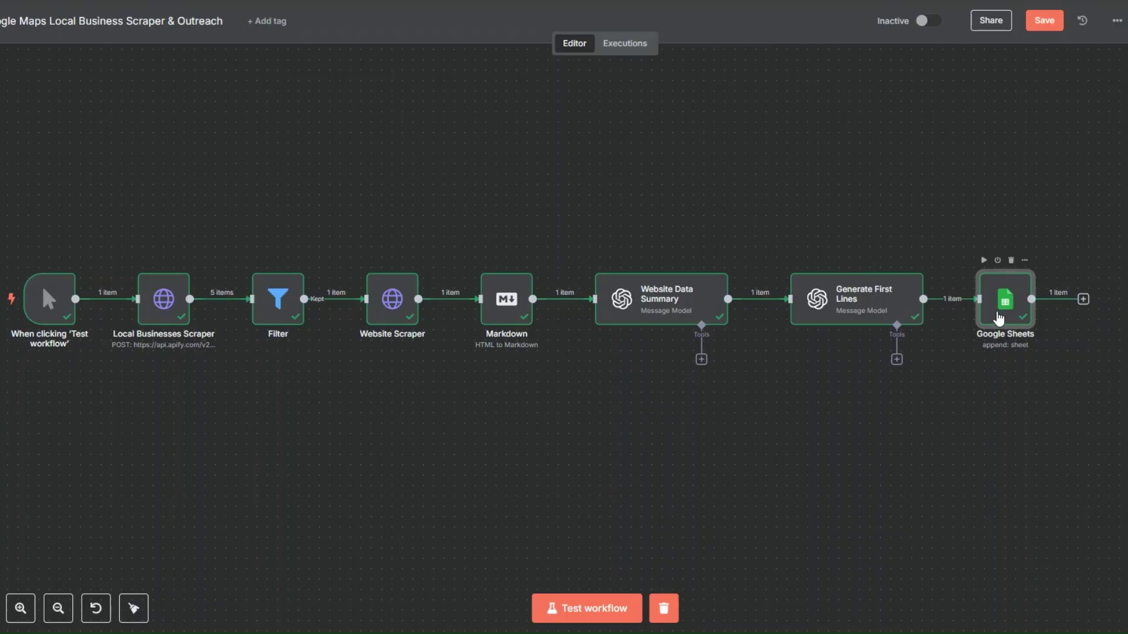
Step: Rename the Google Sheets node as "Leads Data"
right_click(998, 318)
click(1011, 375)
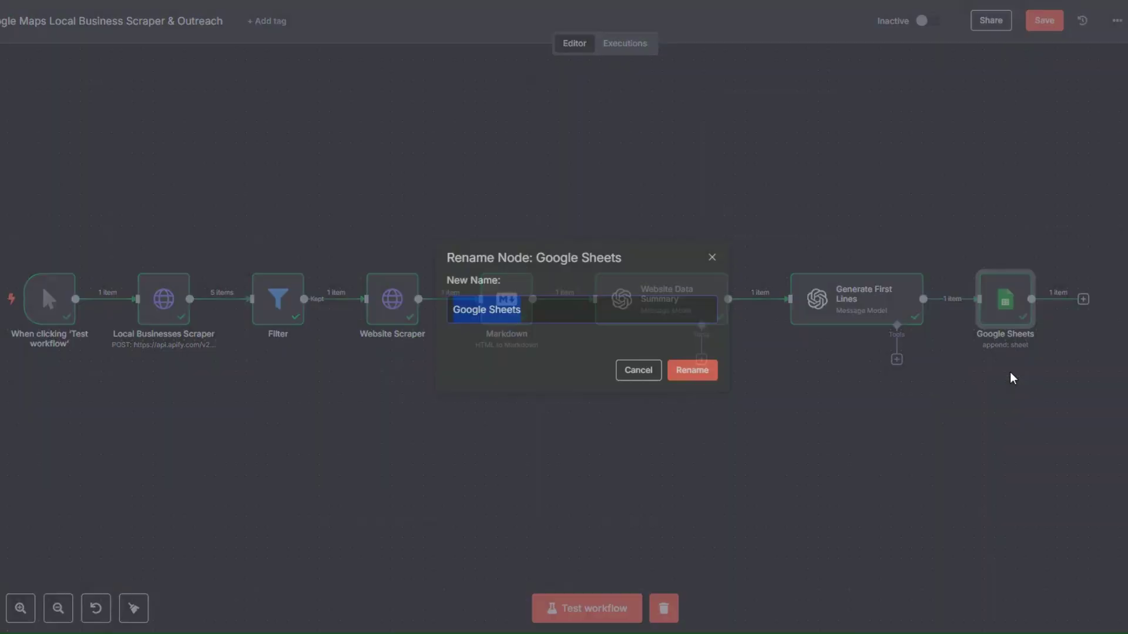
text(Leads Data)
click(708, 368)
Step: Review the column mappings and resolved values in the Leads Data node
right_click(1010, 304)
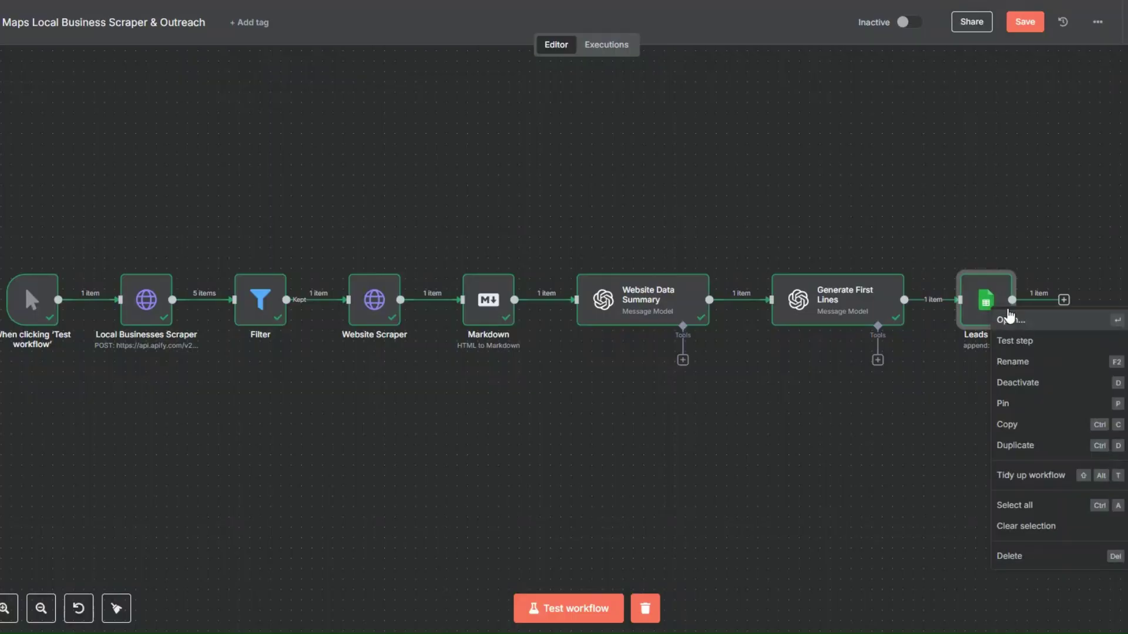
click(1005, 322)
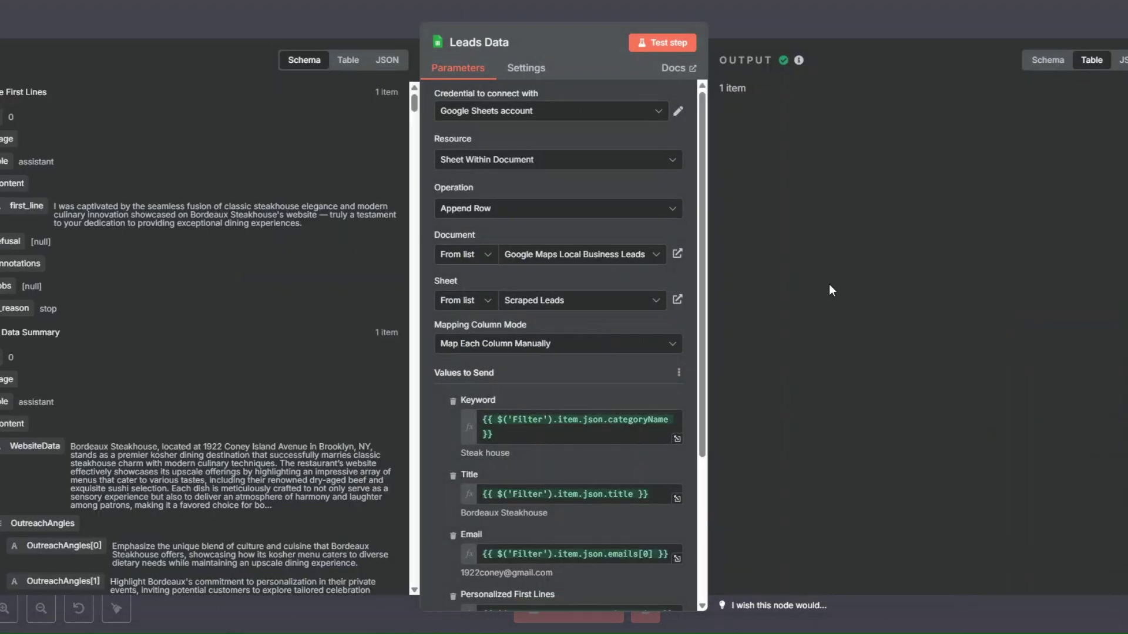
scroll(608, 264, down, 3)
scroll(608, 263, down, 1)
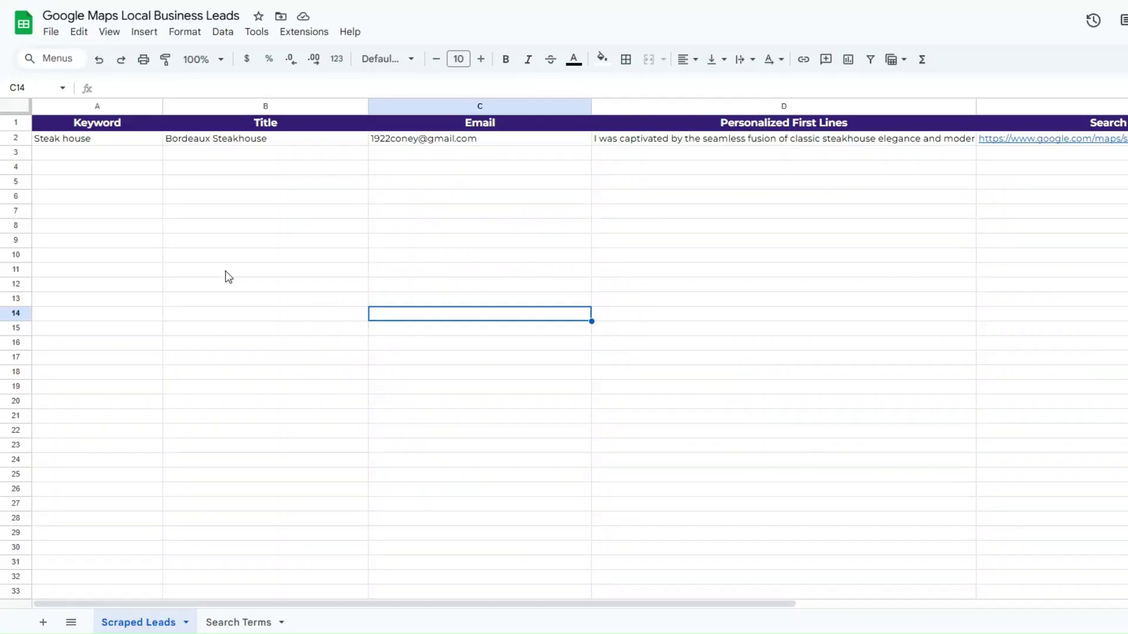
Step: Switch to the Google Sheets spreadsheet and examine each field of the appended lead, including its personalized first line
click(111, 171)
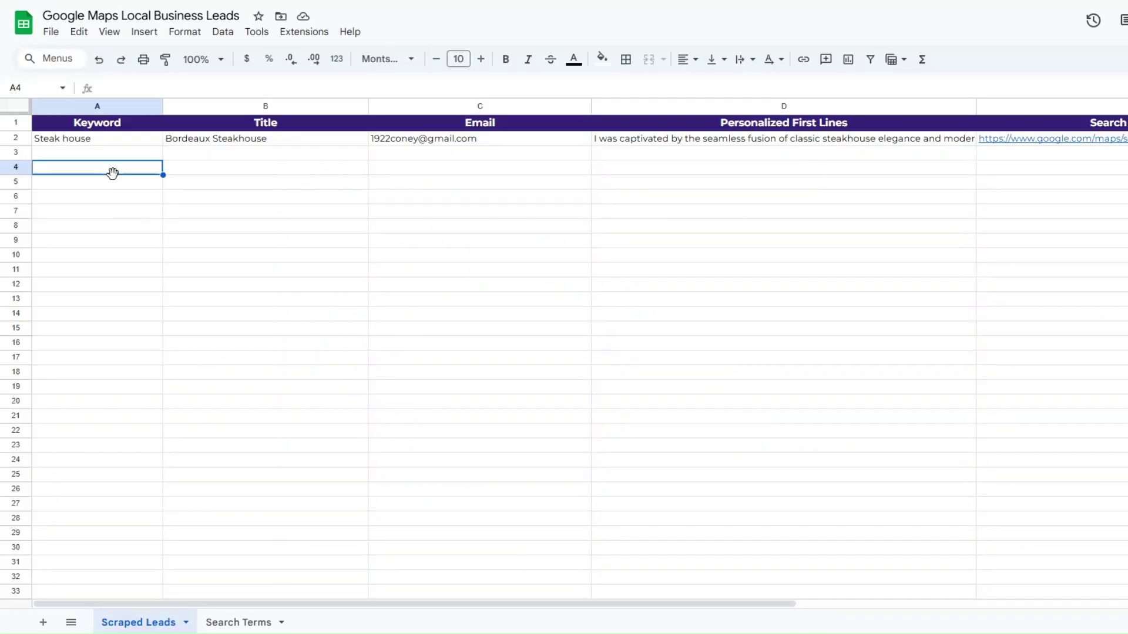
click(227, 196)
click(455, 198)
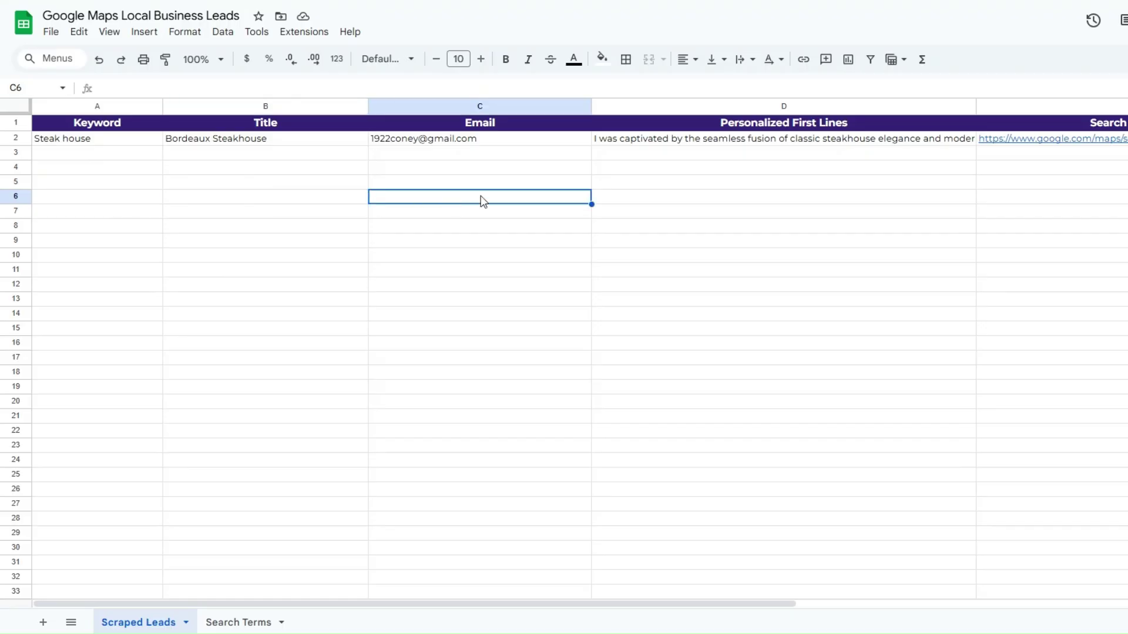
click(820, 206)
double_click(795, 141)
click(833, 227)
click(845, 155)
double_click(577, 142)
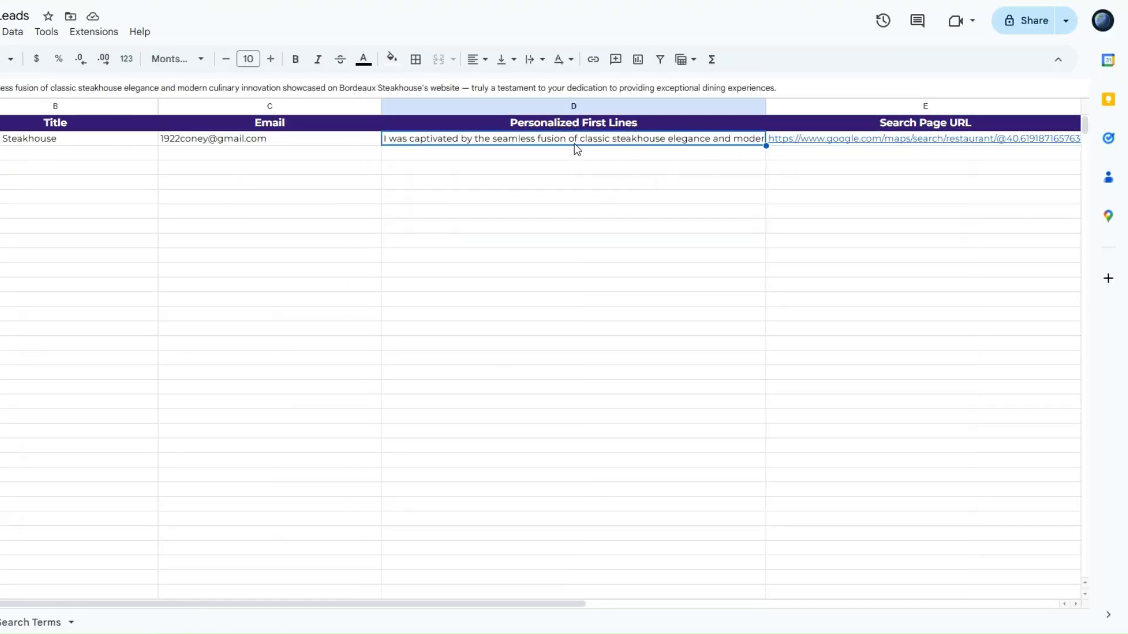
click(563, 189)
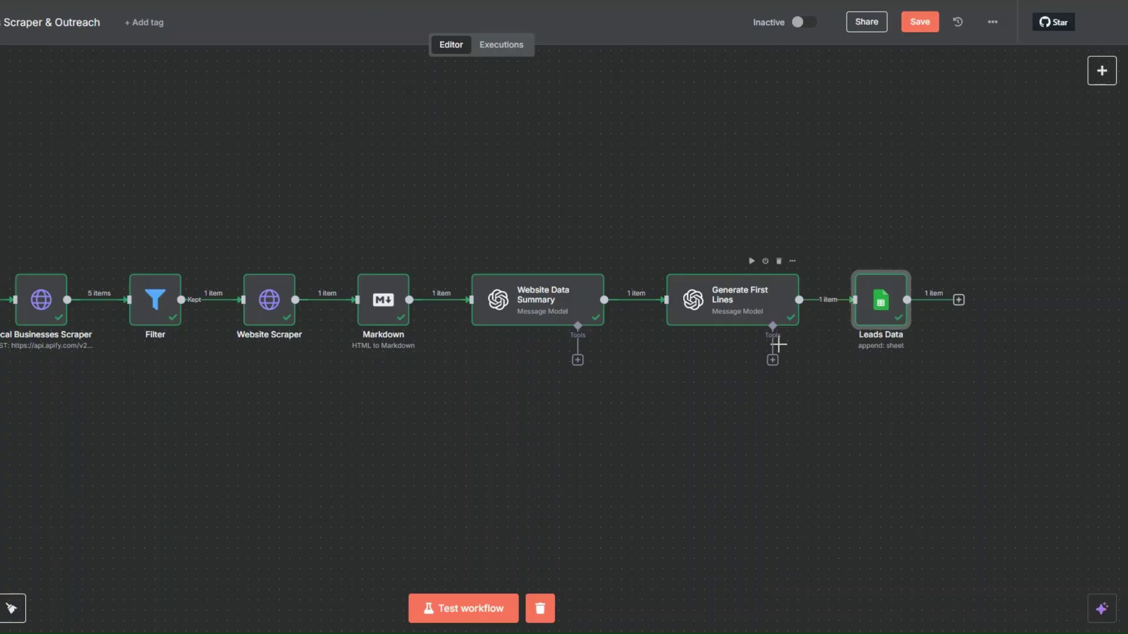
Step: Add a Lemlist node with the Create a lead action after the Leads Data node
click(958, 300)
text(lem)
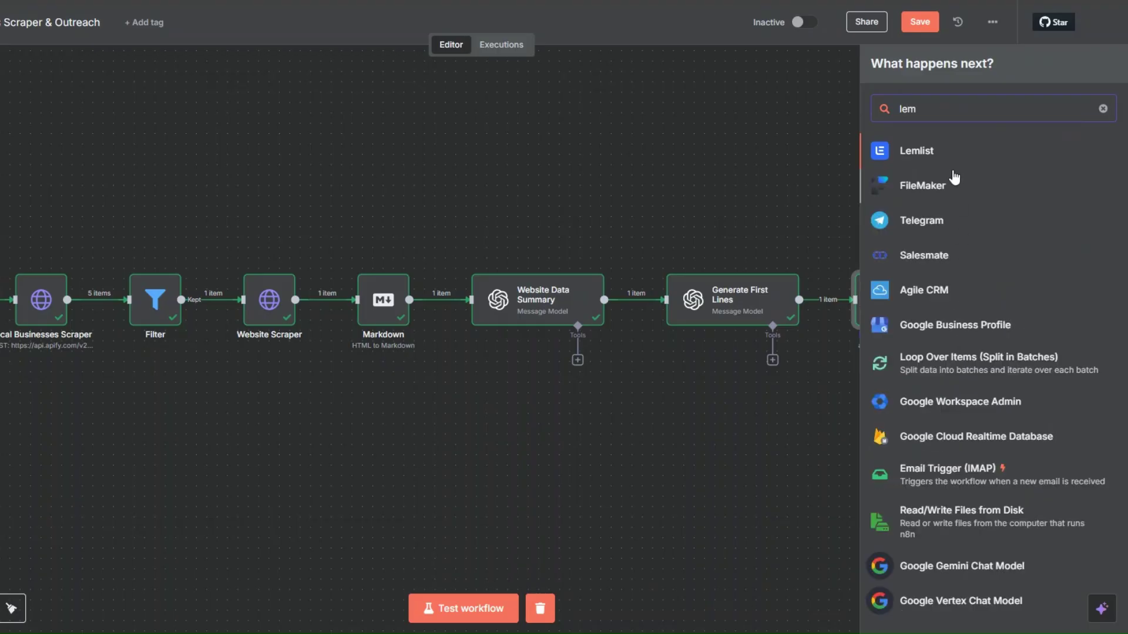
click(924, 155)
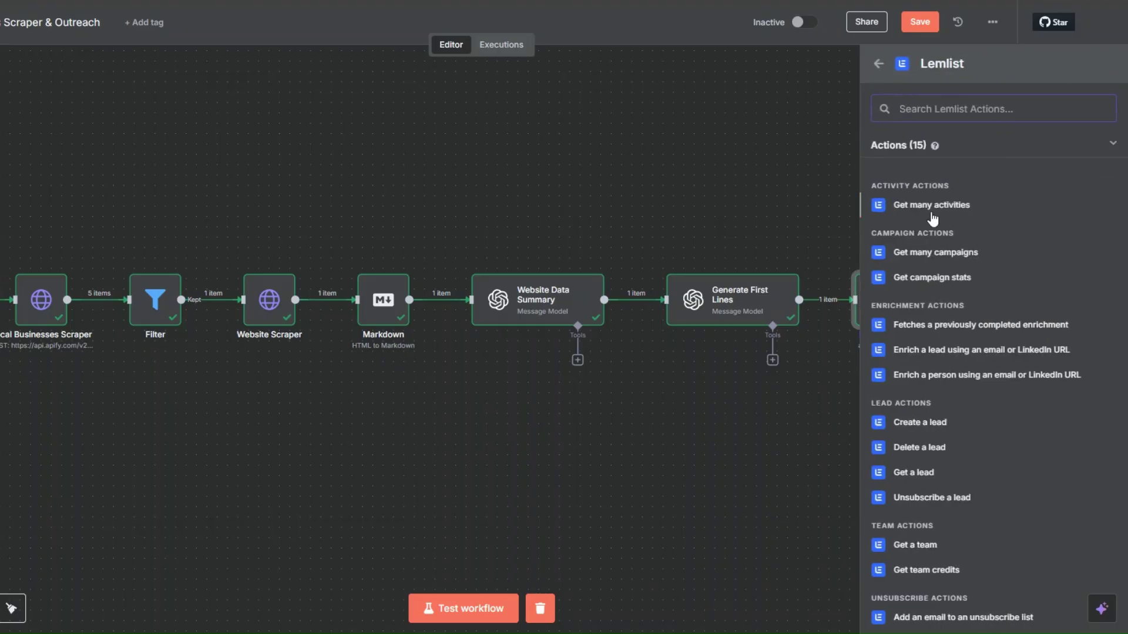
click(936, 424)
Step: Start a new Lemlist credential, switch to Lemlist's integration settings and open API key generation
click(549, 116)
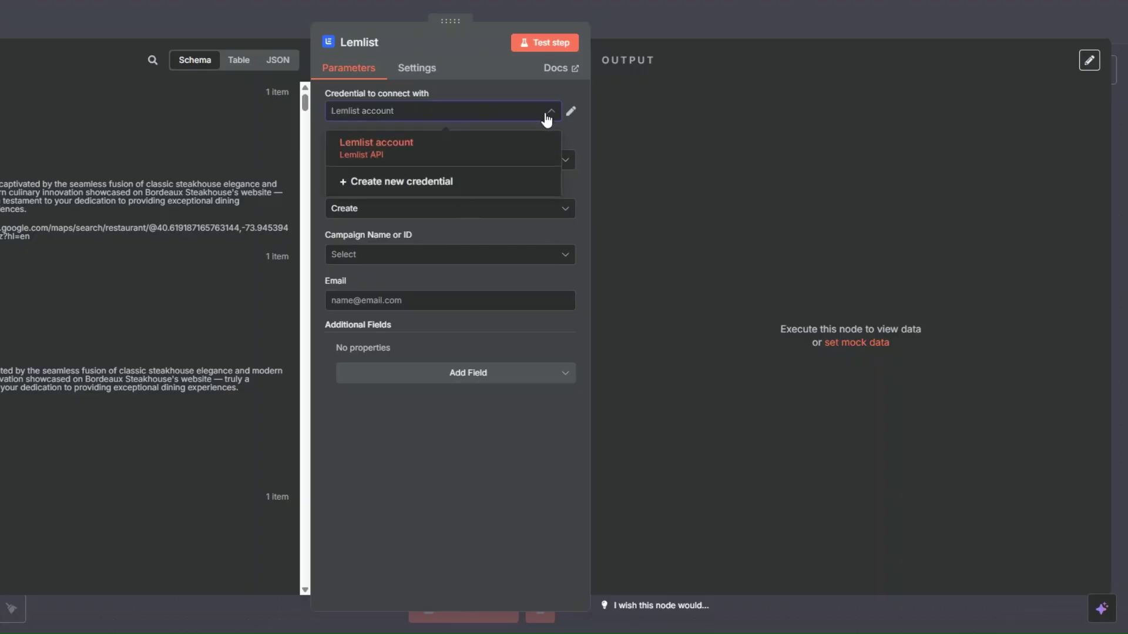
click(432, 182)
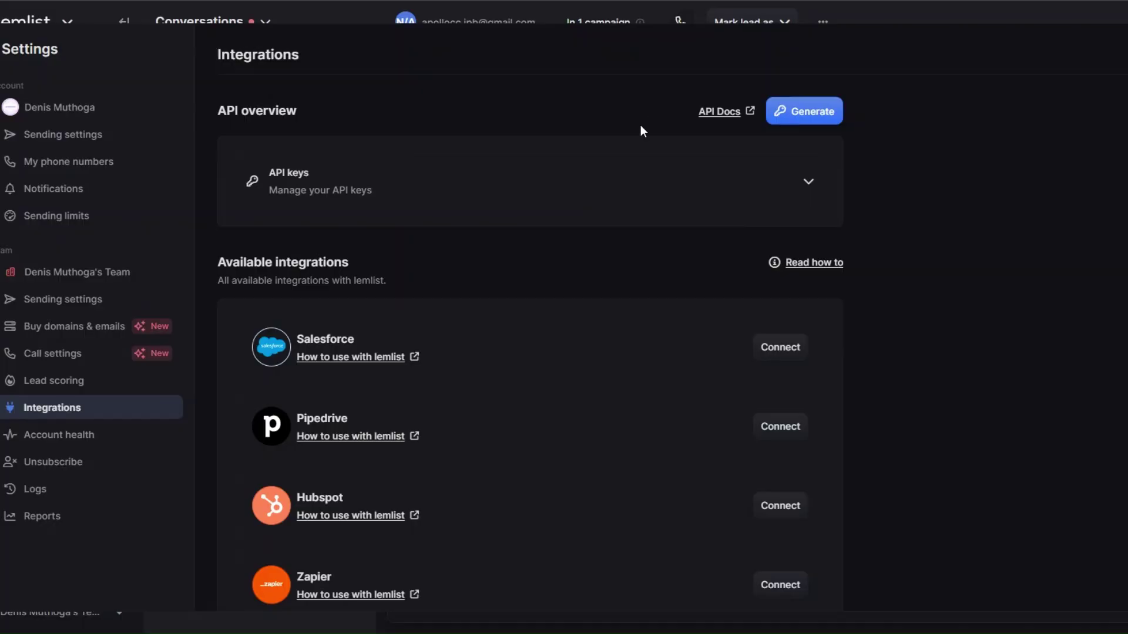
click(806, 113)
Step: Examine the immediate email and the one-day follow-up in the Lemlist campaign sequence, including their [Business Name] placeholders, and open the lead list
click(506, 325)
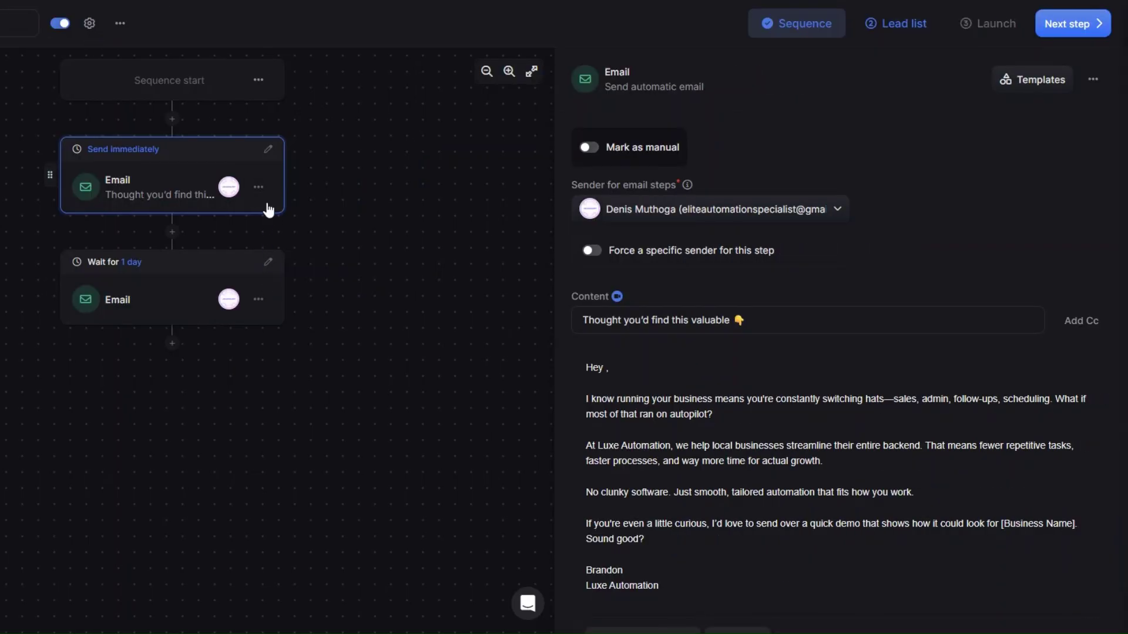
scroll(756, 363, down, 1)
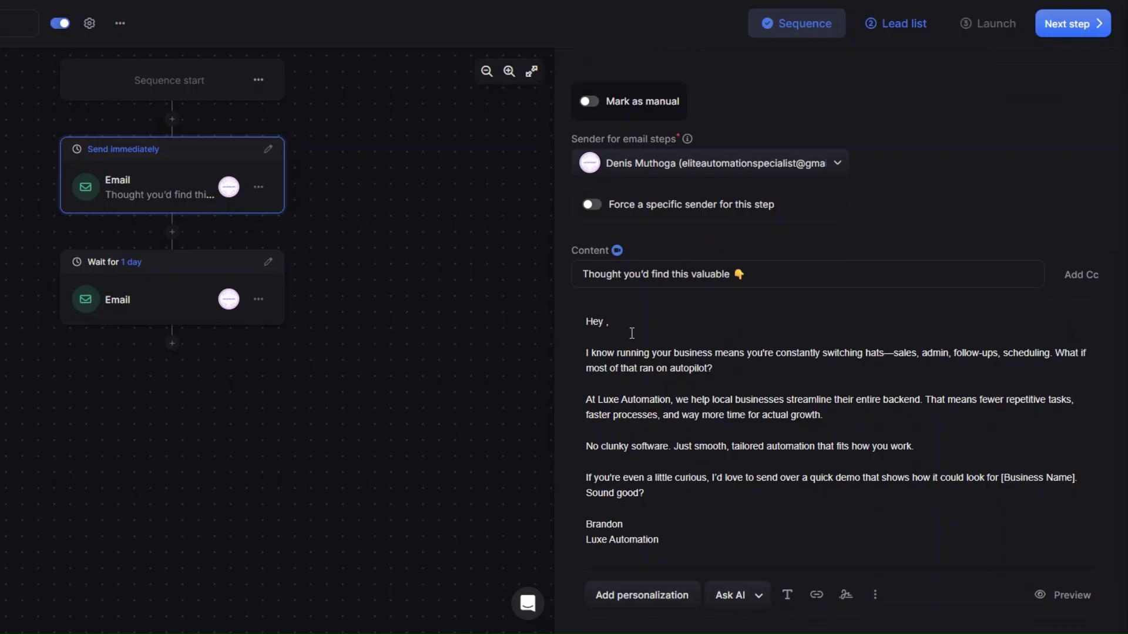
click(159, 305)
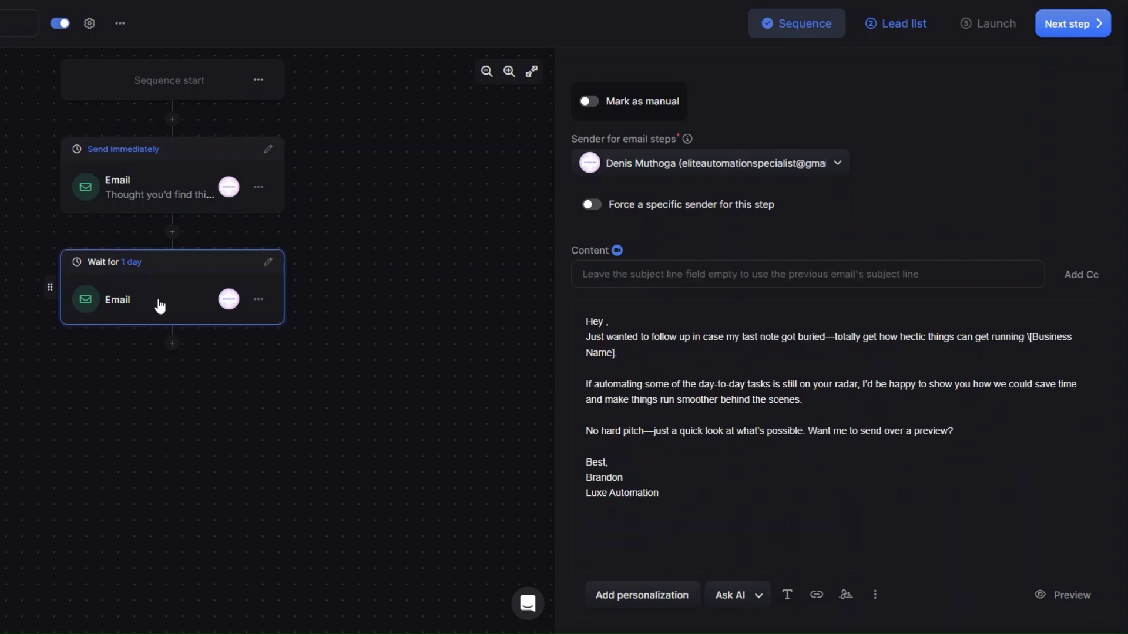
click(179, 170)
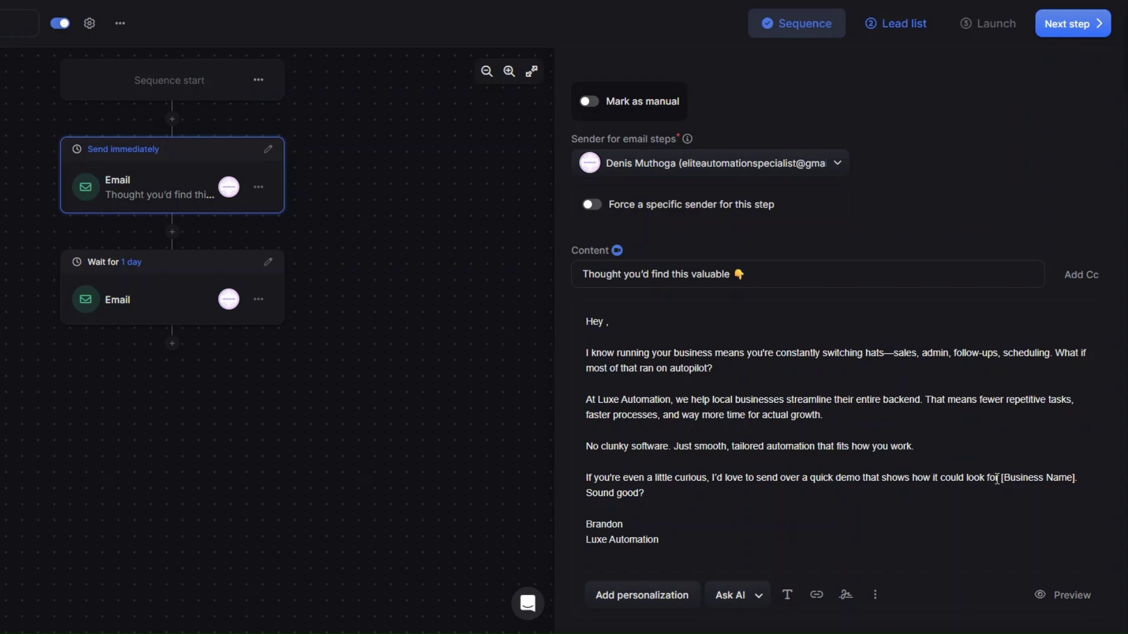
drag(1076, 478, 1004, 478)
click(644, 493)
click(194, 310)
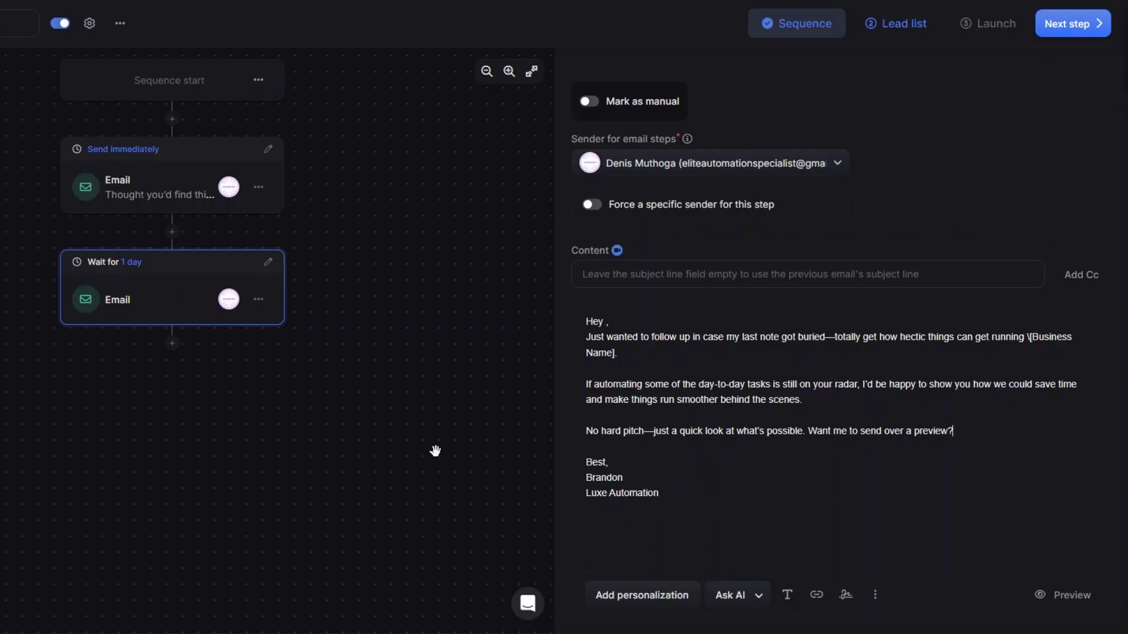
click(173, 199)
click(171, 296)
click(169, 194)
click(896, 24)
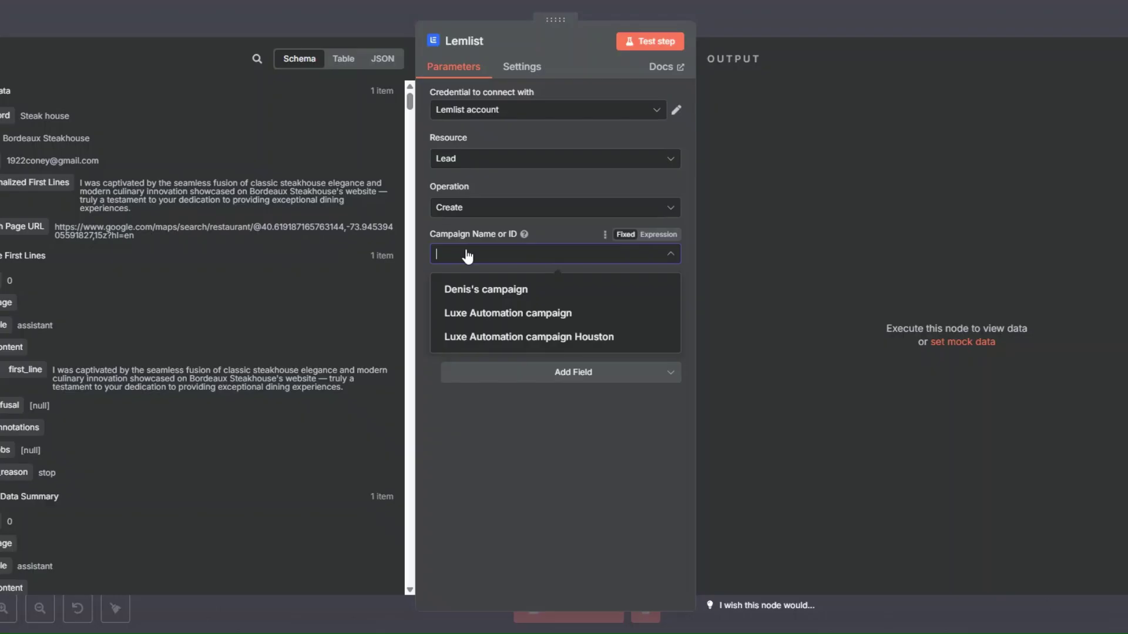
Step: In the n8n Lemlist node, select the account owner's personal campaign and map the lead email to the Email value from Leads Data
click(461, 289)
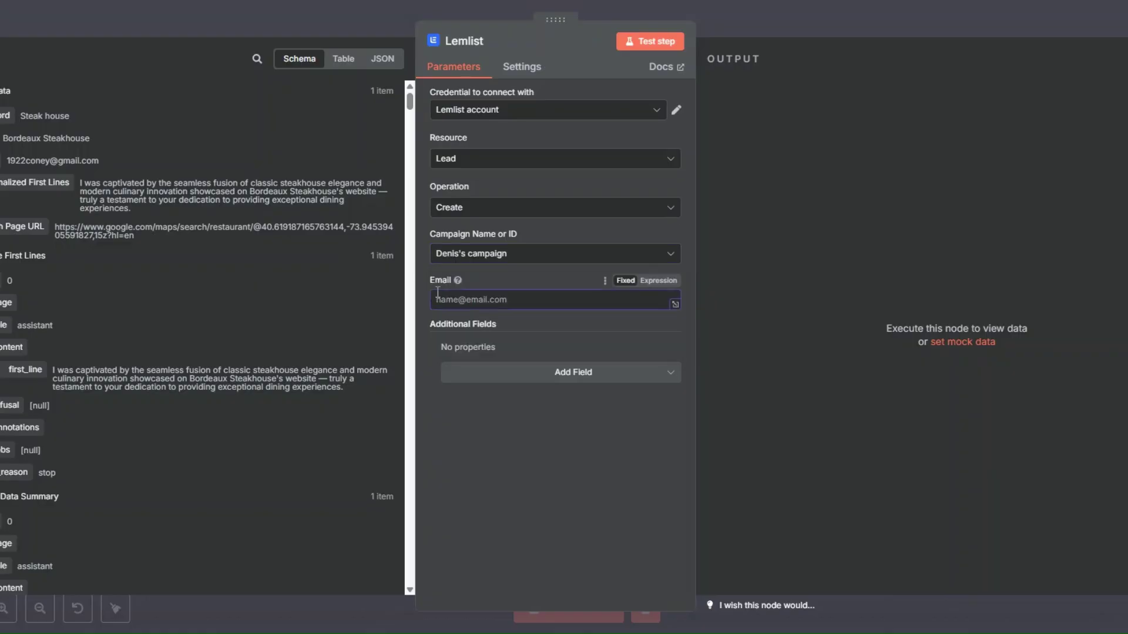
drag(3, 160, 452, 300)
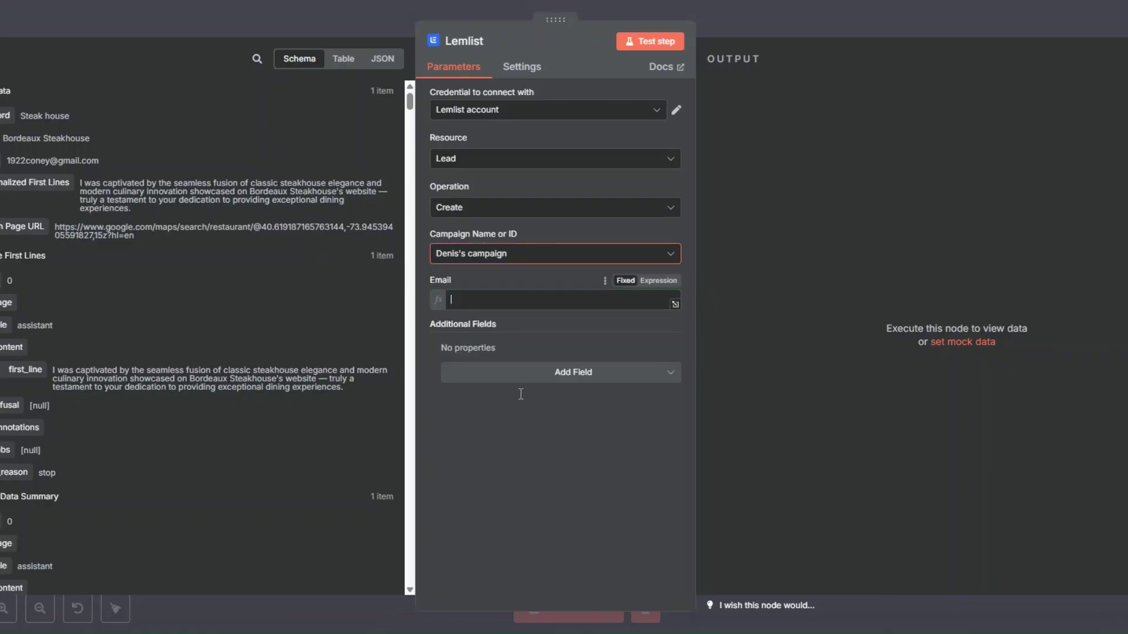
Step: Add an Icebreaker field mapped to Personalized First Lines, test the Lemlist node and return to the canvas
click(539, 383)
scroll(564, 491, down, 3)
click(511, 428)
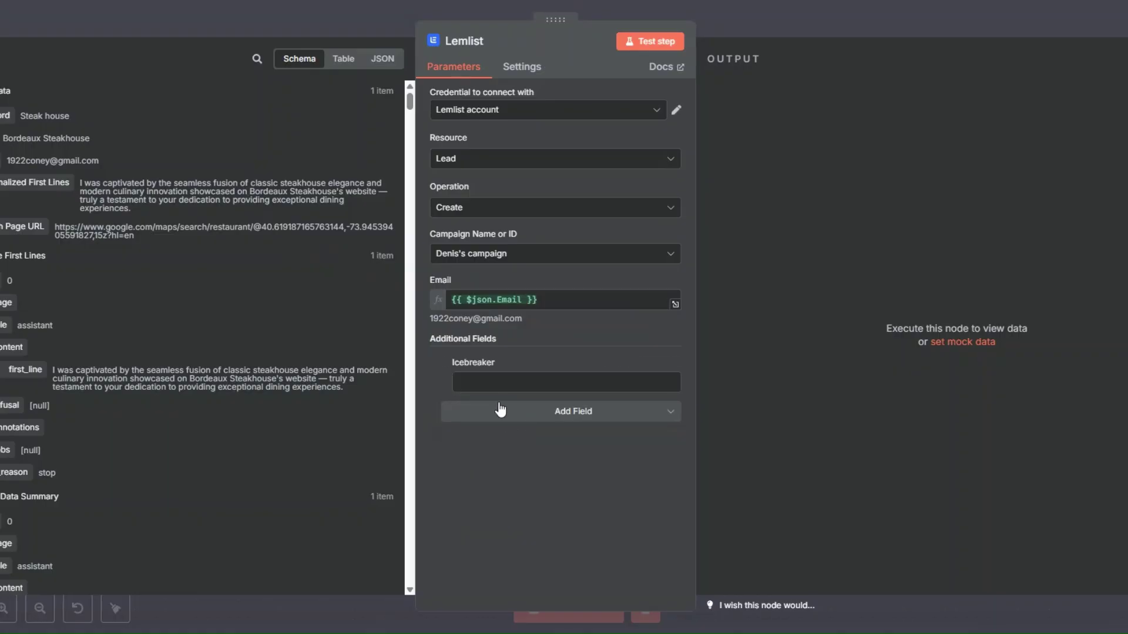
drag(36, 182, 506, 382)
click(576, 424)
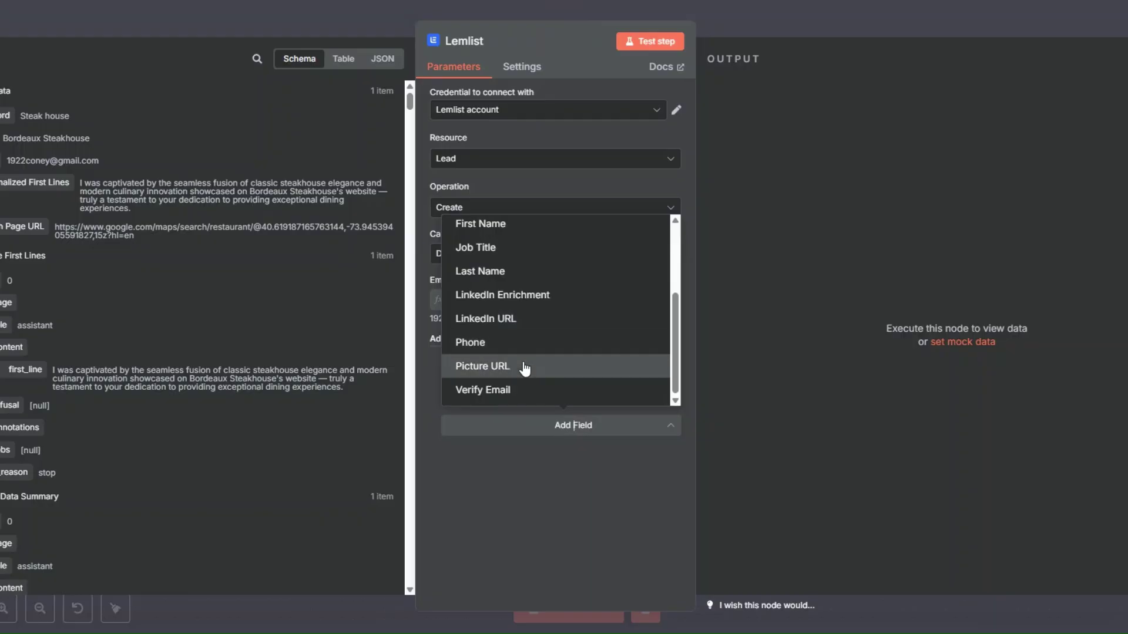
click(524, 457)
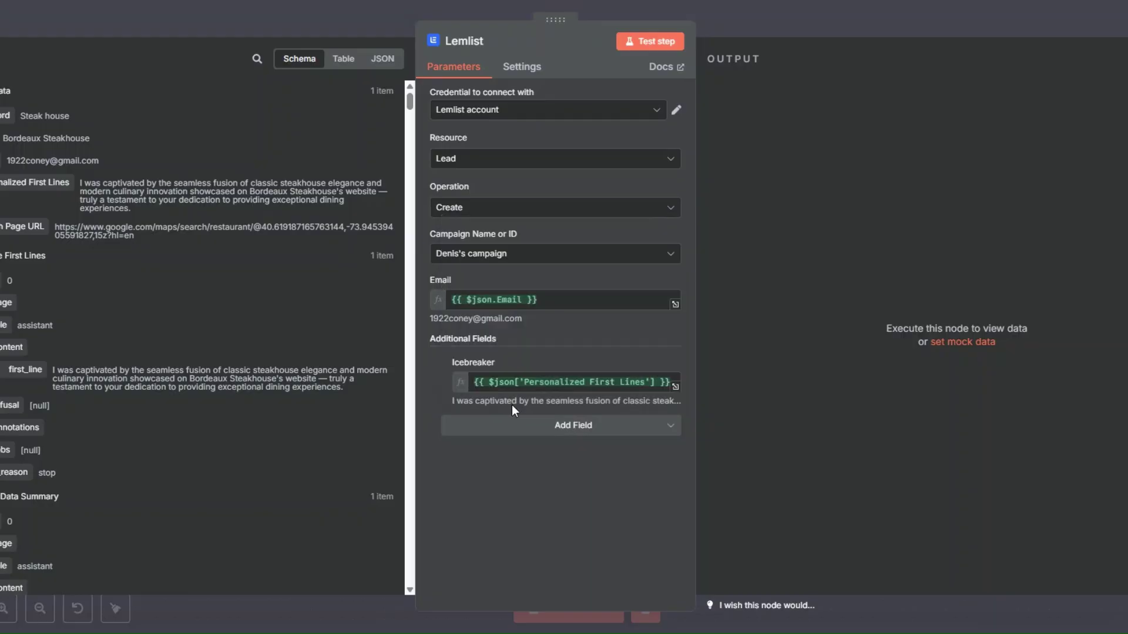
click(634, 41)
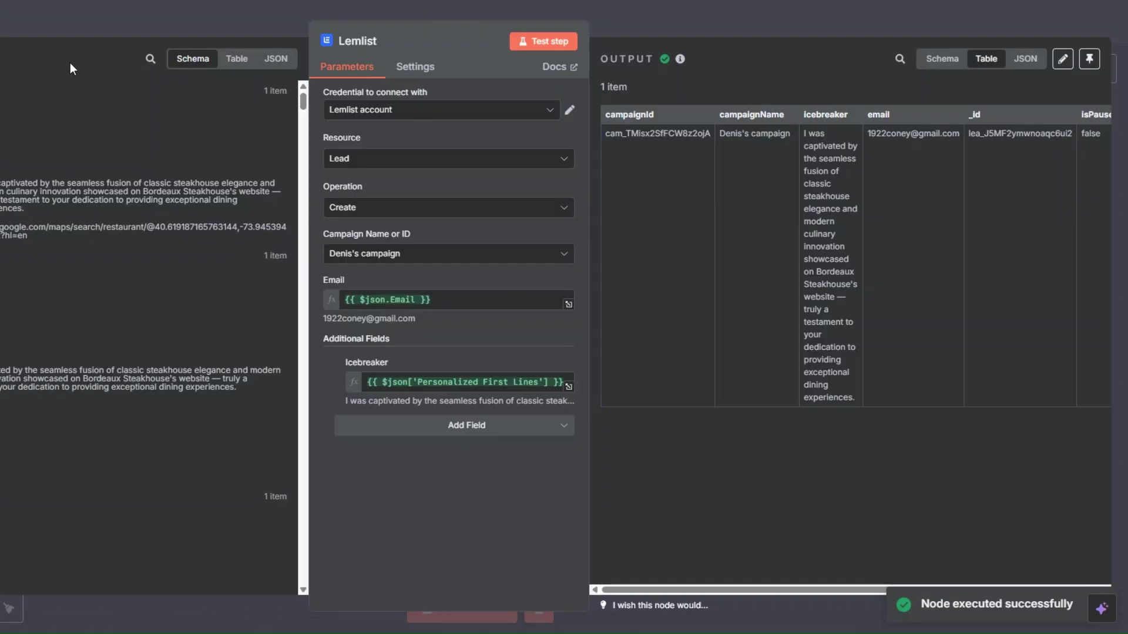
key(Escape)
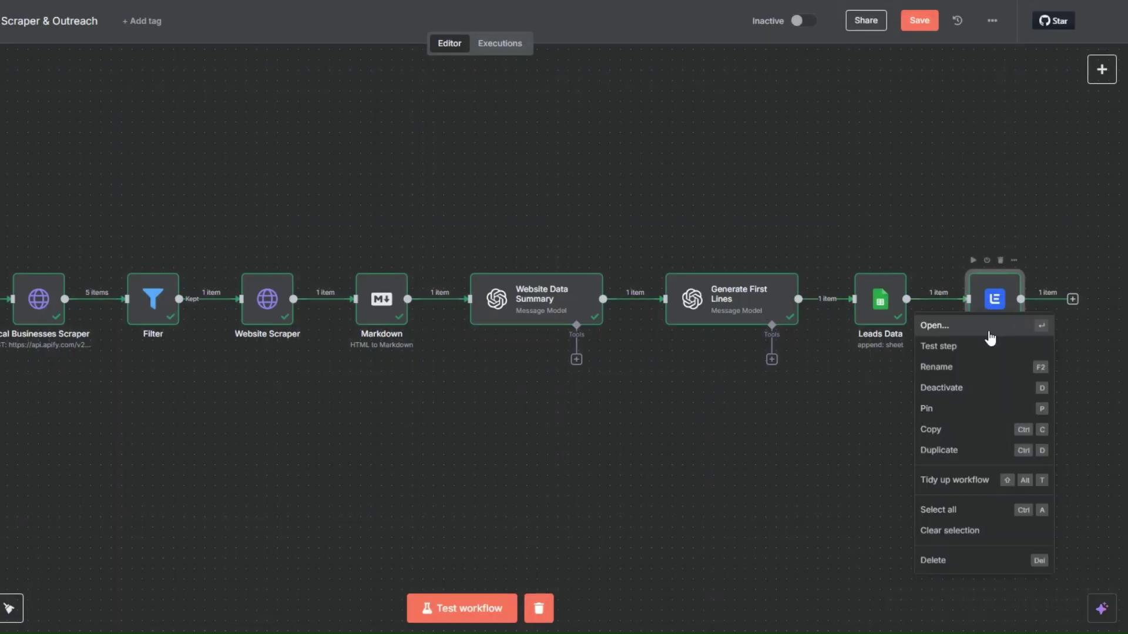
Step: Rename the Lemlist node as "Add Leads to Lemlist" and save the workflow
right_click(987, 313)
click(980, 371)
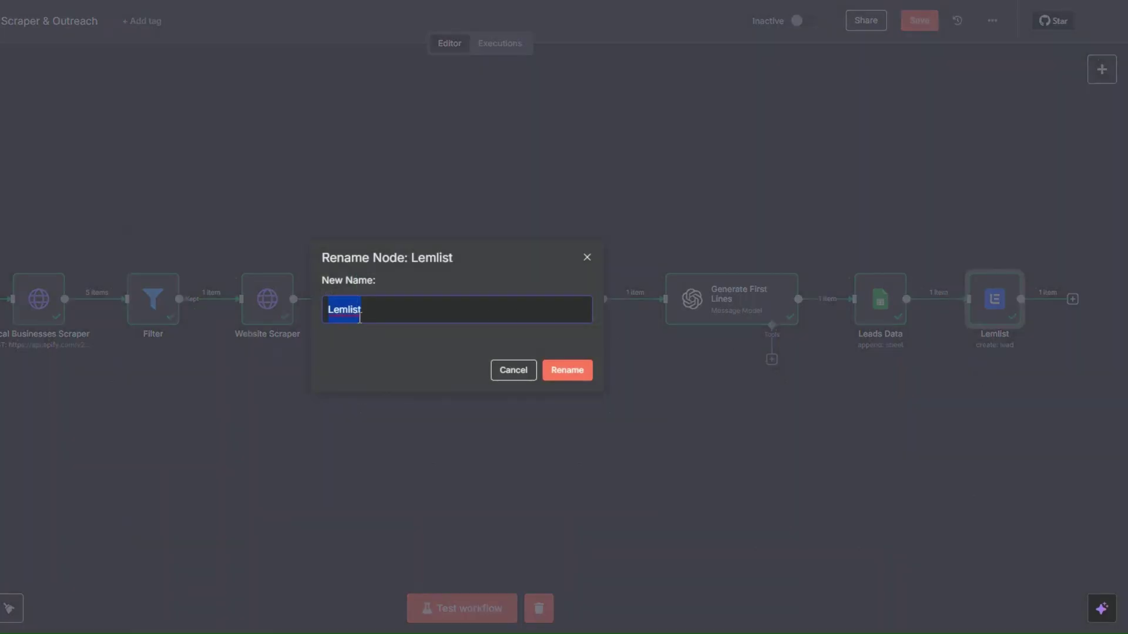
click(329, 308)
text(Add L)
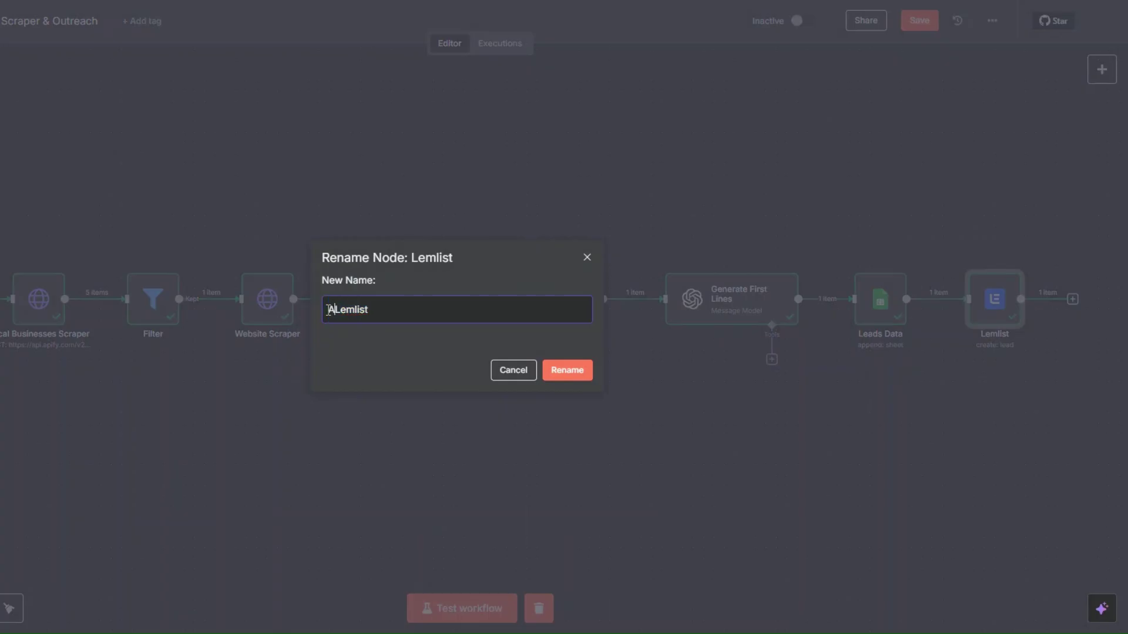
text(eads to)
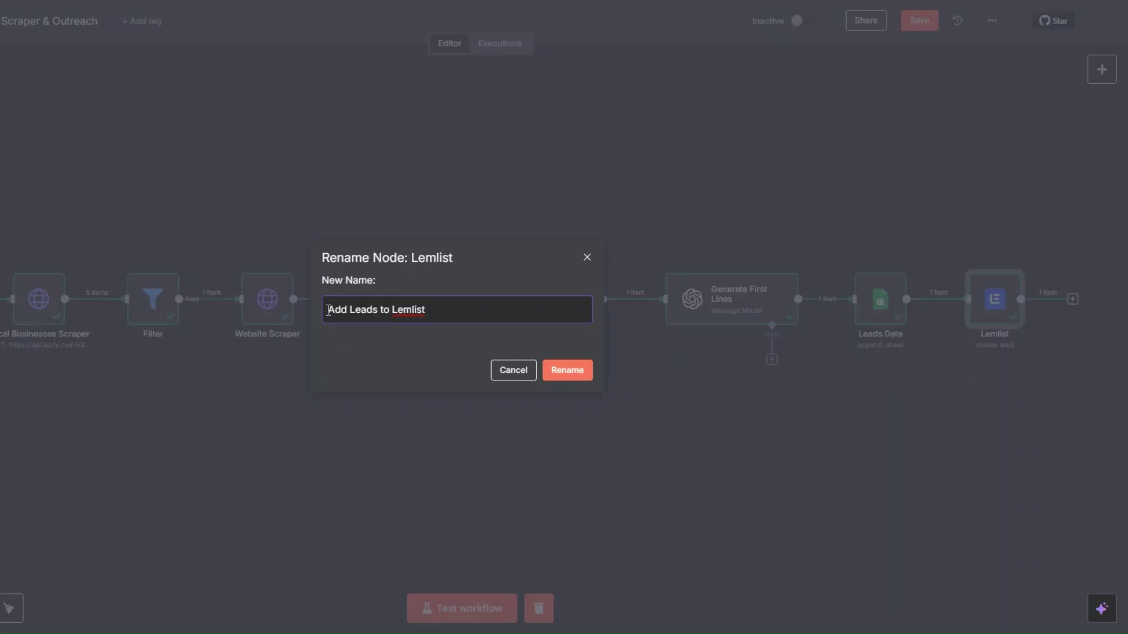
click(554, 371)
key(ctrl+s)
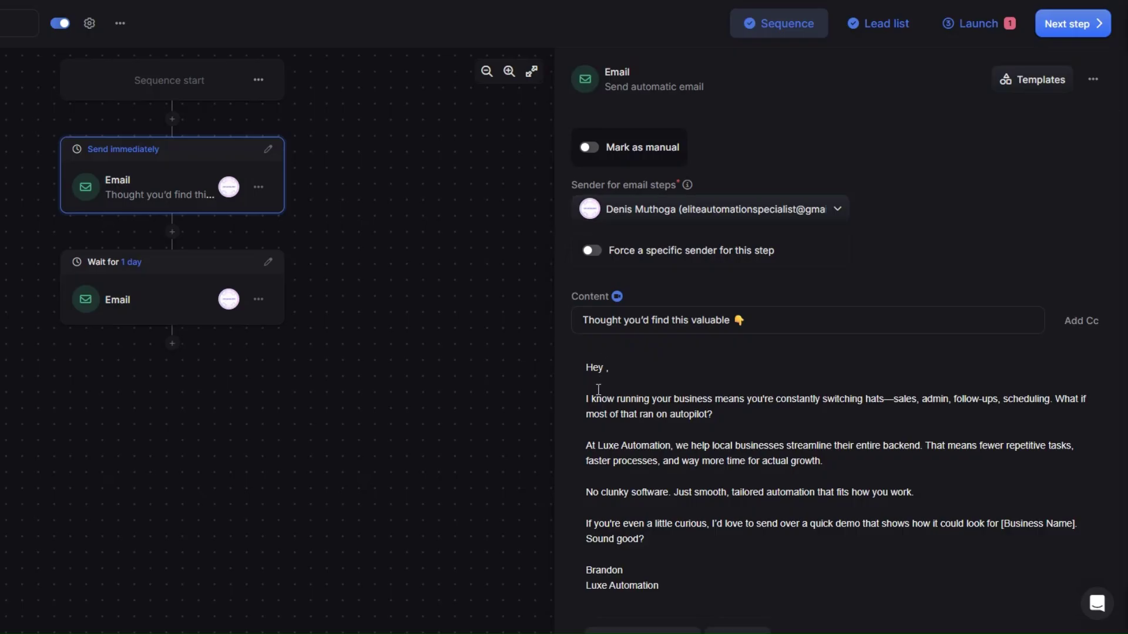
Step: In Lemlist, insert the {{icebreaker}} variable below the greeting of the first email, followed by a blank line
text({{)
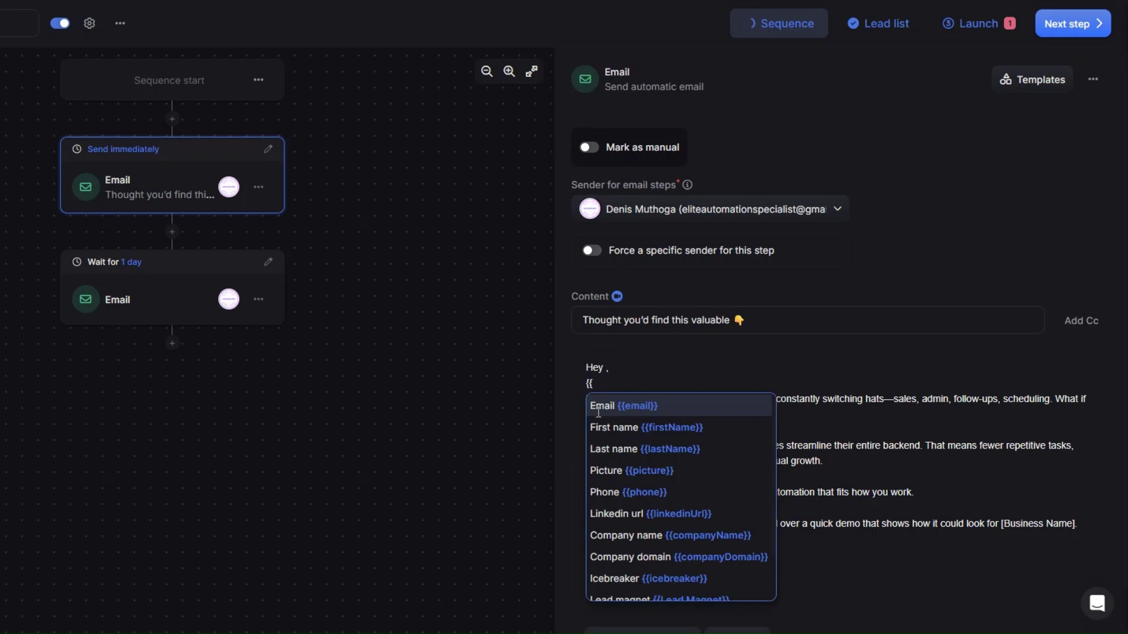
click(634, 577)
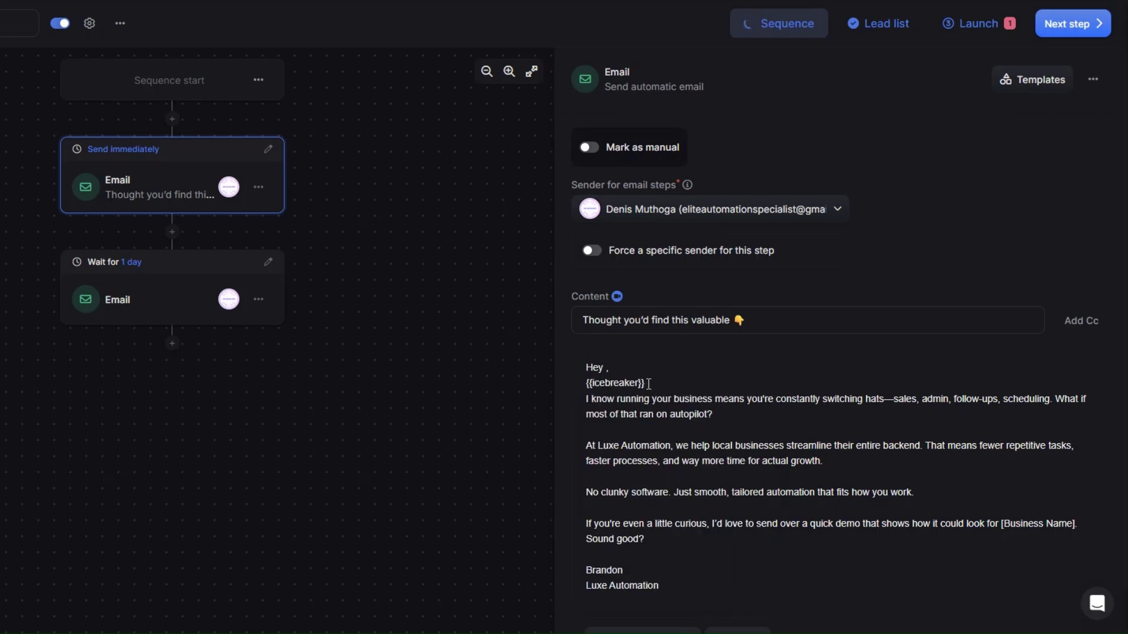
key(Return)
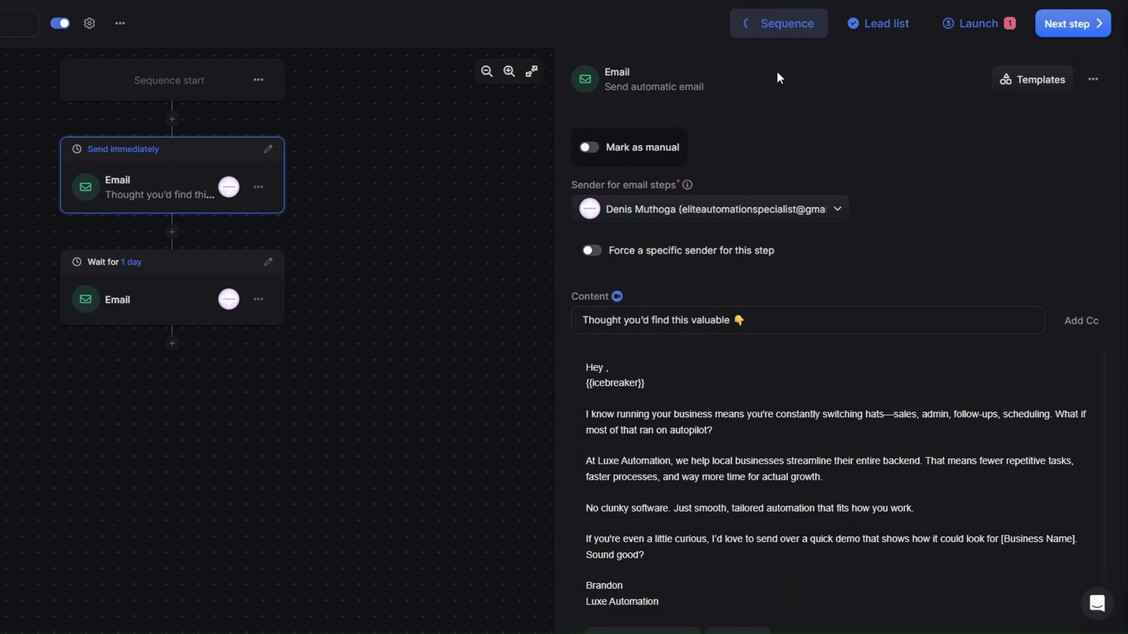
Step: Check the imported lead and its icebreaker, and read through the personalized previews of both campaign emails before launch
click(888, 25)
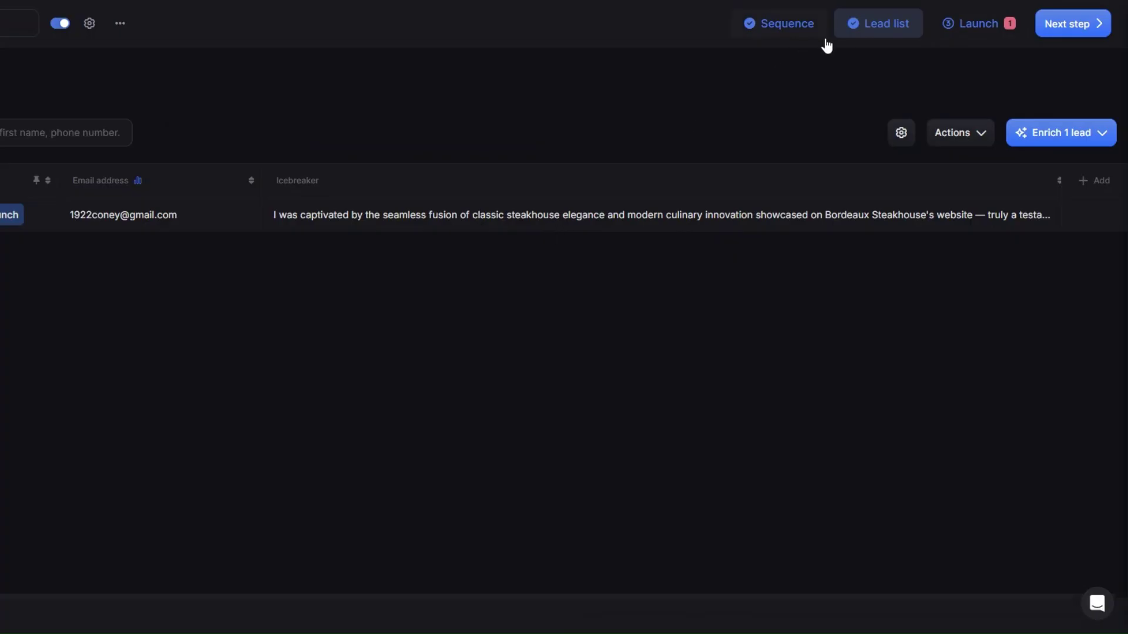
click(963, 24)
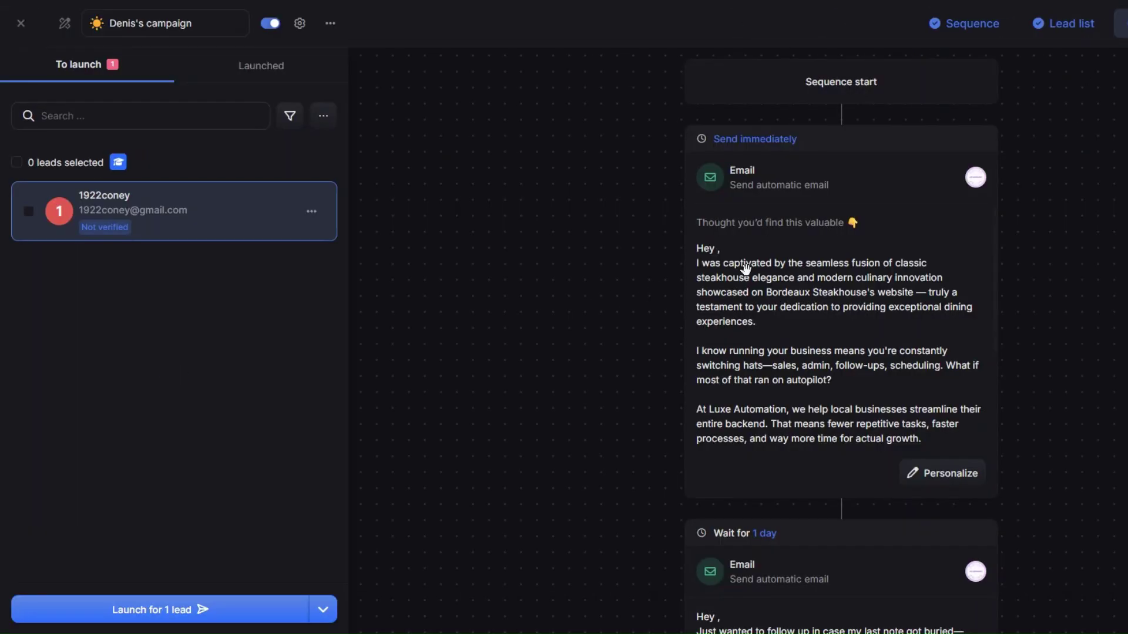
scroll(800, 222, down, 5)
scroll(614, 292, down, 5)
scroll(614, 292, up, 5)
scroll(785, 315, up, 5)
scroll(854, 299, down, 2)
scroll(854, 299, down, 5)
scroll(687, 253, down, 5)
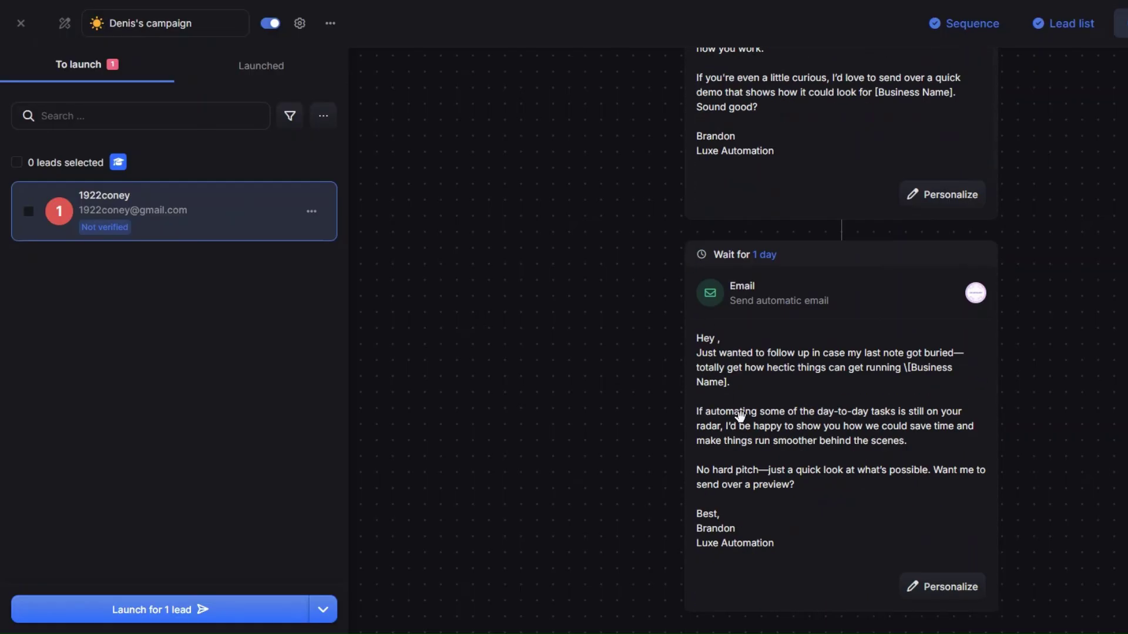
scroll(622, 365, up, 5)
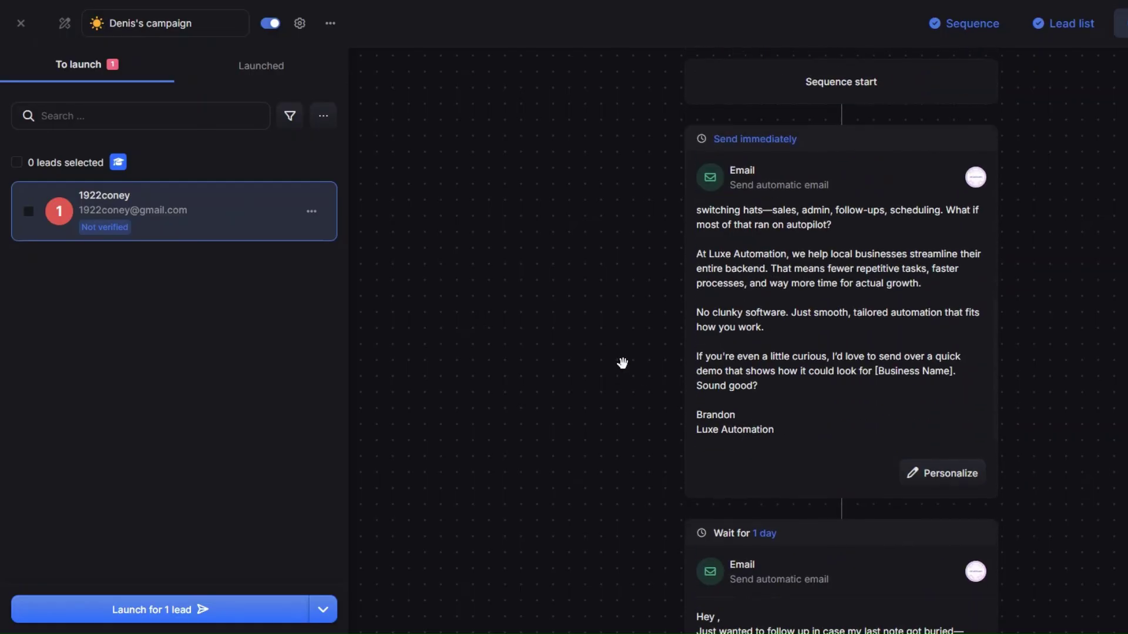
Step: Review the campaign launch recap with its sending schedule and cancel the launch
click(175, 618)
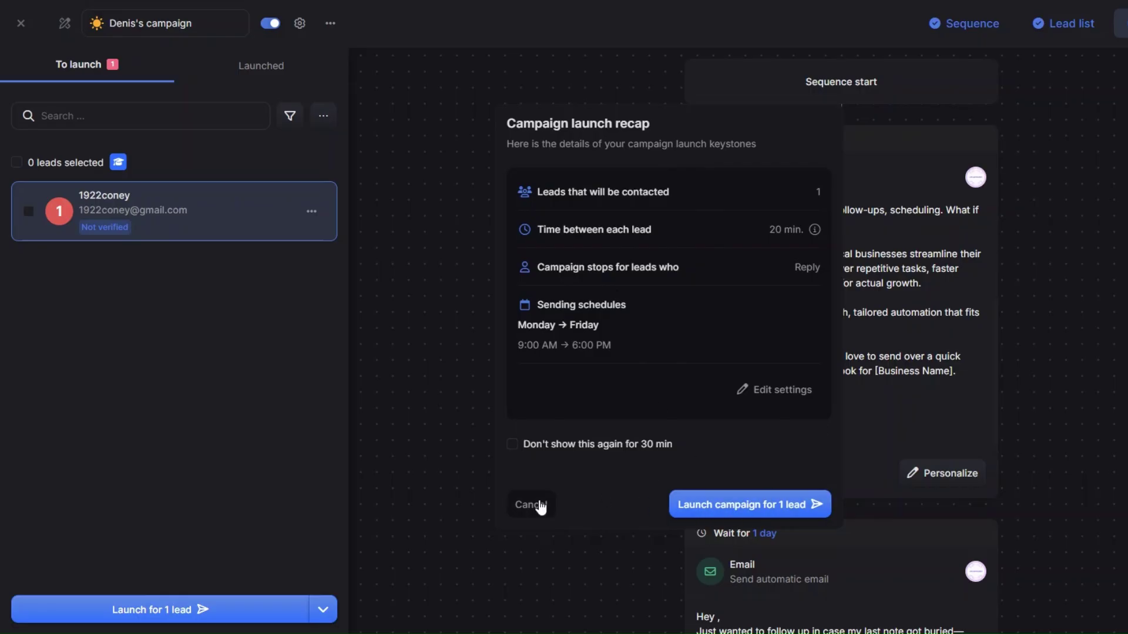
click(549, 504)
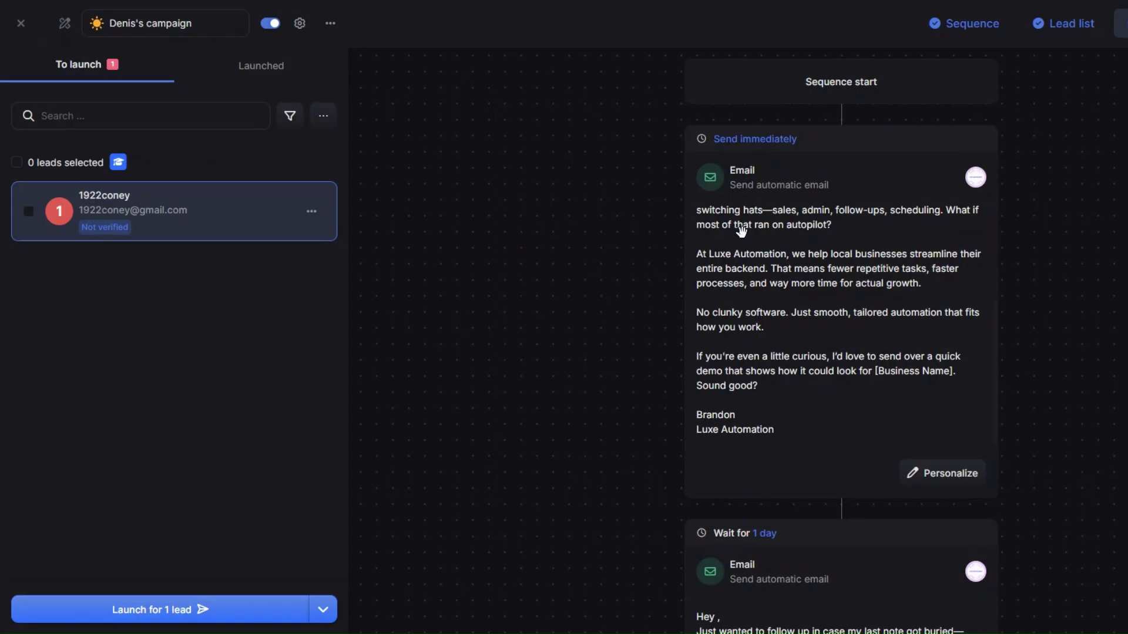
scroll(793, 358, up, 3)
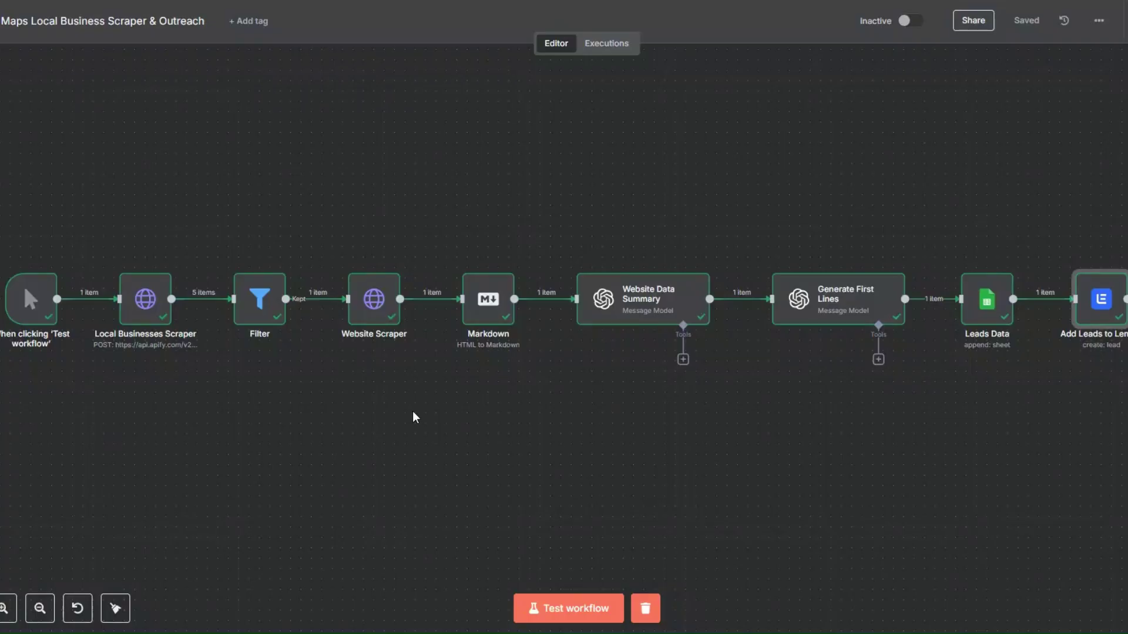
Step: Switch to the n8n workflow and set the search string in the Local Businesses Scraper's JSON body to "dentist"
right_click(141, 309)
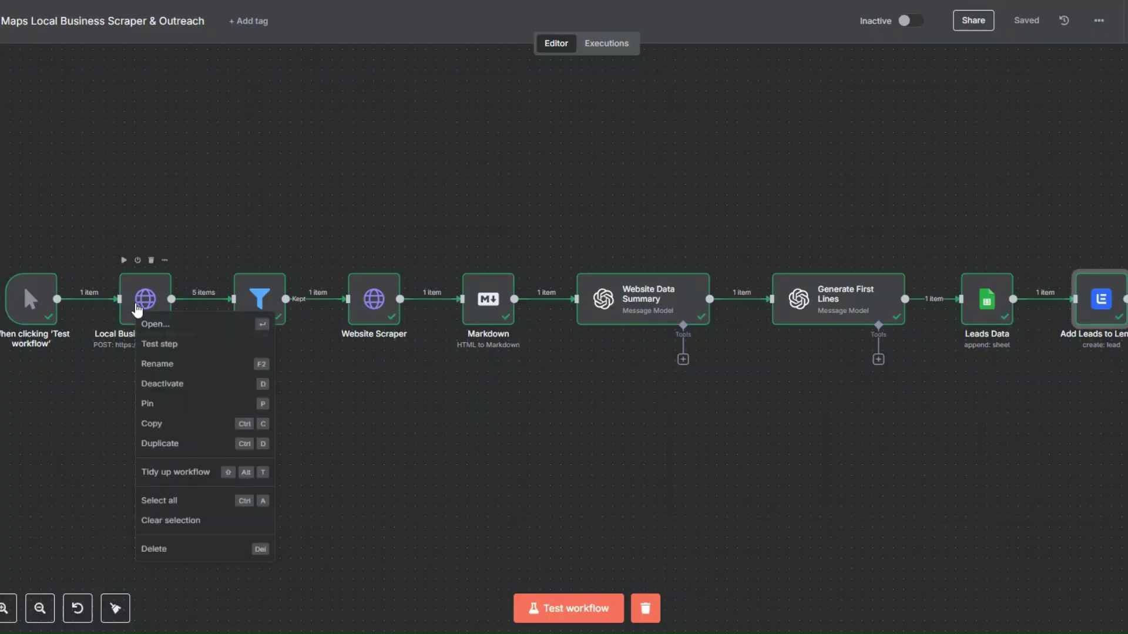
click(179, 302)
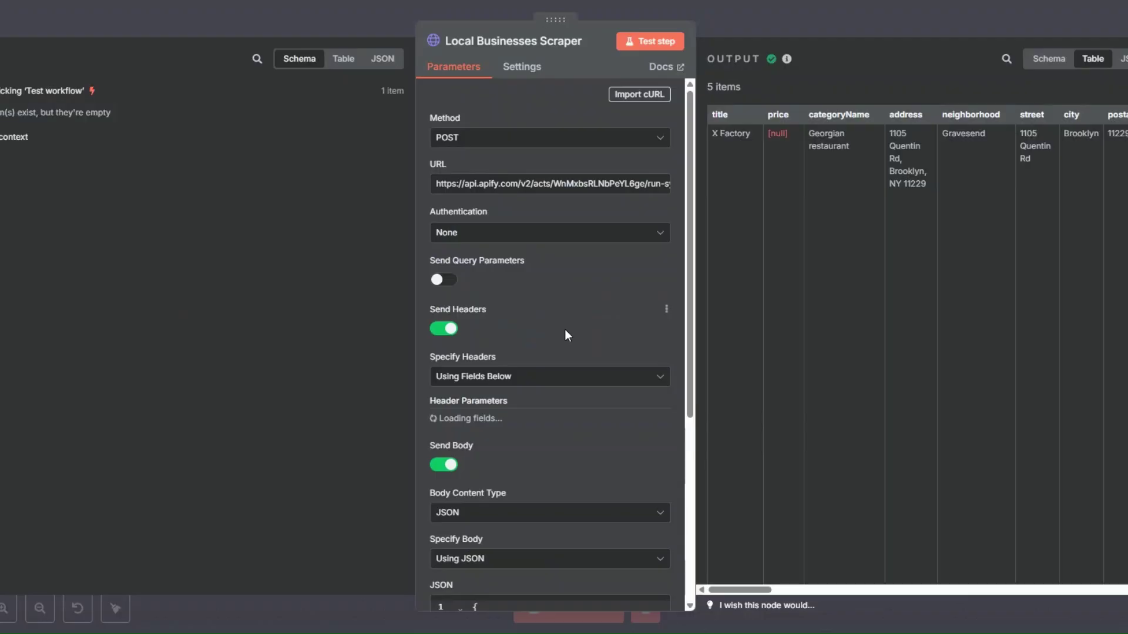
scroll(565, 330, down, 10)
drag(576, 330, 521, 327)
text(dentist)
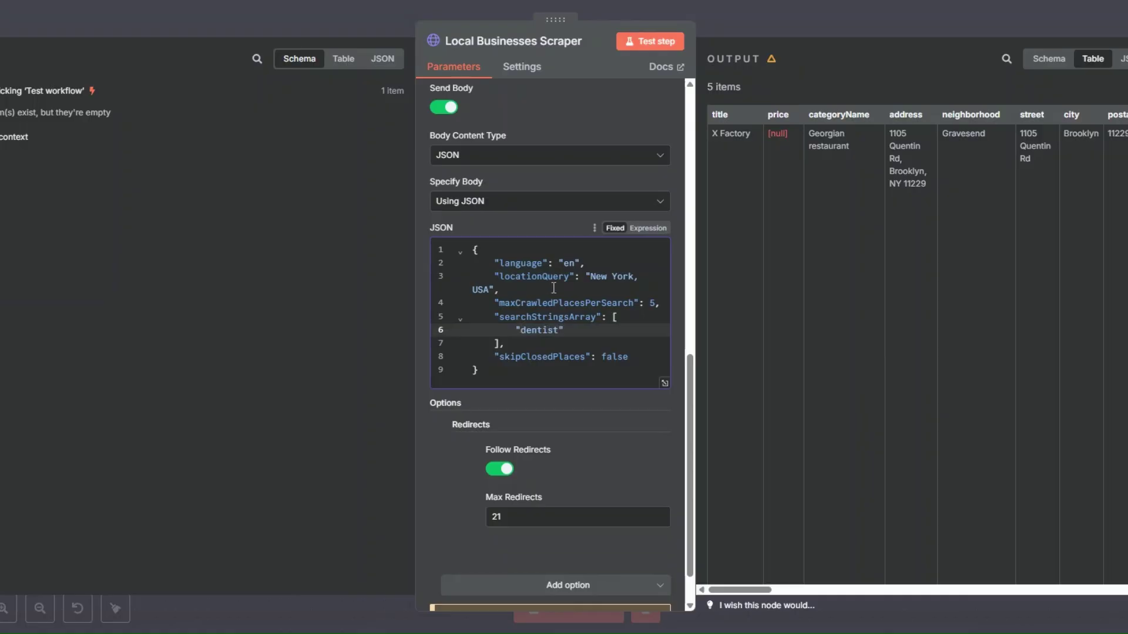
scroll(608, 295, up, 1)
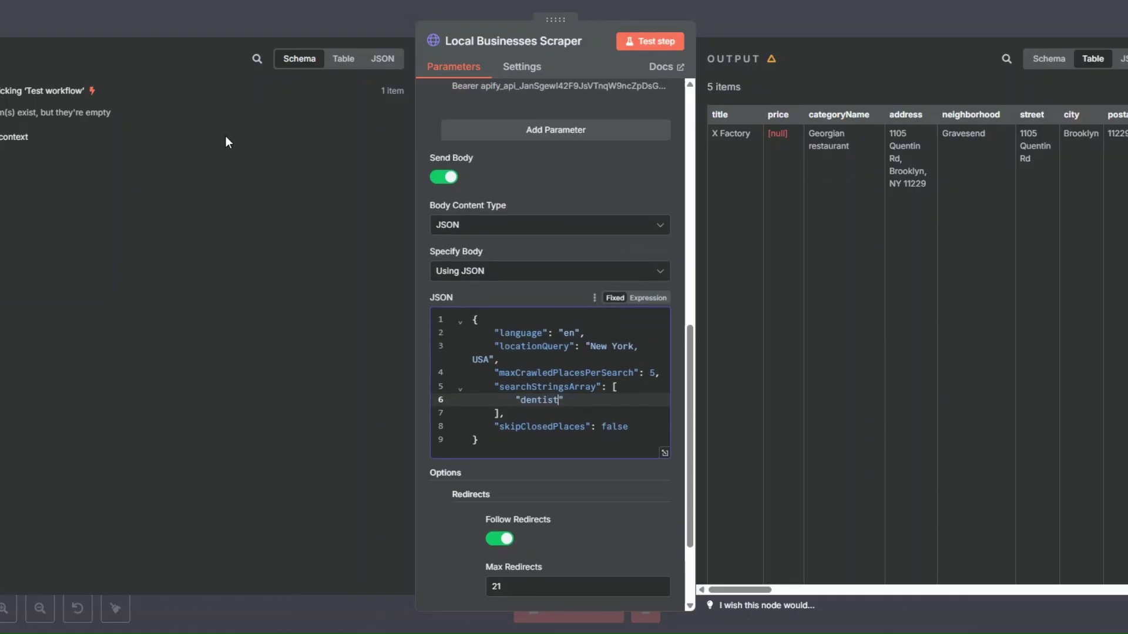
Step: Run a test of the whole workflow with the dentist search and save the workflow
key(Escape)
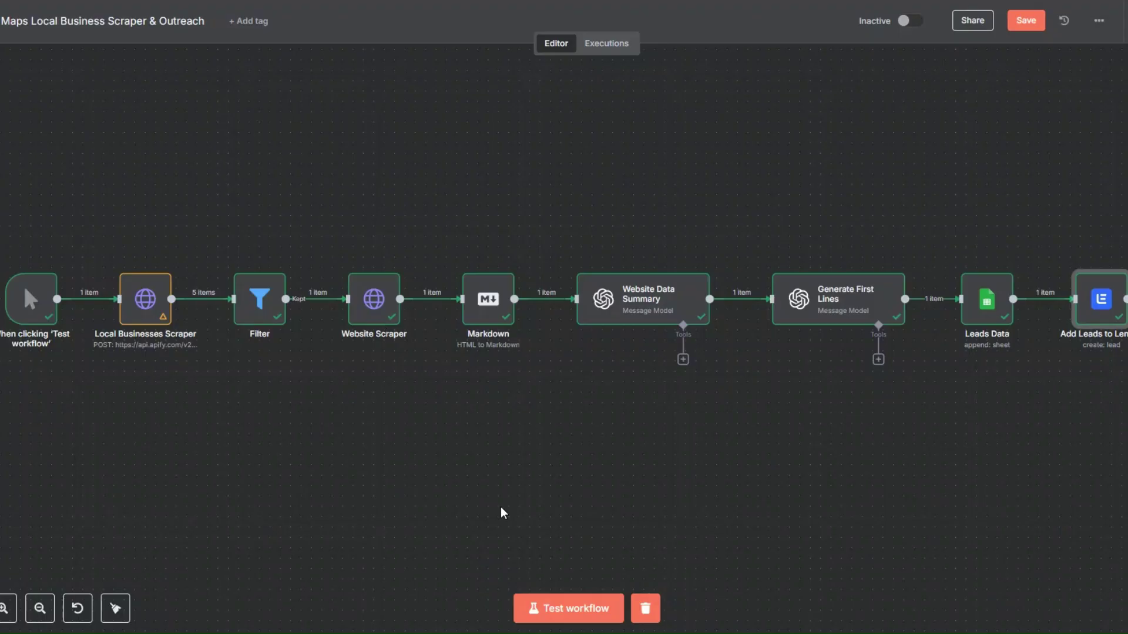
click(535, 606)
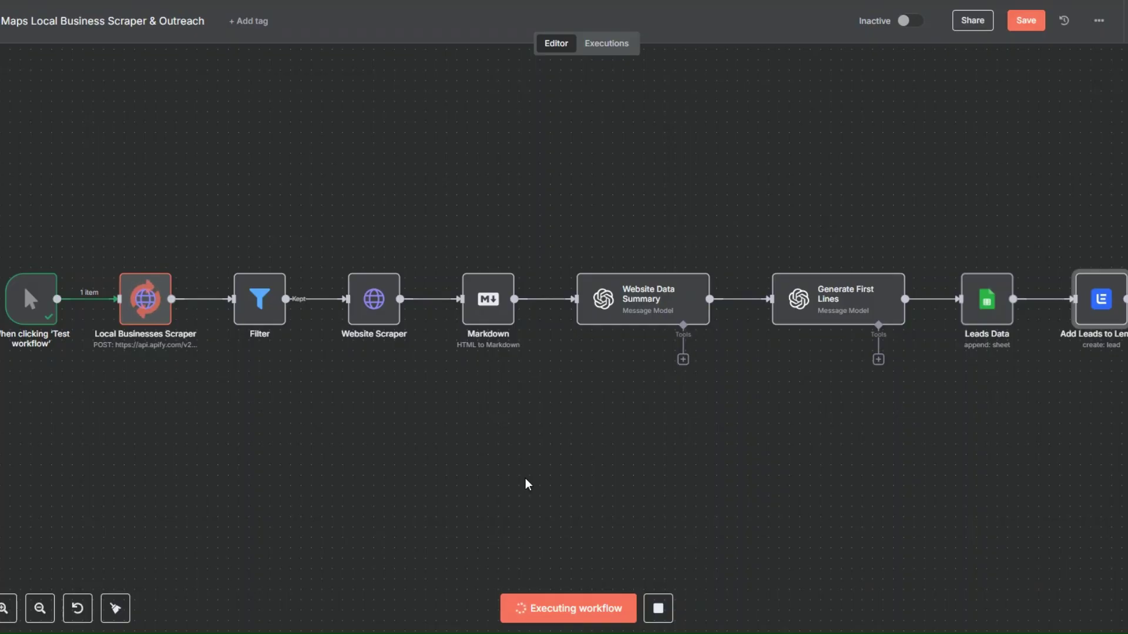
click(1028, 21)
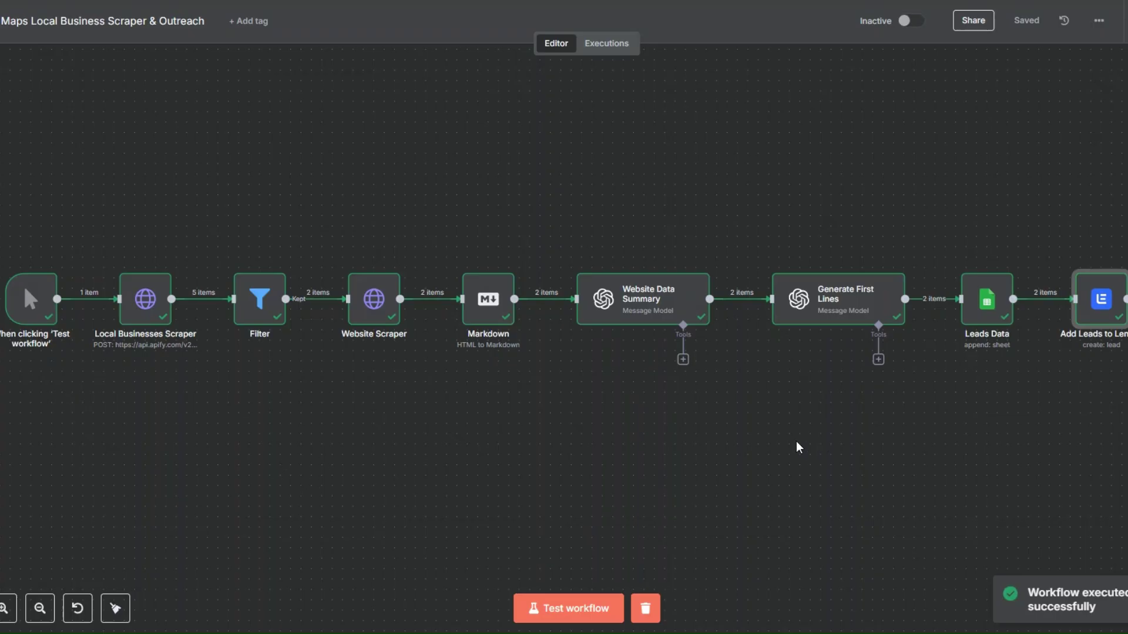
Step: Look through the dental practices in the Local Businesses Scraper's output table
right_click(146, 314)
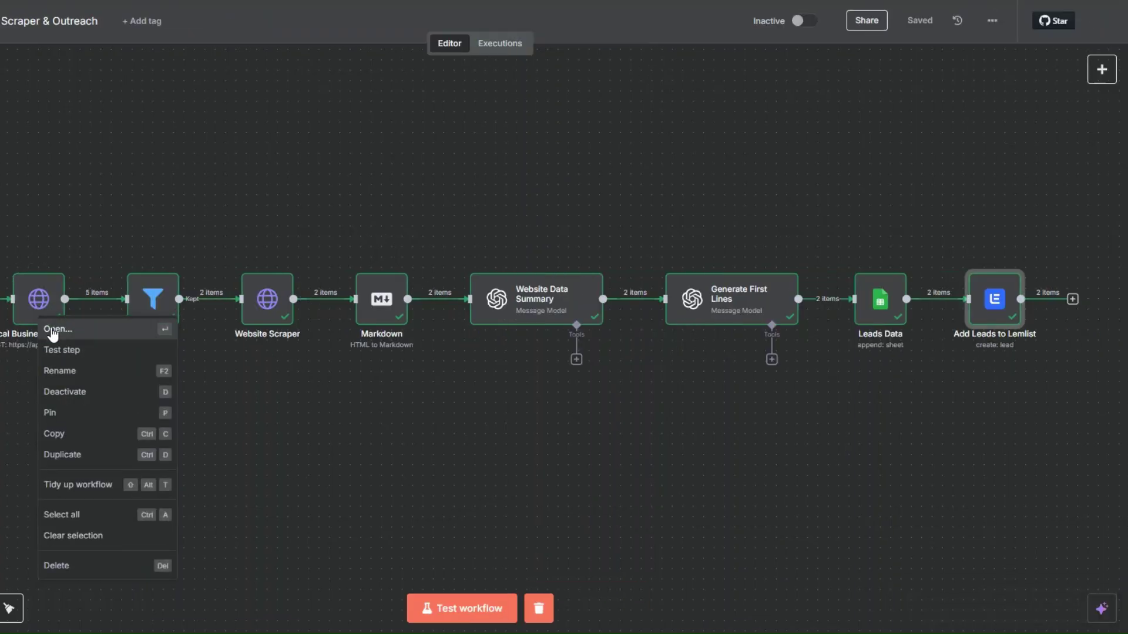
click(52, 330)
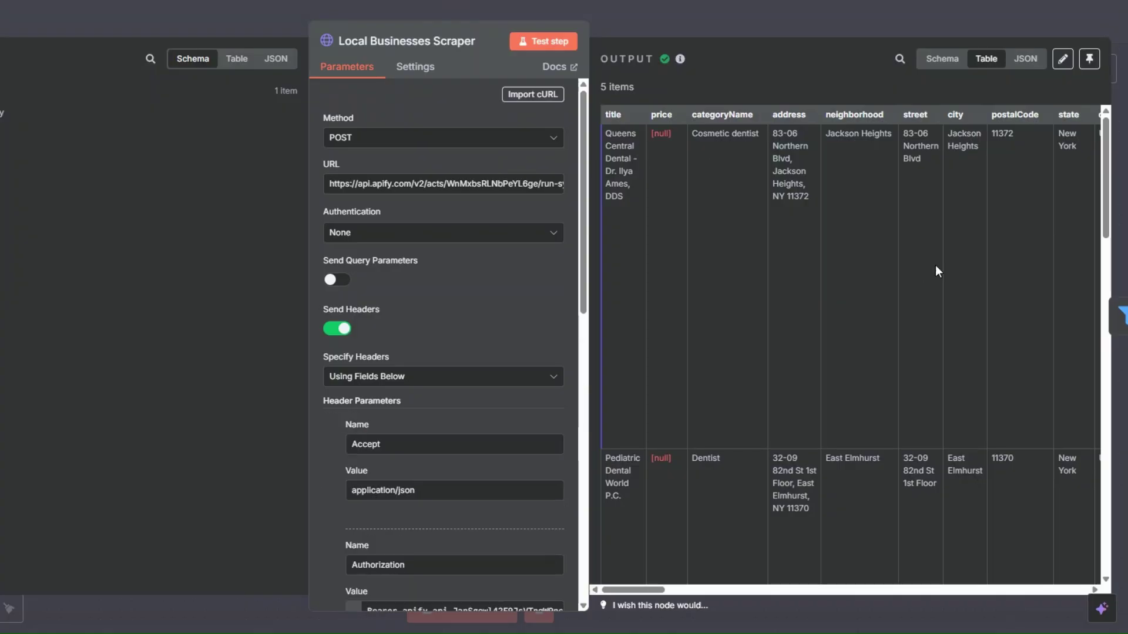
scroll(1073, 226, down, 15)
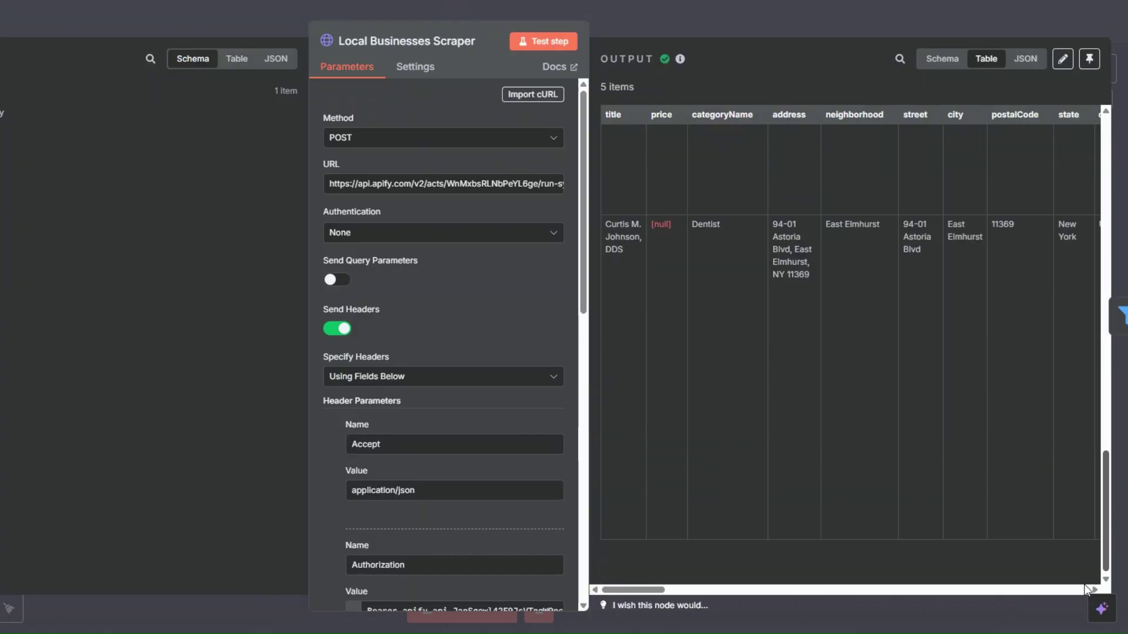
scroll(1080, 552, up, 8)
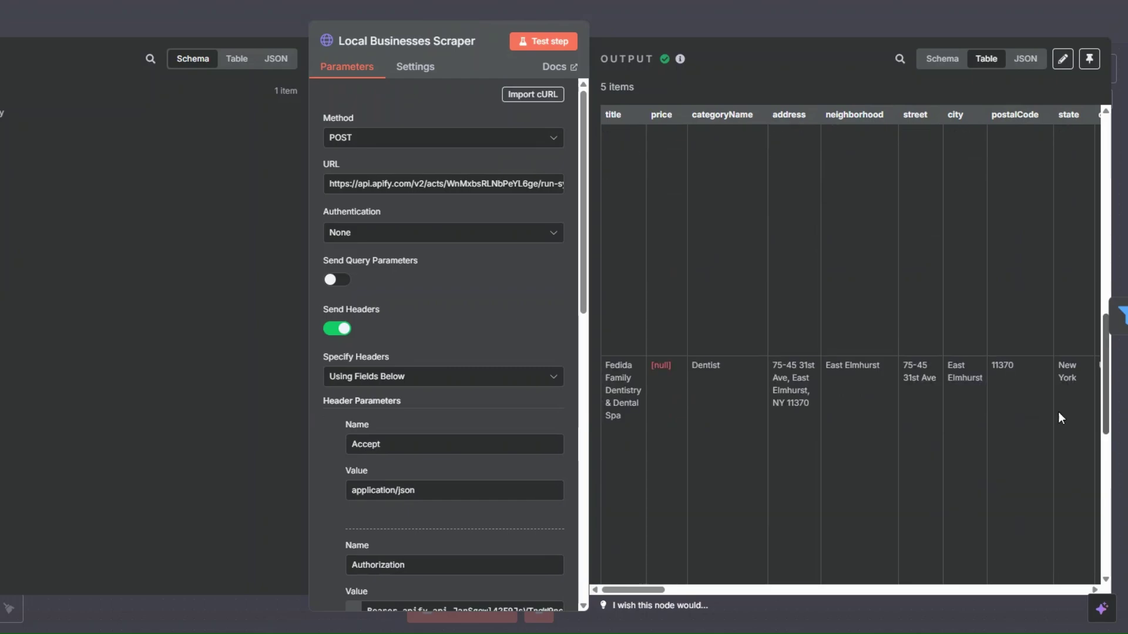
scroll(1038, 317, up, 4)
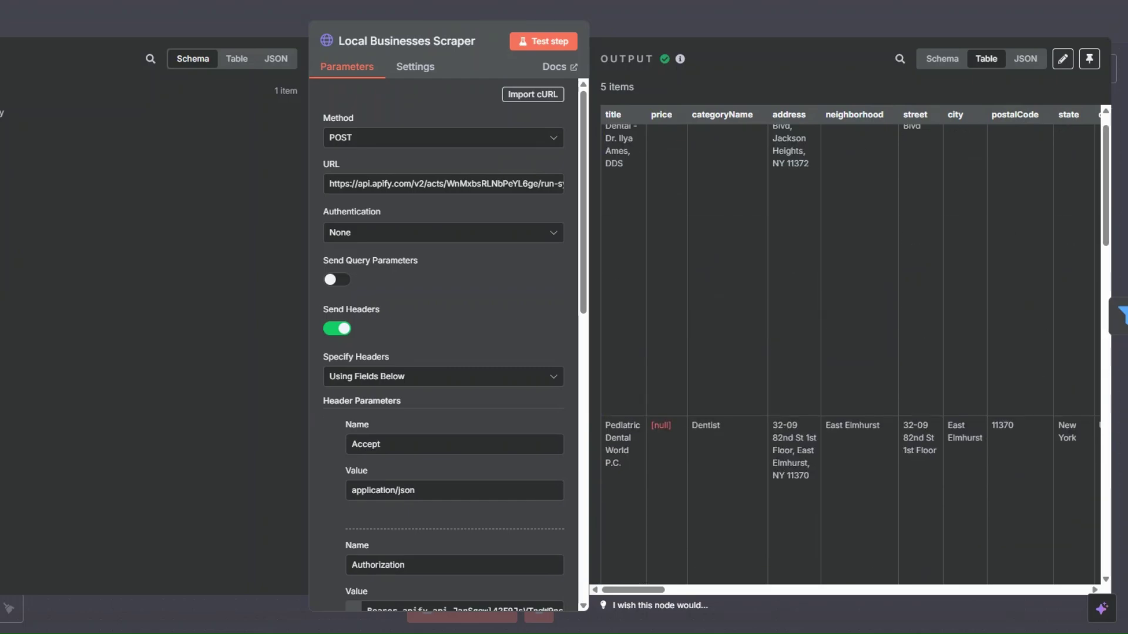
key(Escape)
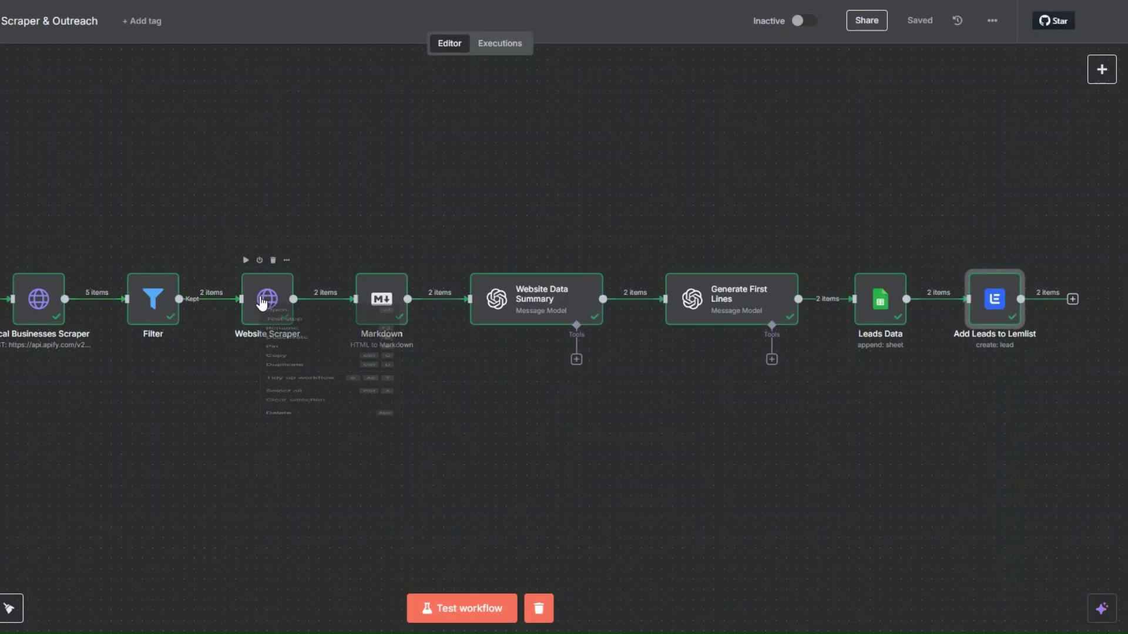
Step: Inspect the HTML output of the Website Scraper node and the settings of the Markdown node
right_click(262, 303)
click(272, 318)
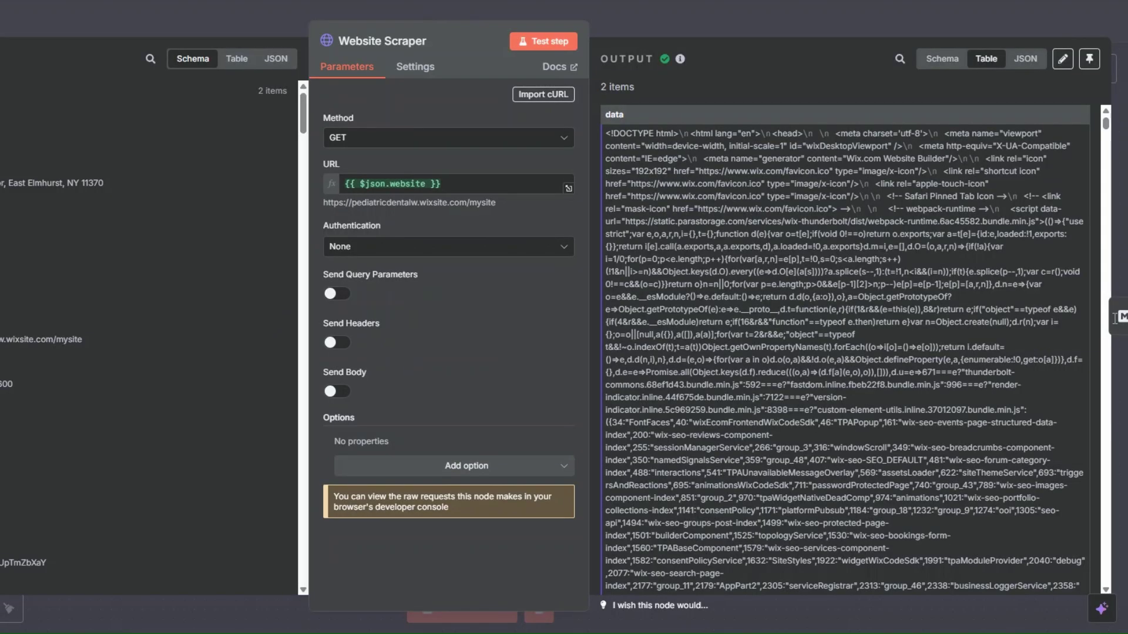
click(1099, 320)
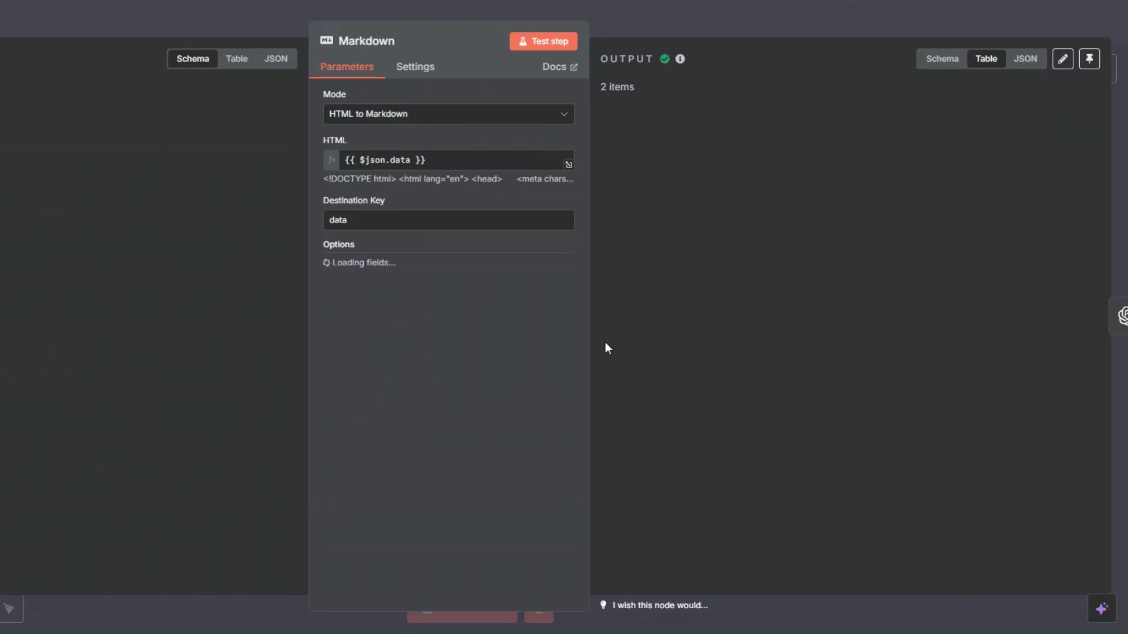
key(Escape)
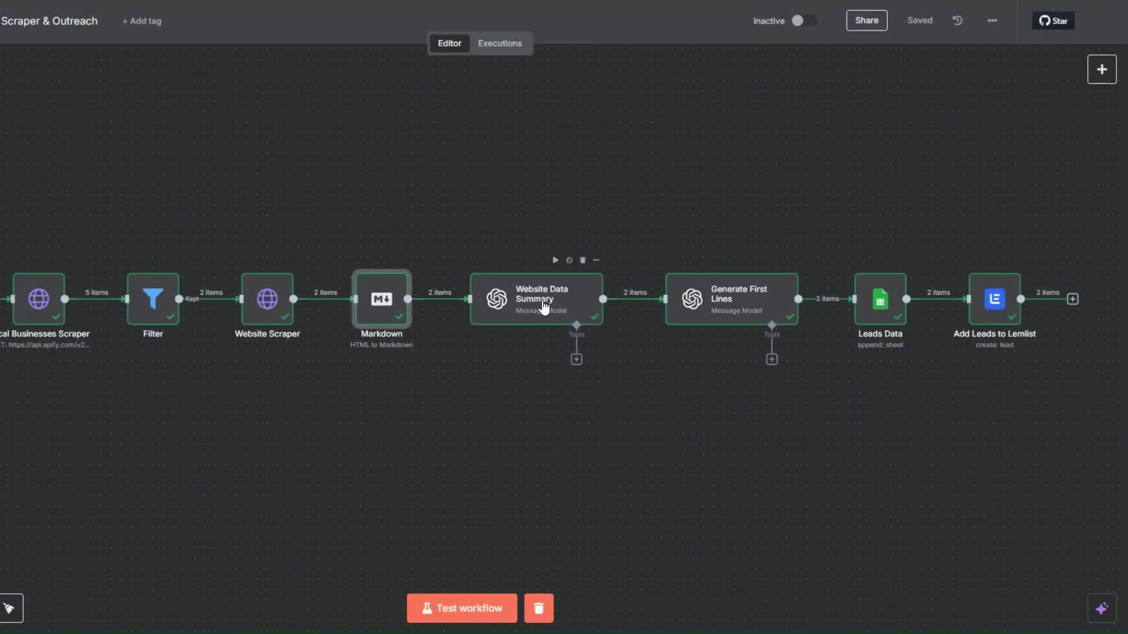
Step: Read through the website insights and outreach ideas in the Website Data Summary node's output
right_click(543, 304)
click(562, 322)
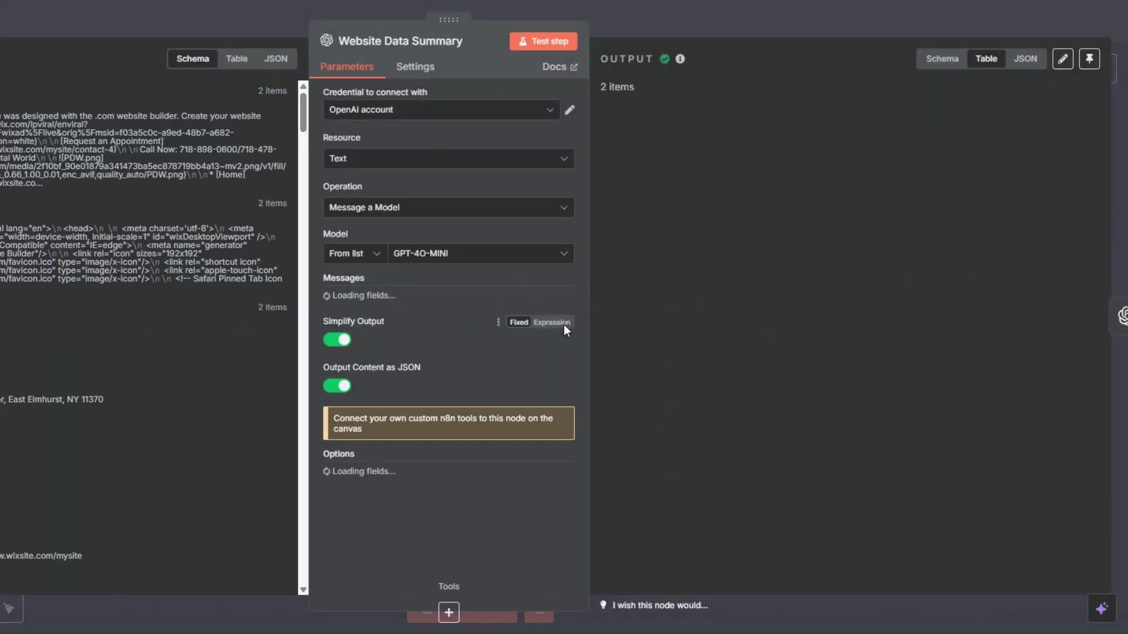
scroll(809, 327, down, 5)
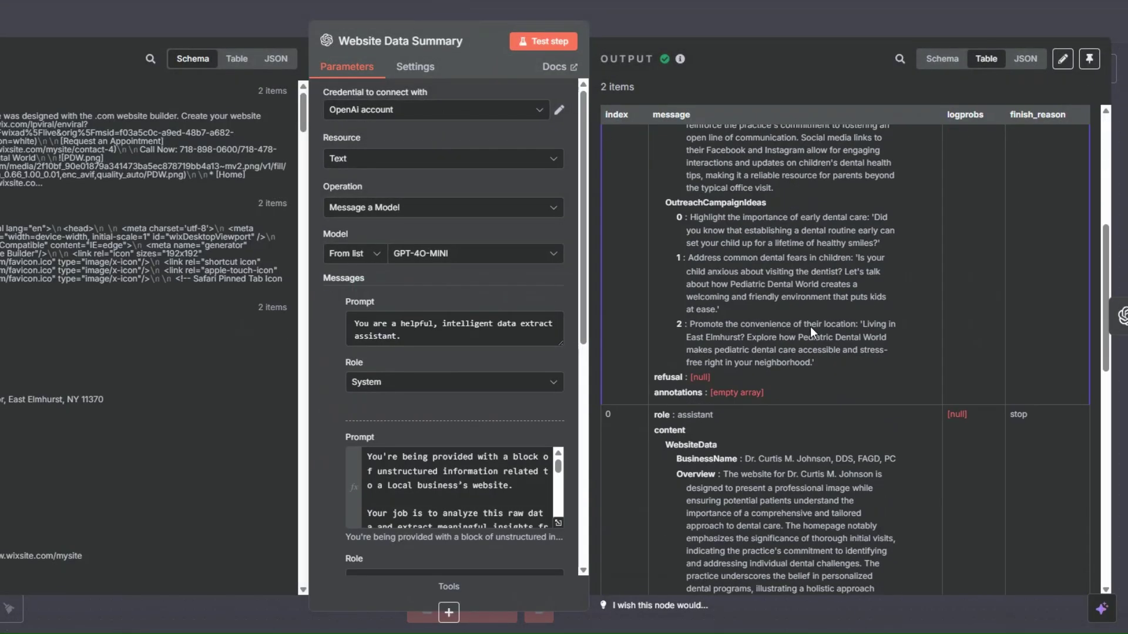
scroll(810, 327, down, 5)
key(Escape)
Step: Read the personalized first line written for each dental lead in the Generate First Lines node's output
right_click(760, 316)
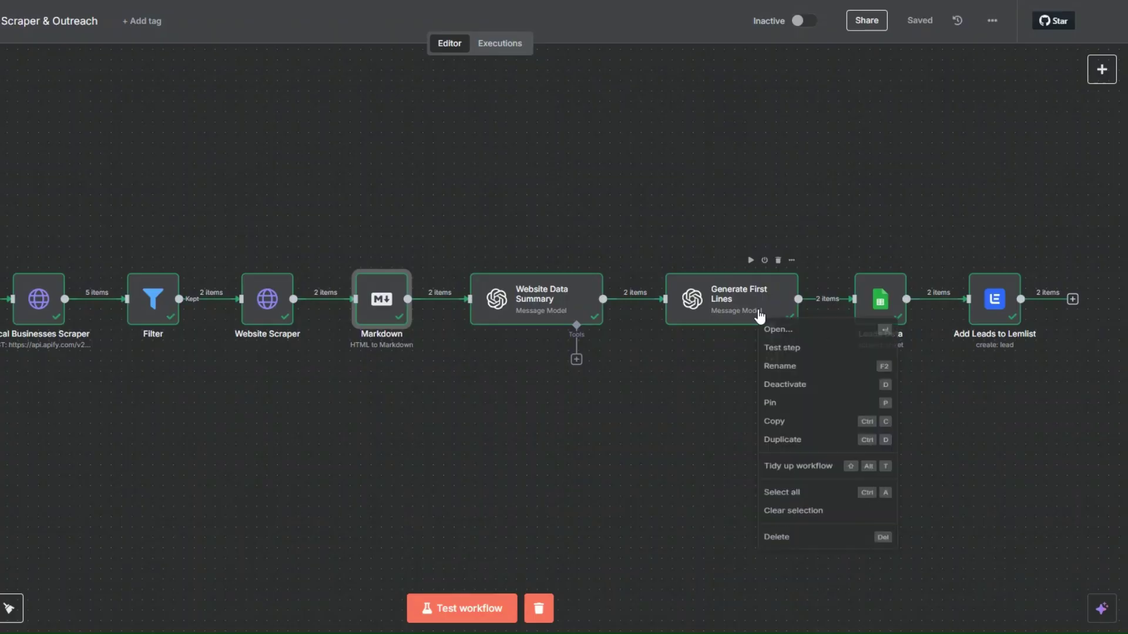
click(793, 331)
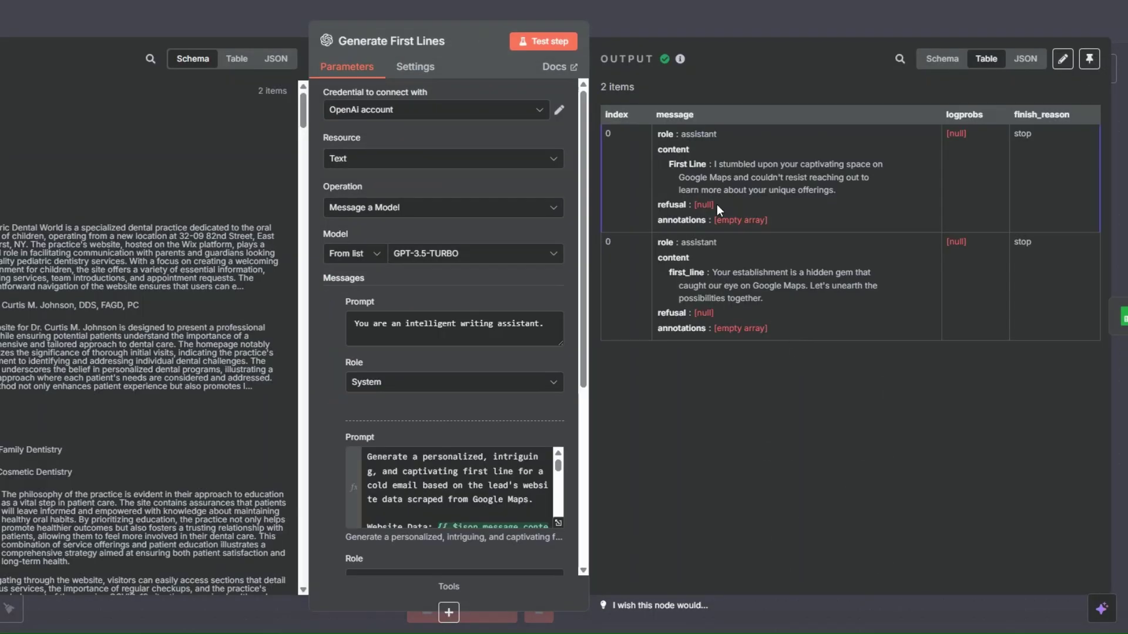
drag(714, 164, 837, 191)
click(844, 191)
drag(712, 272, 773, 299)
click(772, 300)
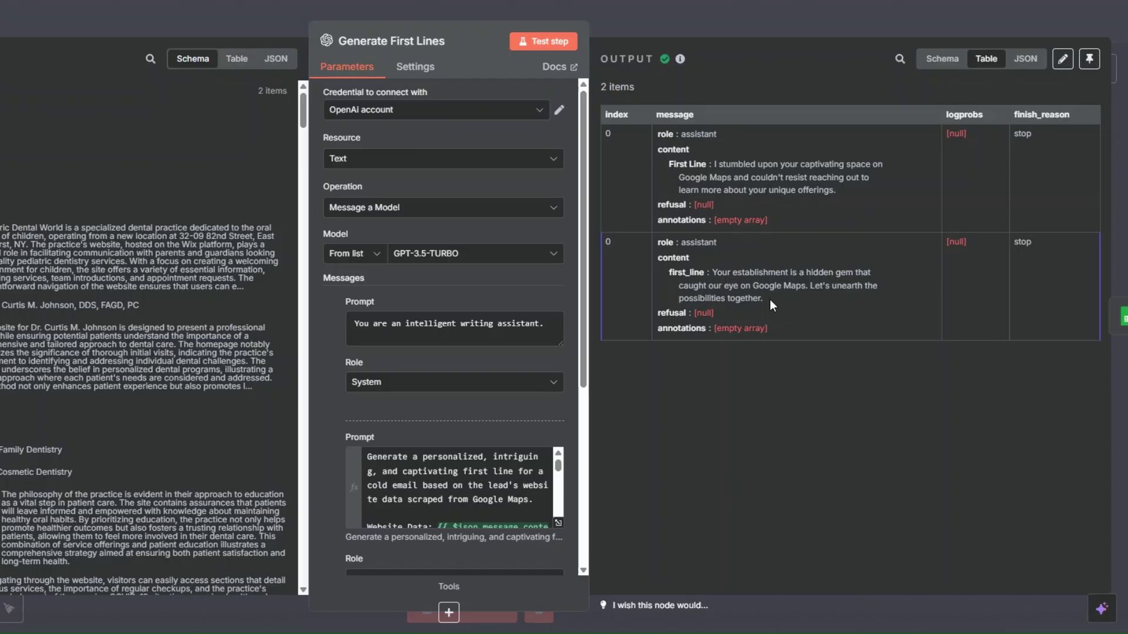
key(Escape)
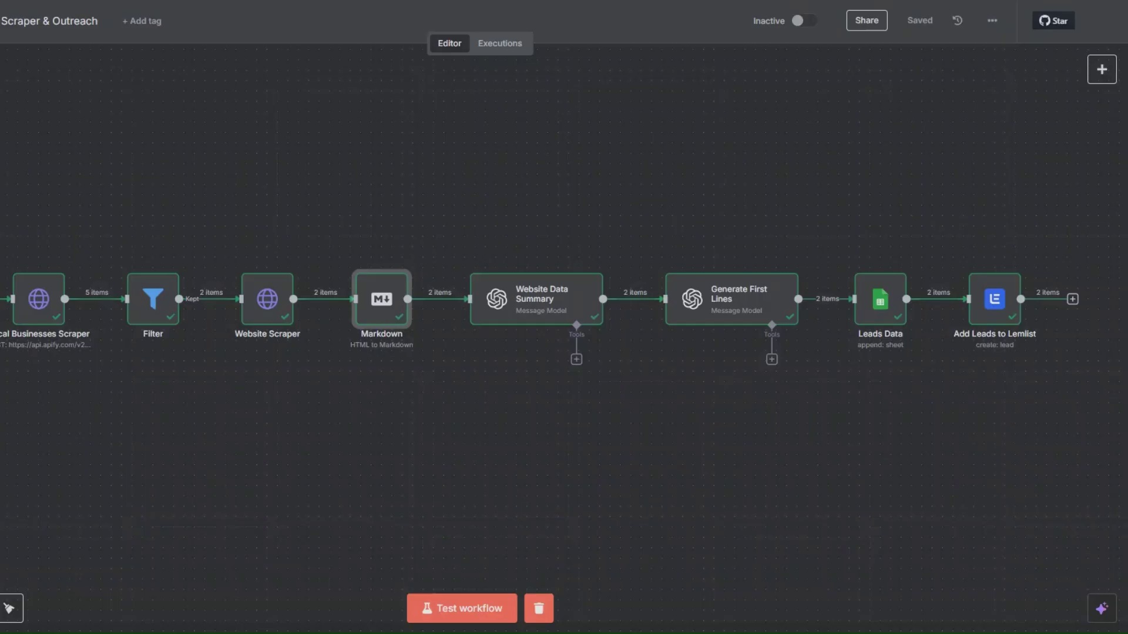
right_click(880, 316)
right_click(995, 315)
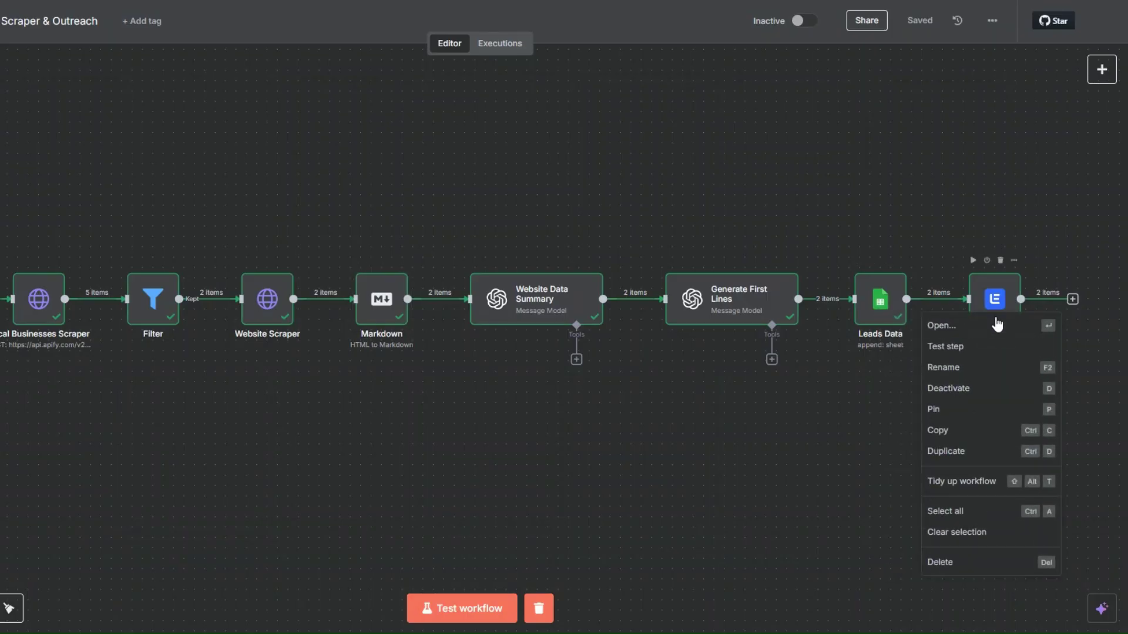
click(873, 375)
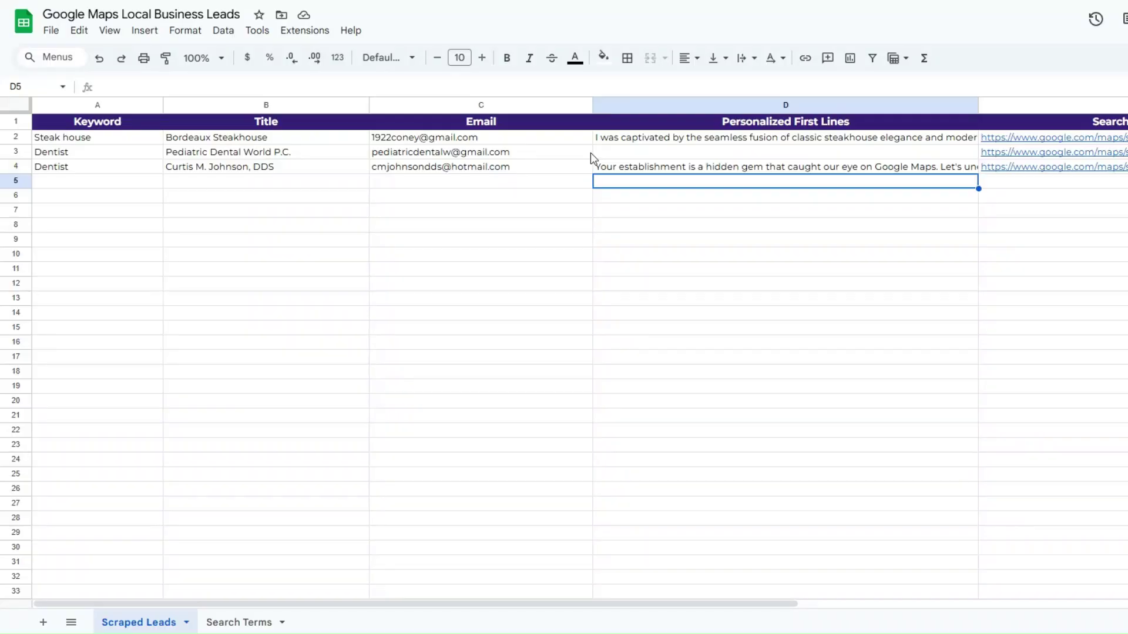
Step: In the Scraped Leads sheet, check the keyword, title, email and personalized first line of the new dentist rows
click(513, 197)
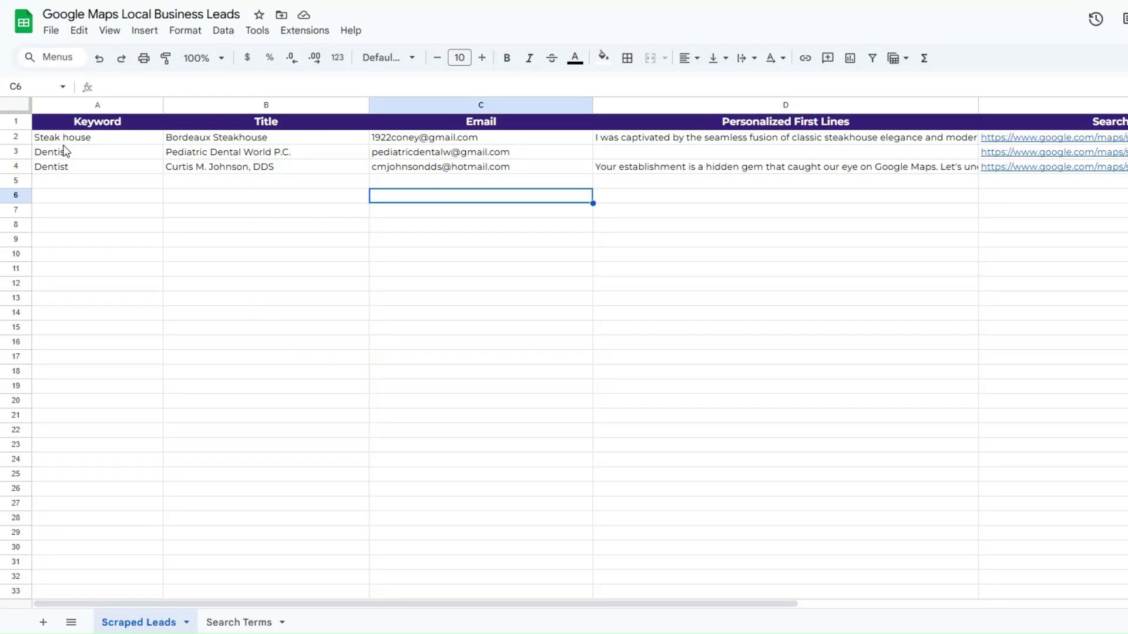
click(69, 181)
click(112, 194)
click(120, 169)
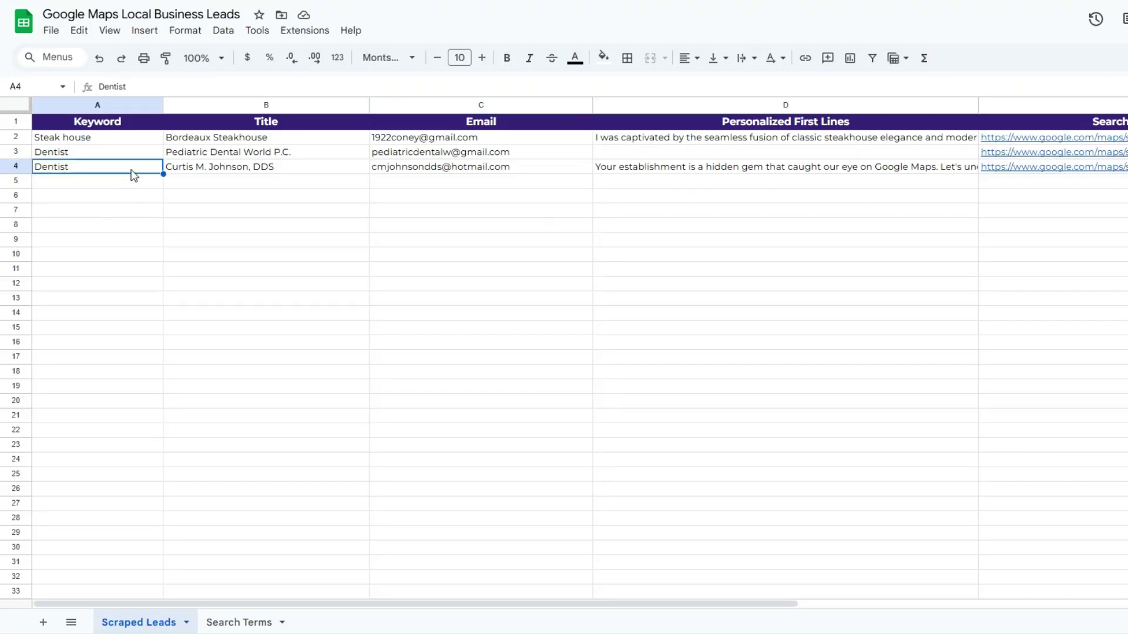
click(237, 183)
click(460, 214)
click(686, 166)
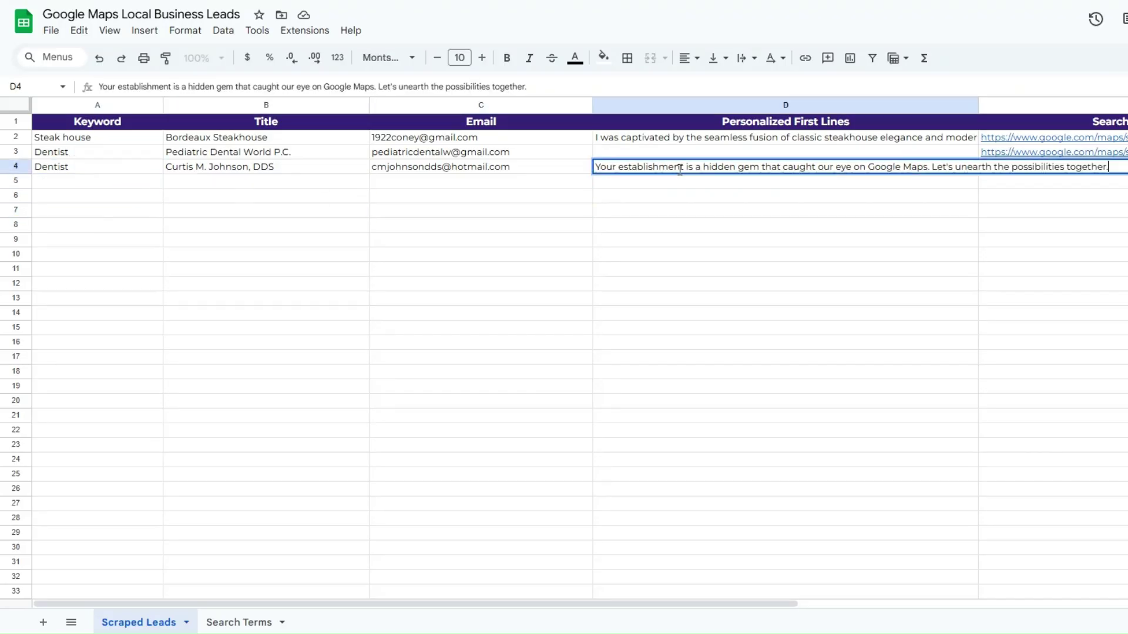
click(678, 225)
click(879, 202)
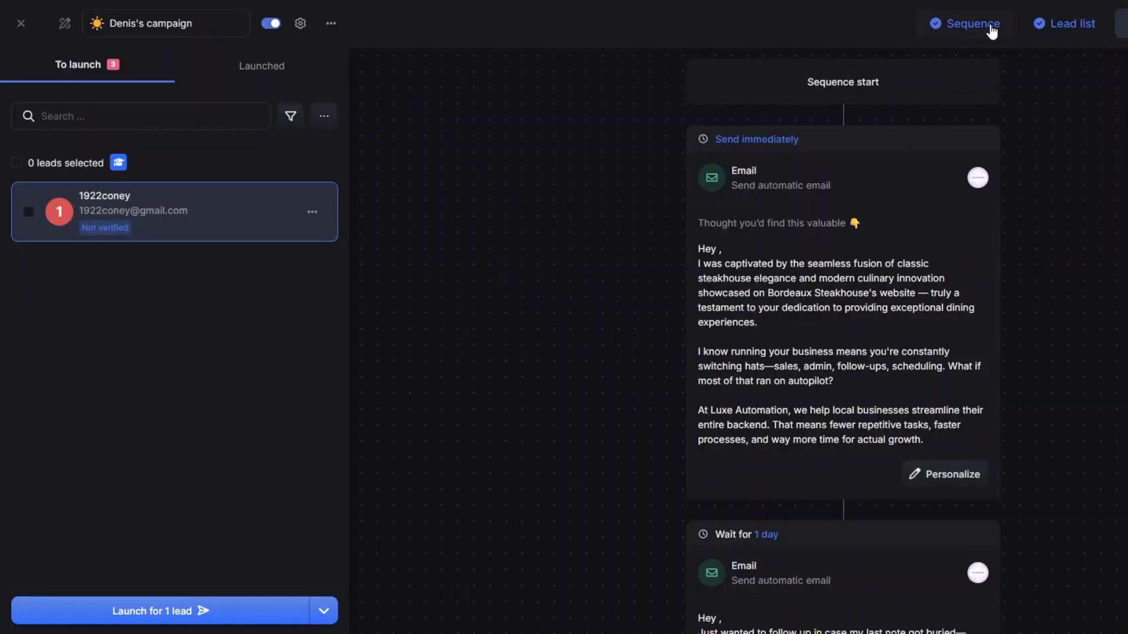
Step: Switch to the Lemlist campaign, refresh its leads and compare the personalized email previews of the two dental leads
click(1064, 30)
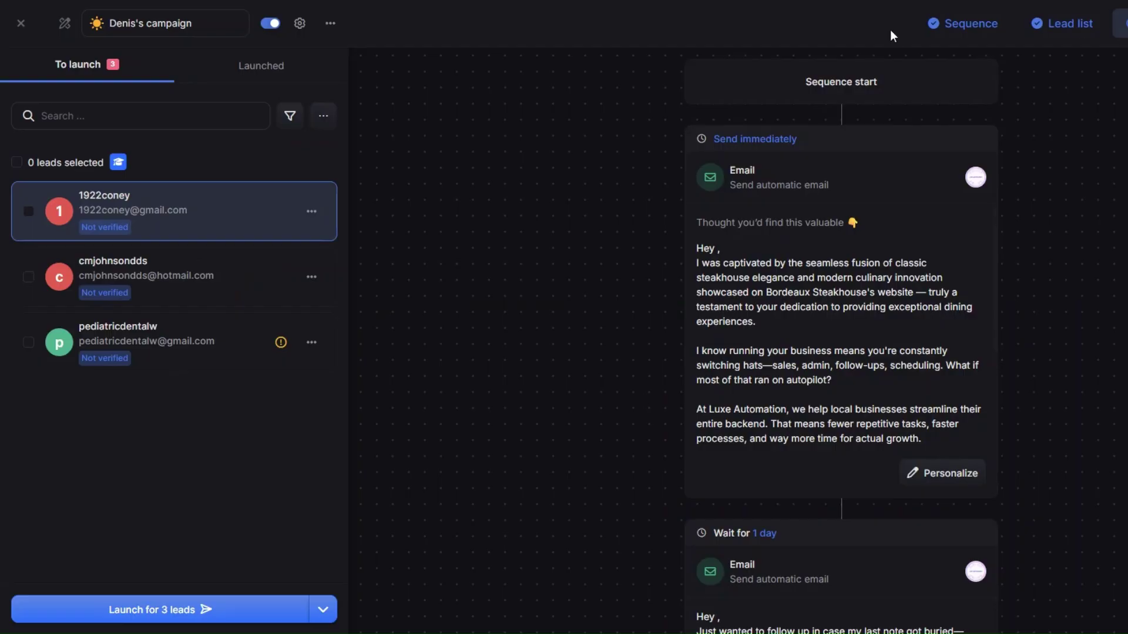
click(270, 278)
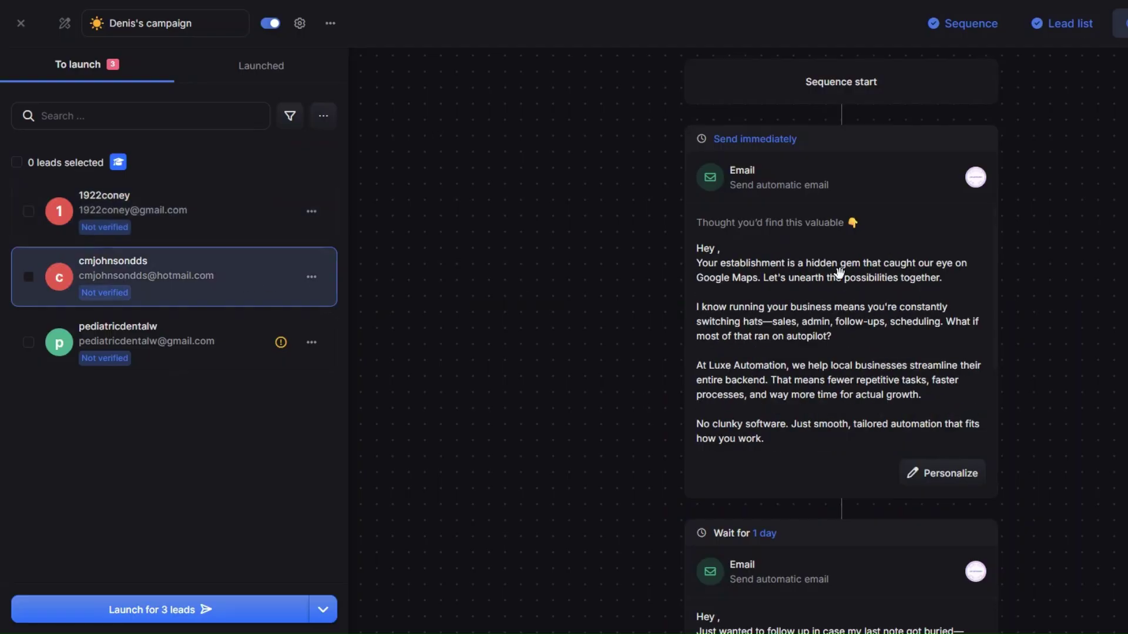
scroll(838, 272, down, 2)
scroll(856, 404, down, 5)
scroll(855, 403, up, 8)
click(207, 361)
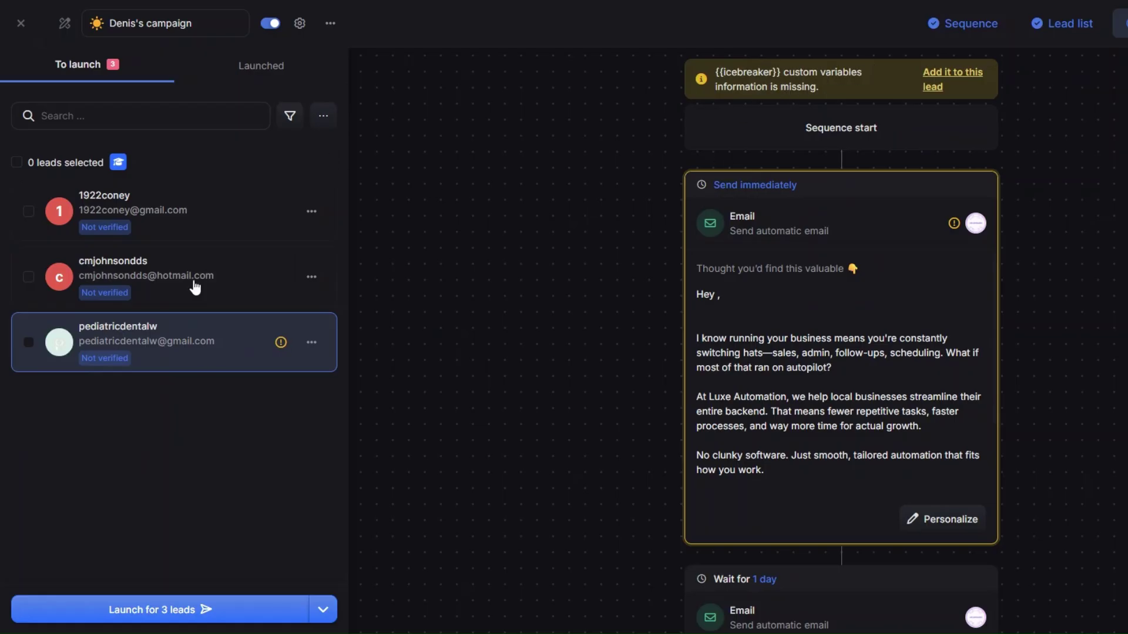
click(194, 287)
scroll(795, 247, down, 1)
scroll(766, 234, up, 1)
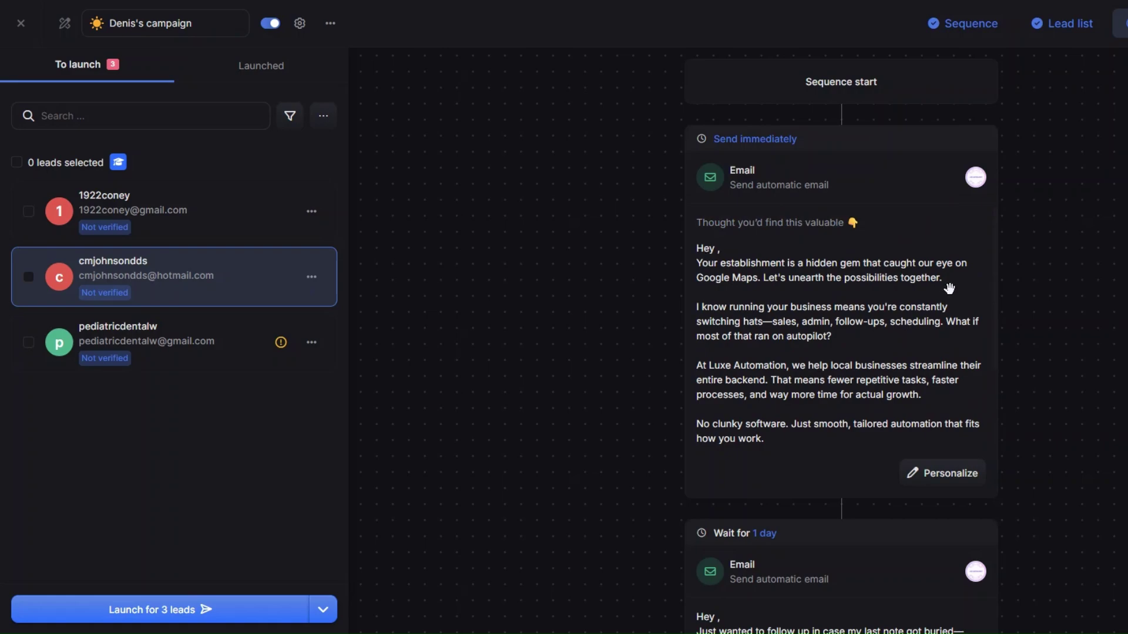
scroll(775, 185, down, 5)
scroll(777, 187, up, 5)
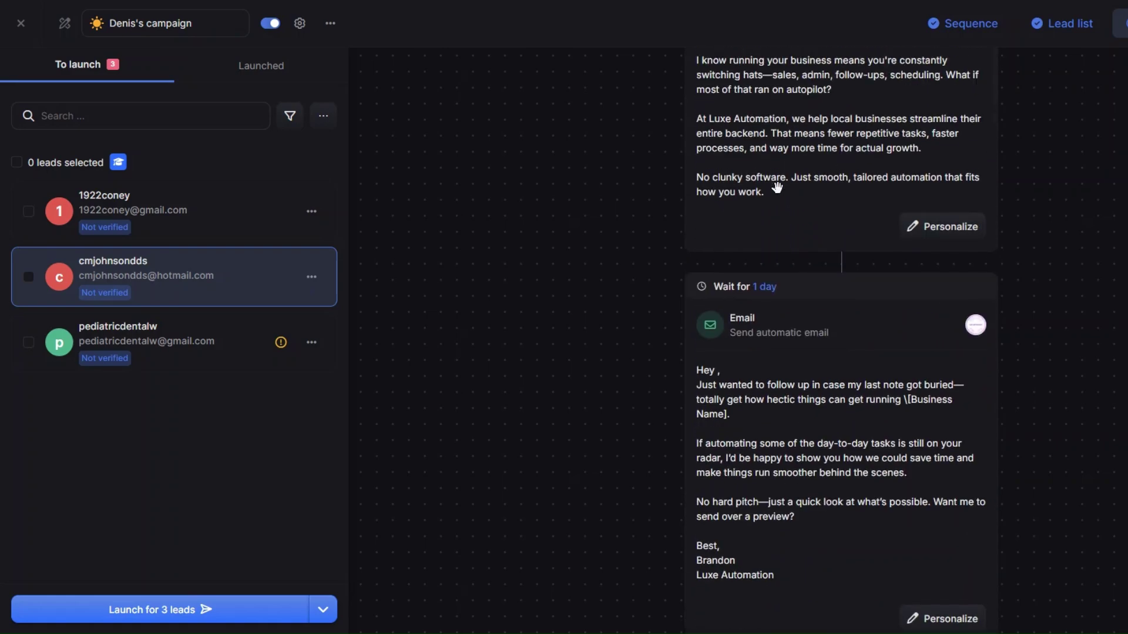
Step: Review the Lemlist campaign launch recap for all three leads
click(148, 605)
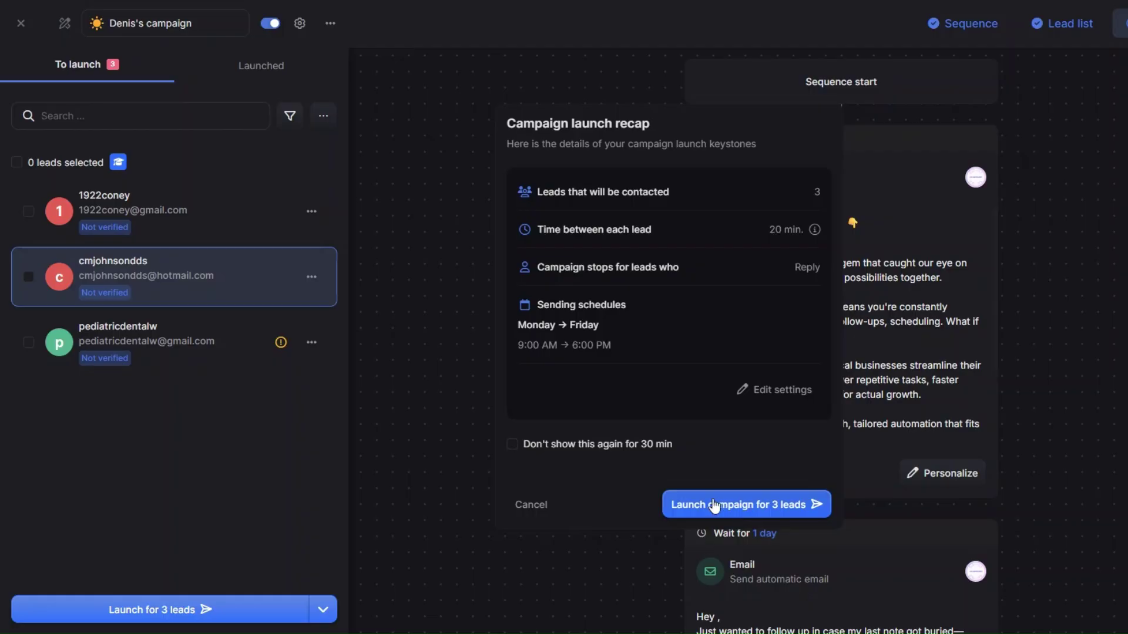
click(721, 506)
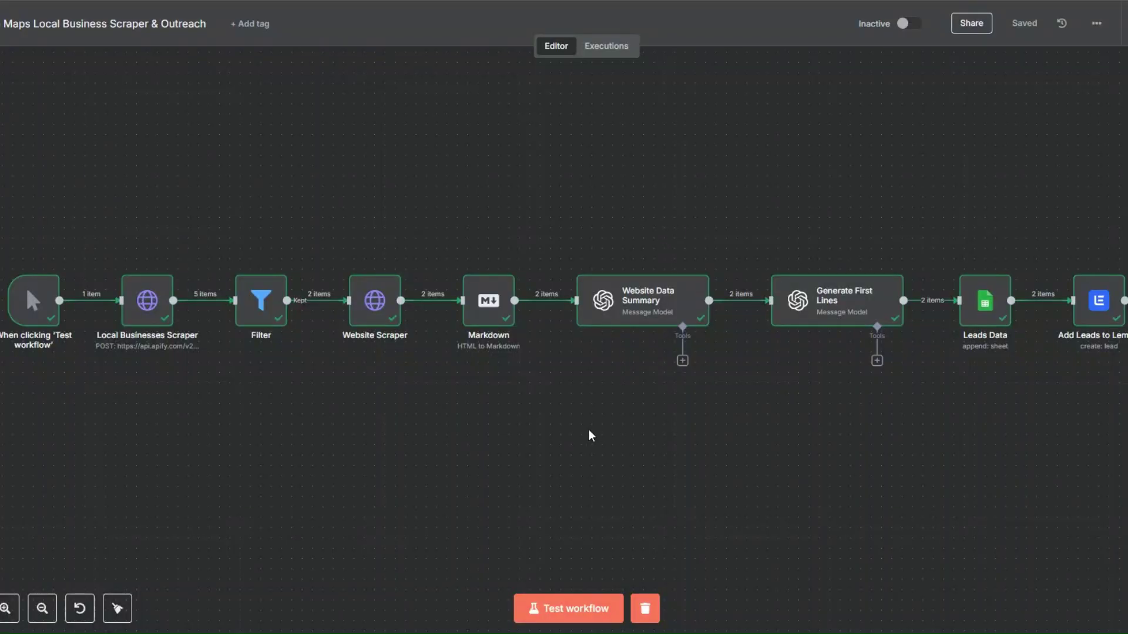
mouse_move(171, 321)
mouse_move(267, 290)
mouse_move(395, 276)
mouse_move(682, 320)
click(996, 319)
click(1109, 315)
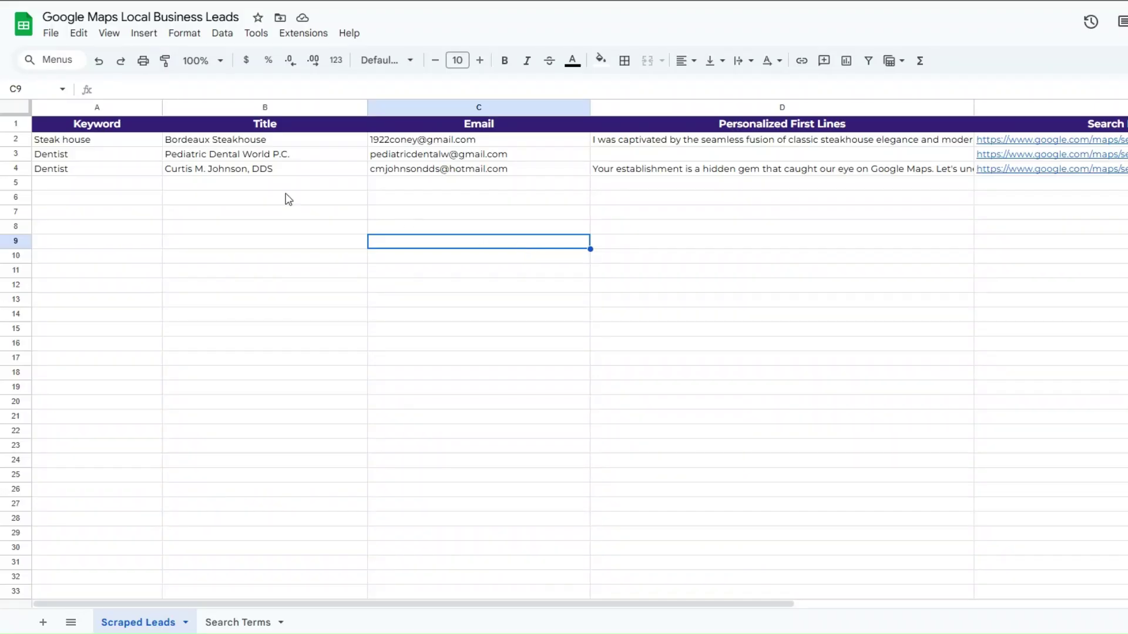
Step: Go over the columns of the Scraped Leads sheet once more, from keyword to search link
click(247, 199)
click(101, 185)
click(229, 201)
click(449, 202)
click(724, 207)
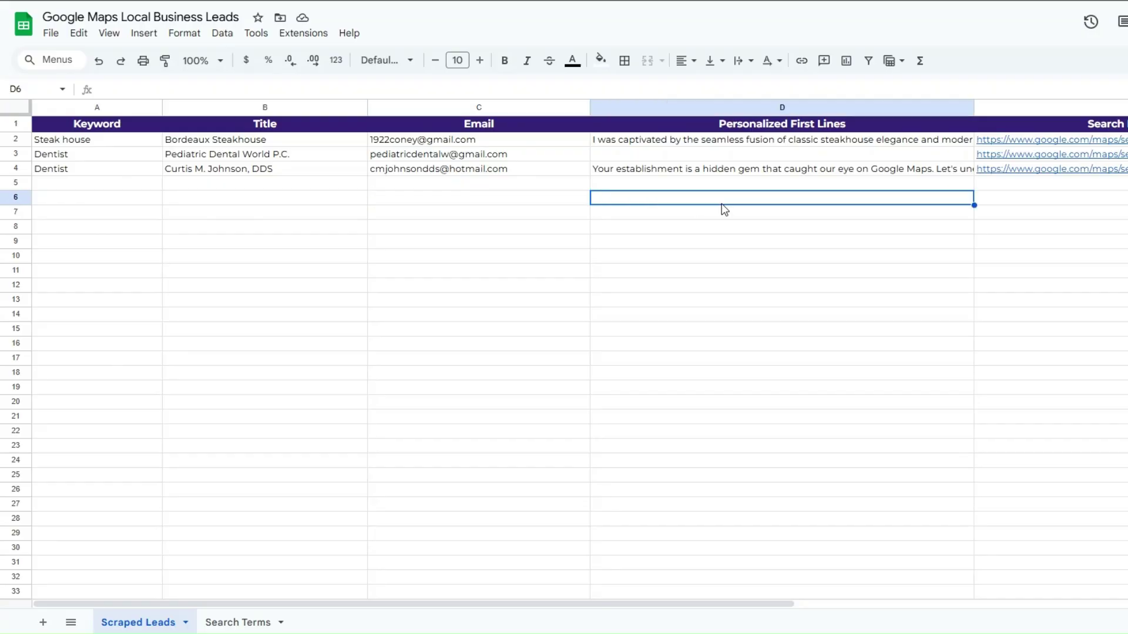
click(1045, 197)
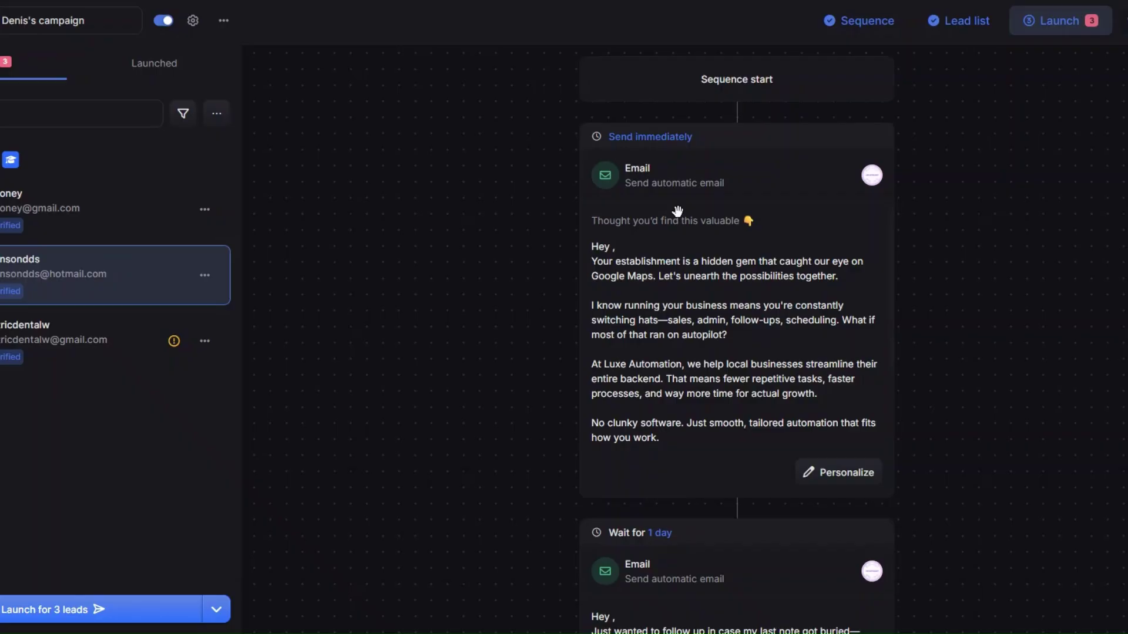
Step: In Lemlist, check the icebreakers in the campaign's lead list, then open the launch recap and dismiss it
click(959, 25)
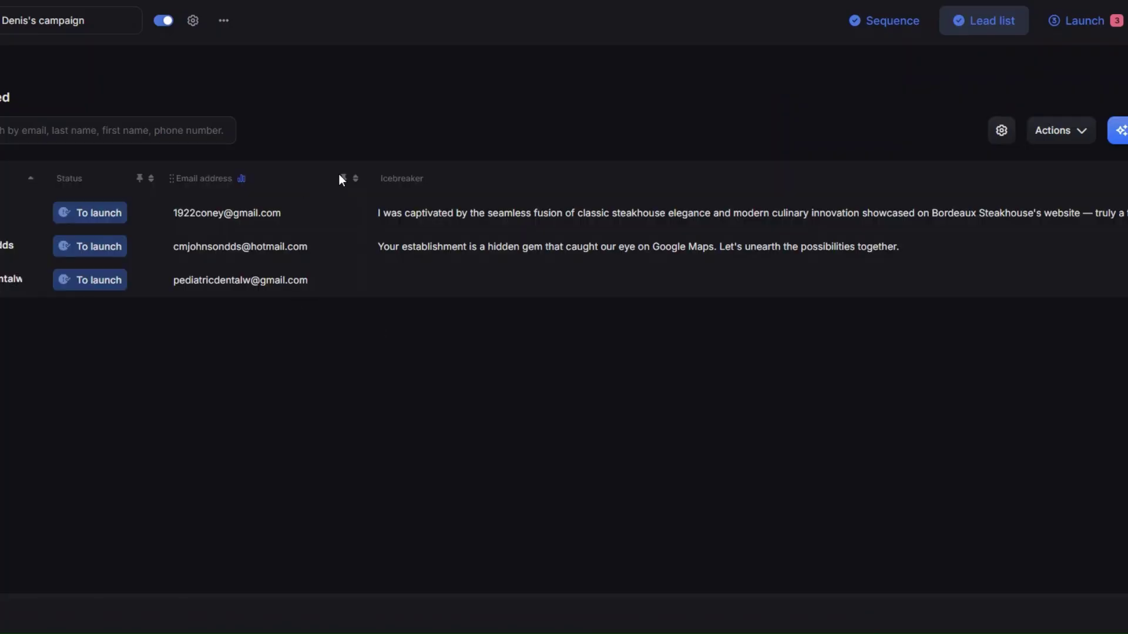
click(1084, 21)
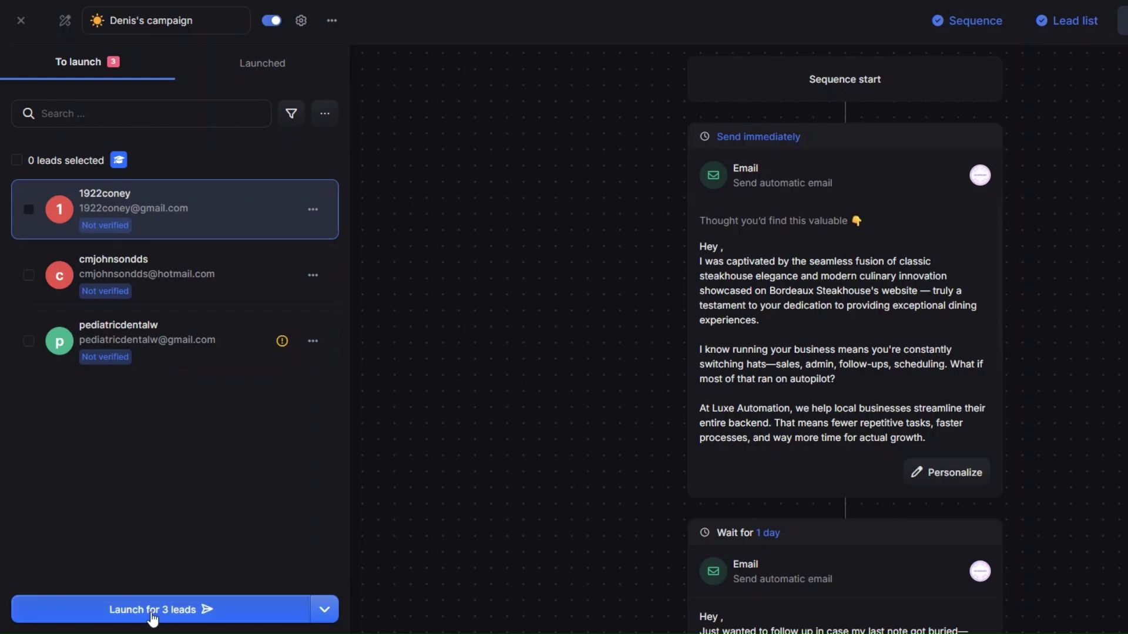
click(151, 610)
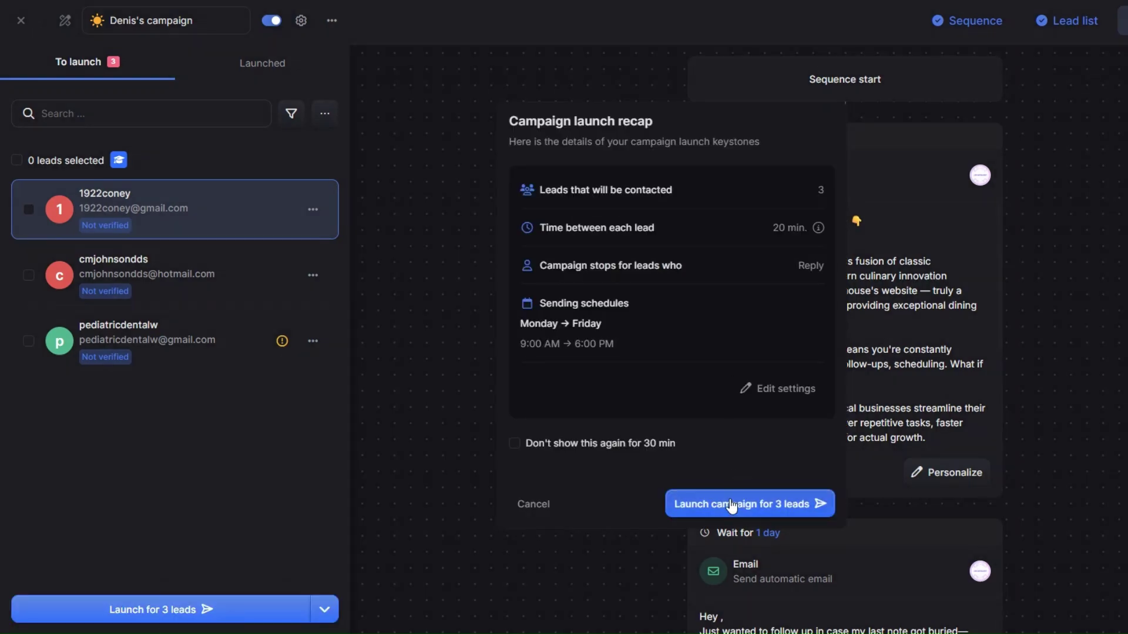
click(439, 414)
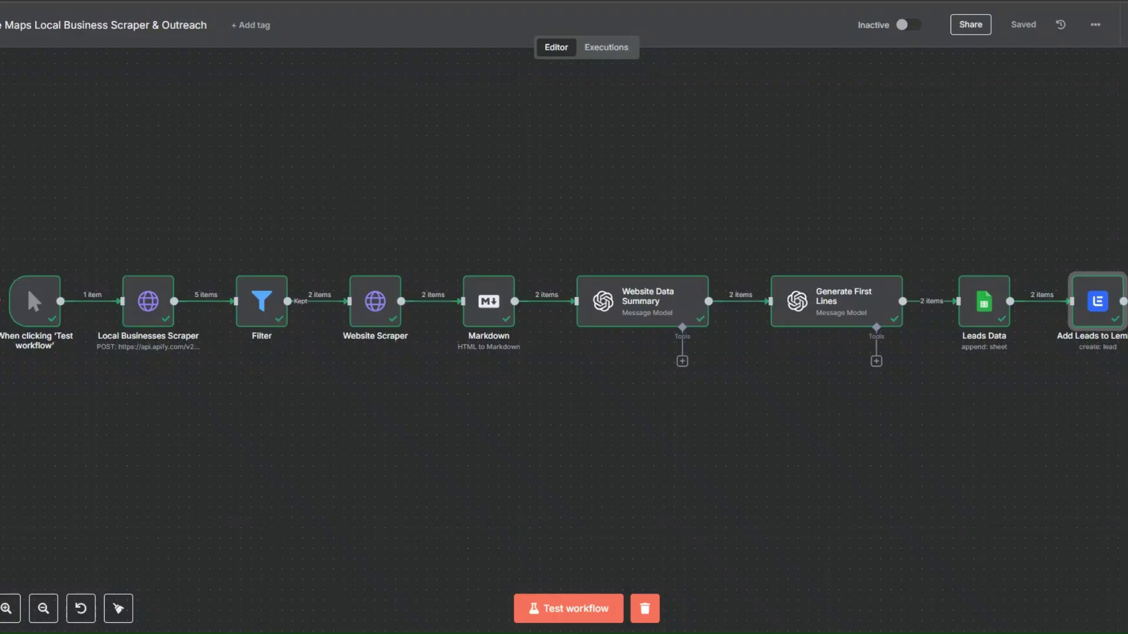